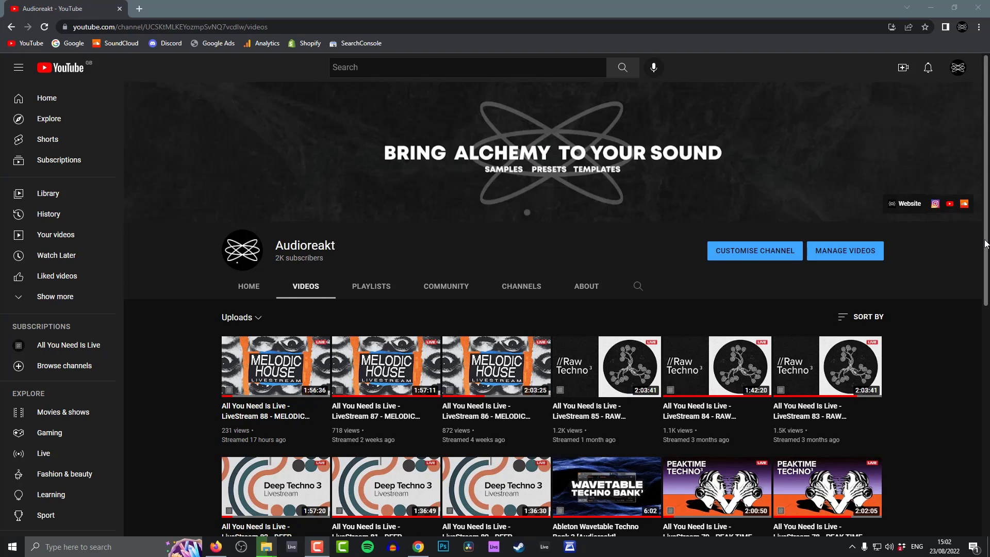
Browse the uploaded videos on the Audioreakt channel page
scroll(986, 244, down, 2)
scroll(557, 287, down, 4)
scroll(557, 286, down, 6)
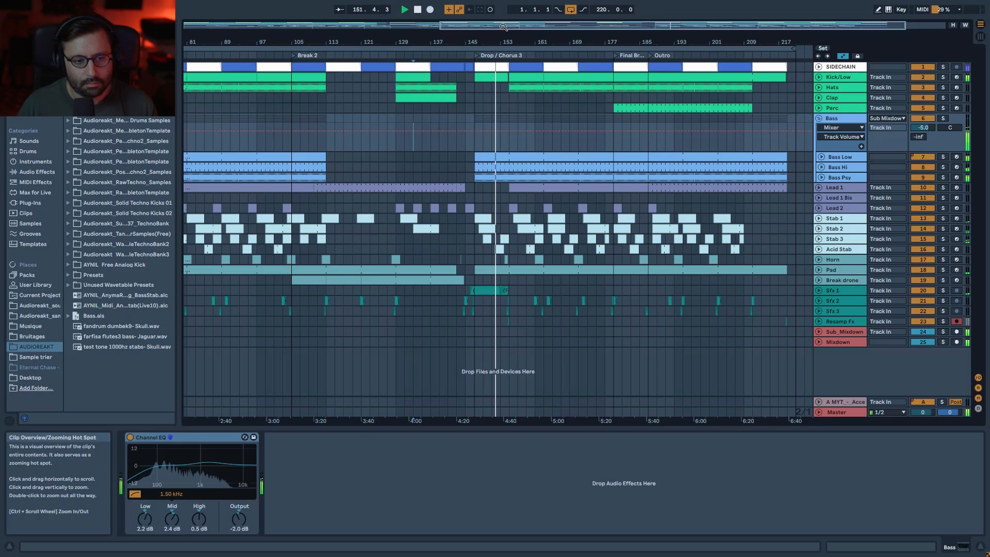
Switch to Ableton Live, reduce the Bass track's lane height and zoom the arrangement out to the full song
drag(550, 26, 552, 32)
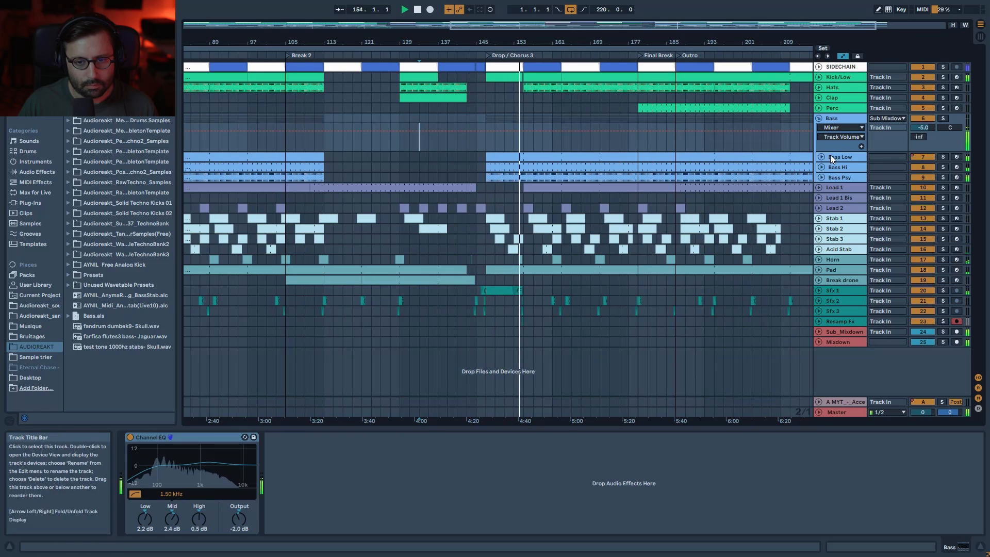
mouse_move(838, 140)
mouse_down()
mouse_move(836, 126)
mouse_move(841, 133)
mouse_up()
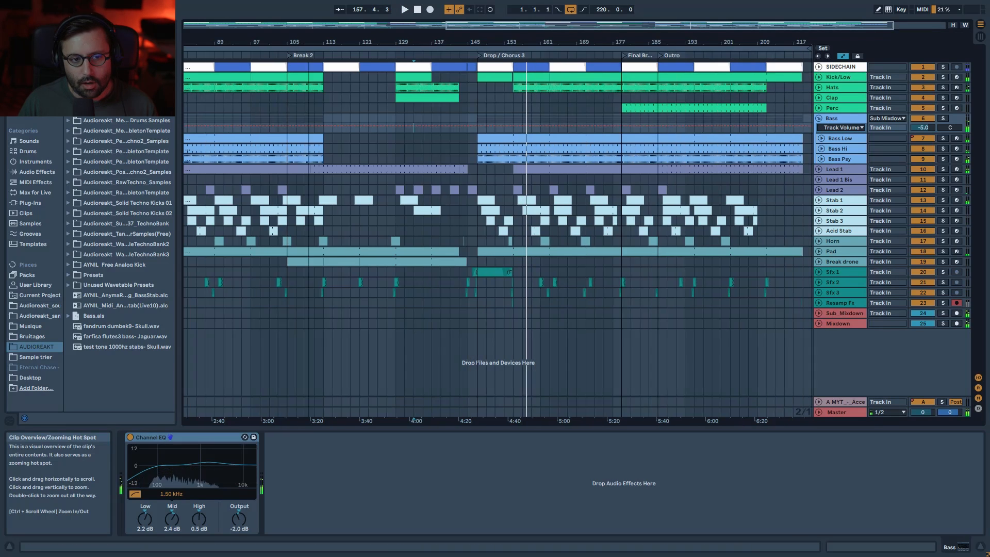
double_click(536, 28)
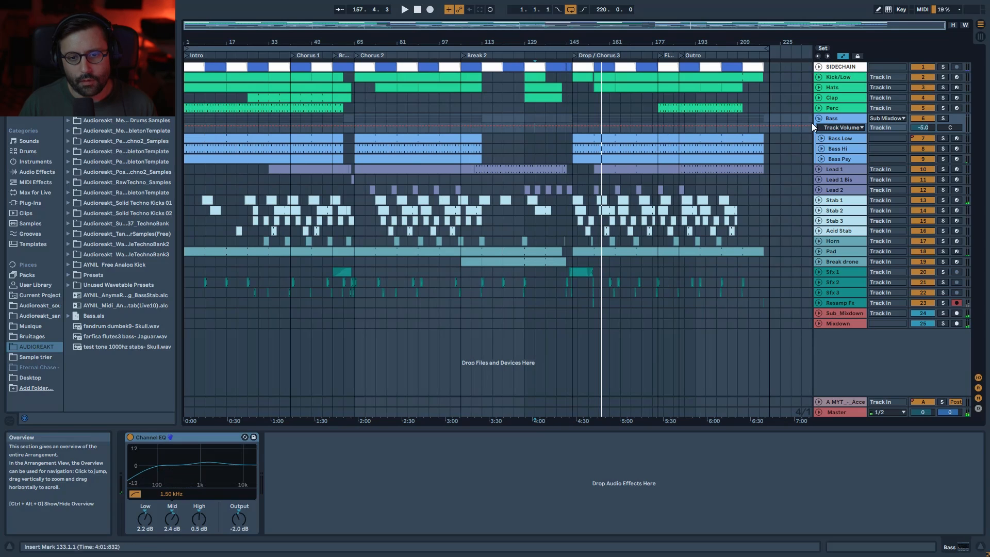
Solo the SIDECHAIN track briefly, and switch the solo over to the Kick/Low track
click(839, 78)
click(837, 66)
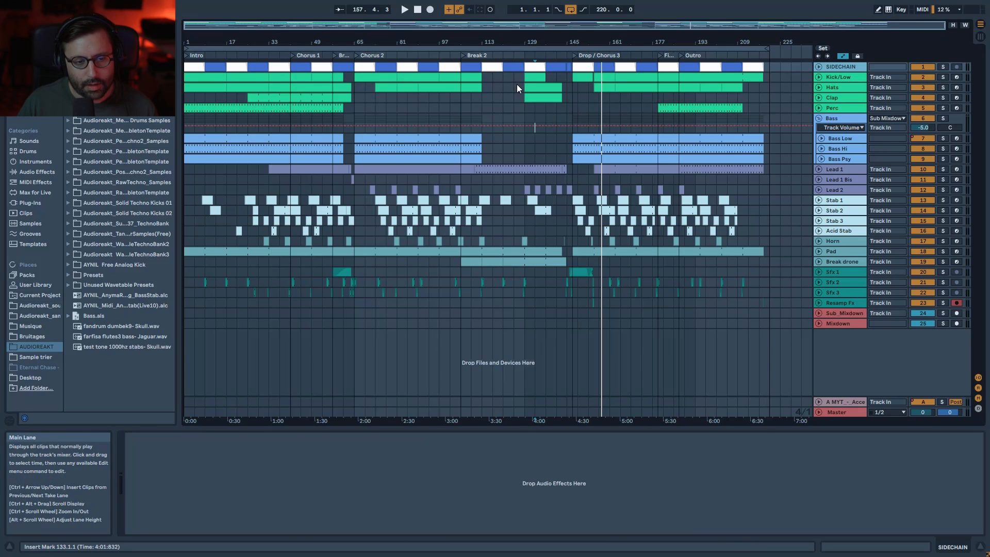
drag(212, 25, 213, 47)
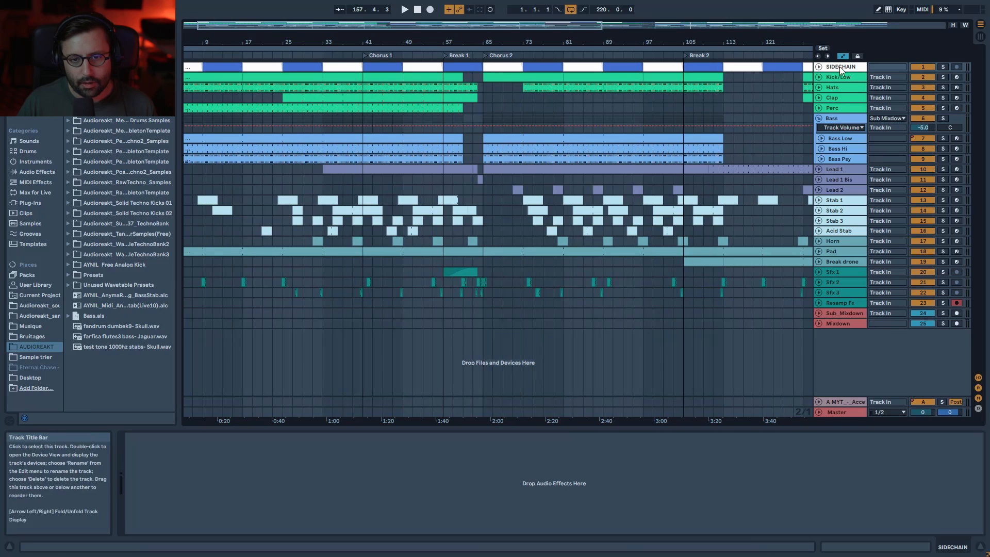
click(943, 67)
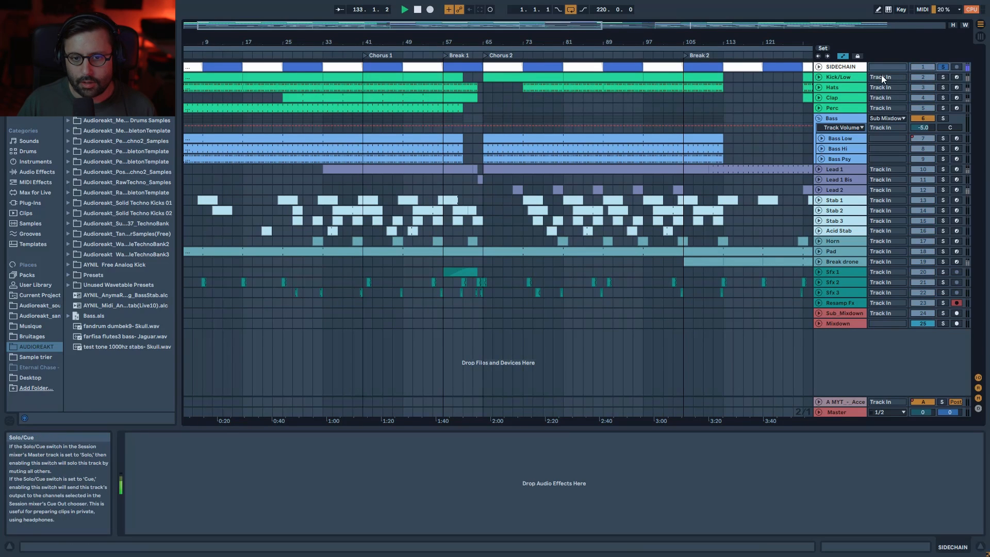
click(943, 77)
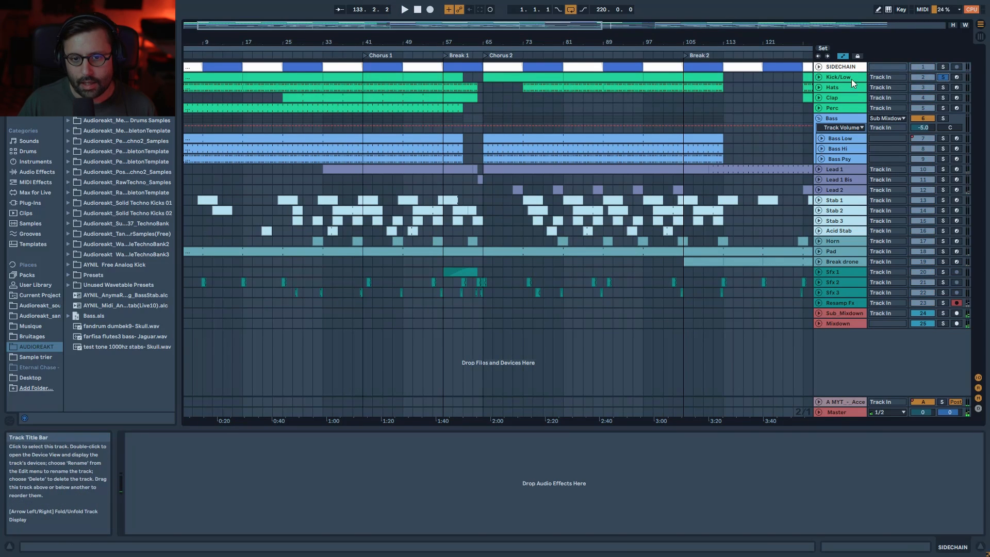
Show the Kick/Low track's devices and deactivate every effect from Overdrive through Utility
click(845, 80)
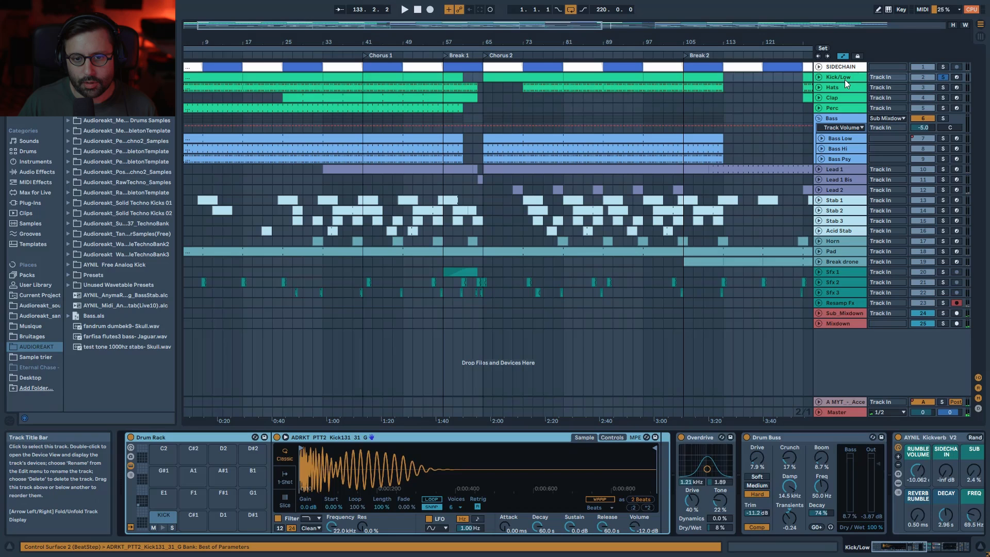
click(699, 438)
drag(924, 548, 967, 547)
shift+click(869, 438)
click(855, 437)
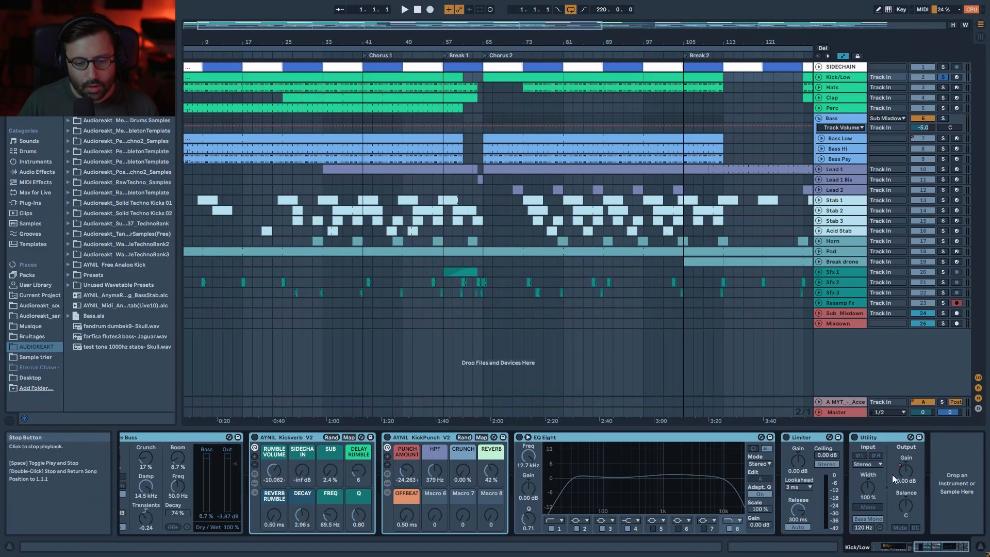
Return to the beginning of the device chain and play the soloed kick without effects, stopping after about a bar
click(888, 547)
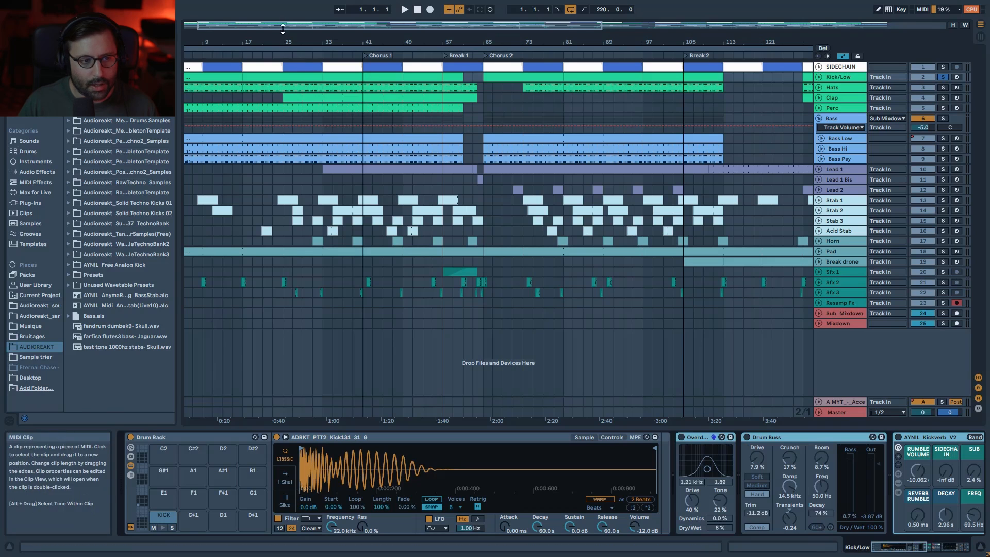
click(405, 10)
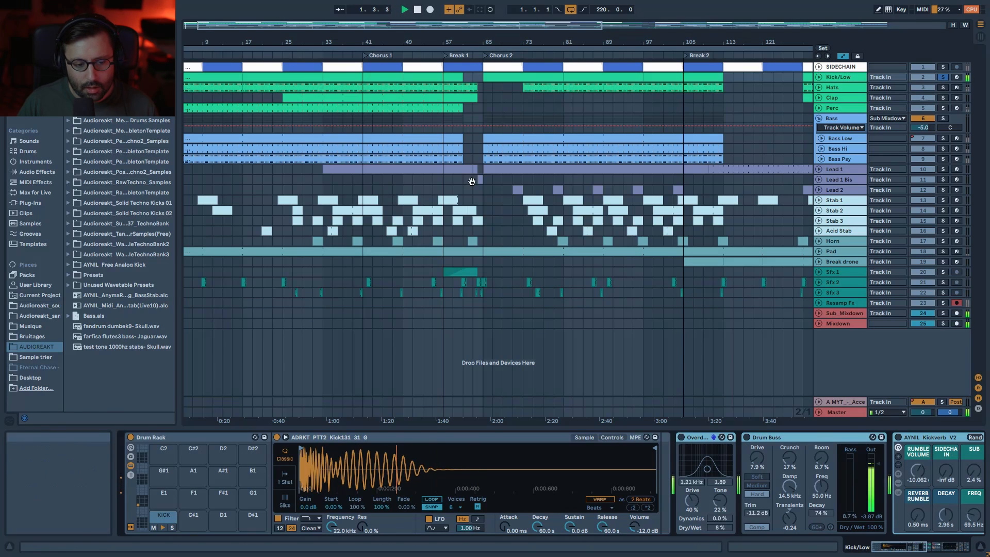
key(space)
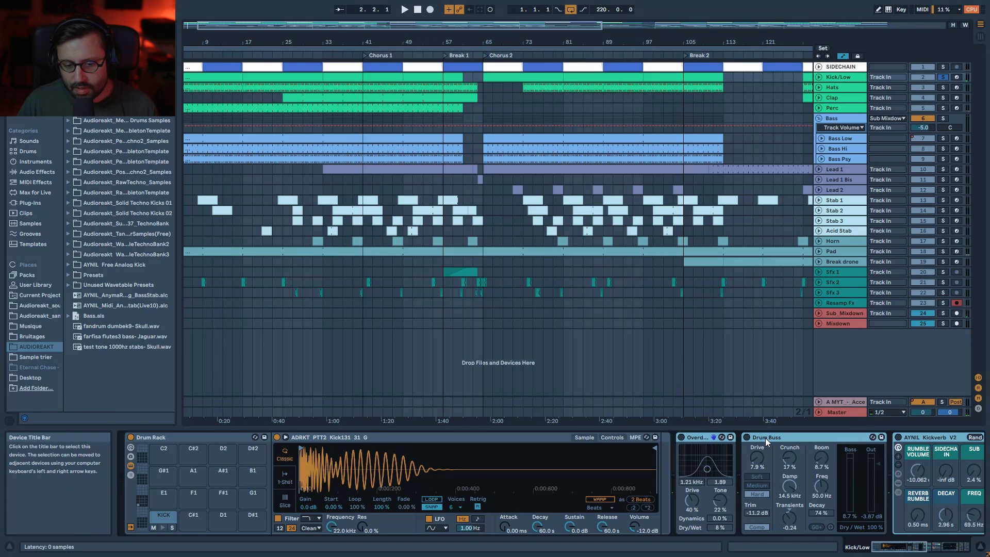
Activate the Overdrive on the Kick/Low track and listen to its effect on the kick
click(794, 437)
drag(900, 547, 910, 547)
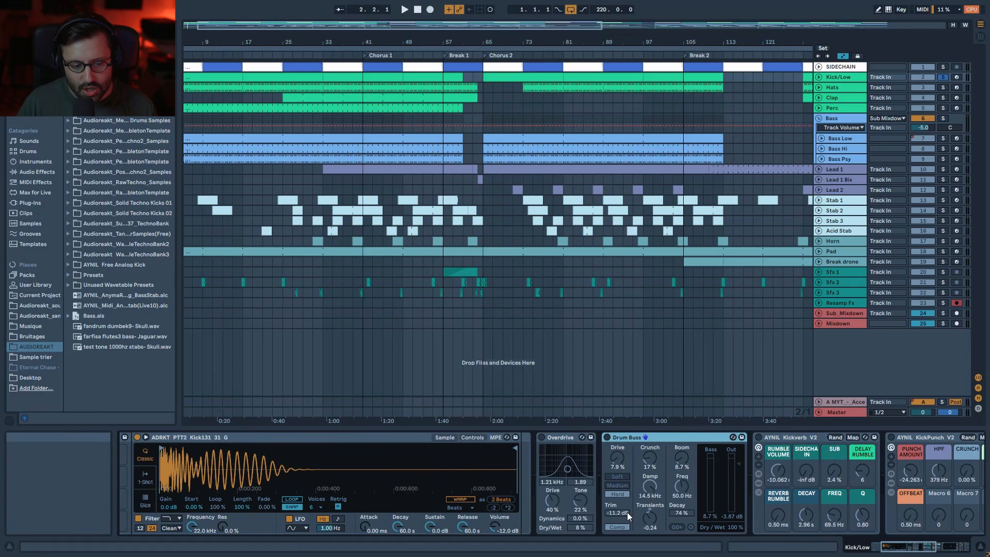
click(541, 438)
key(space)
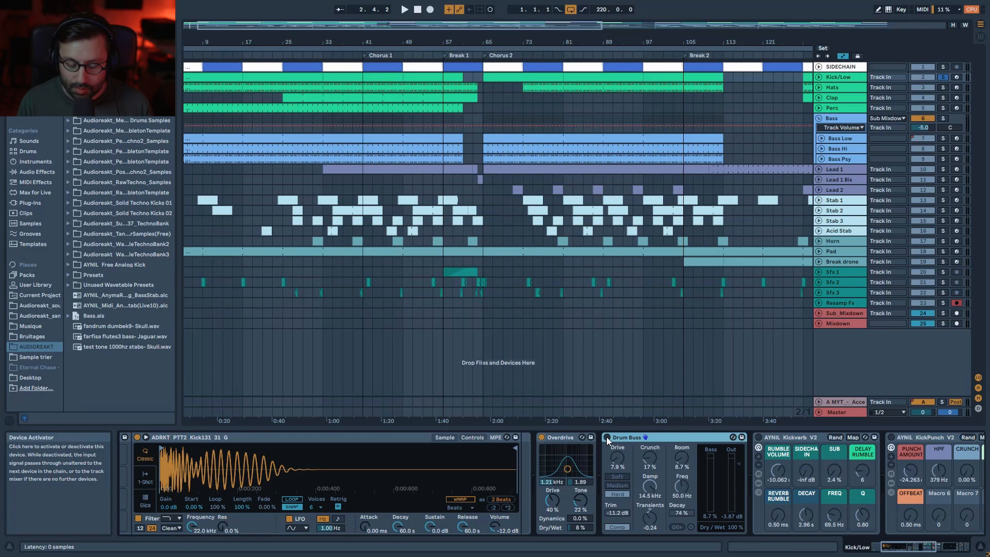
Compare the playing kick with Drum Buss on and off, and leave Drum Buss activated
key(space)
click(606, 437)
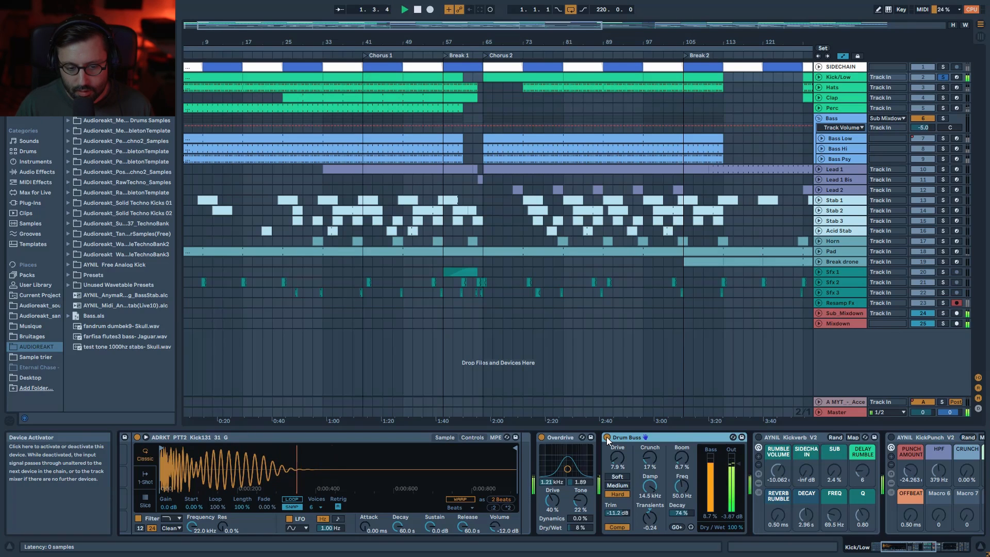
click(607, 438)
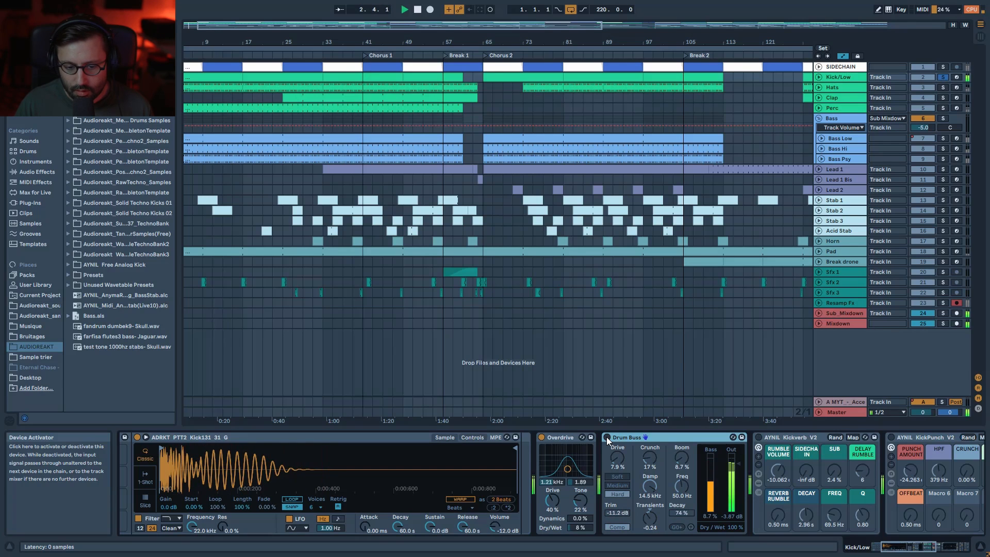
click(607, 437)
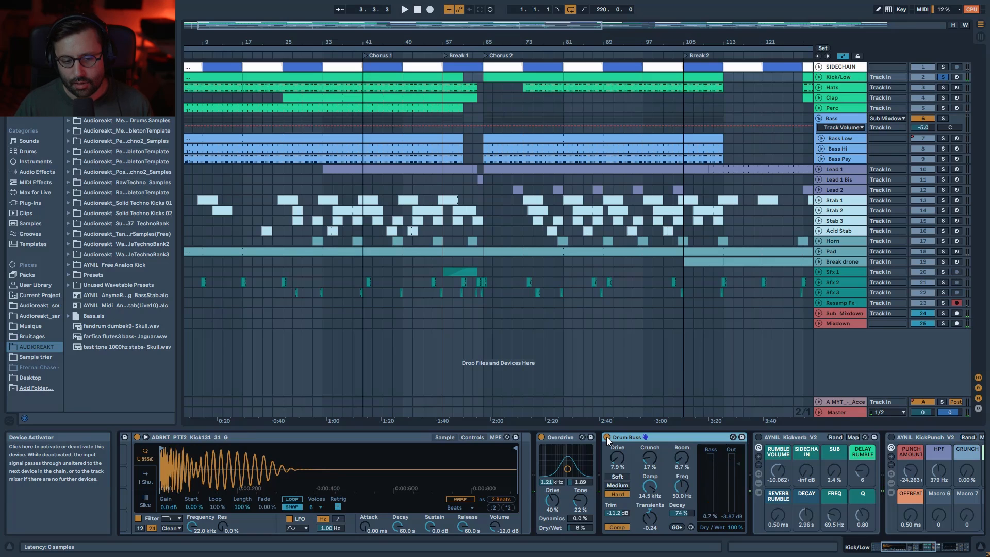
click(607, 438)
key(space)
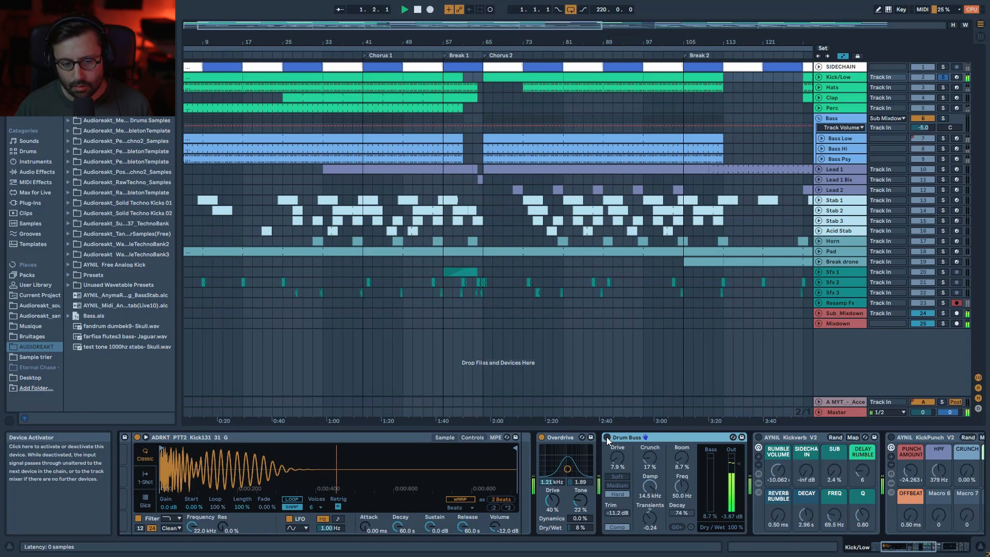
click(606, 437)
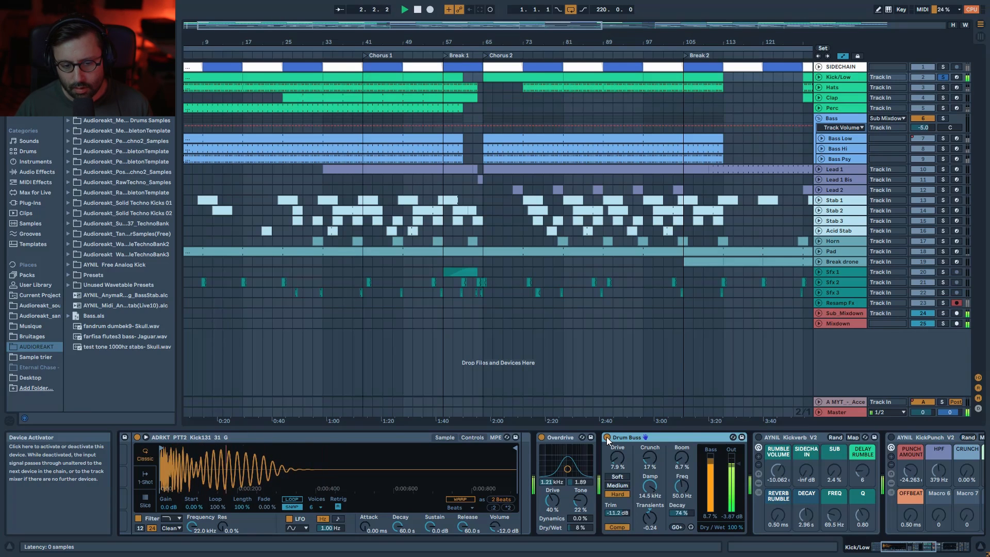
key(space)
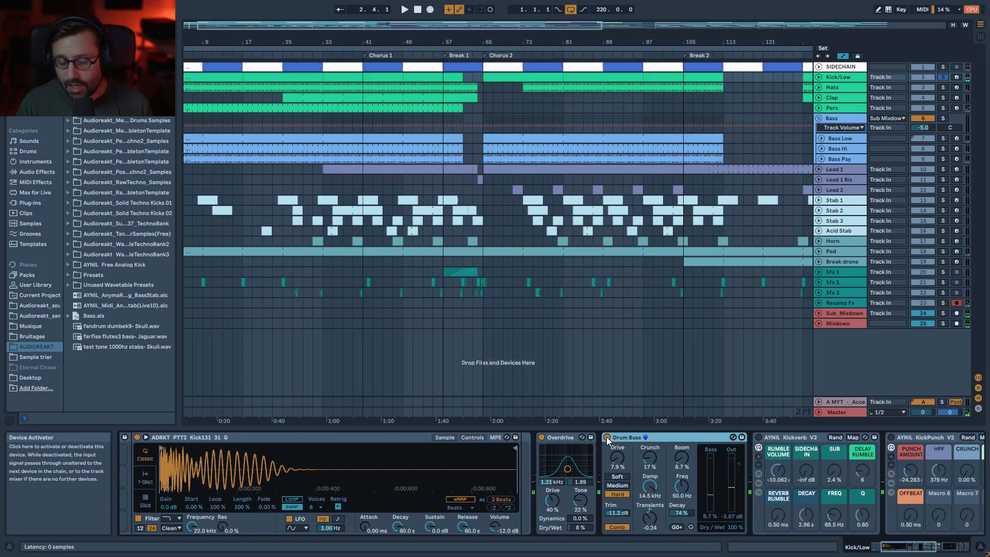
Activate the AYNIL Kickverb V2 rack and compare the playing kick with it bypassed and active, leaving it on
scroll(608, 441, right, 5)
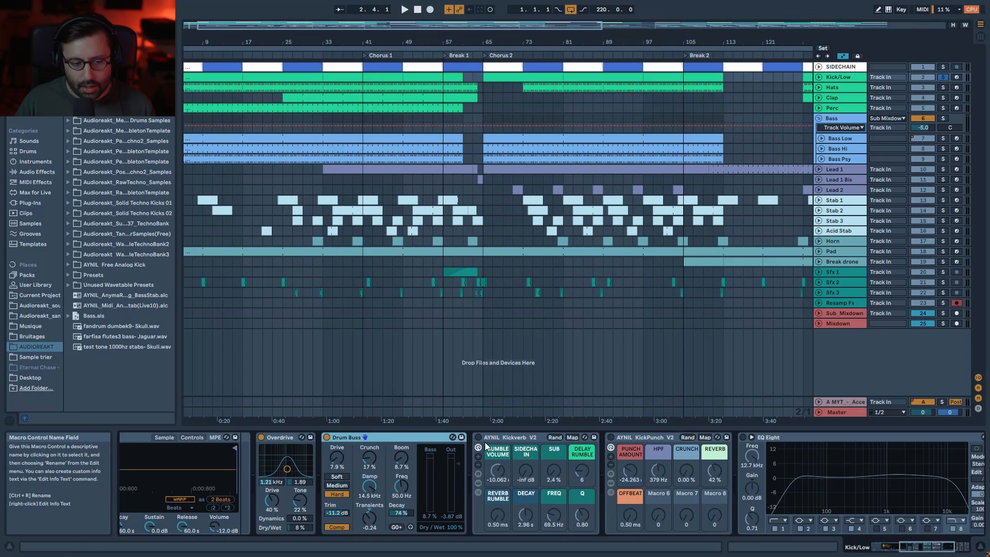
key(space)
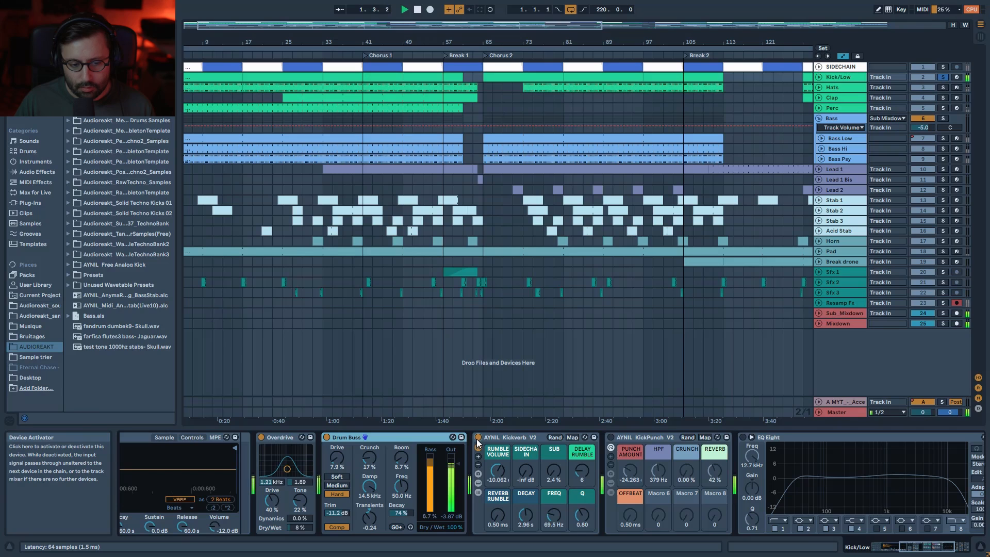
key(space)
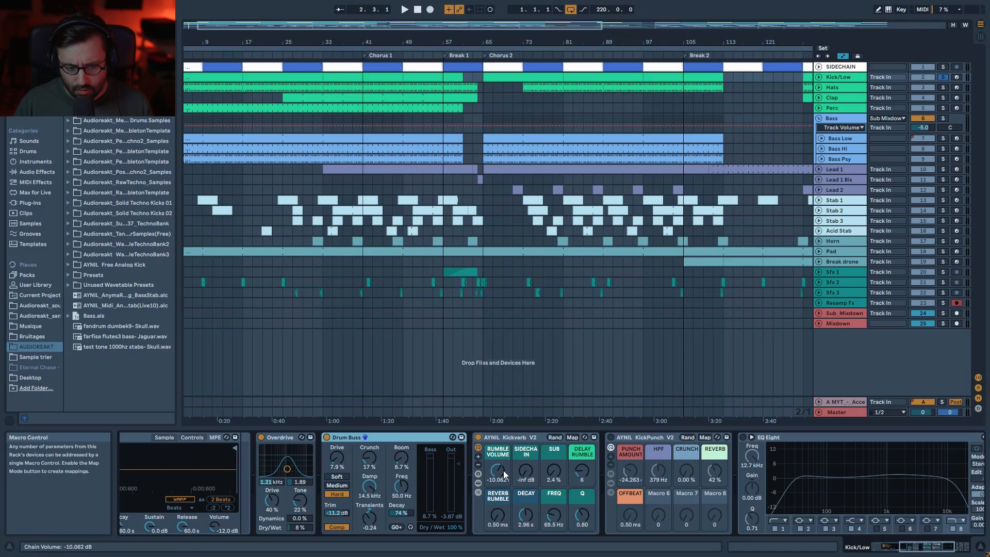
key(space)
click(478, 438)
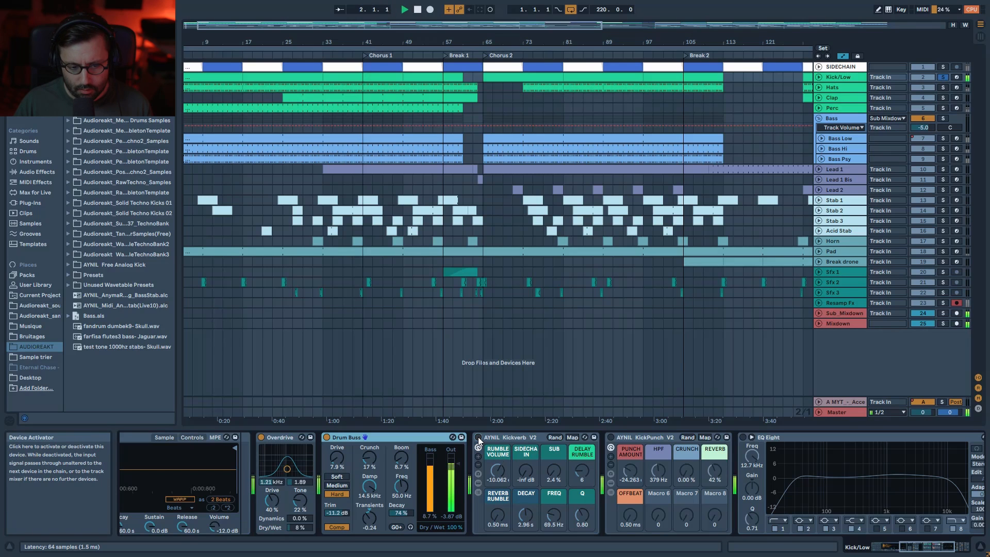
click(479, 438)
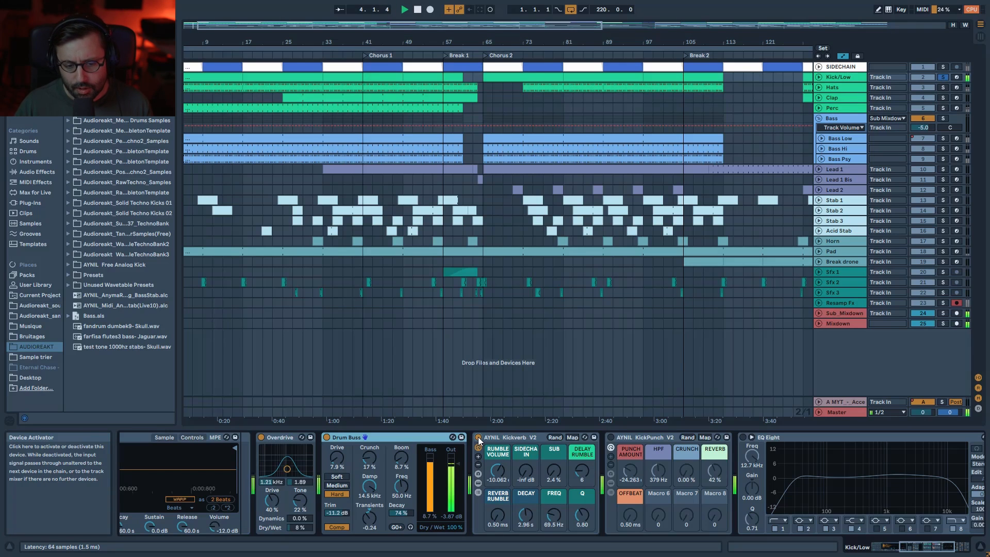
key(space)
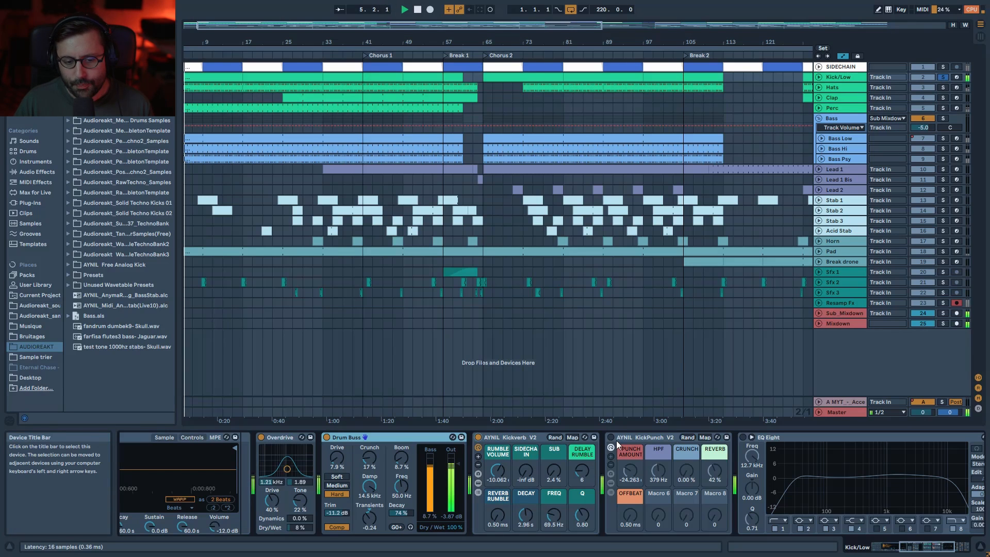
Activate the AYNIL KickPunch V2 rack while playing the kick from the start
click(645, 437)
drag(932, 547, 941, 547)
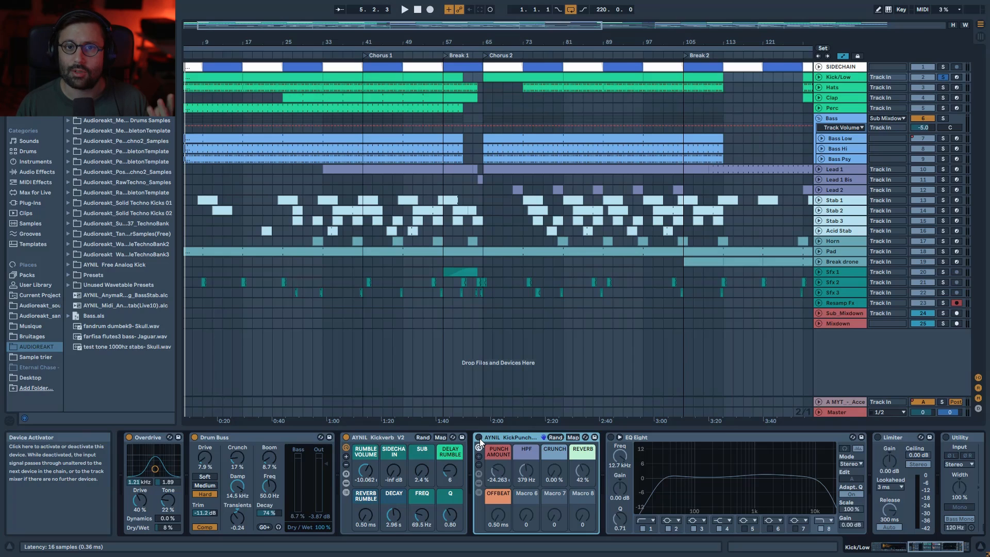
key(space)
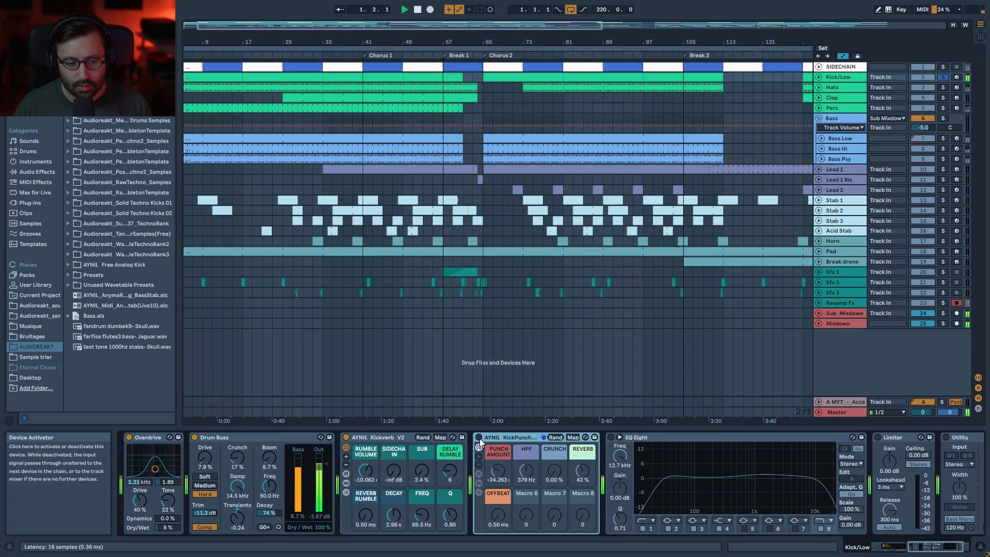
click(479, 437)
key(space)
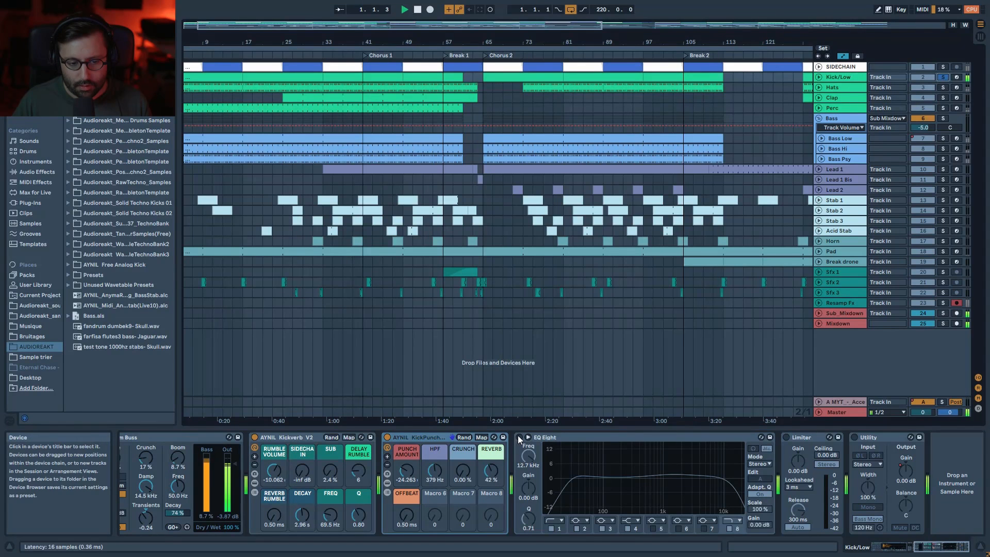
Activate the EQ Eight during playback, select its low-cut band 1 and stop the song
click(518, 436)
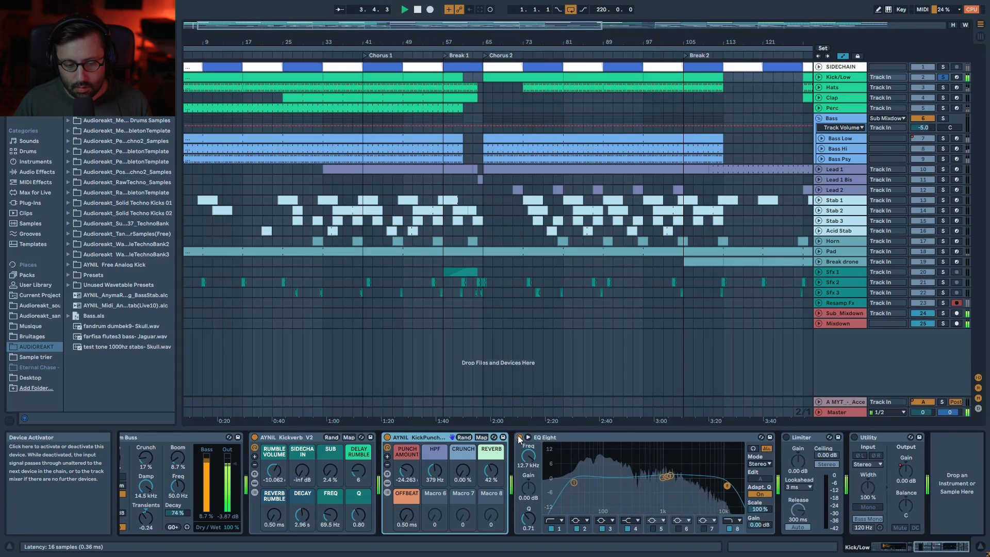
click(561, 529)
key(space)
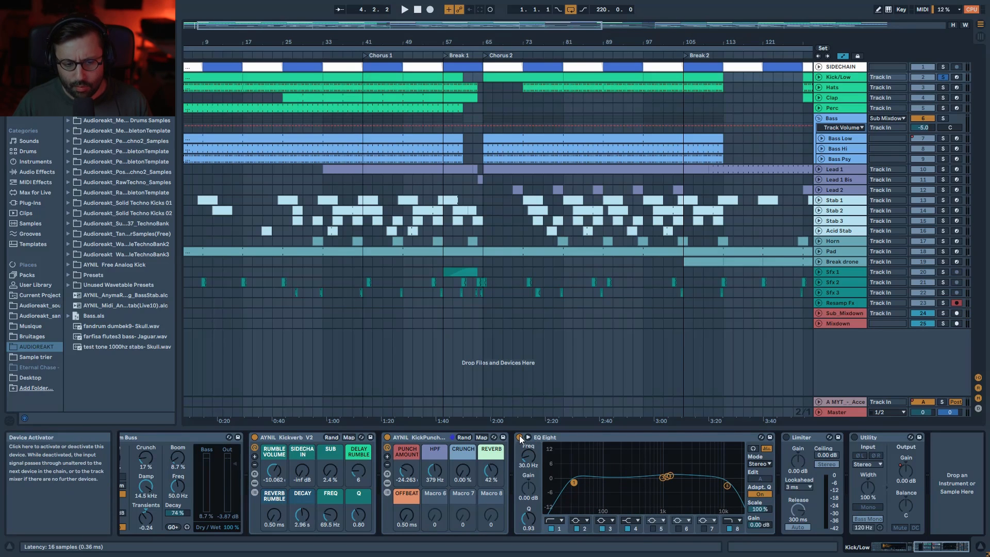
Play the kick and compare it with EQ Eight band 1 switched off and back on
key(space)
click(552, 528)
click(552, 528)
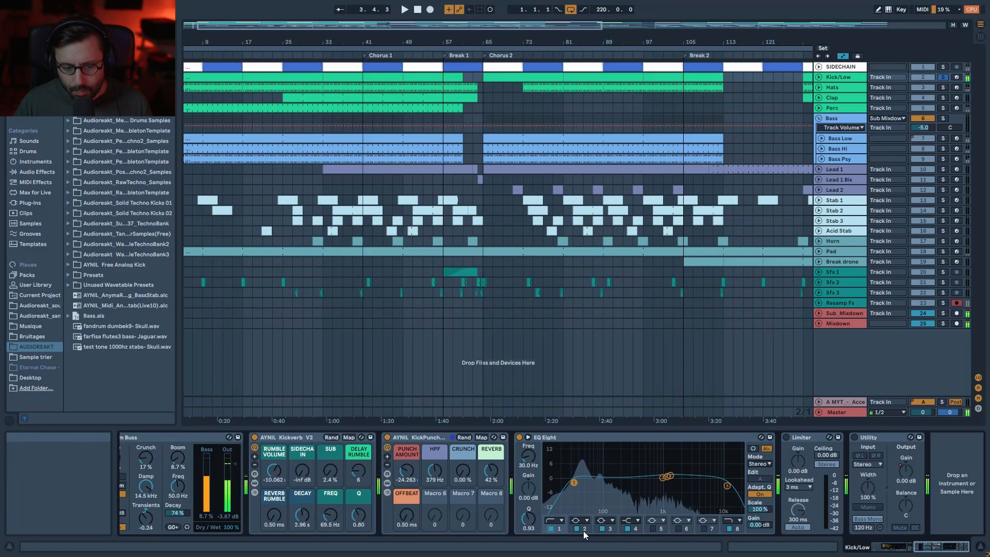
key(space)
Compare the kick with EQ Eight bands 2 and 3 switched off and back on during playback
click(613, 528)
click(587, 529)
click(609, 528)
key(space)
click(576, 529)
click(602, 528)
click(603, 527)
click(577, 529)
key(space)
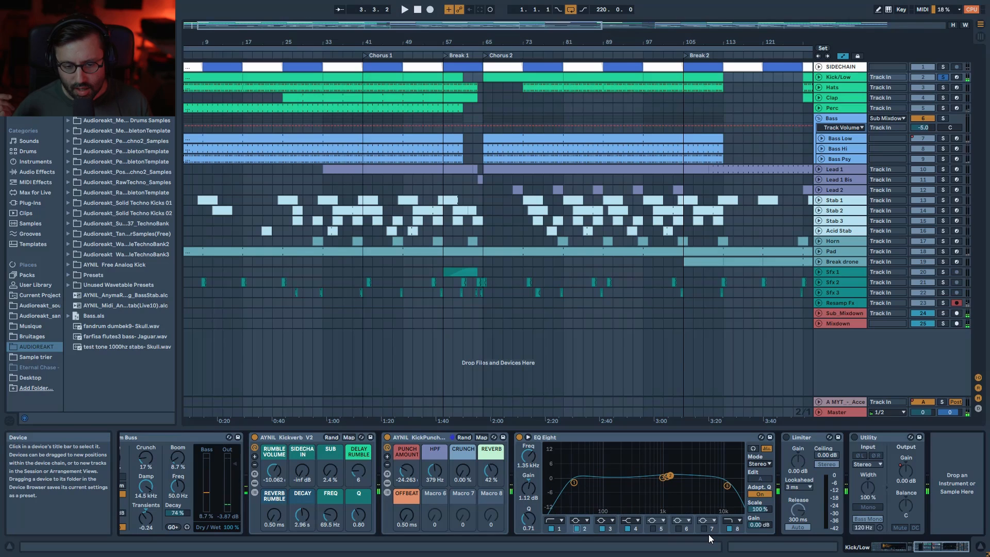
Compare the kick with EQ Eight's high-cut band 8 switched off and back on during playback
click(729, 529)
click(729, 529)
key(space)
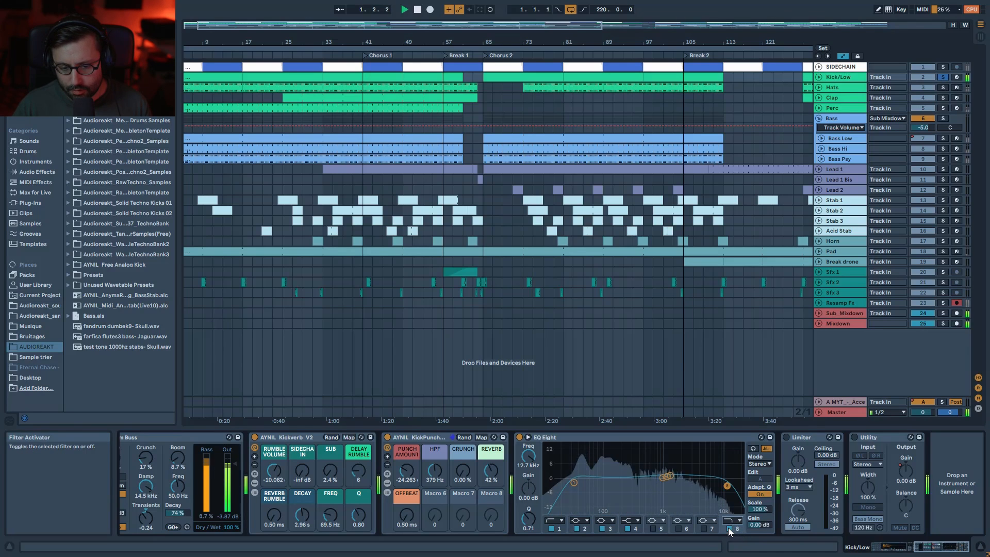
click(729, 529)
click(729, 529)
Activate the Limiter and Utility devices at the end of the Kick/Low chain, playing the kick to check them
click(787, 437)
key(space)
key(space)
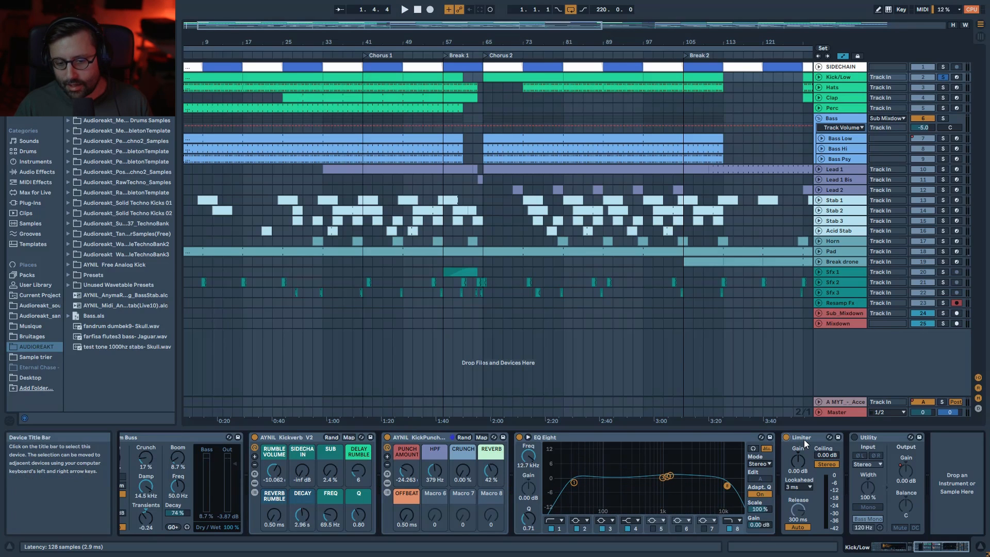
click(804, 442)
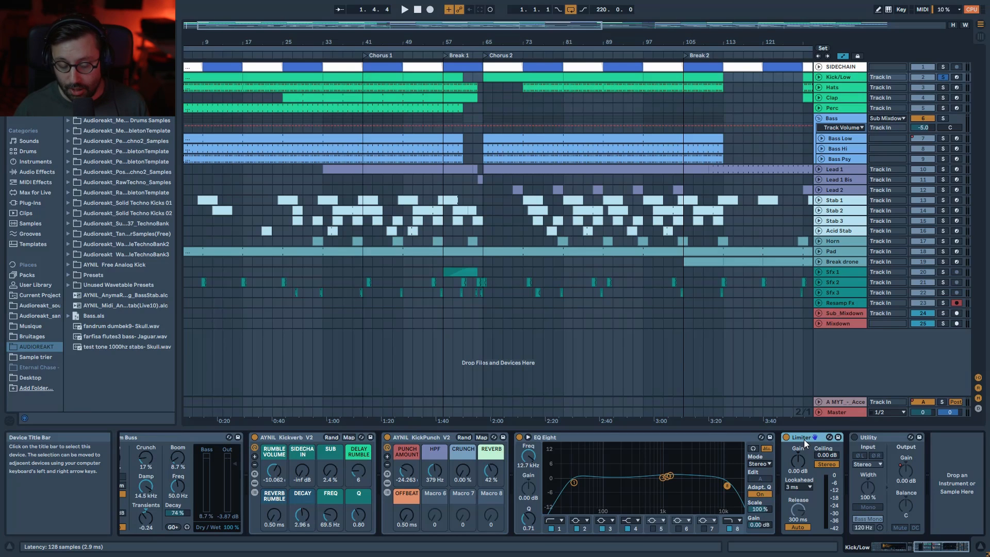
key(space)
click(856, 437)
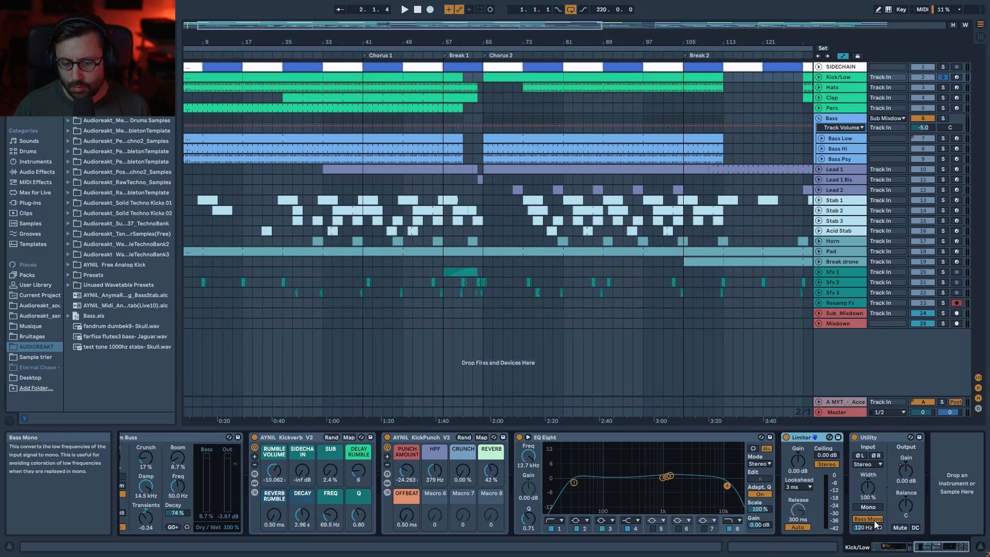
click(879, 438)
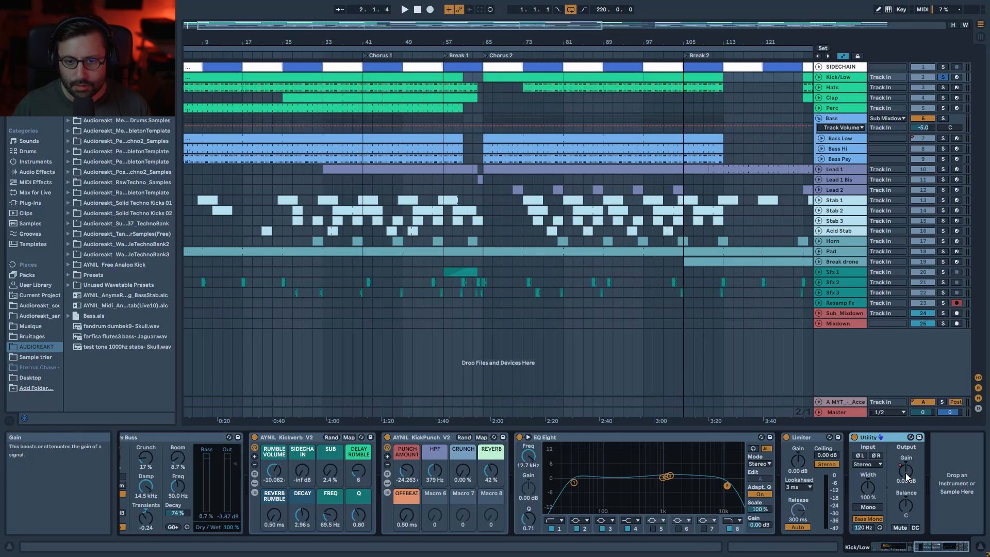
Solo the Hats track, play it from the start and unfold its automation lanes
click(841, 85)
click(940, 88)
key(space)
click(819, 87)
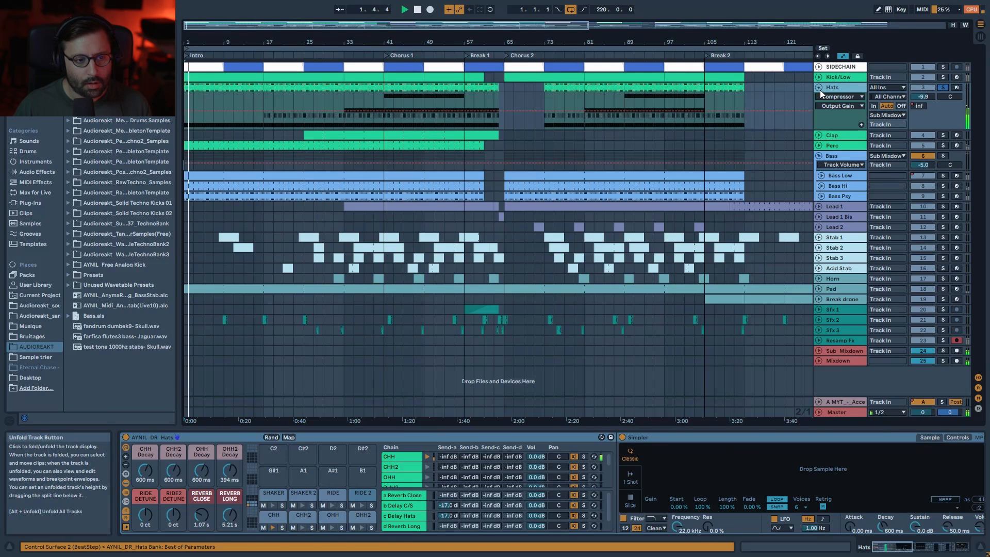
key(space)
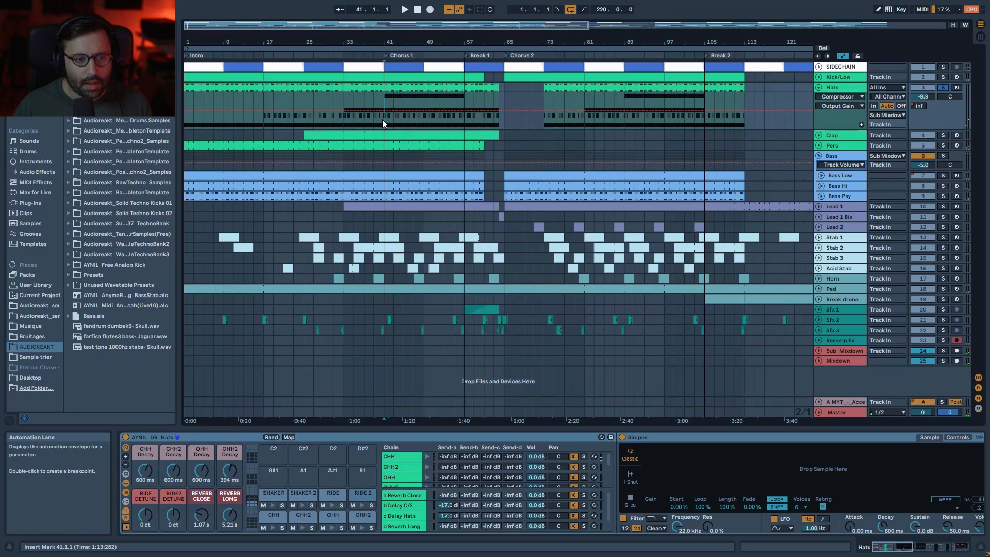
Open the Hats clip at the start of Chorus 1 and audition its CHH, OHH, OHH2 and RIDE sounds
click(395, 89)
double_click(395, 89)
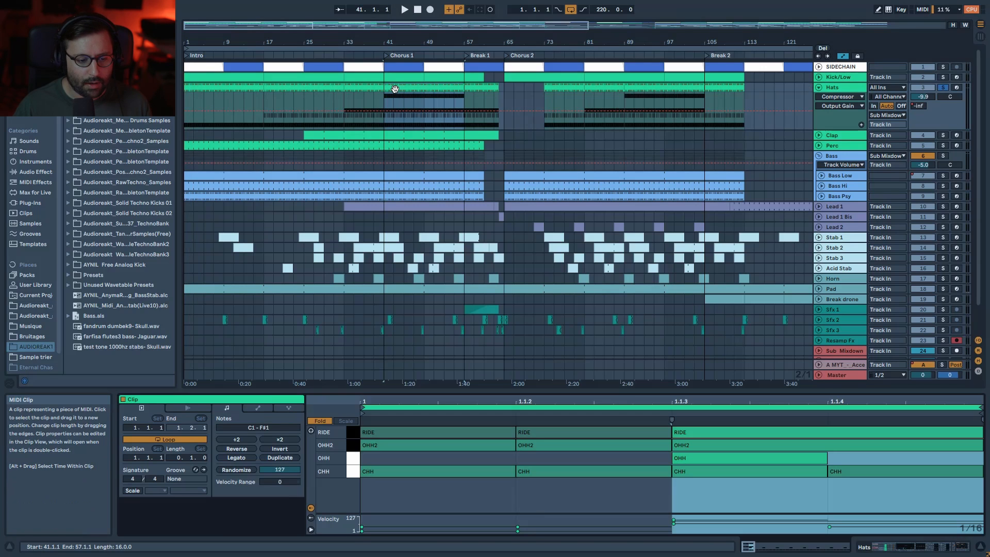
click(354, 473)
click(354, 461)
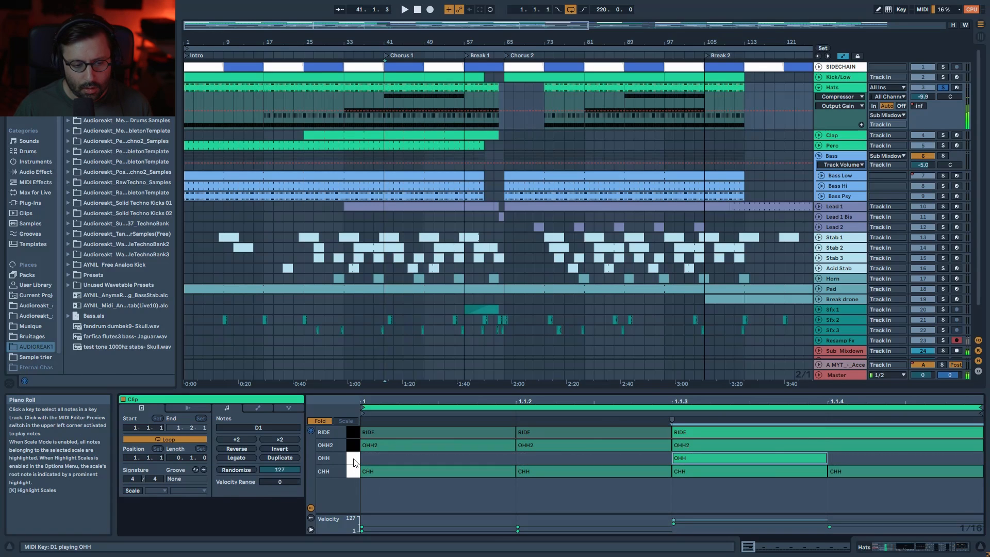
click(353, 446)
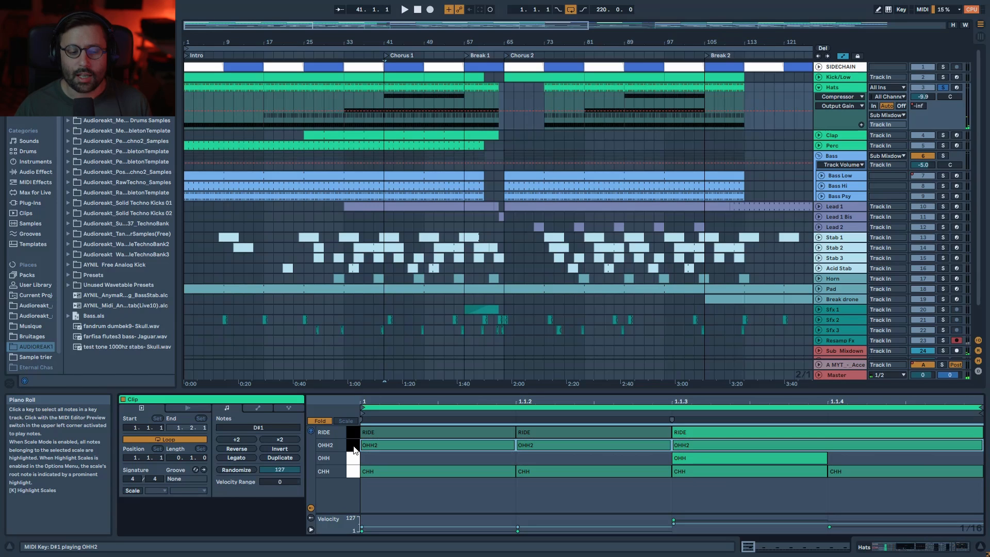
click(354, 433)
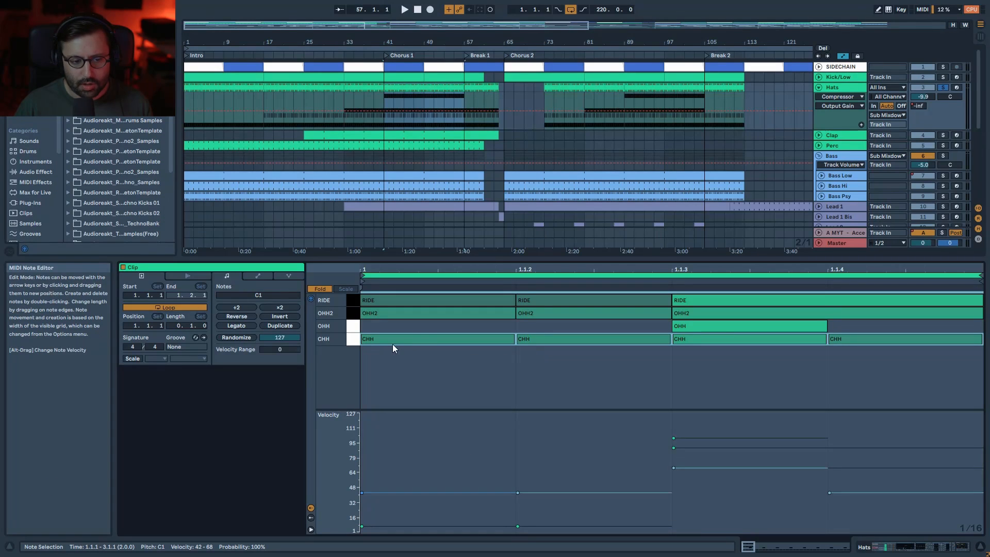
Play the Hats pattern from bar 41 and focus on the OHH note in the clip
key(space)
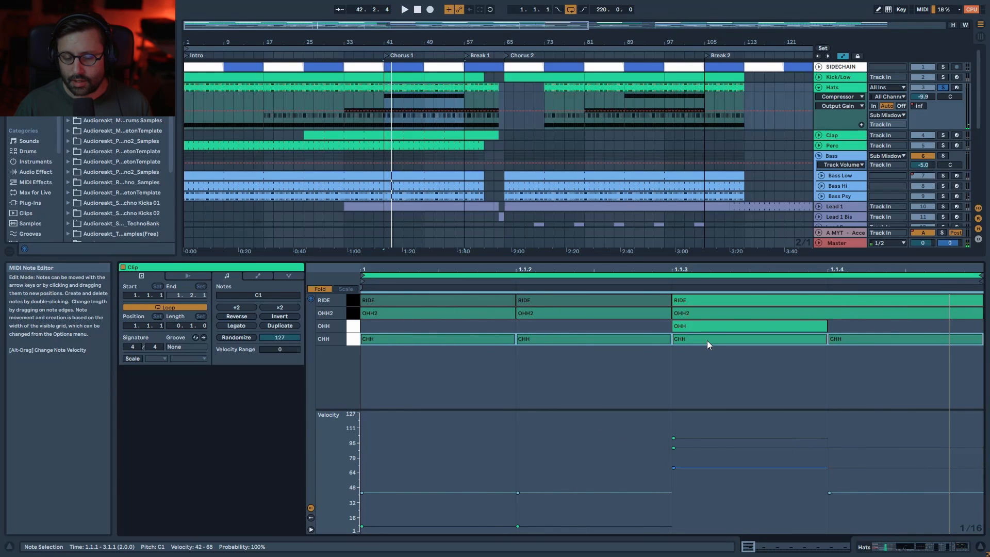
click(707, 326)
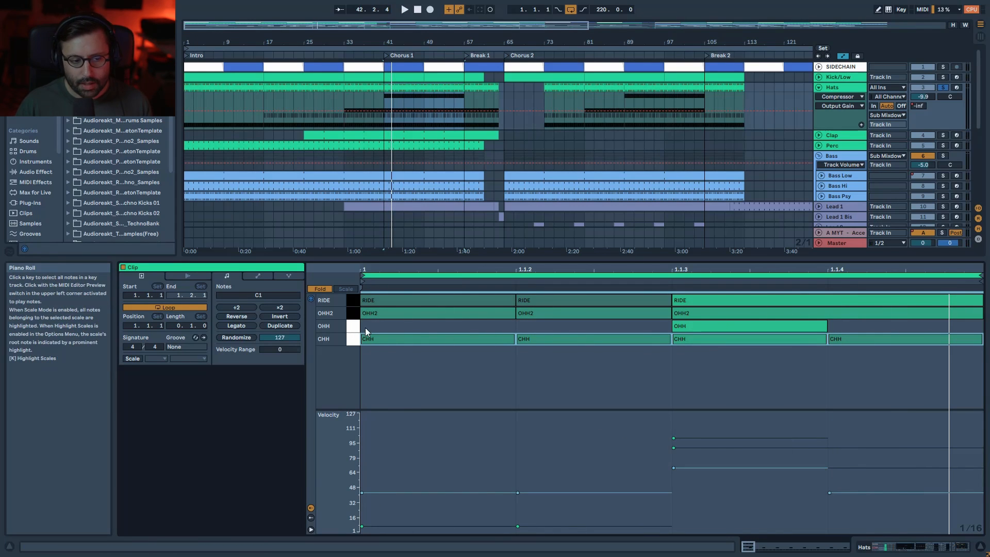
key(space)
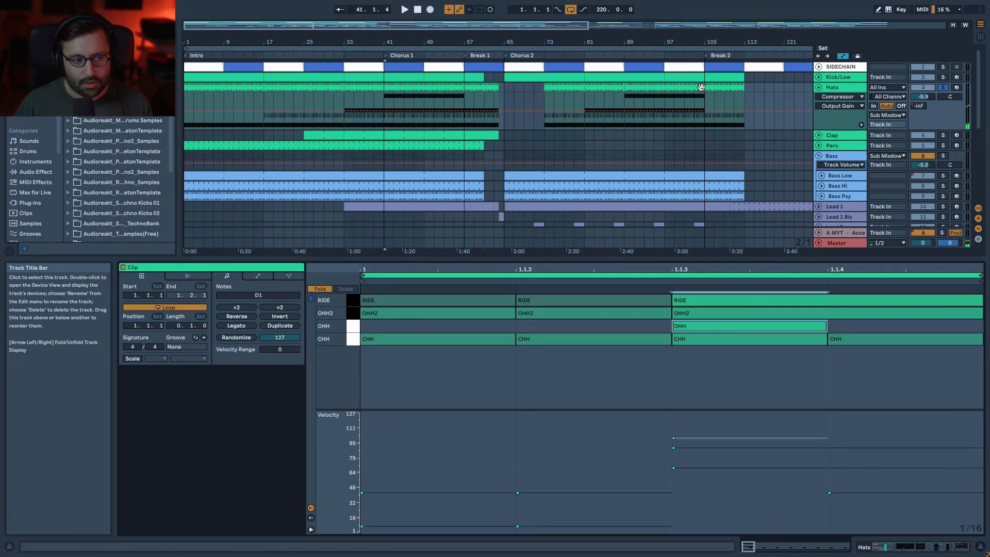
Play the Hats clips starting at bars 17 and 33 to compare how the pattern builds up
click(269, 123)
key(space)
click(298, 86)
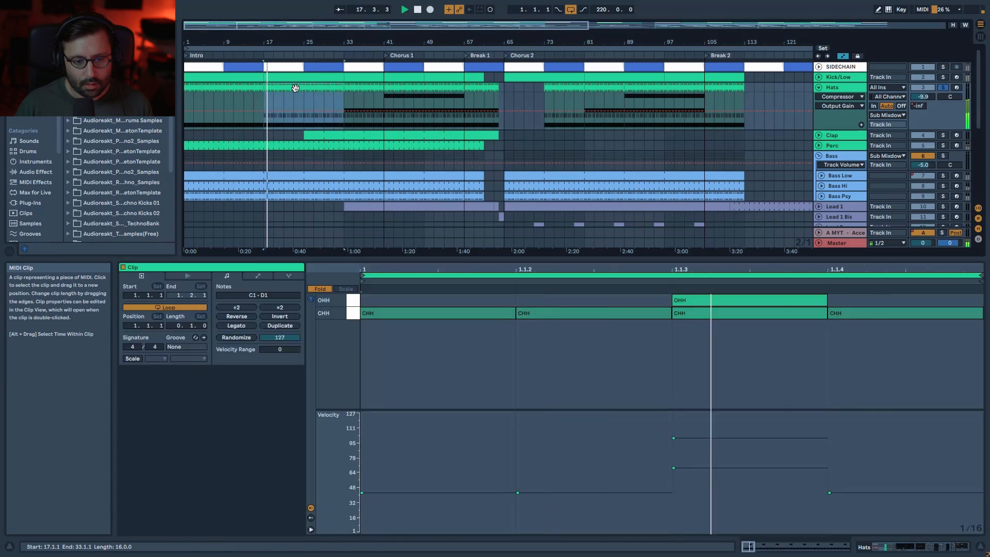
click(359, 91)
key(space)
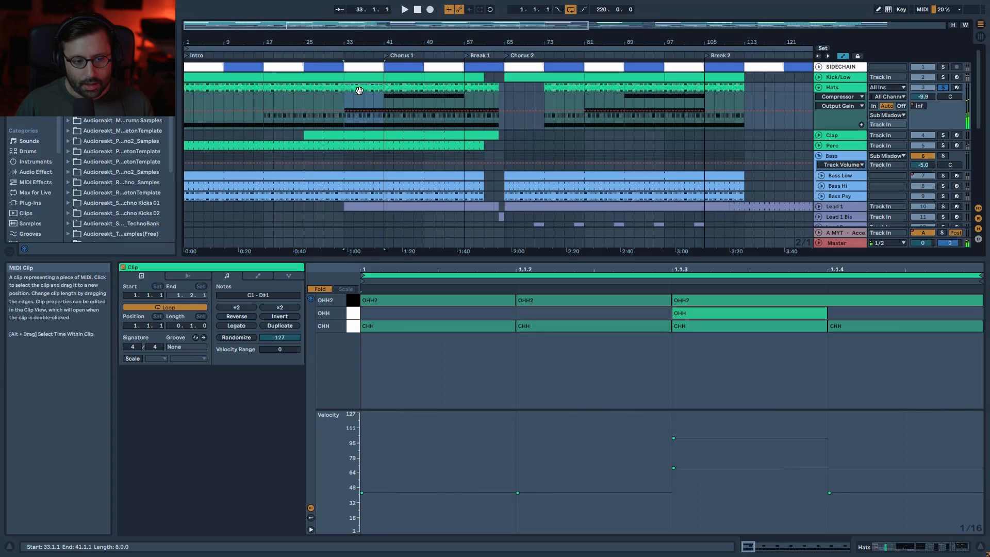
key(space)
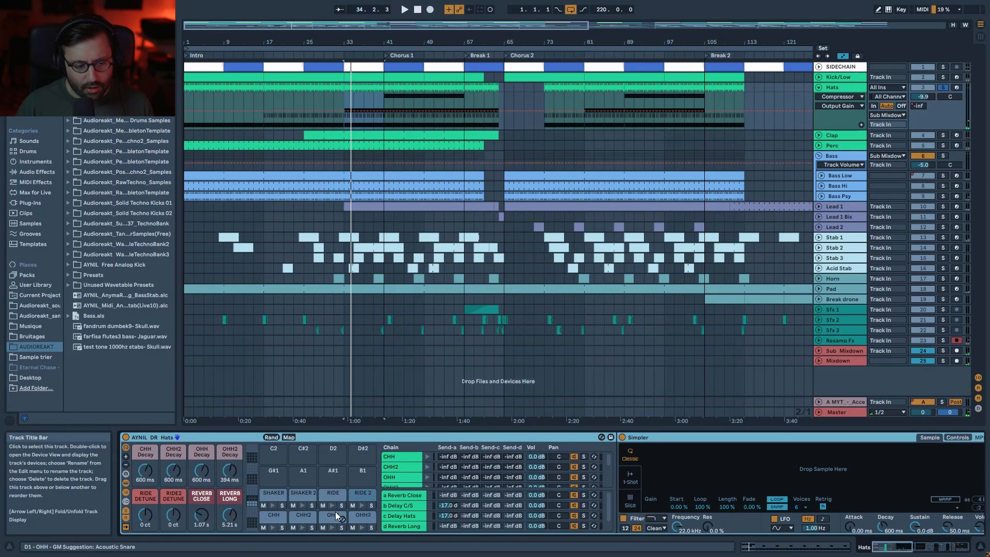
Solo the OHH2 pad in the Hats drum rack and listen to it from bar 33
key(space)
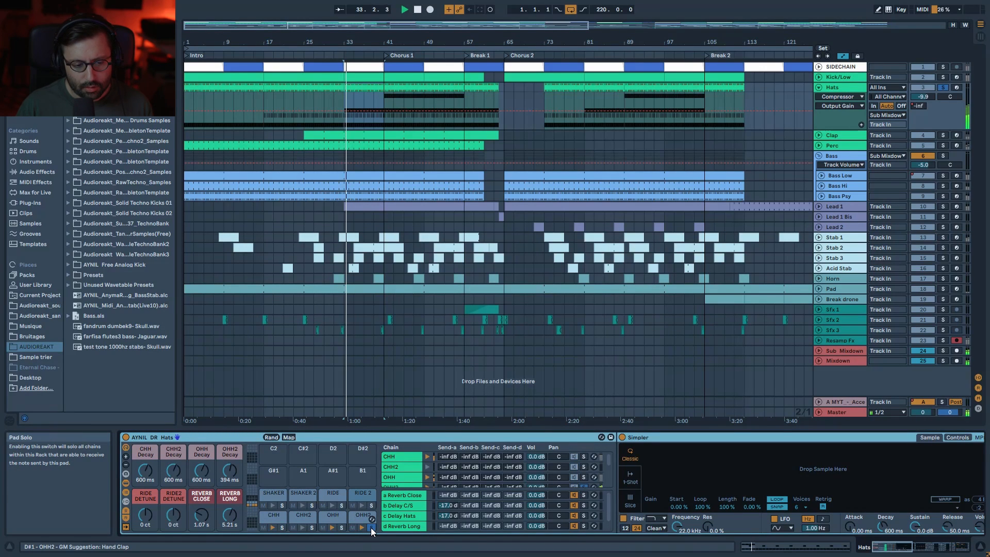
click(370, 526)
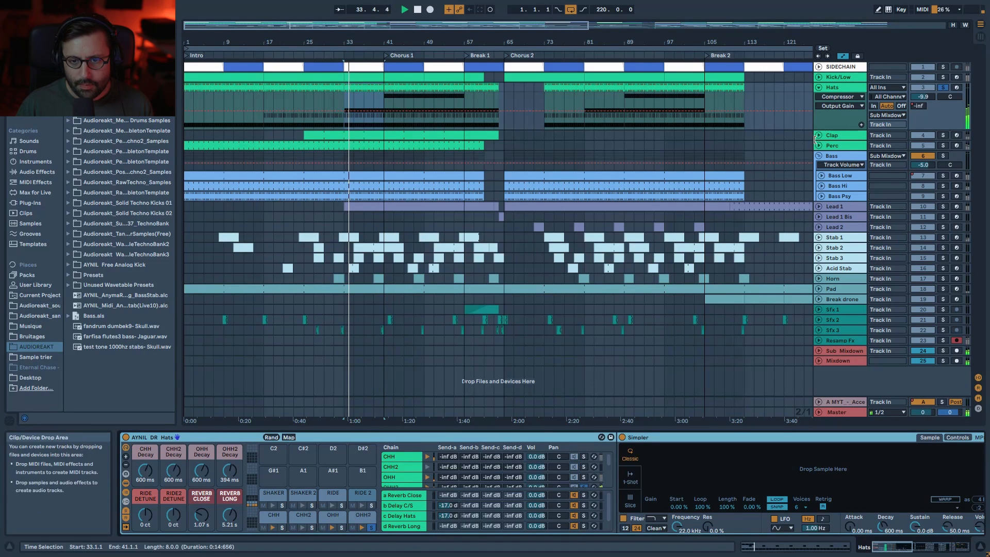
click(943, 86)
key(space)
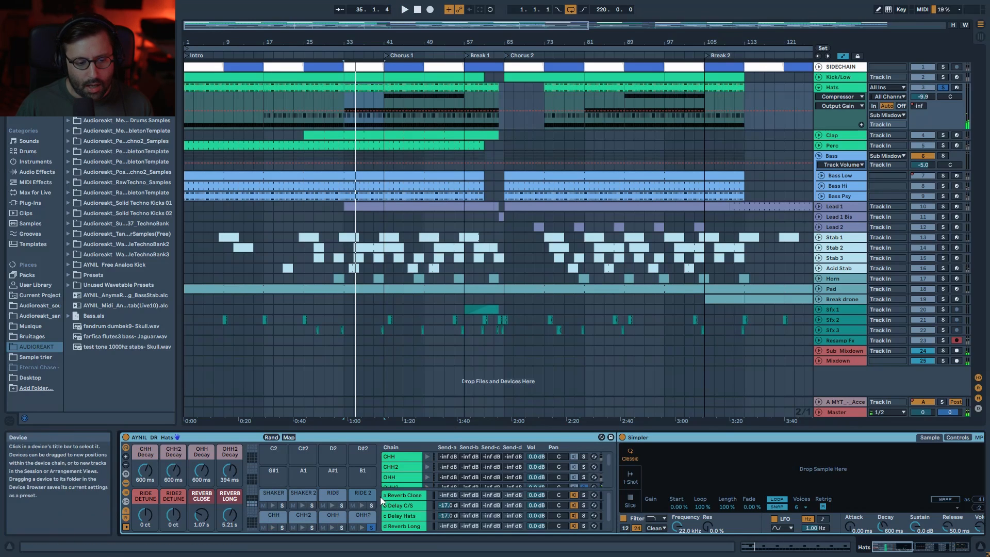
Solo the RIDE pad in the Hats drum rack and listen to it over the Chorus 1 section
click(396, 110)
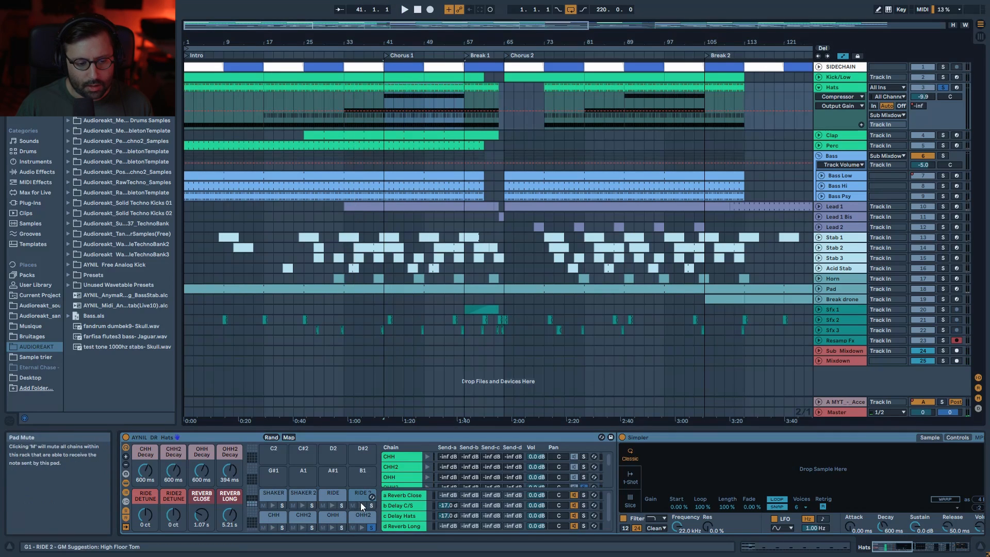
click(342, 505)
key(space)
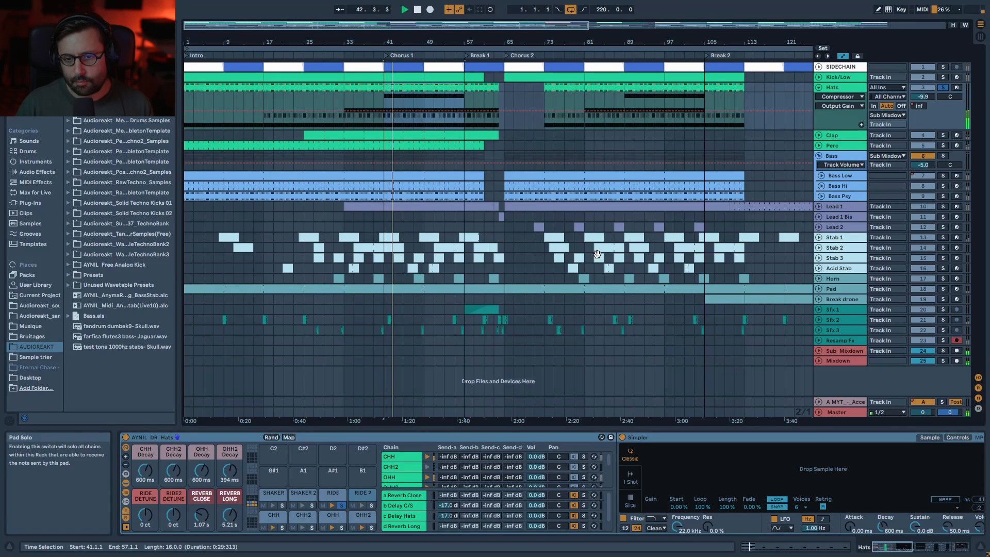
key(space)
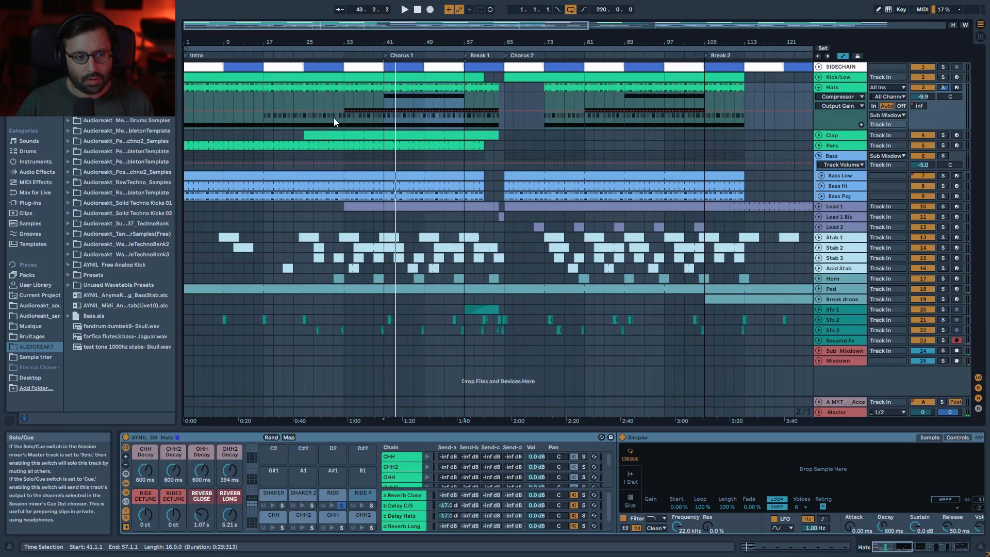
Review the Chorus 1 Hats clip's notes and play from bar 41, unmuting the OHH, OHH2 and RIDE pads one by one
double_click(390, 86)
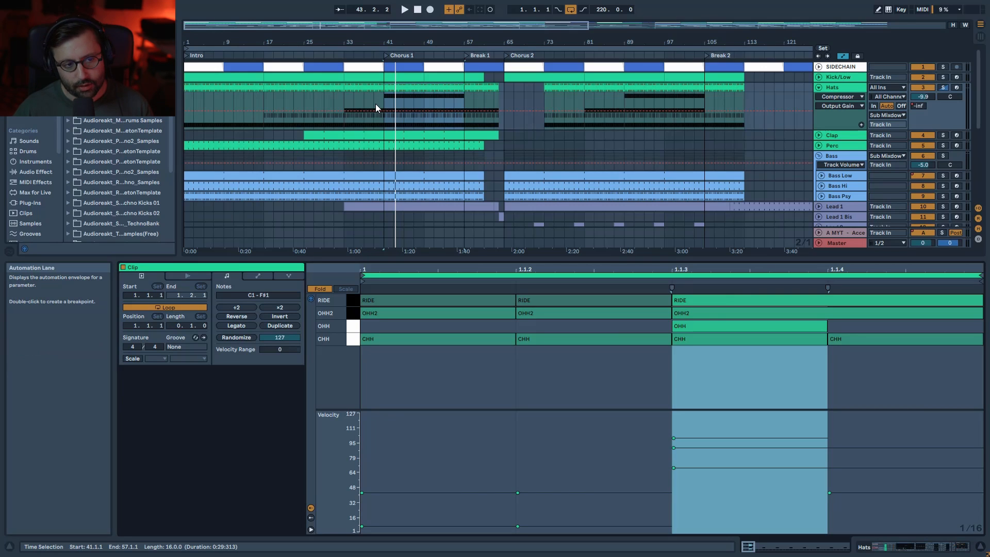
key(shift+Tab)
key(space)
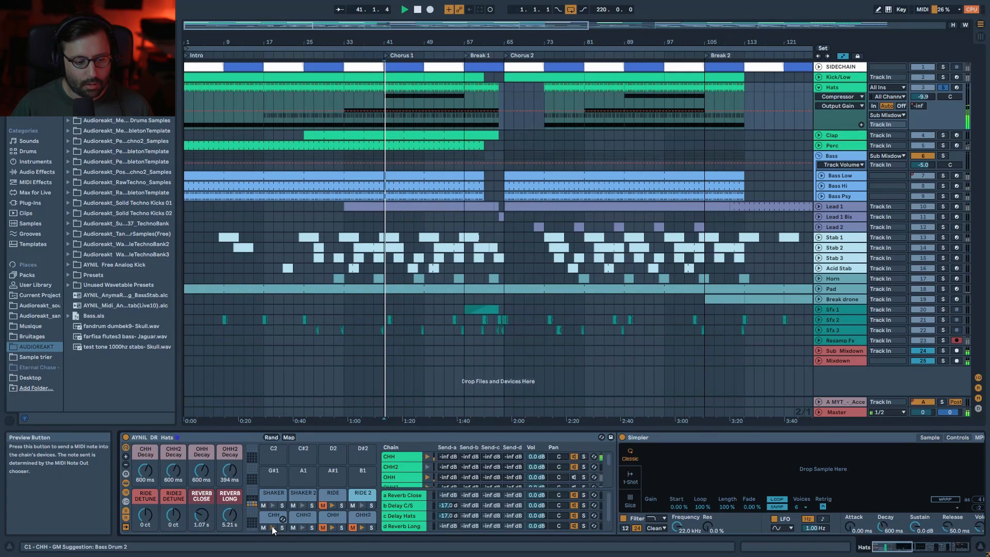
click(322, 528)
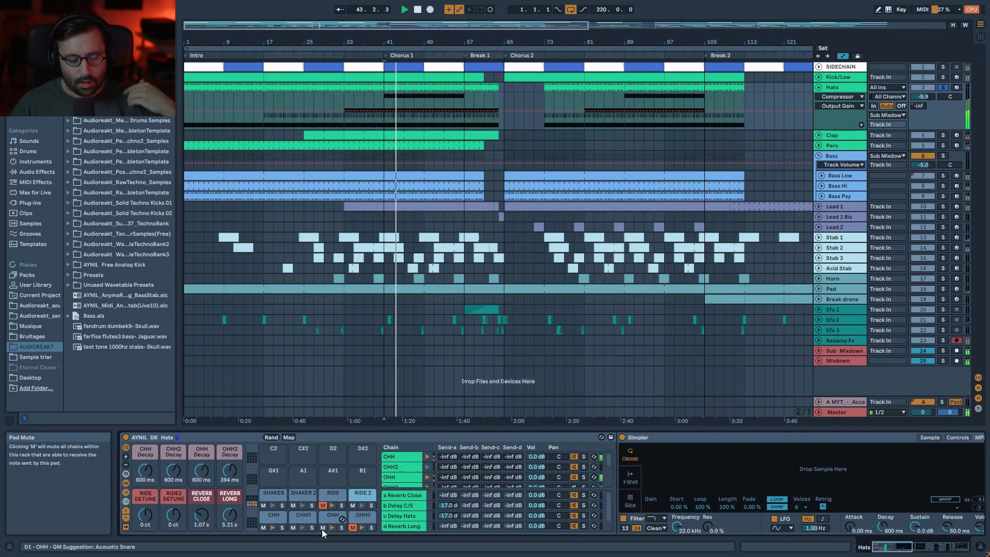
click(353, 527)
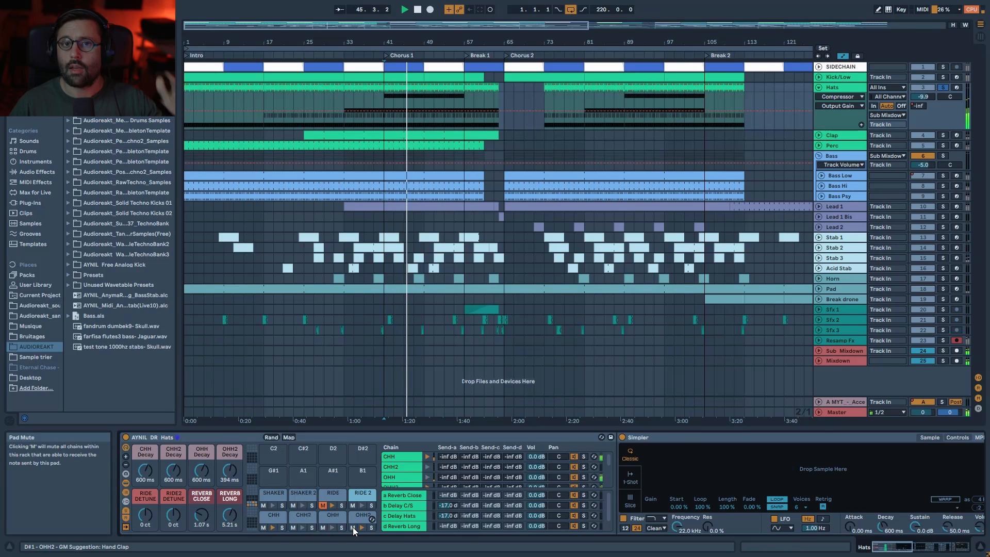
click(322, 507)
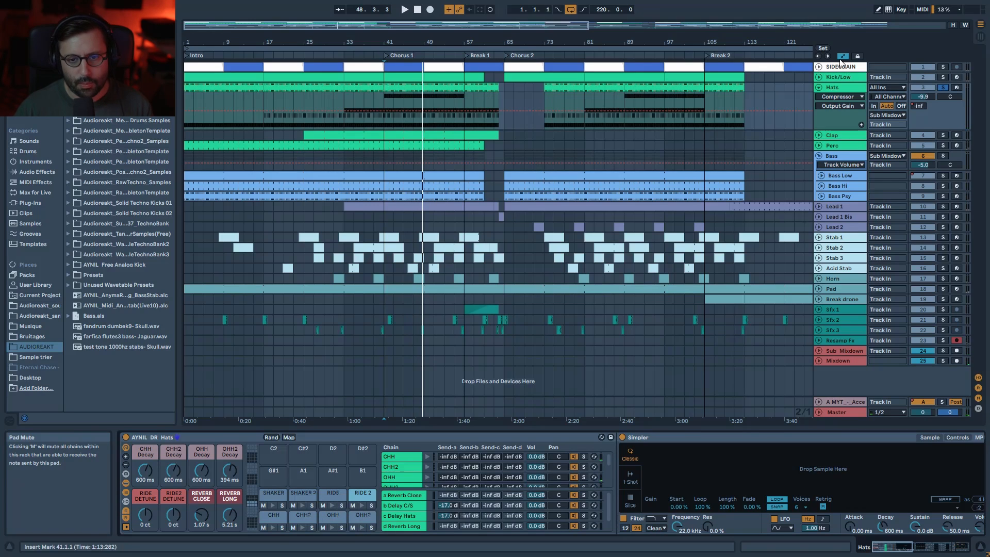
Add the Kick/Low track to the solo and play it together with the Hats from bar 41
ctrl+click(943, 78)
key(space)
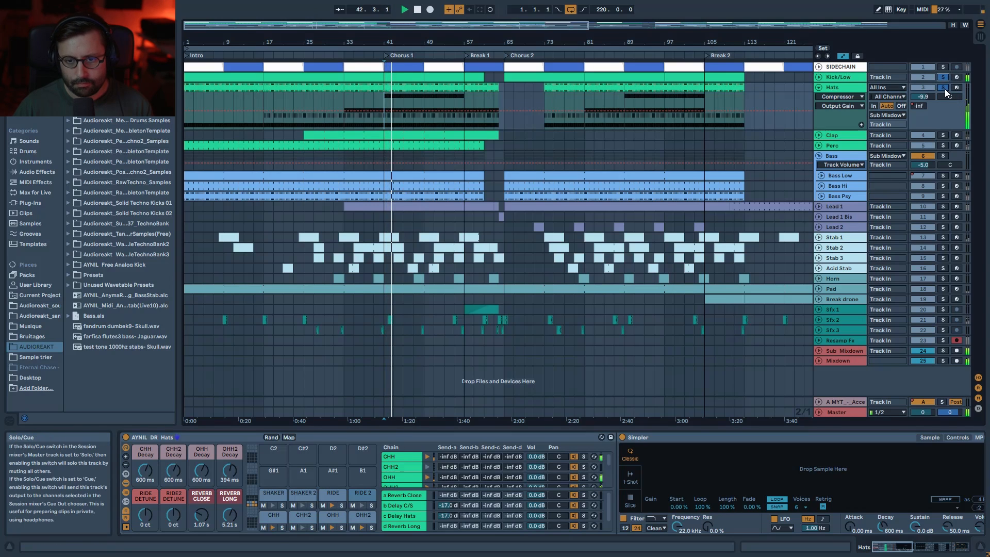
key(space)
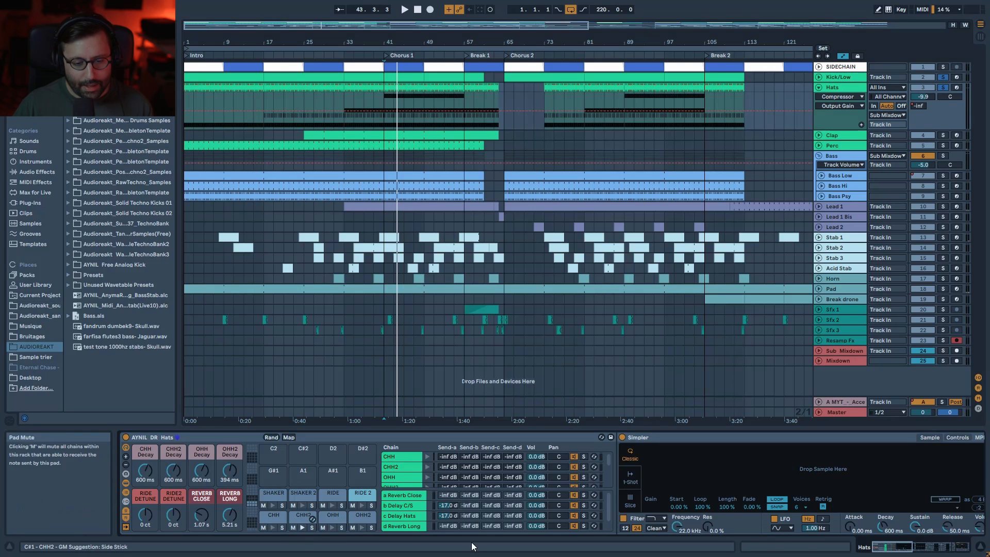
Inspect the effect chain of the OHH2 pad and return to the Hats drum rack
drag(875, 551, 936, 551)
click(279, 517)
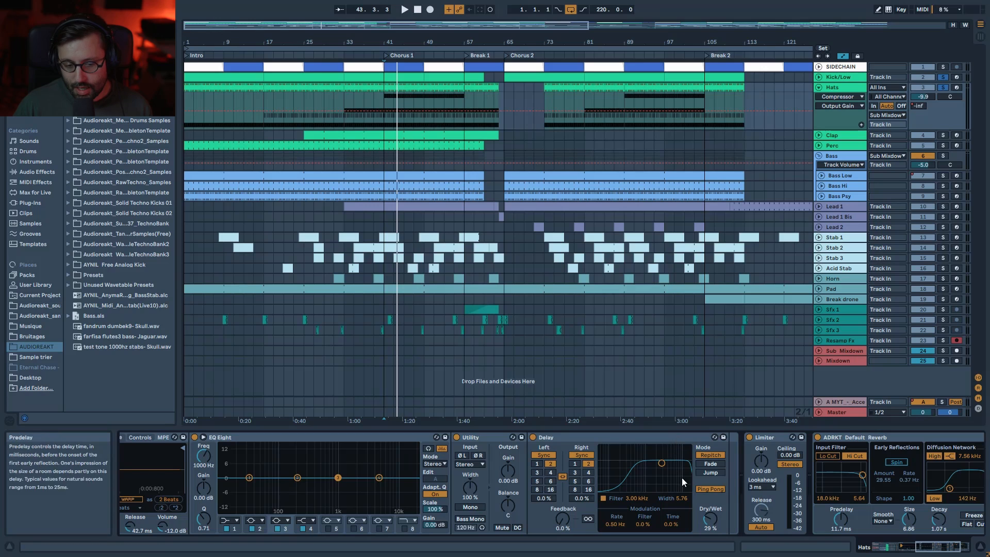
click(885, 547)
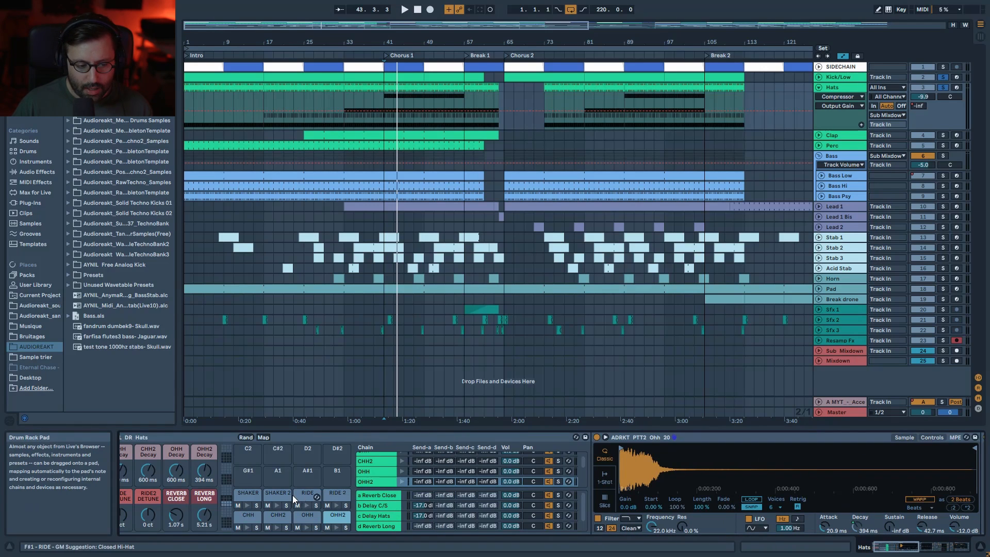
Show the RIDE pad's effect chain, select its sidechain Compressor and play from bar 41
click(302, 494)
scroll(830, 533, down, 5)
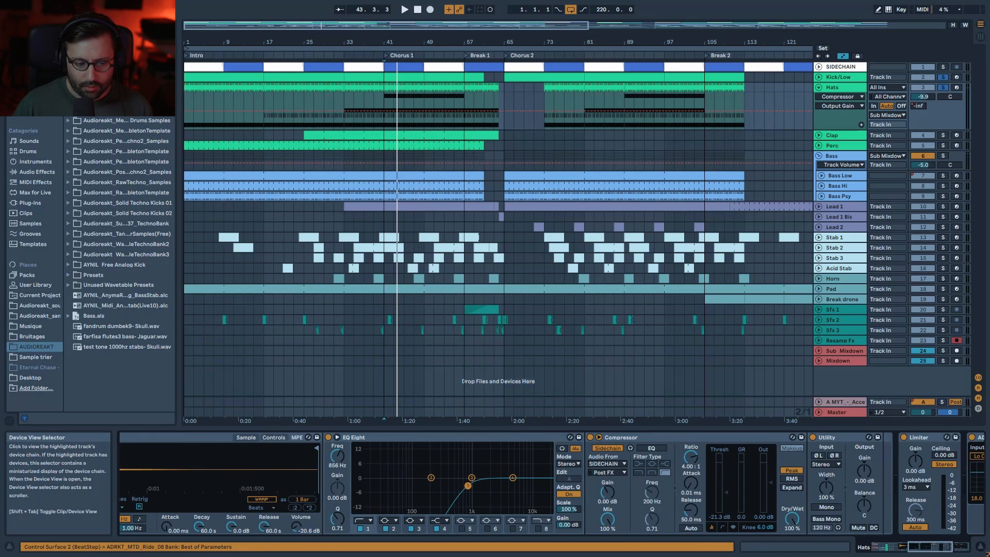
click(649, 441)
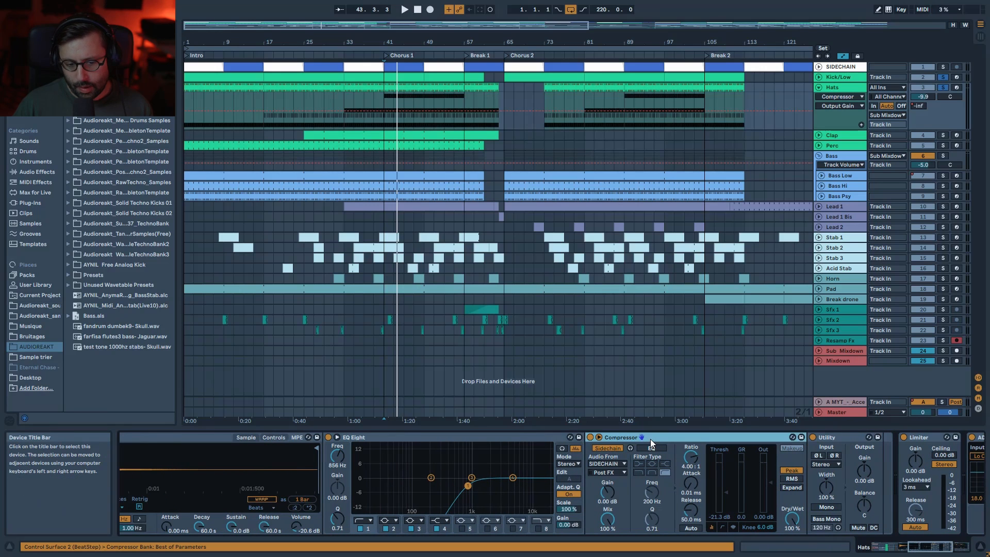
key(space)
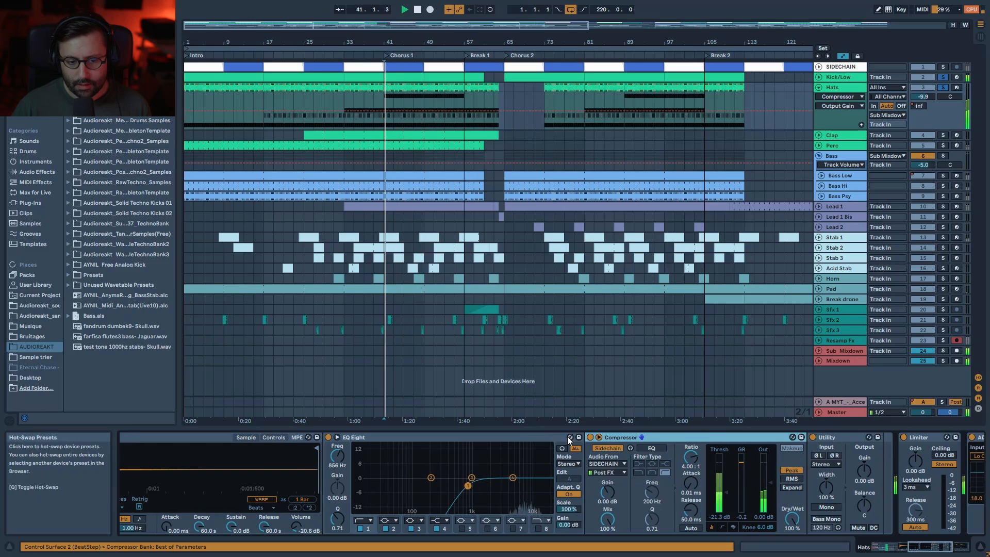
Bypass the RIDE pad's sidechain Compressor and switch it back on to compare the sound
click(591, 438)
click(591, 438)
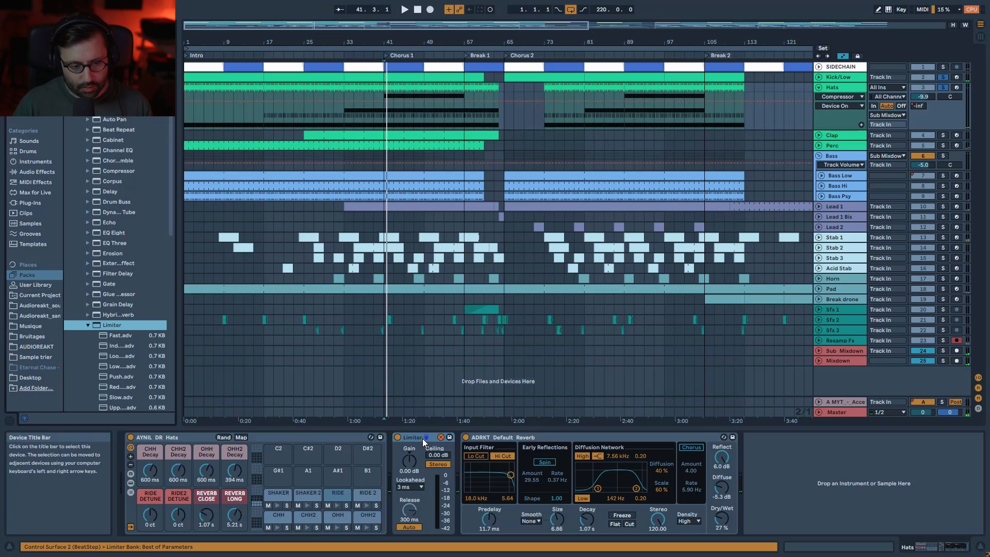
Remove the Limiter from the Hats chain and play the track with its Reverb bypassed and re-enabled
click(440, 437)
key(space)
click(398, 437)
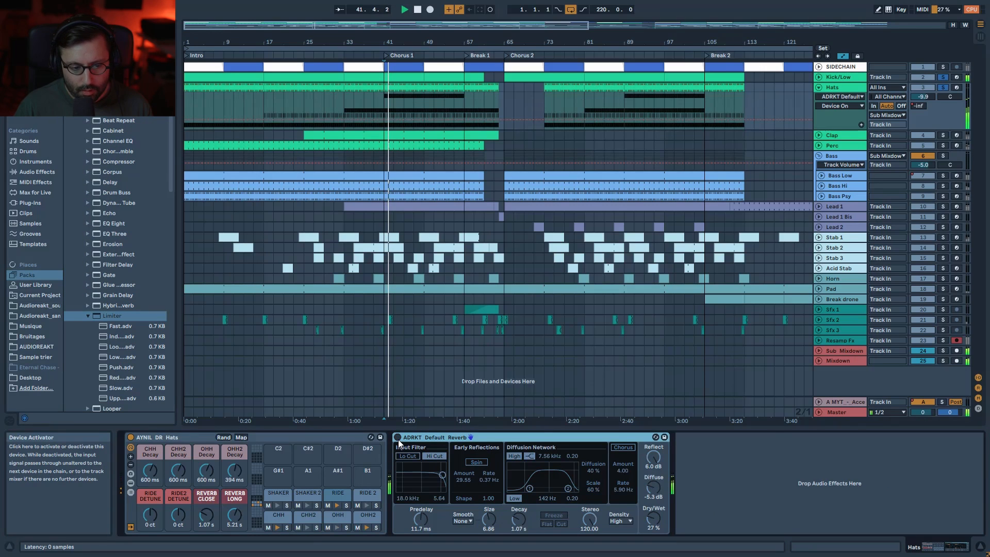
click(398, 438)
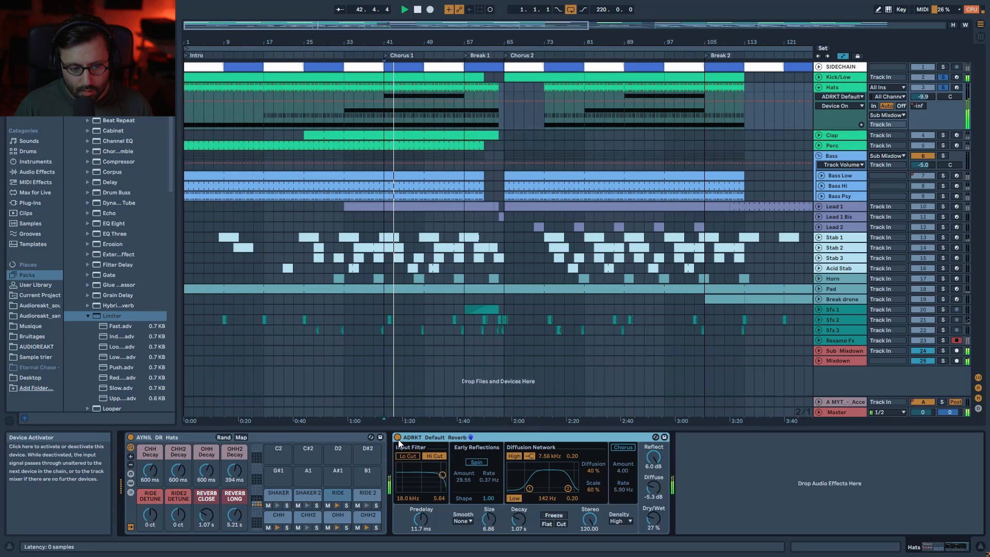
key(space)
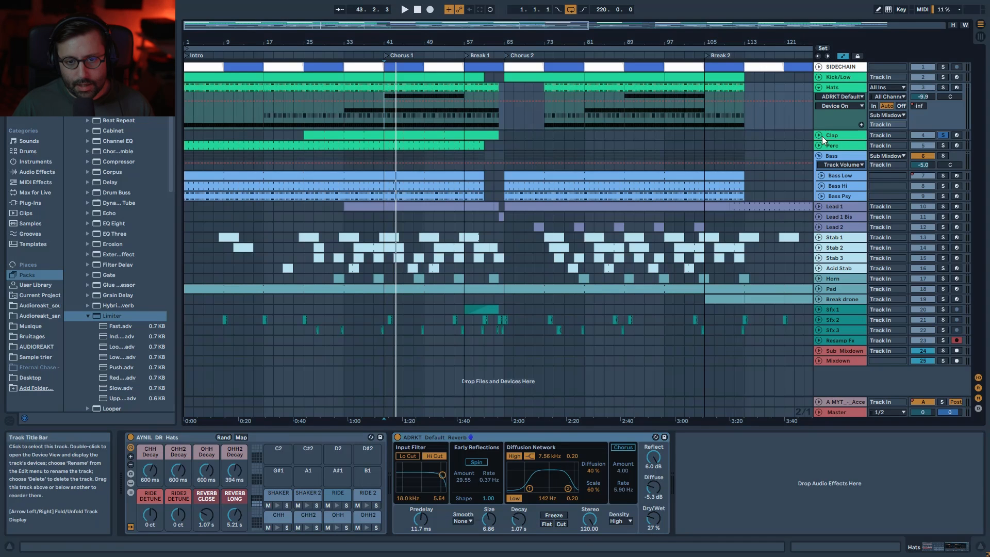
Unfold the Clap track, play it soloed from bar 25 and take it out of solo
click(819, 135)
click(337, 136)
key(space)
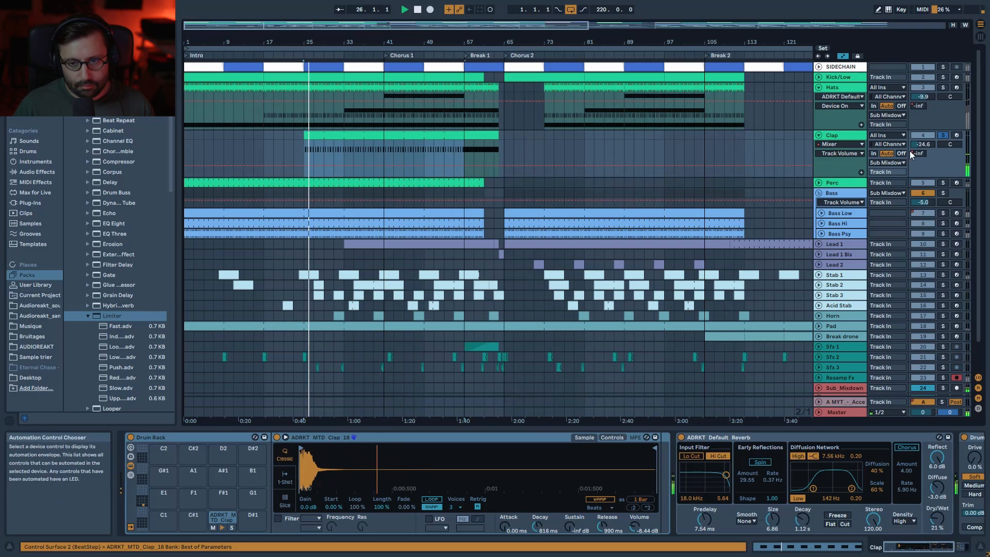
click(944, 136)
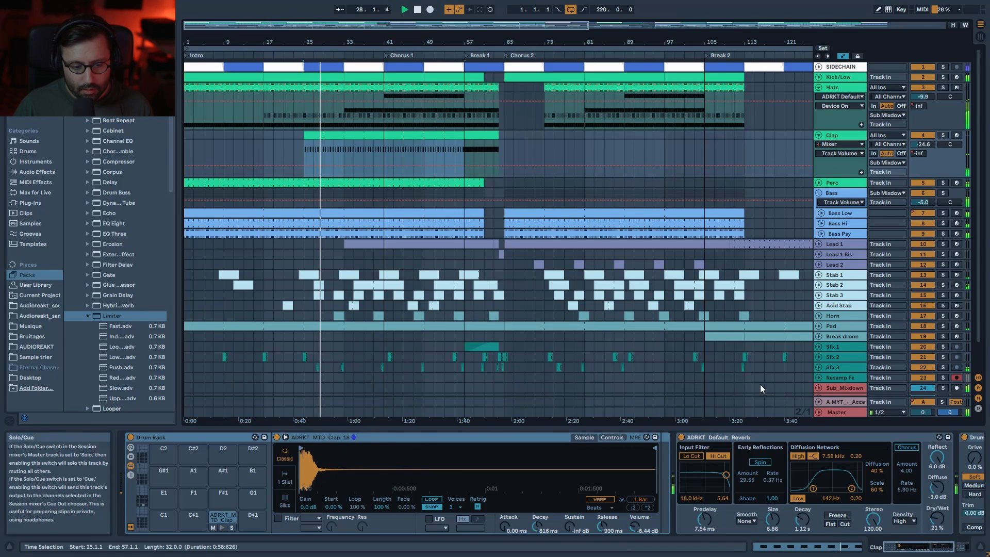
Show the Clap sampler's control parameters and its following effects, and play the track soloed from bar 25
click(618, 437)
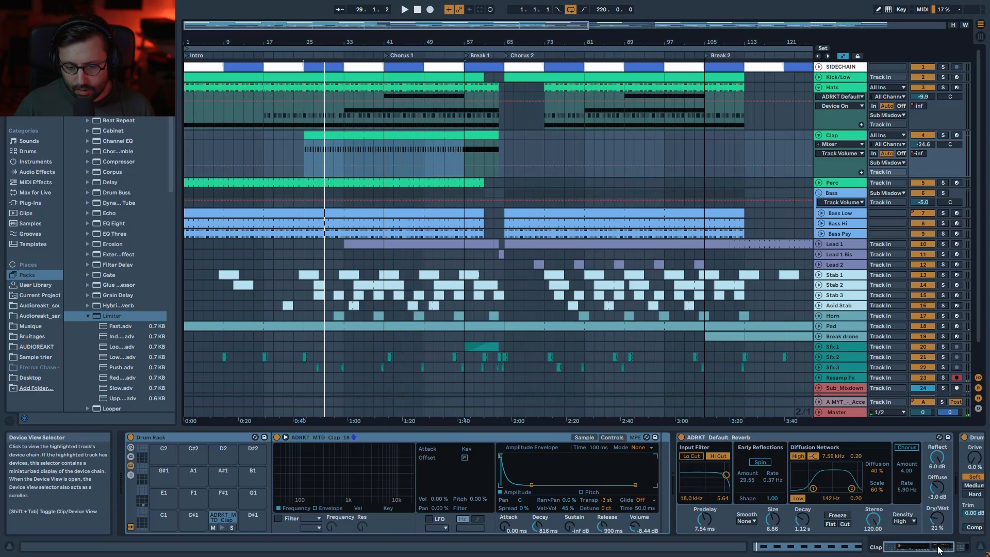
drag(938, 549, 956, 550)
click(943, 135)
key(space)
Compare the Clap with its Drum Buss and Reverb bypassed, re-enabling both devices
click(784, 437)
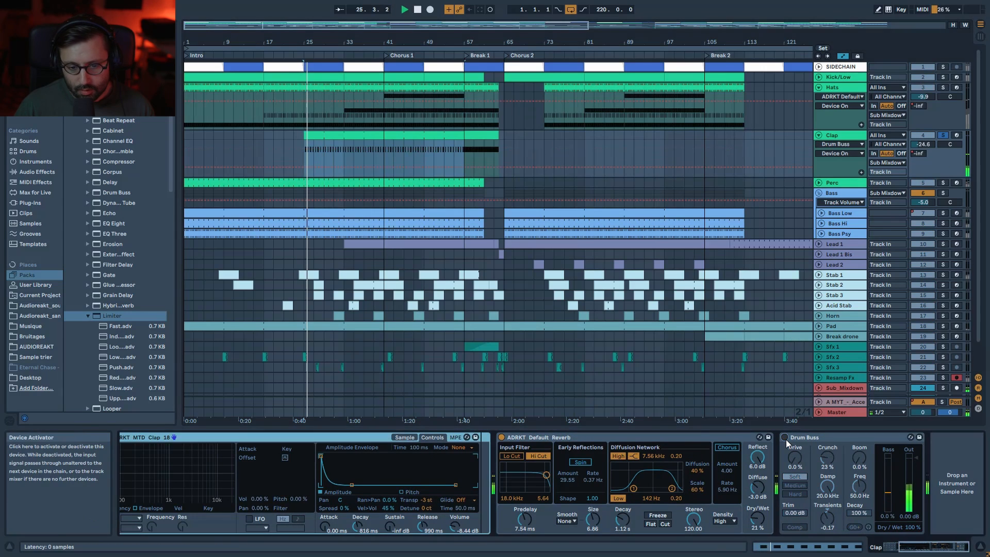
click(501, 437)
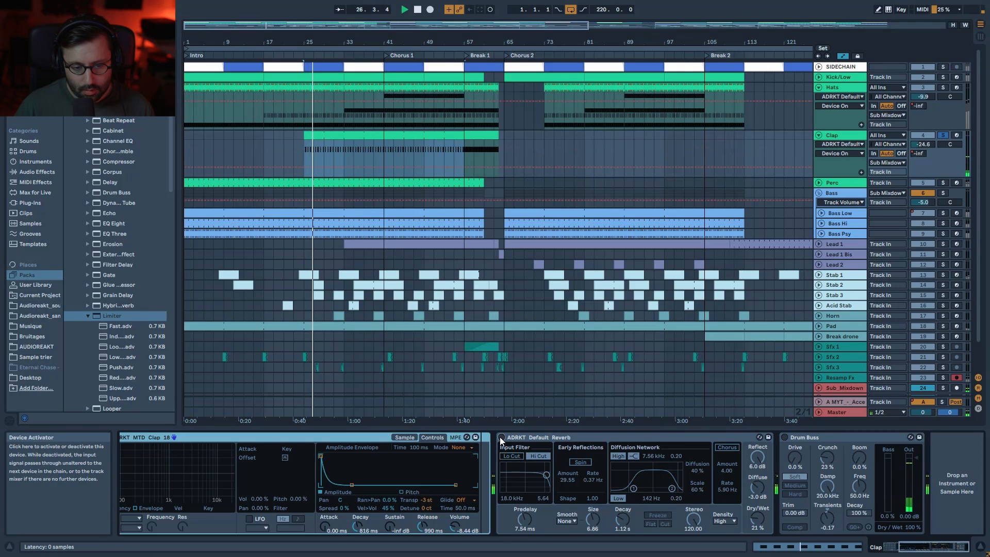
click(501, 437)
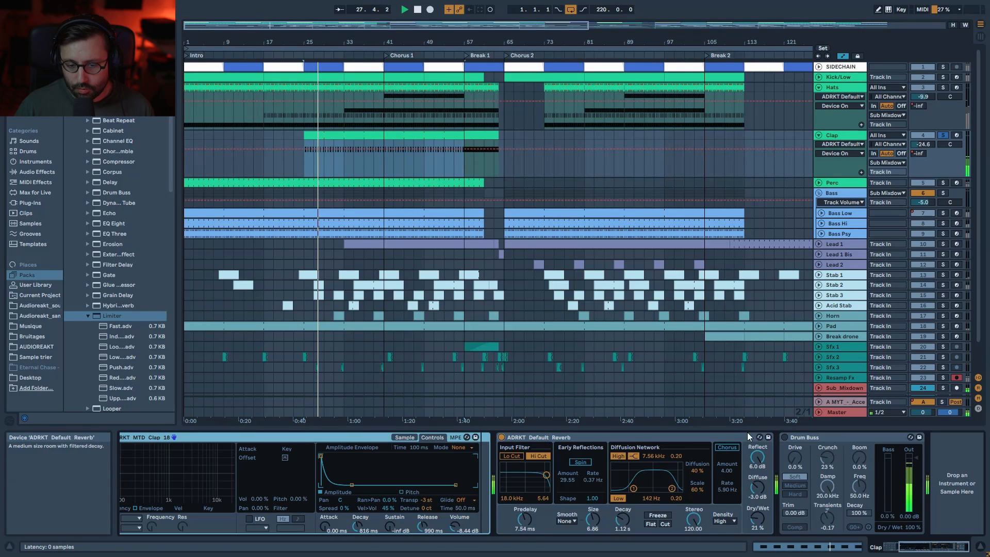
click(785, 438)
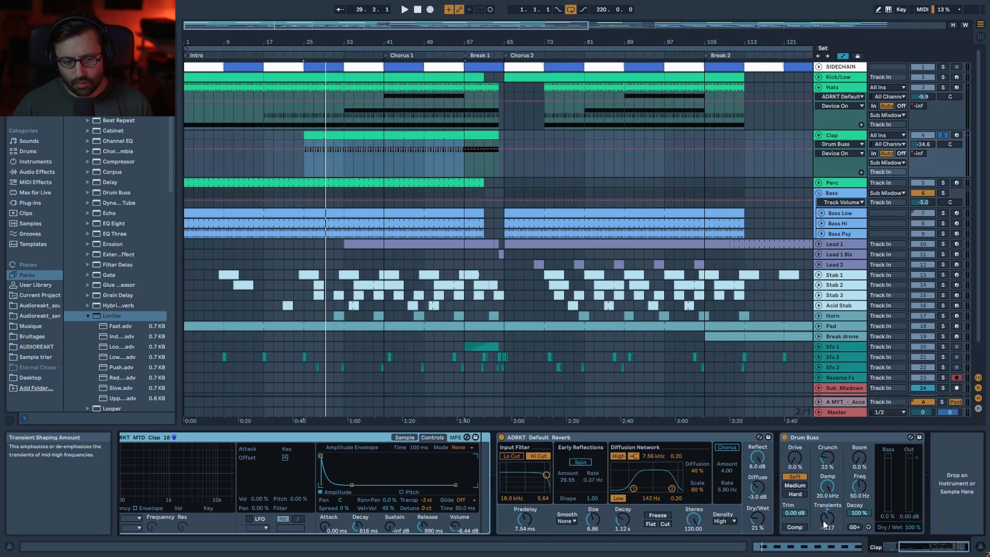
Play the Clap from bar 25 in solo and together with all the other tracks
key(space)
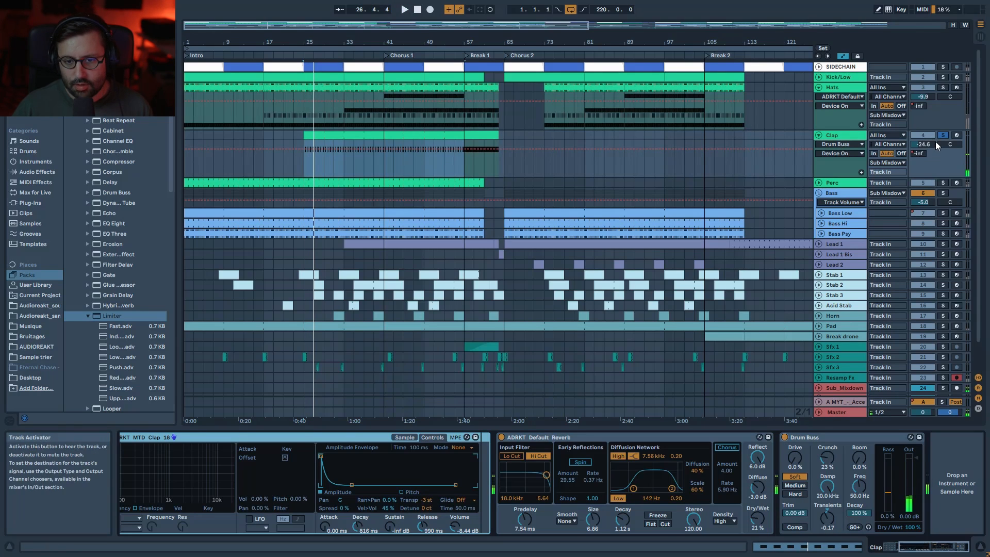
click(354, 156)
key(space)
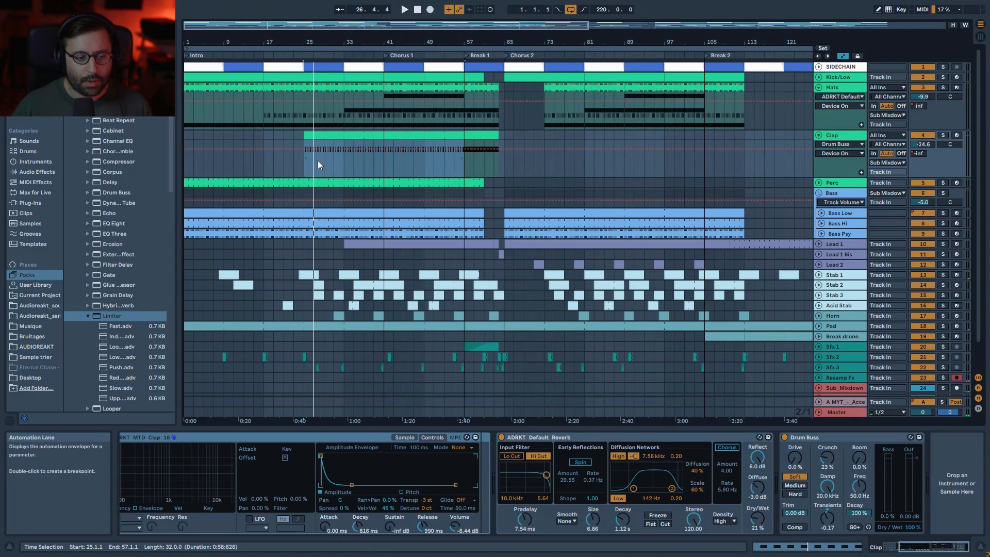
key(space)
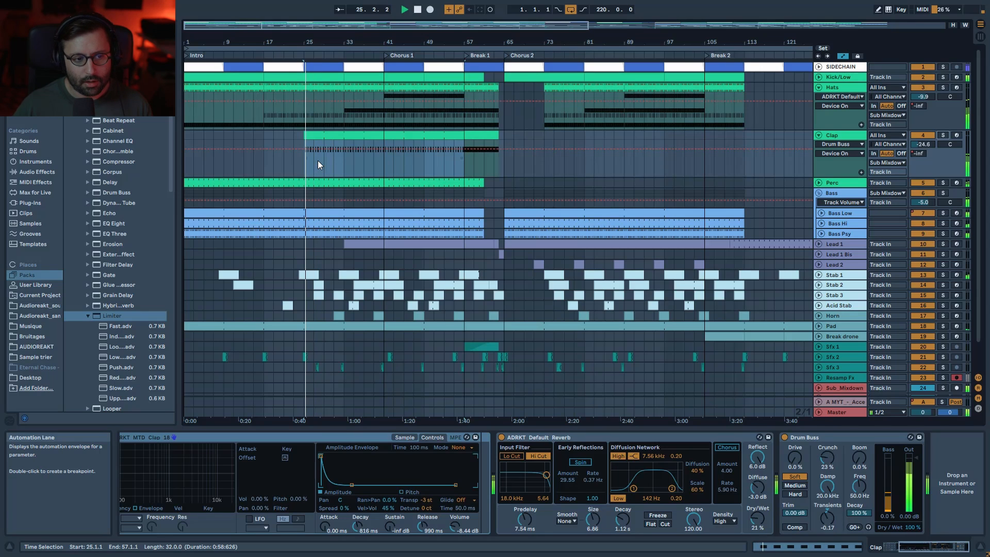
key(space)
Play the soloed Clap from bar 57 to hear its Break 1 pattern
click(464, 172)
key(space)
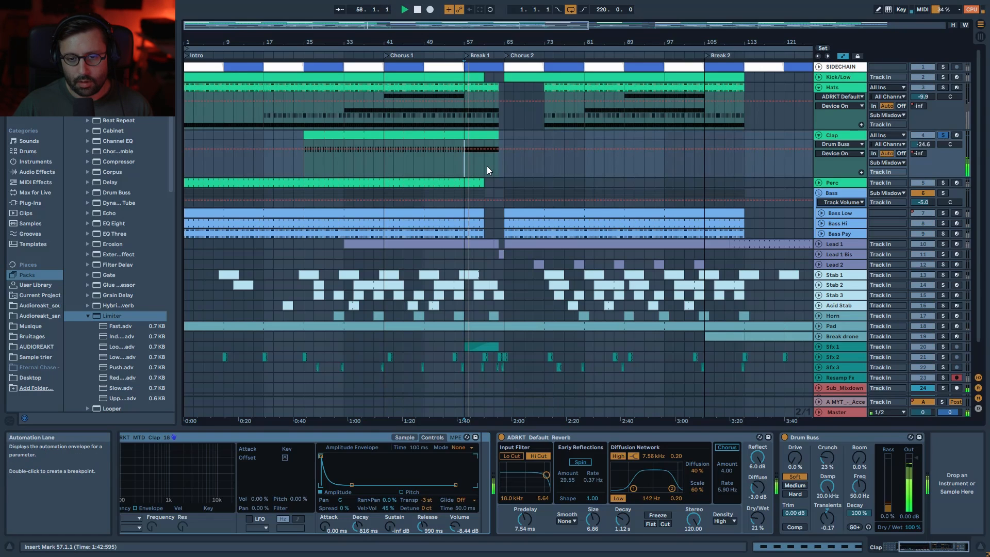
key(space)
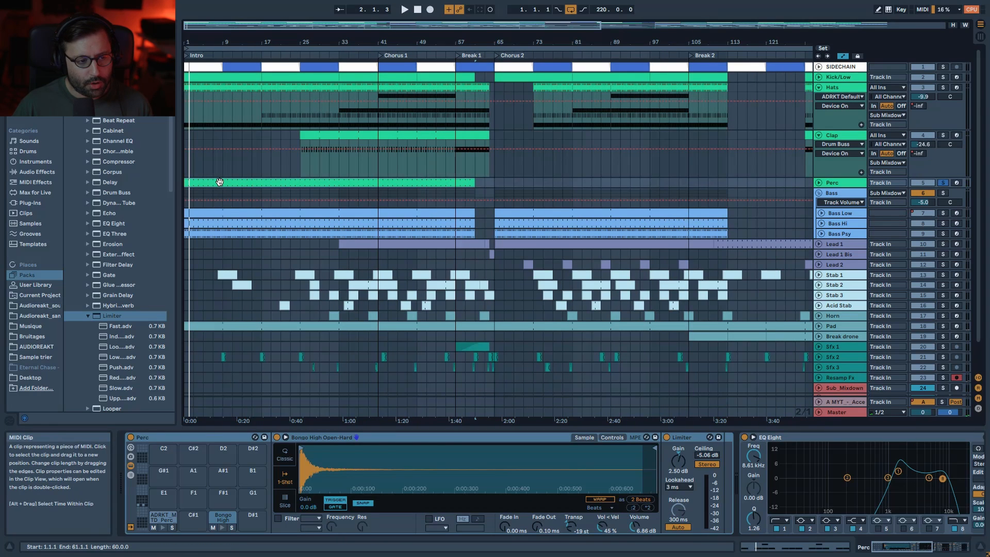
Play the soloed Perc track from the start, unfold it and open its first clip's notes
key(space)
click(819, 182)
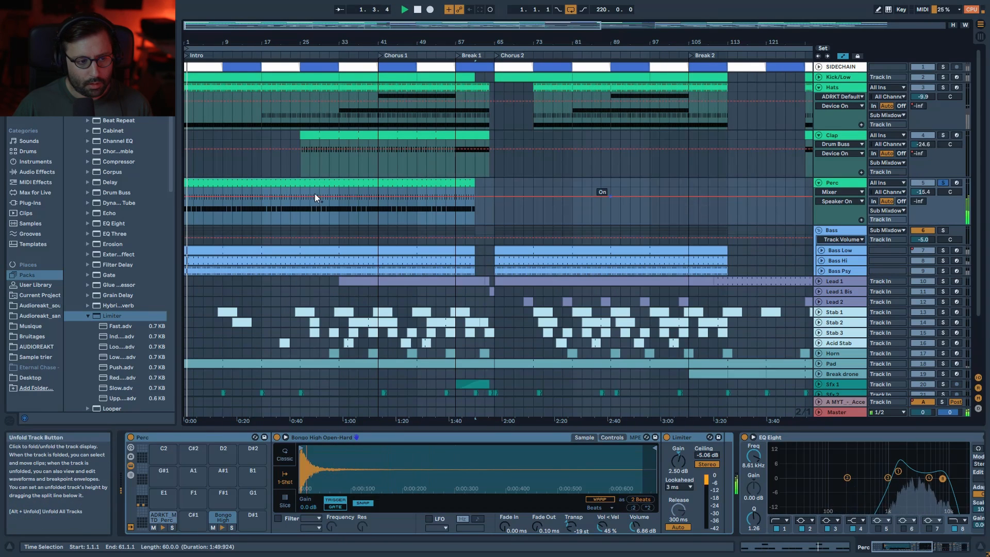
double_click(298, 195)
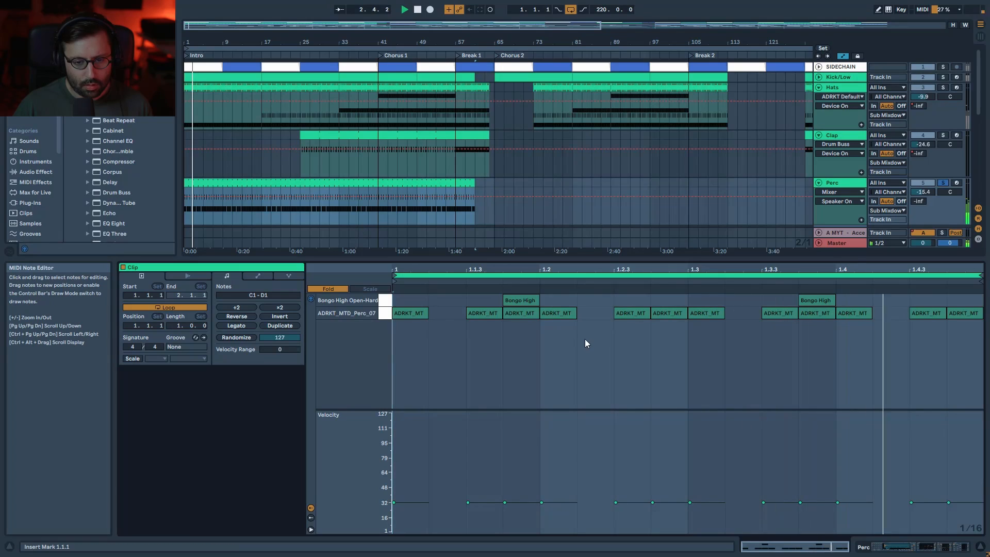
key(space)
Enlarge the arrangement area and review the Perc clips across the whole song and the opening sections
drag(785, 258, 784, 376)
key(w)
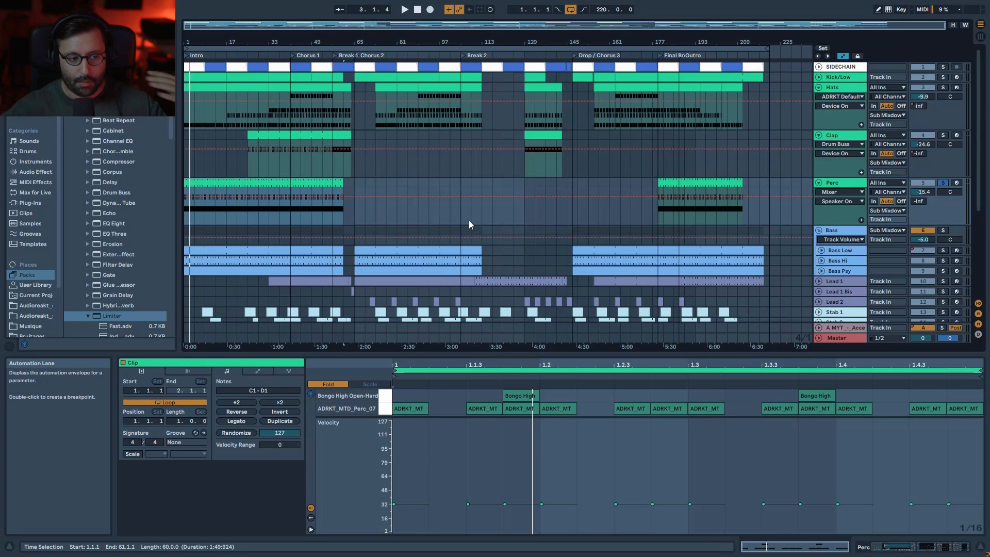
drag(240, 26, 211, 42)
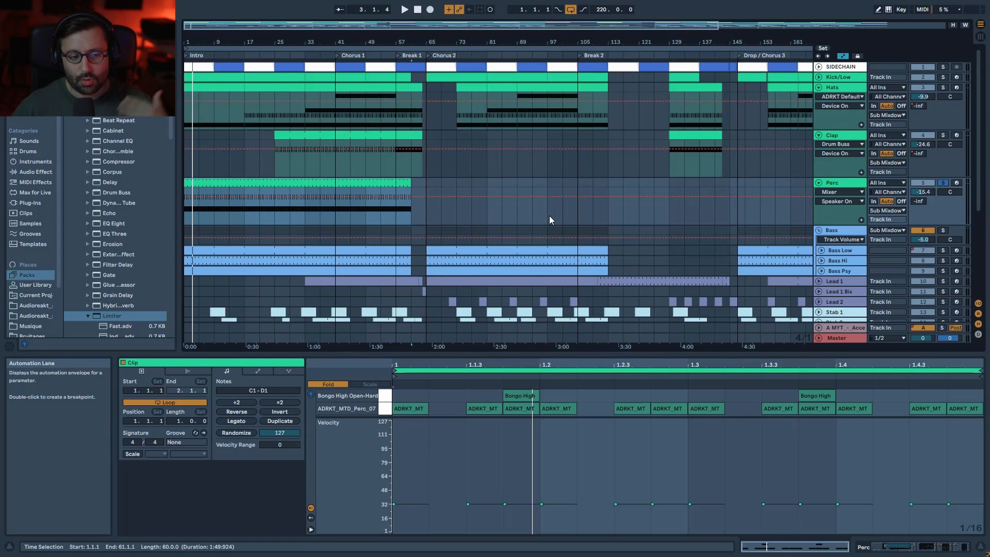
drag(298, 25, 285, 31)
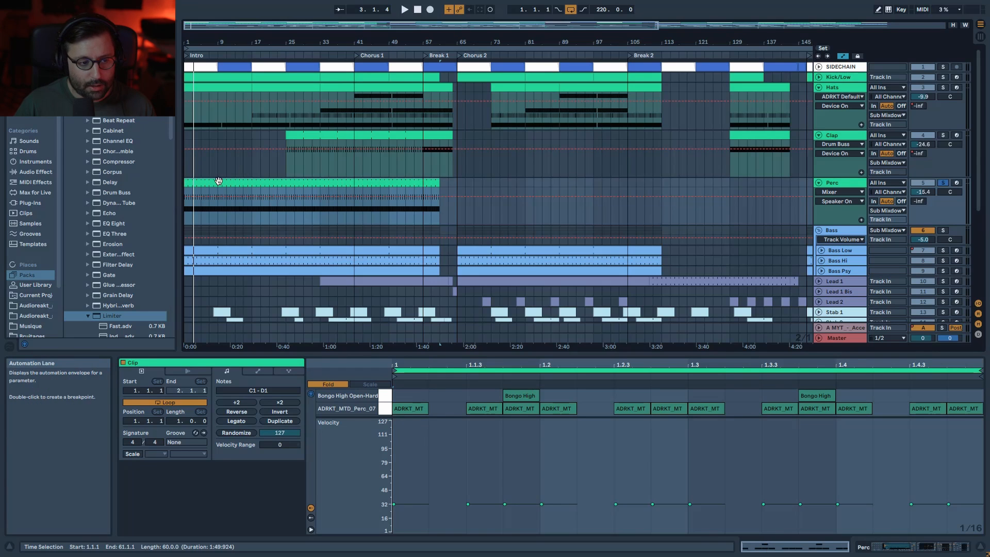
Select all Bongo High notes in the Perc clip, play the track soloed and bring back the full mix
key(space)
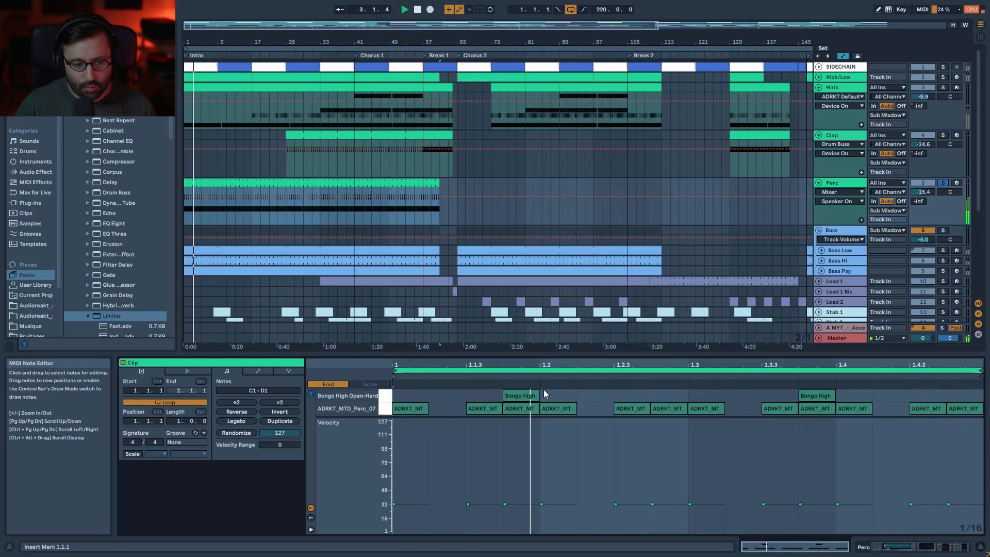
click(385, 398)
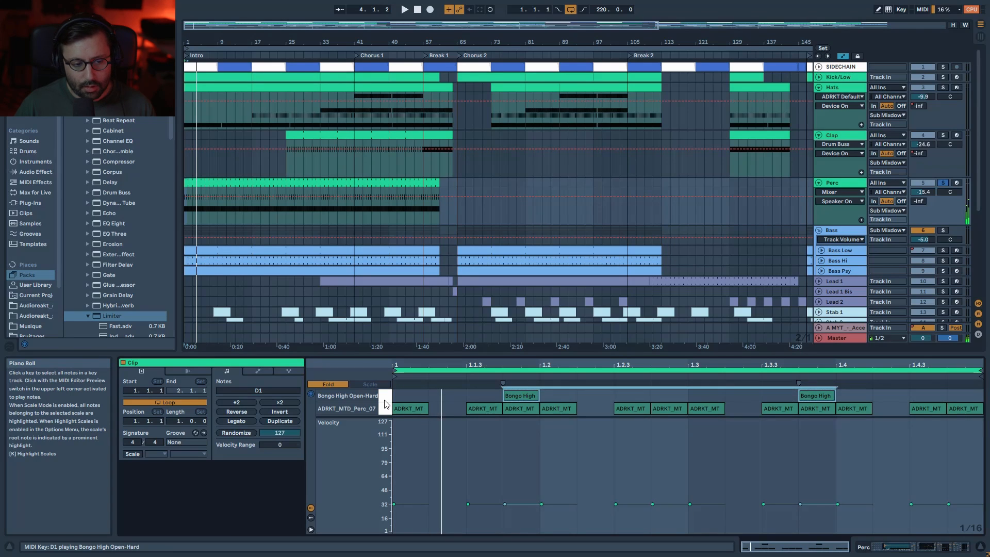
key(space)
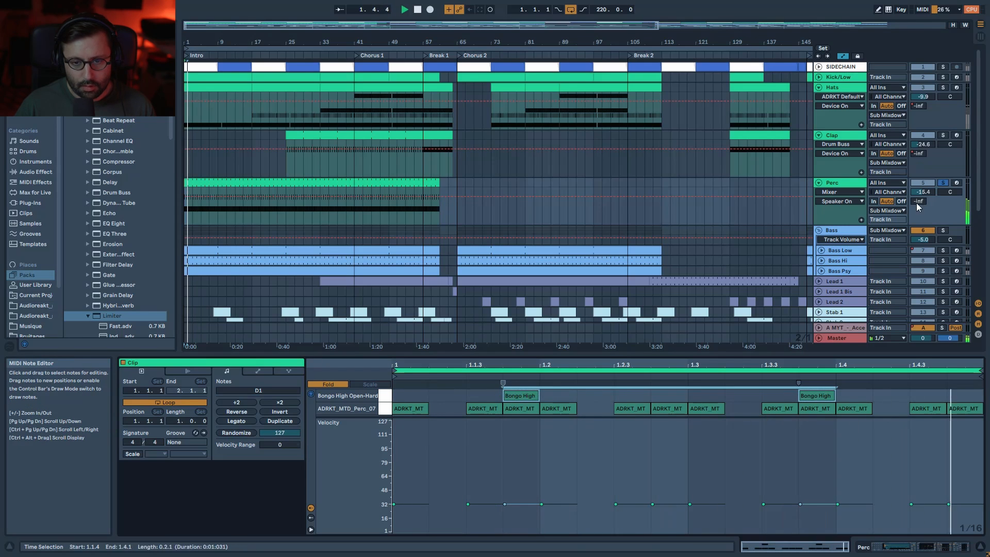
click(943, 184)
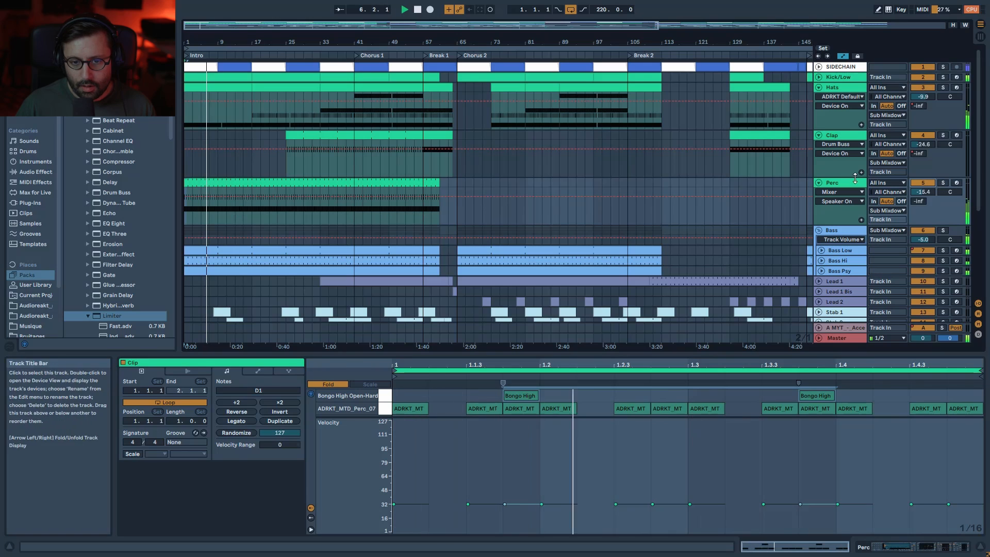
Show the Perc drum rack, solo the track, select the ADRKT_MTD_Perc_07 pad and audition the Bongo High pad
double_click(853, 179)
click(943, 182)
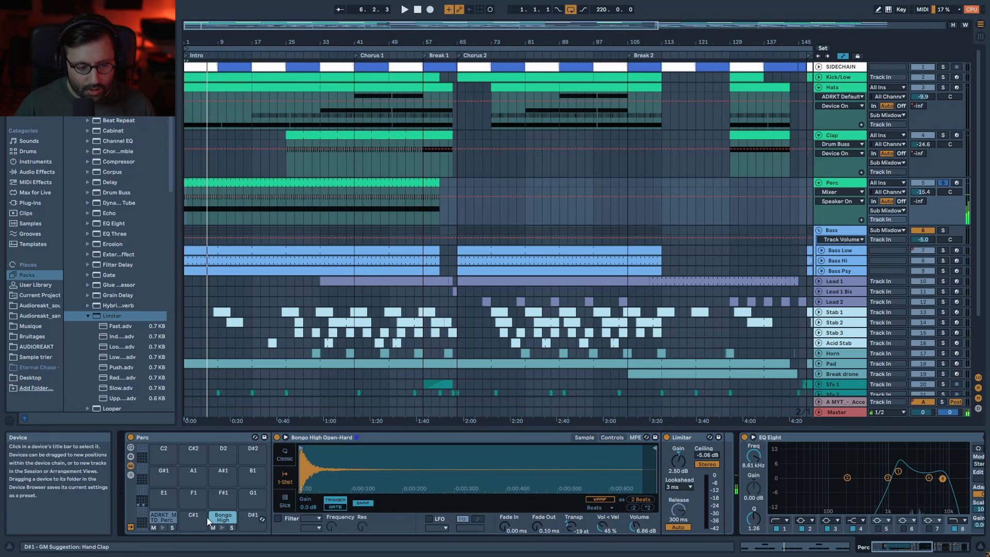
click(159, 515)
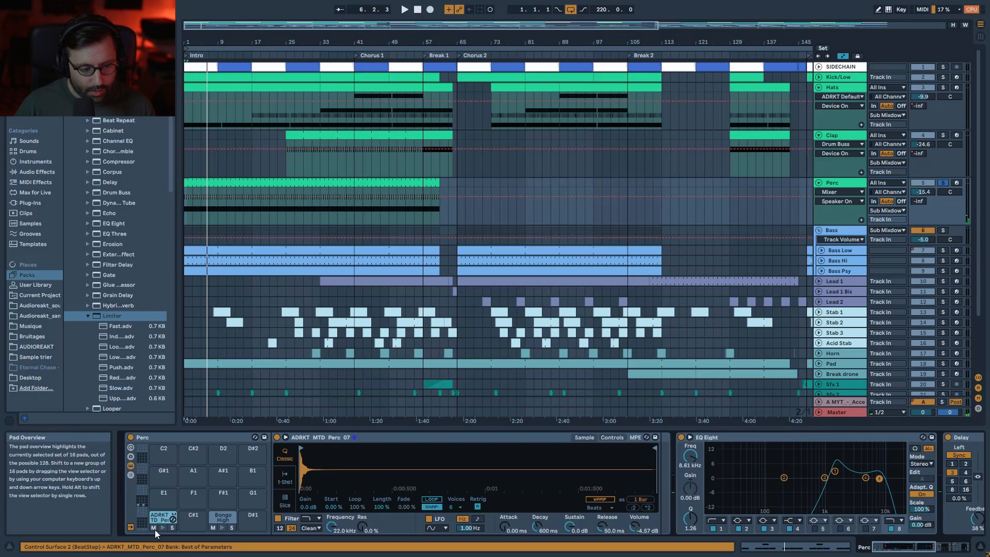
click(221, 527)
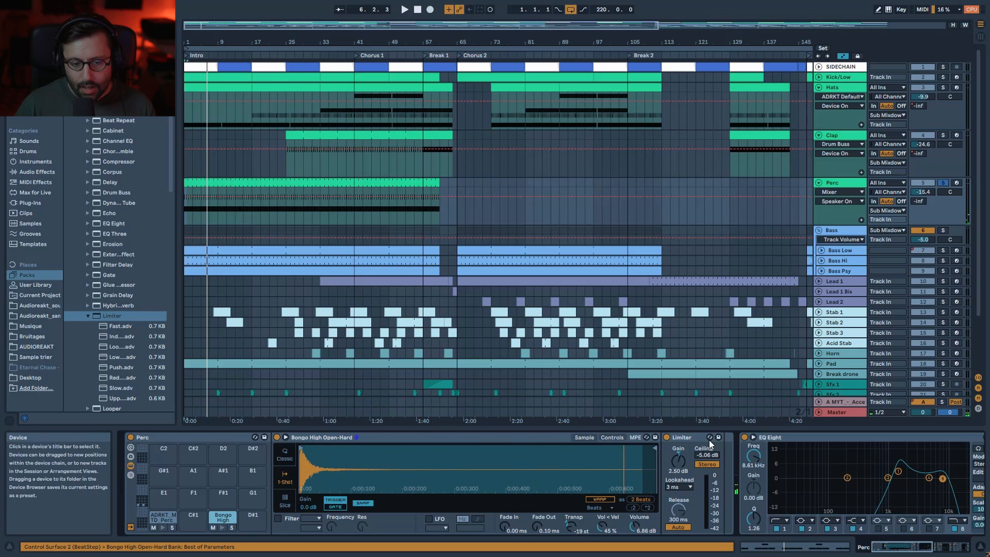
Inspect the Bongo High pad's effect chain through to the Compressor and play the Perc track from bar 1
click(219, 522)
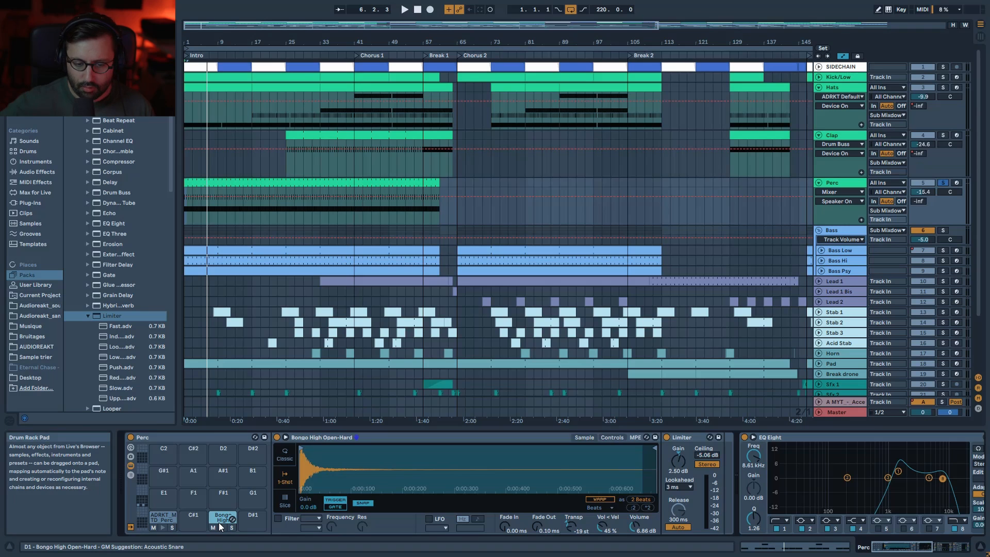
scroll(454, 498, right, 5)
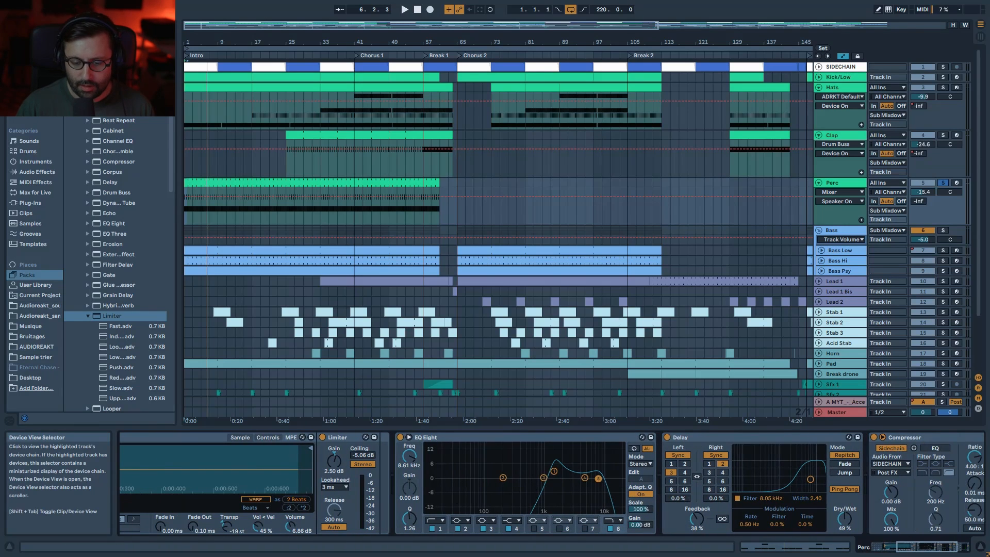
mouse_move(951, 547)
mouse_down()
mouse_move(921, 549)
mouse_move(936, 550)
mouse_up()
key(space)
Bypass the EQ Eight, Delay and Compressor on the Bongo High pad and play the Perc track from bar 1
click(161, 514)
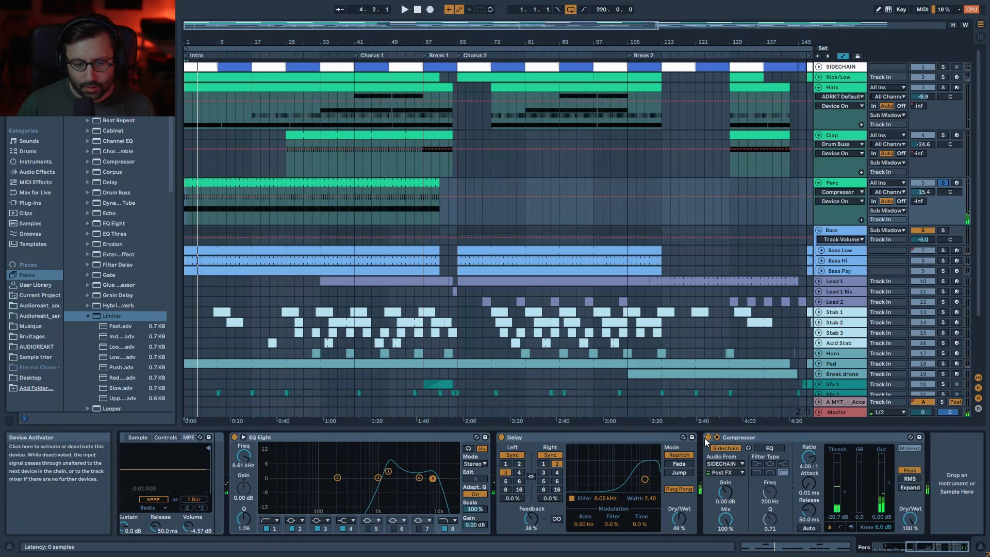
click(501, 437)
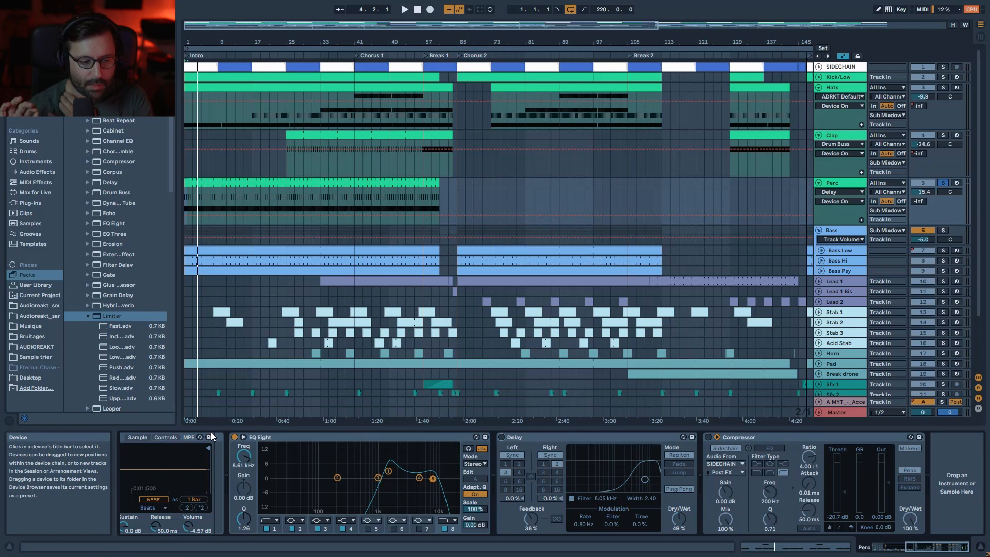
key(space)
click(234, 438)
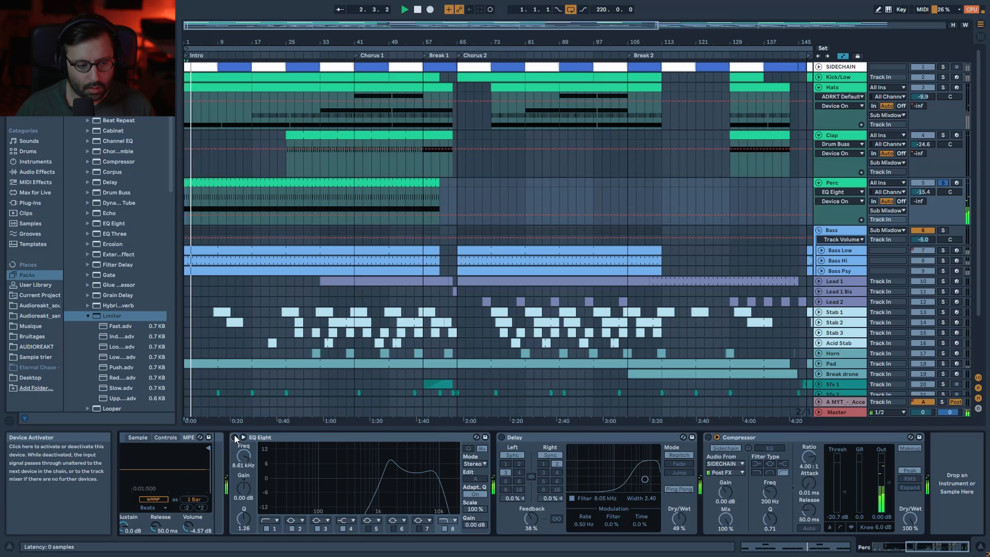
Re-enable the pad's EQ Eight, Delay and Compressor one at a time during playback, and stop the playback
click(235, 437)
click(502, 437)
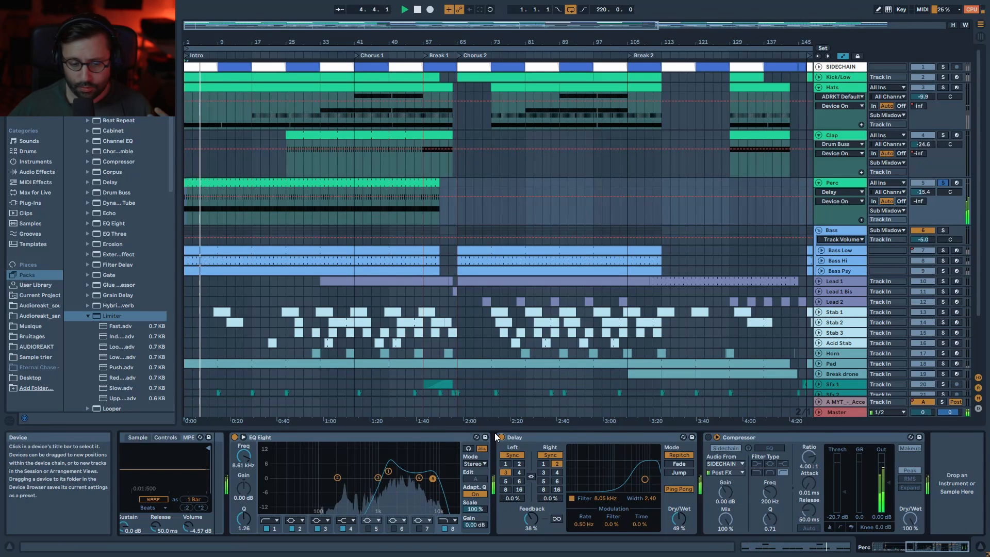
click(709, 438)
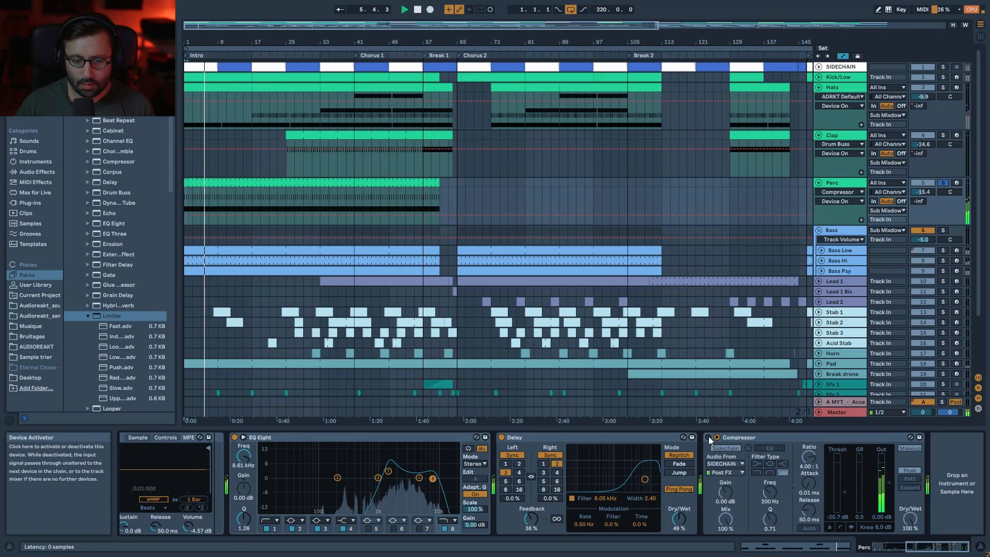
click(549, 444)
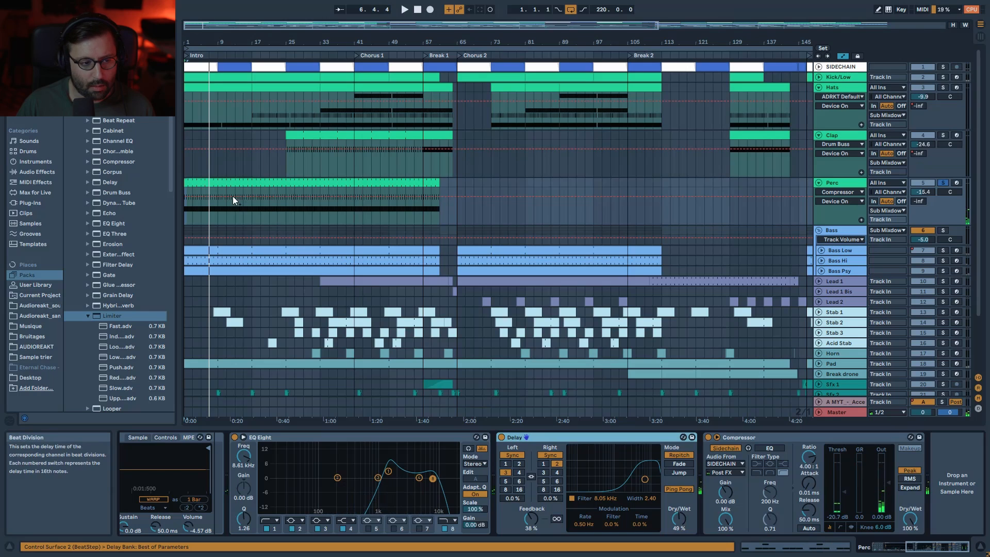
key(space)
Show the Perc clip's notes and play it soloed together with the Kick/Low, Hats and Clap tracks, from bar 1 and bar 43
double_click(226, 183)
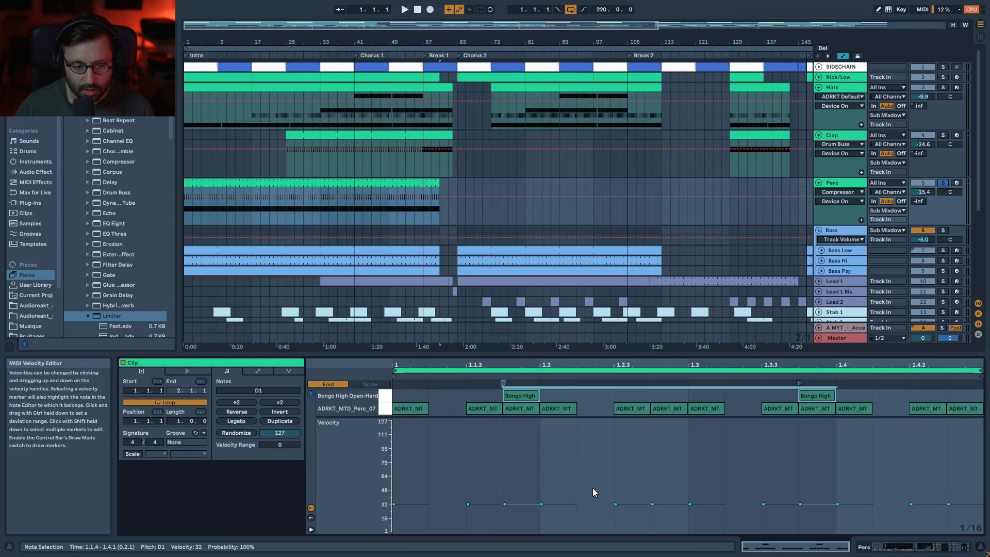
click(495, 412)
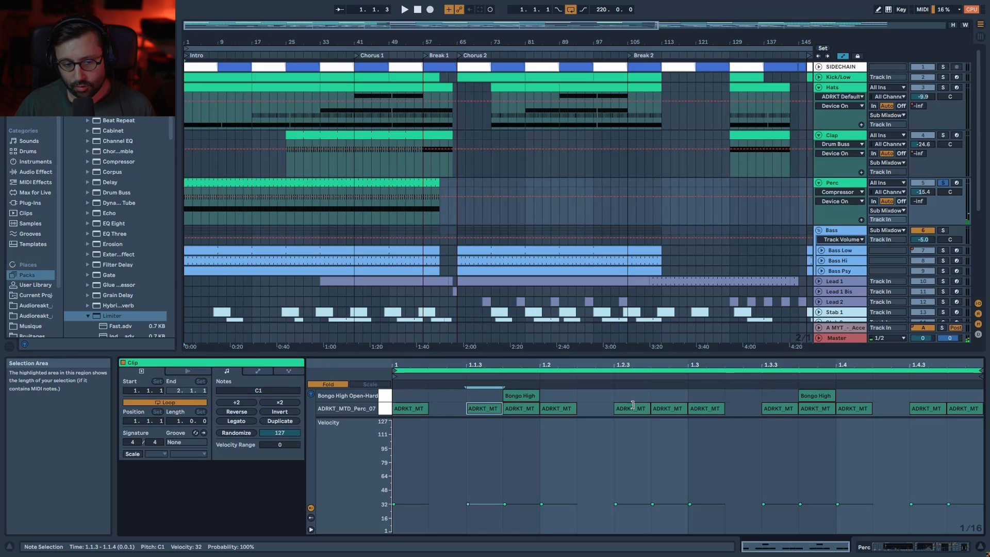
click(943, 135)
key(space)
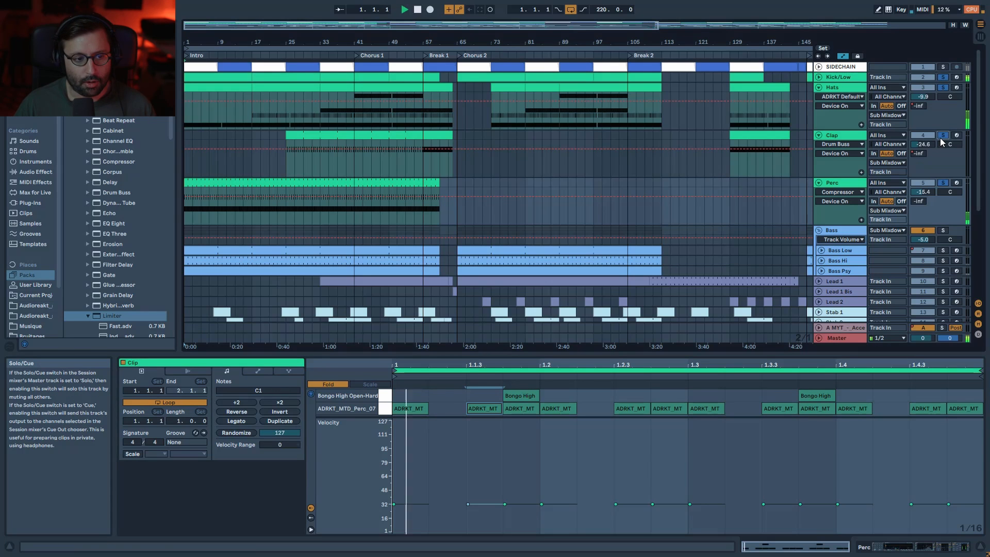
click(360, 211)
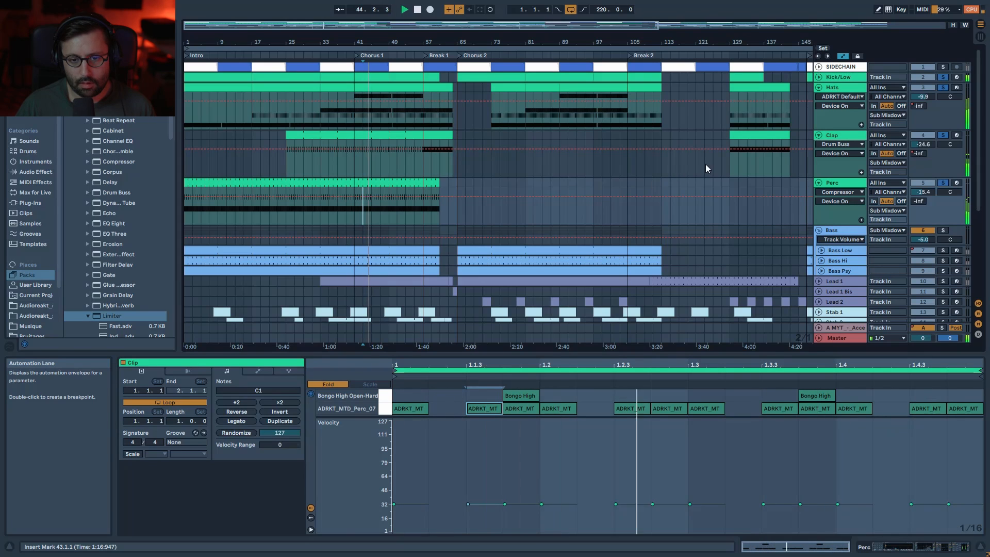
key(space)
Solo the Bass group and play it from bar 43 in Chorus 1
click(943, 230)
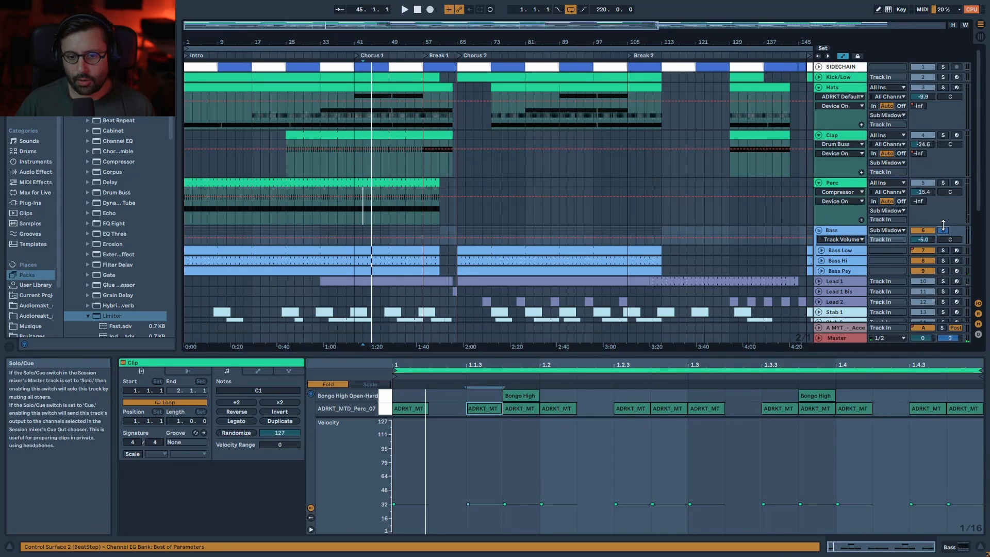
click(857, 79)
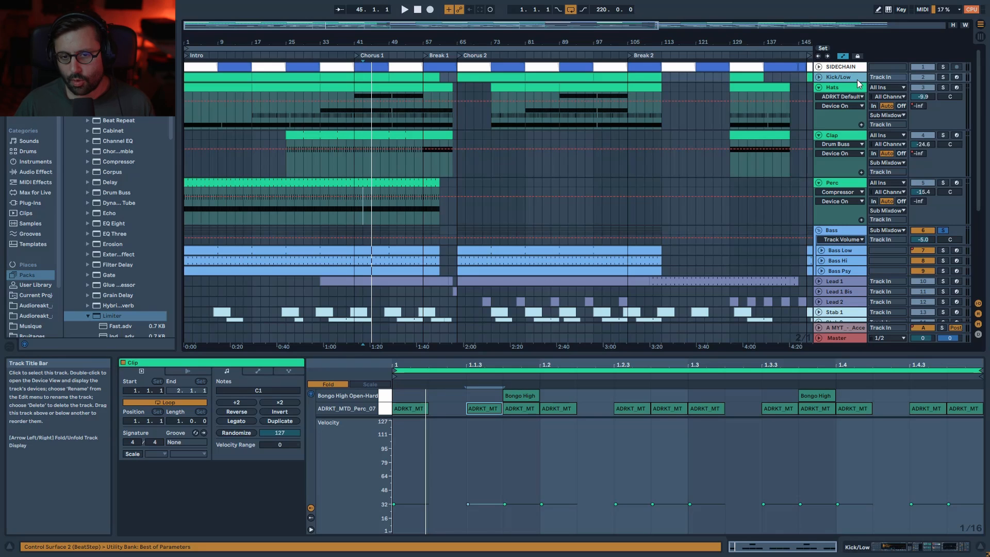
key(space)
key(space)
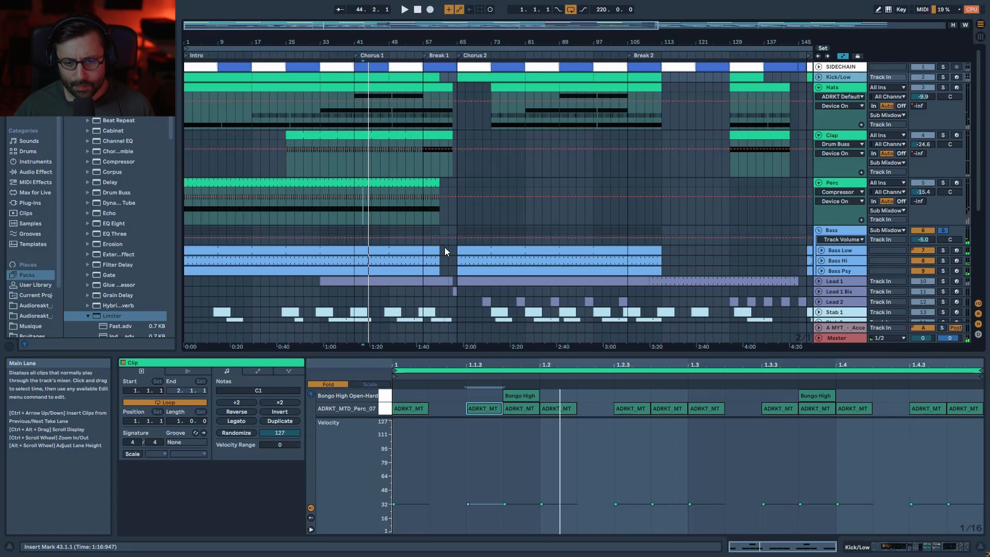
Solo the Bass Low track, show the notes of its first clip and play it from bar 1
click(837, 250)
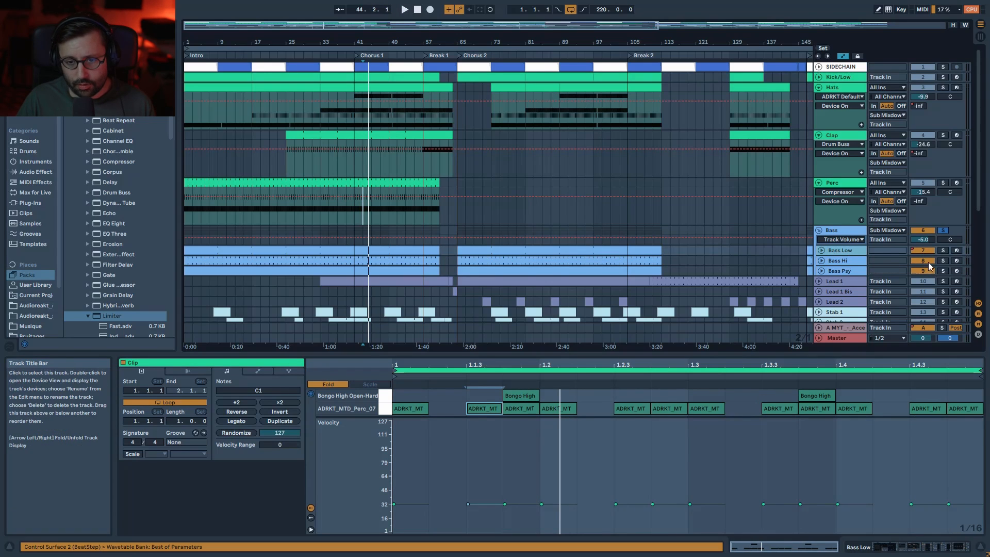
click(209, 251)
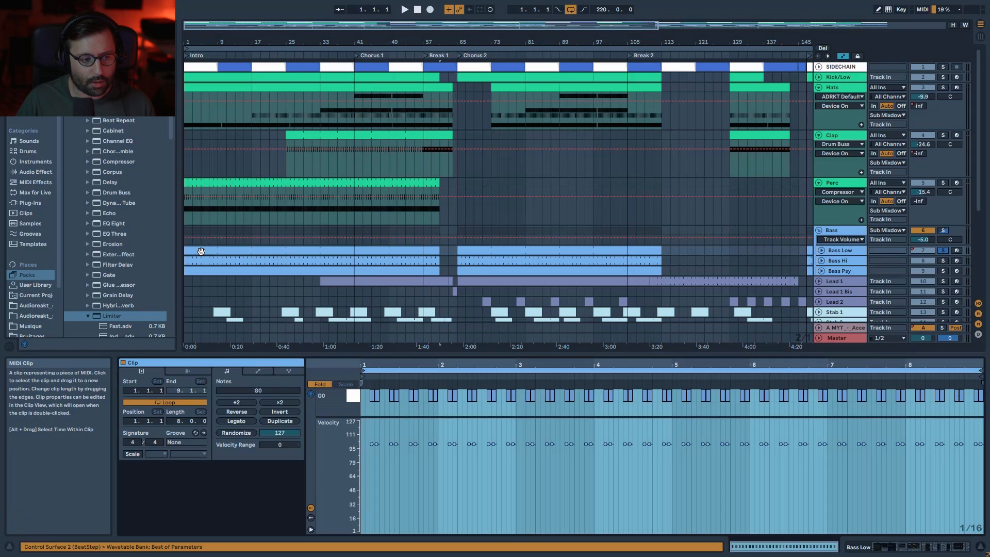
key(space)
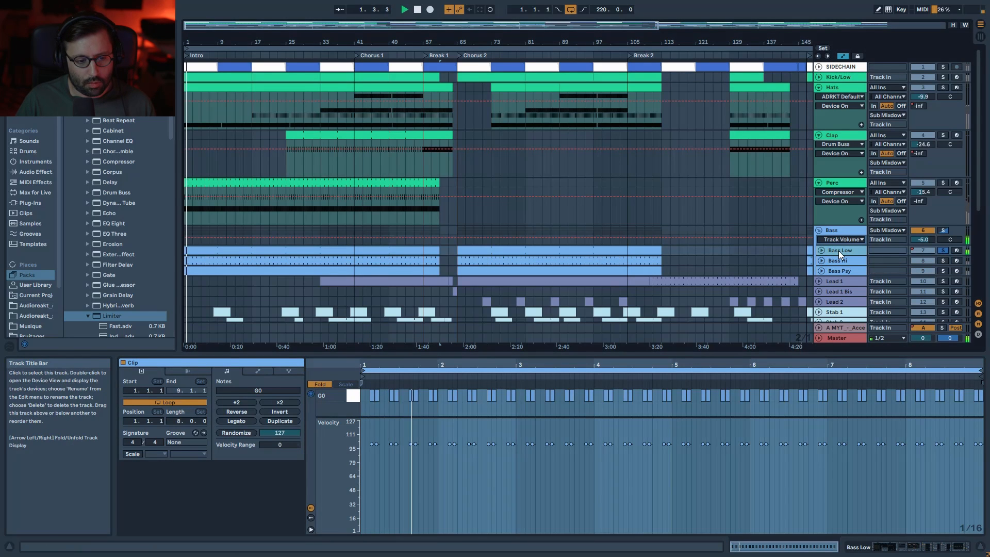
Show the Bass Low device chain and inspect it from the Wavetable through to the Compressor during playback
click(838, 250)
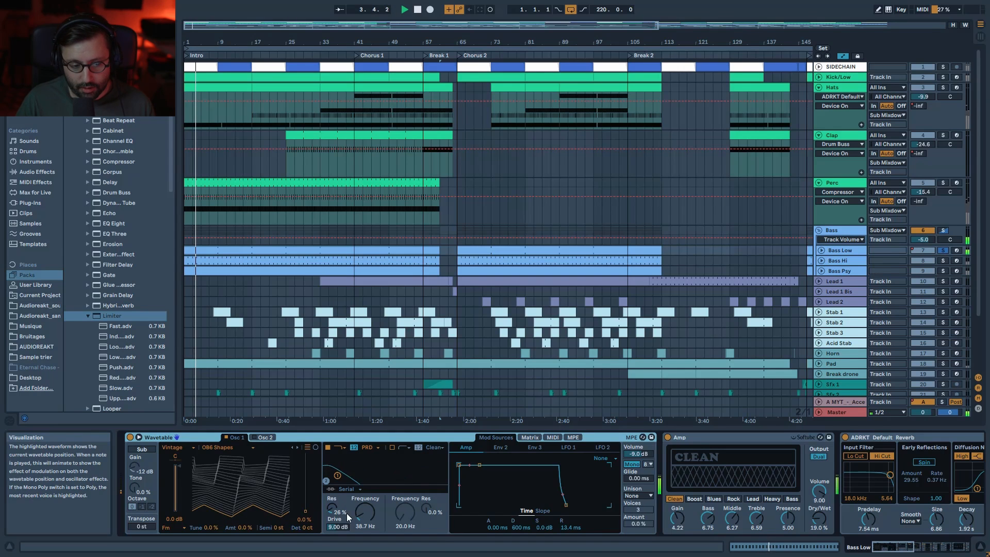
click(916, 552)
drag(915, 552, 943, 556)
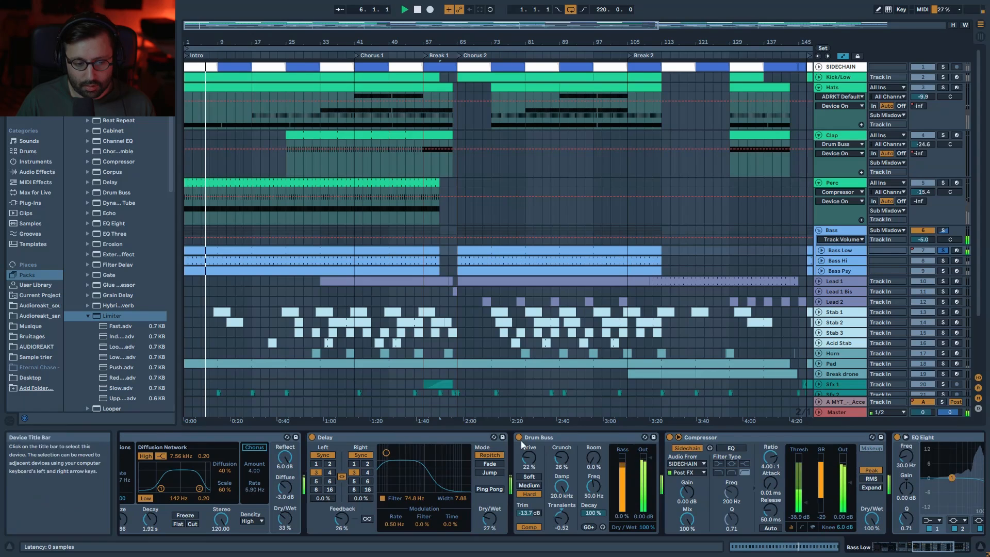
Compare Bass Low from bar 1 with the ADRKT Default Reverb and Delay both bypassed and both active
click(224, 437)
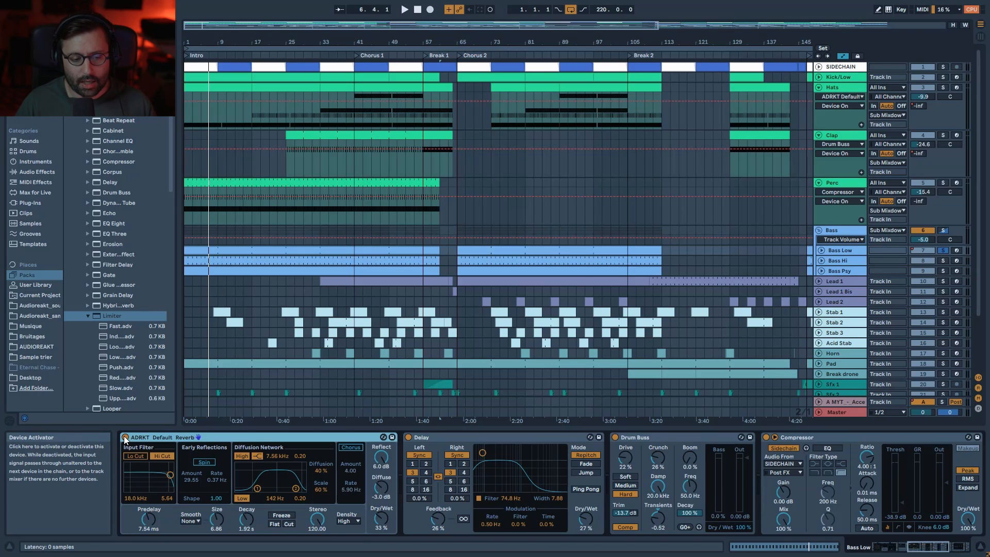
click(432, 435)
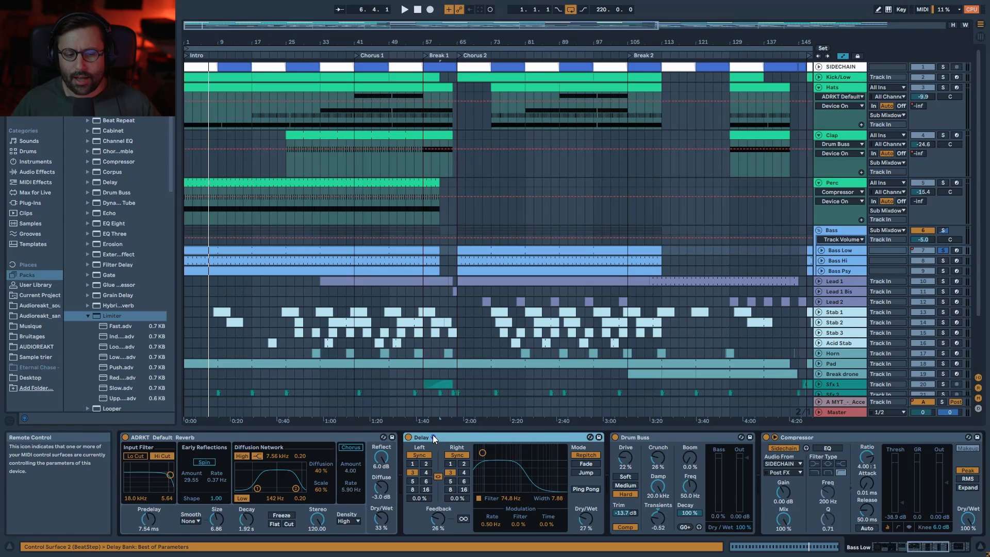
click(248, 436)
key(0)
key(space)
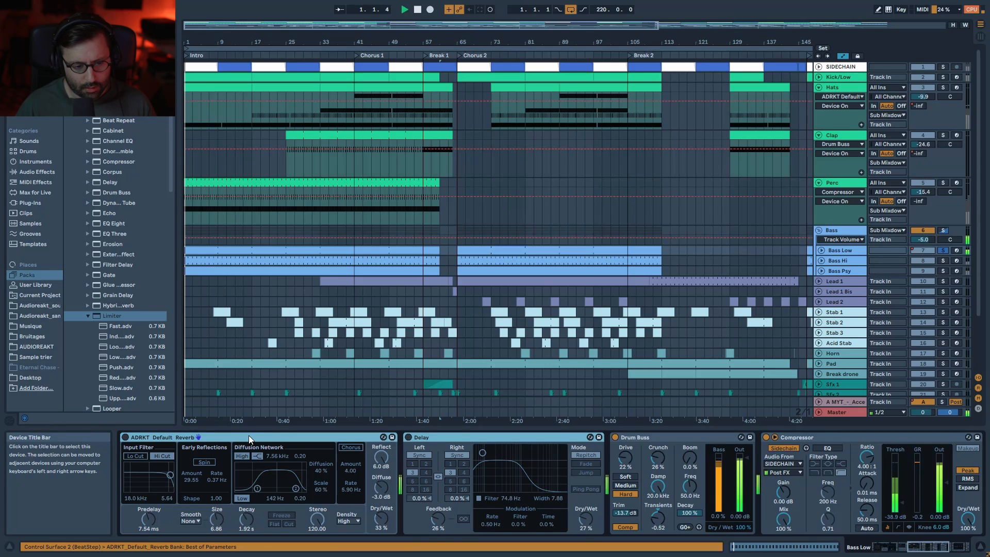
key(0)
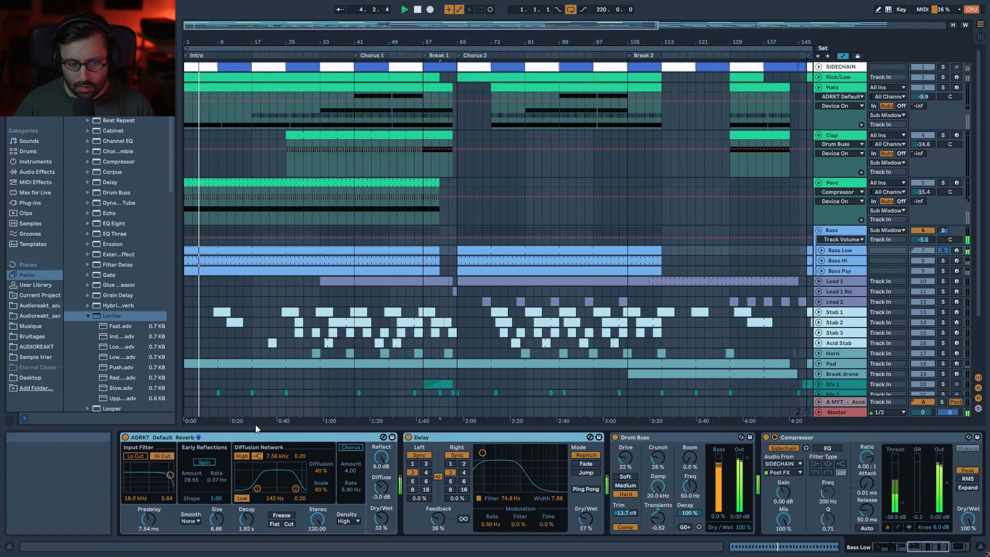
Switch Bass Low's Drum Buss and EQ Eight off and on to compare the sound, inspecting the chain through to Utility
click(616, 438)
click(615, 438)
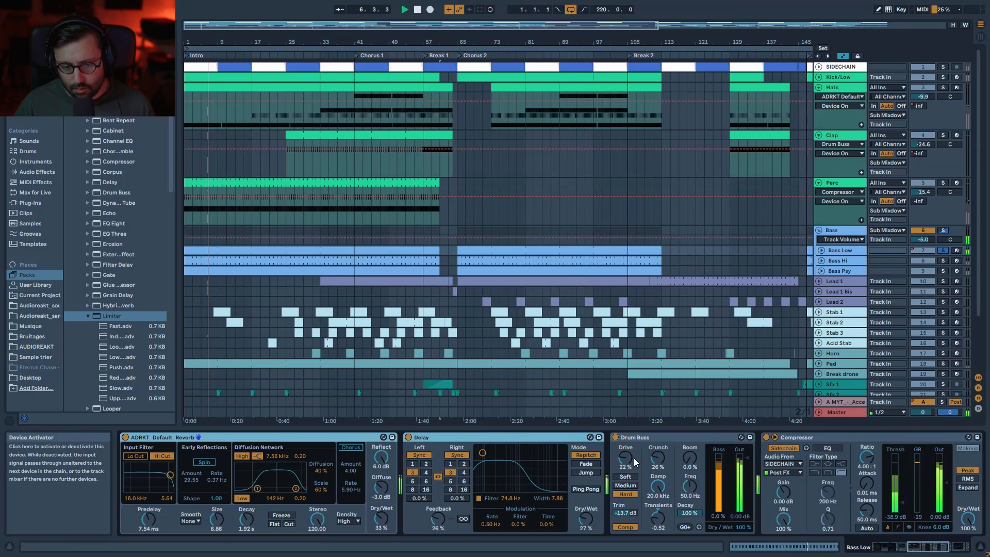
click(923, 549)
drag(936, 551, 955, 550)
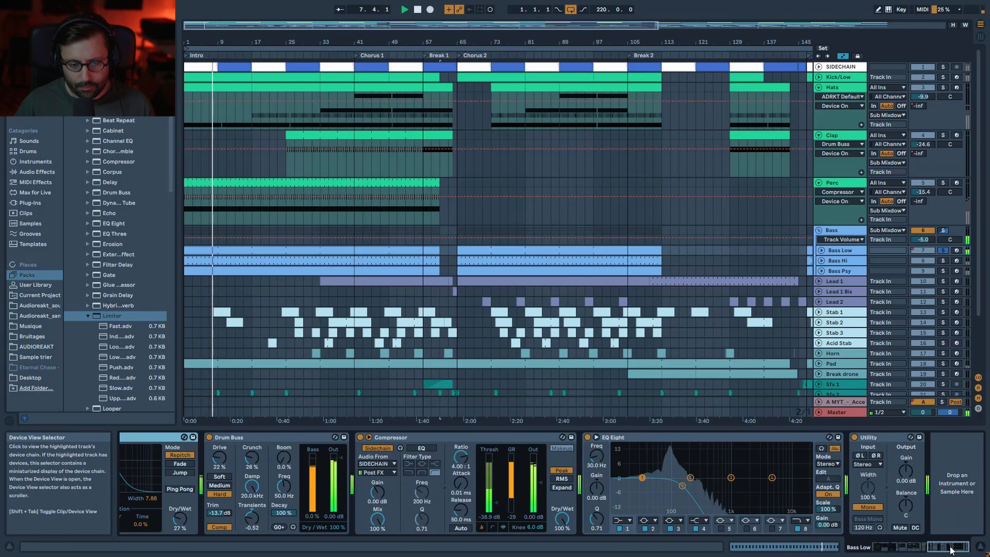
click(588, 438)
click(588, 438)
key(space)
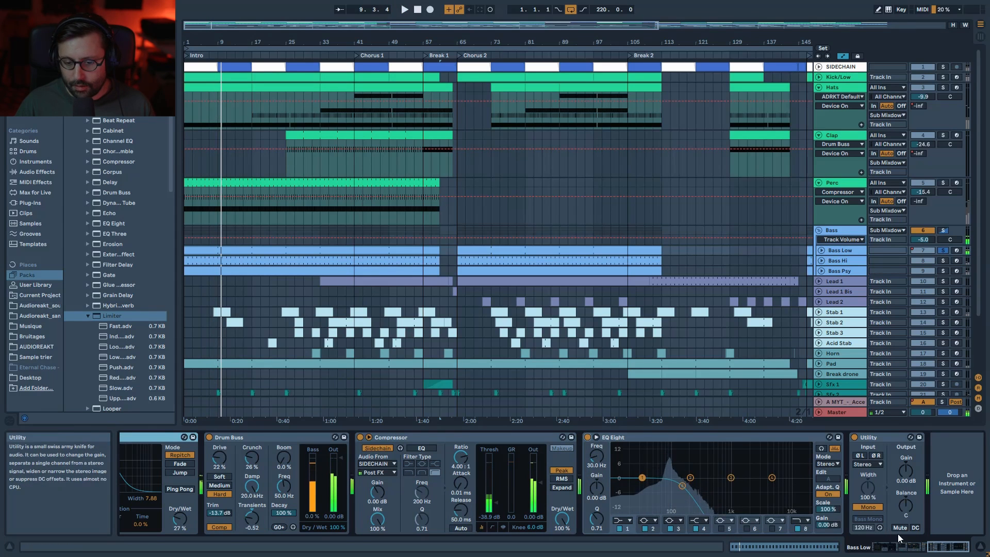
Return to the start of the Bass Low device chain, and show its clip's G0 notes enlarged on the first two bars
click(927, 547)
drag(935, 550, 883, 549)
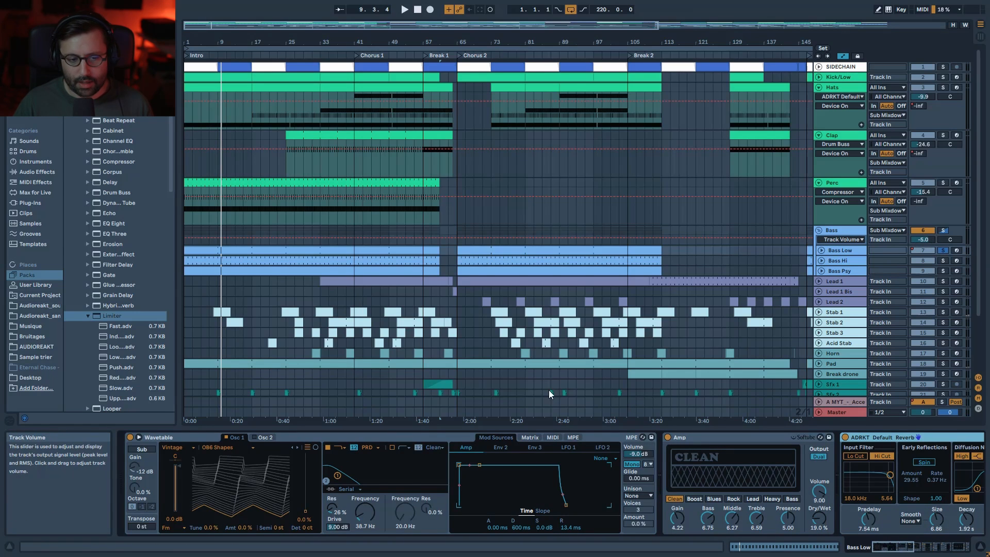
double_click(323, 251)
drag(375, 365, 375, 439)
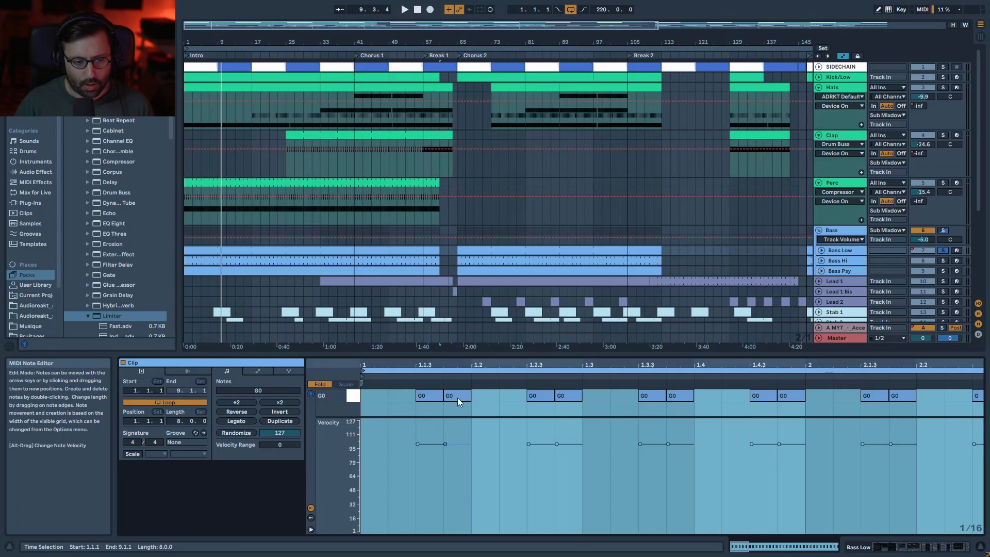
Solo Kick/Low together with Bass Low and play from bar 1, switching the Bass Low solo off and on
ctrl+click(944, 78)
key(space)
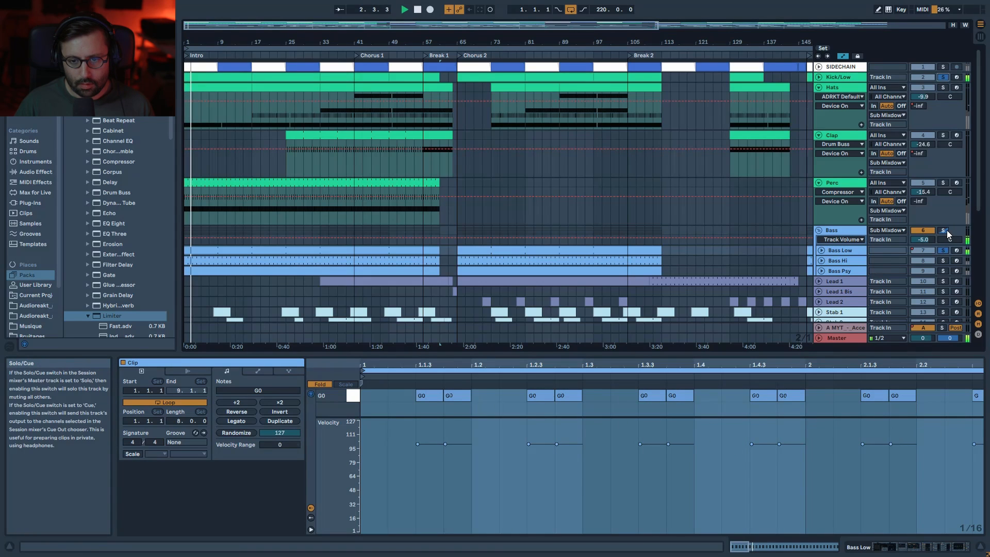
click(942, 252)
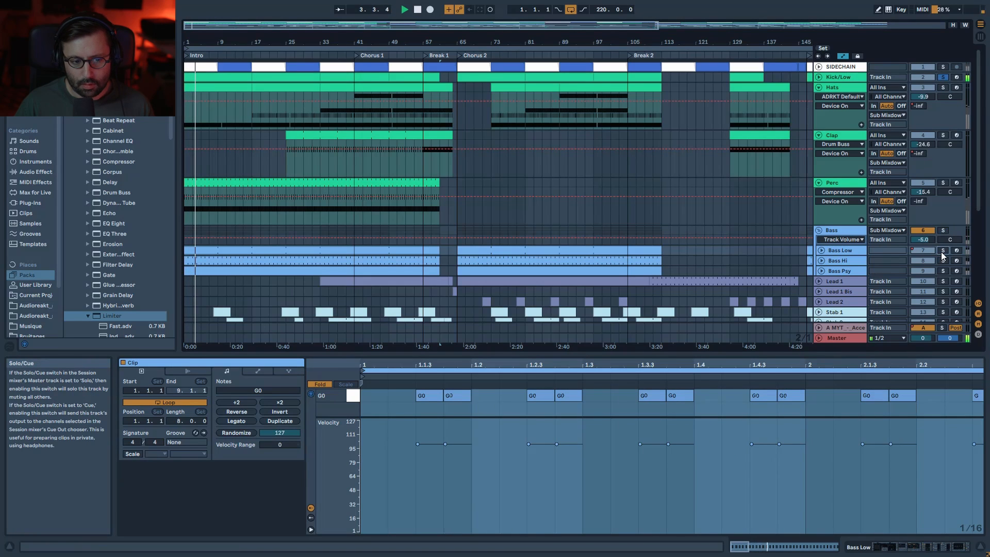
click(941, 252)
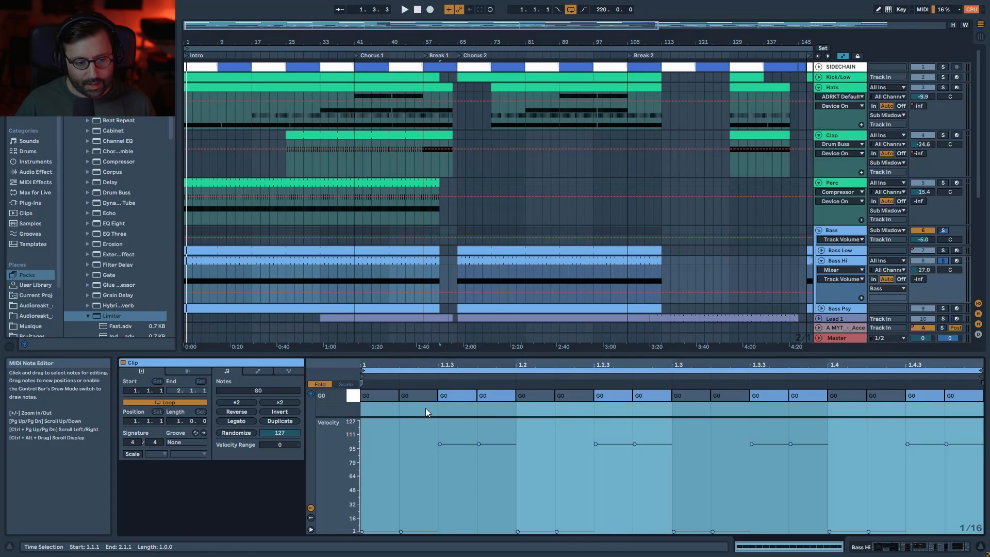
Select the first two G0 notes in the Bass Hi clip and play the soloed track from bar 1
drag(425, 407, 376, 396)
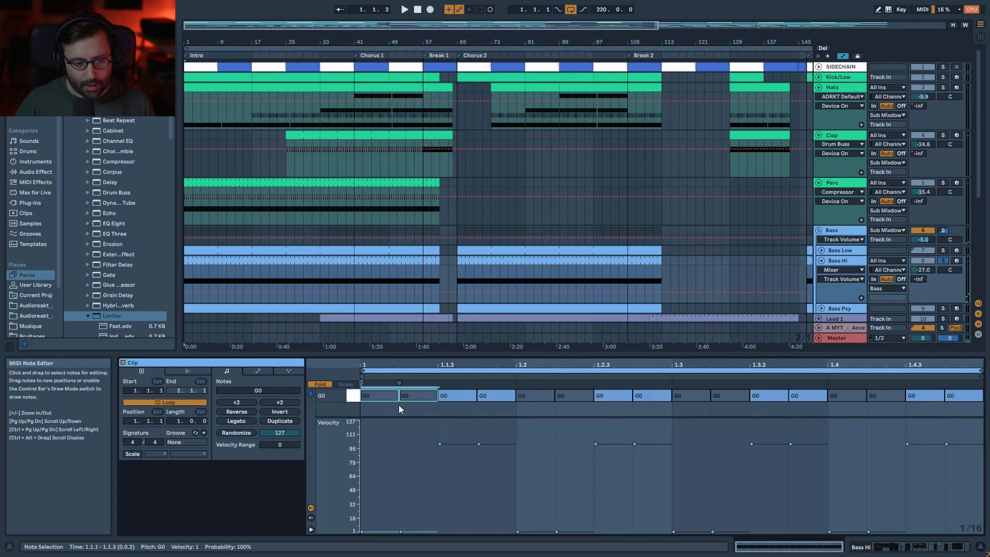
key(space)
Show the Bass Hi device chain, inspect it from the Wavetable through to Utility, and select the Delay
double_click(849, 260)
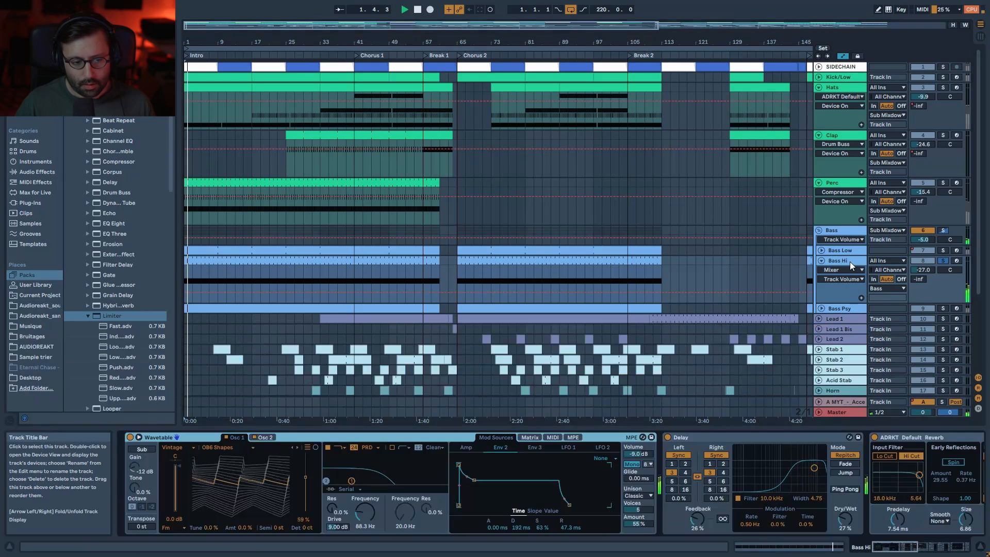
click(916, 550)
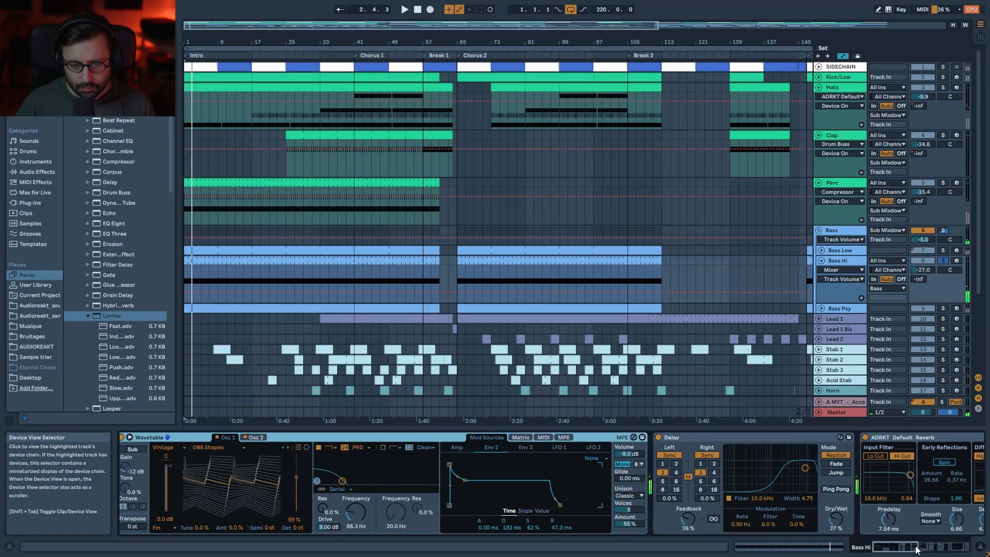
drag(916, 546, 968, 547)
click(880, 437)
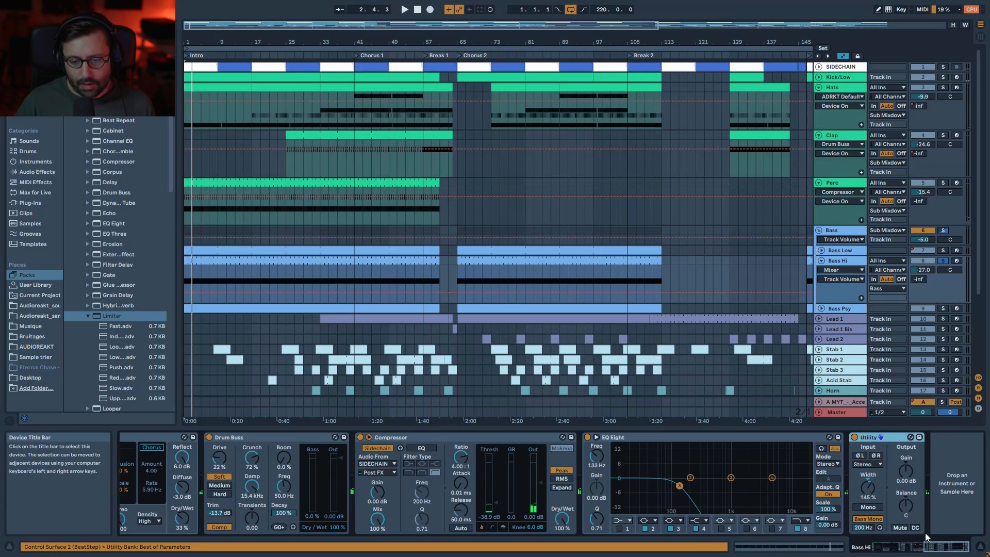
click(900, 549)
shift+click(645, 438)
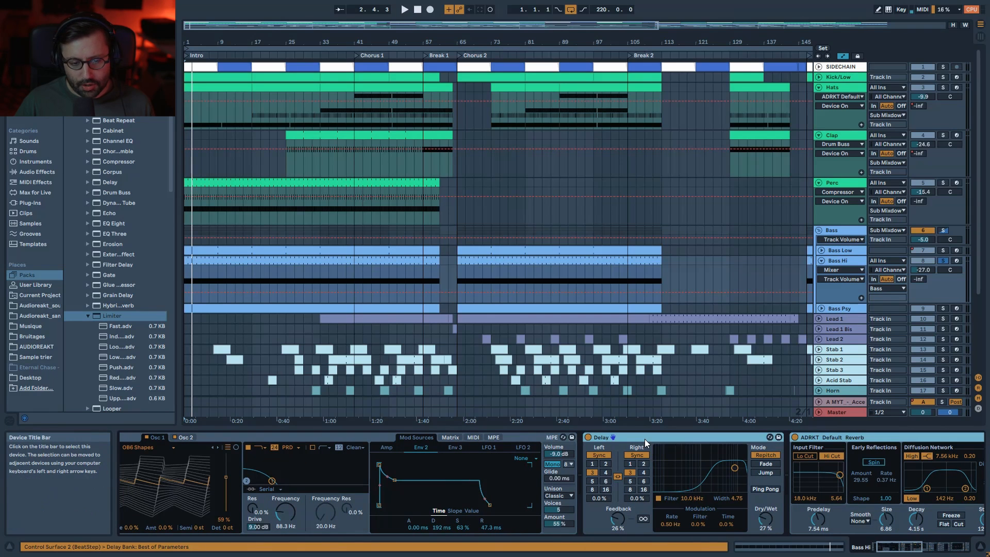
Deactivate the Bass Hi effects from the Delay onward, and inspect the Wavetable's two oscillators
key(0)
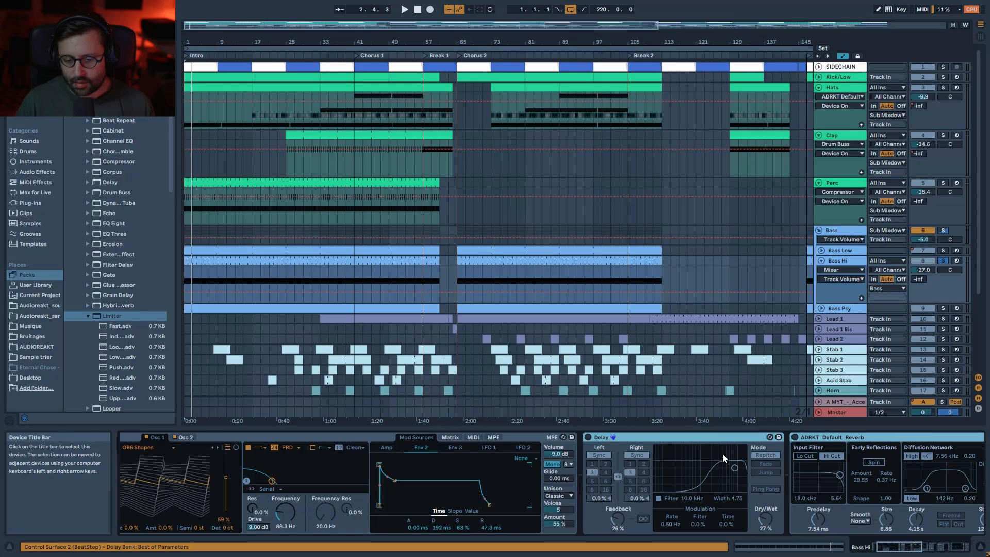
click(190, 464)
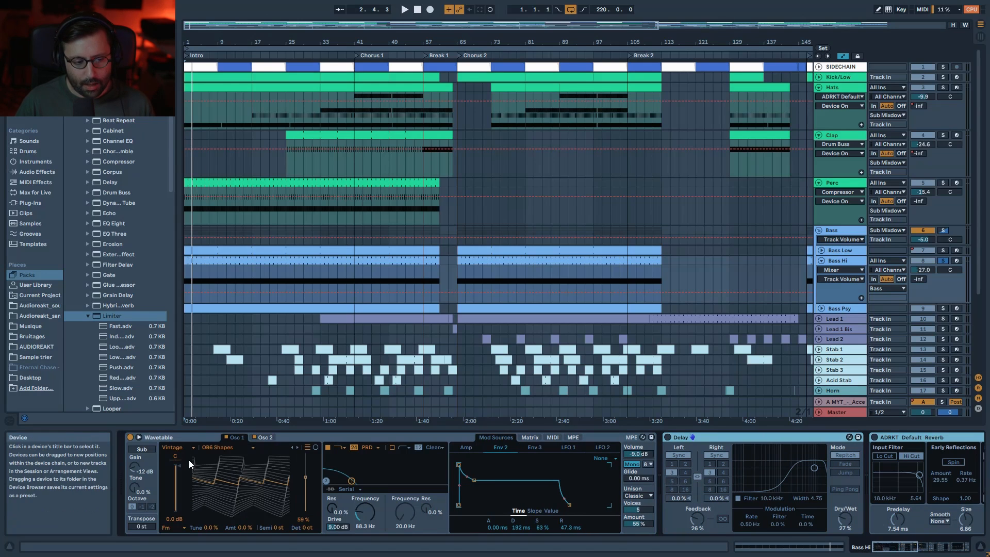
click(323, 438)
click(265, 436)
Play the dry Bass Hi sound from bar 1 and show the Wavetable's modulation matrix
key(space)
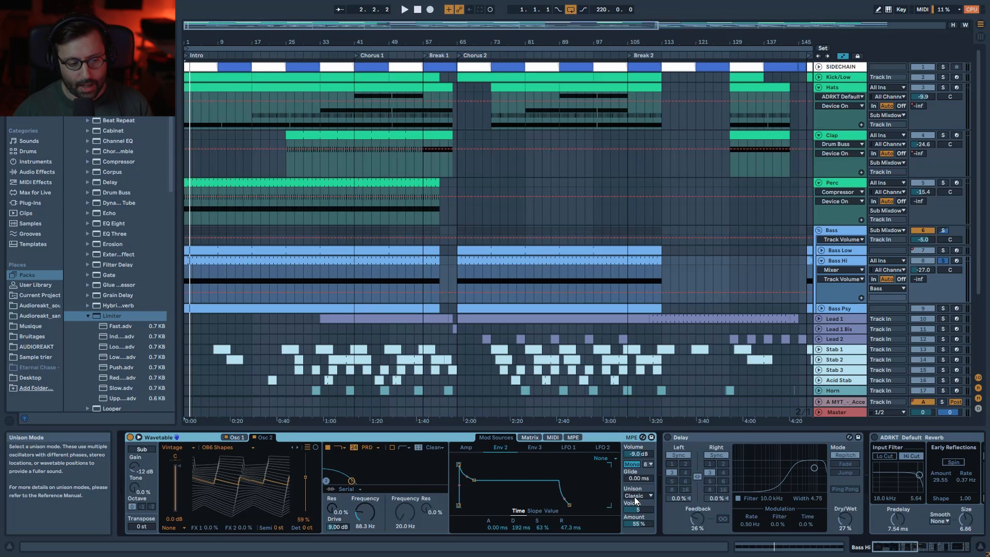
key(space)
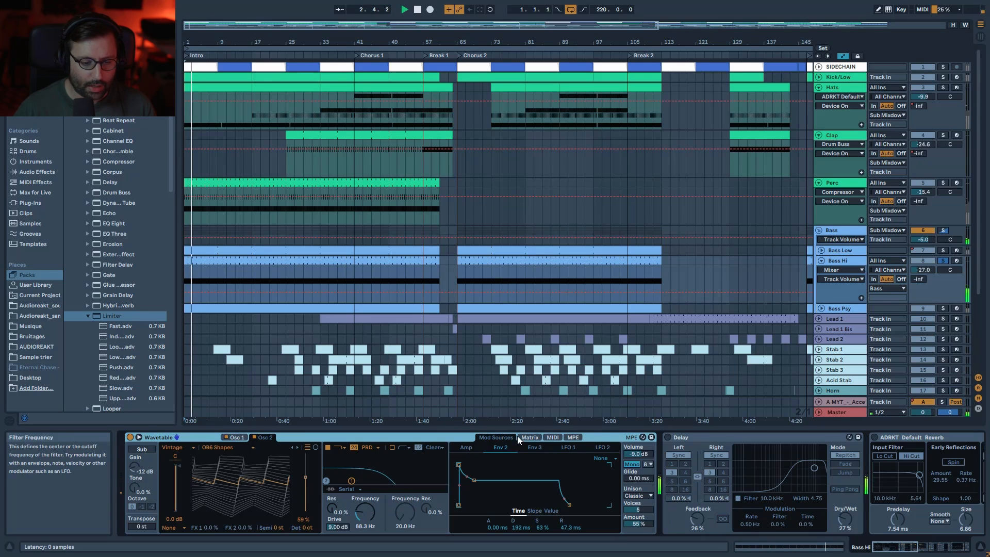
click(535, 437)
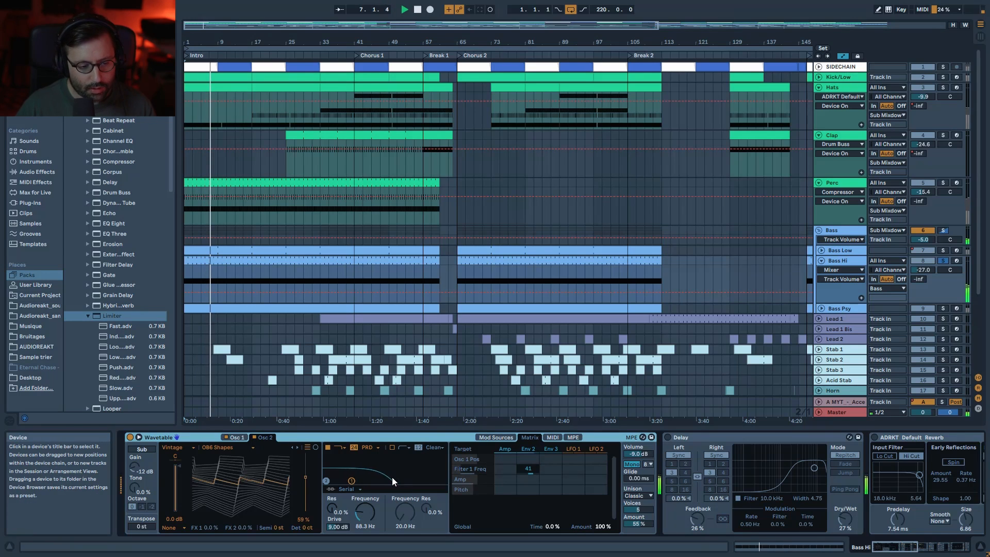
Reactivate the Bass Hi Delay, Reverb and Drum Buss one by one while playing the soloed track
click(667, 438)
click(874, 437)
scroll(886, 536, down, 8)
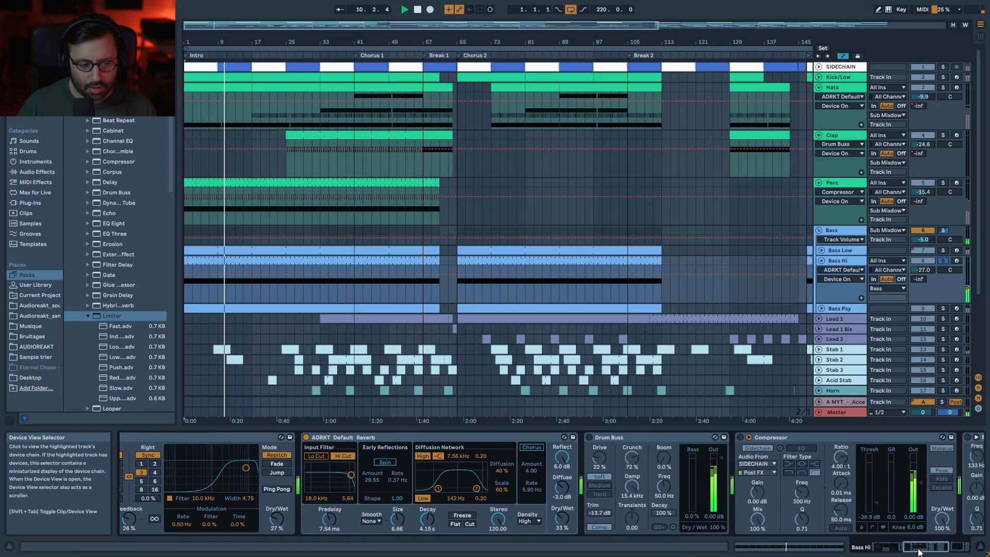
click(550, 437)
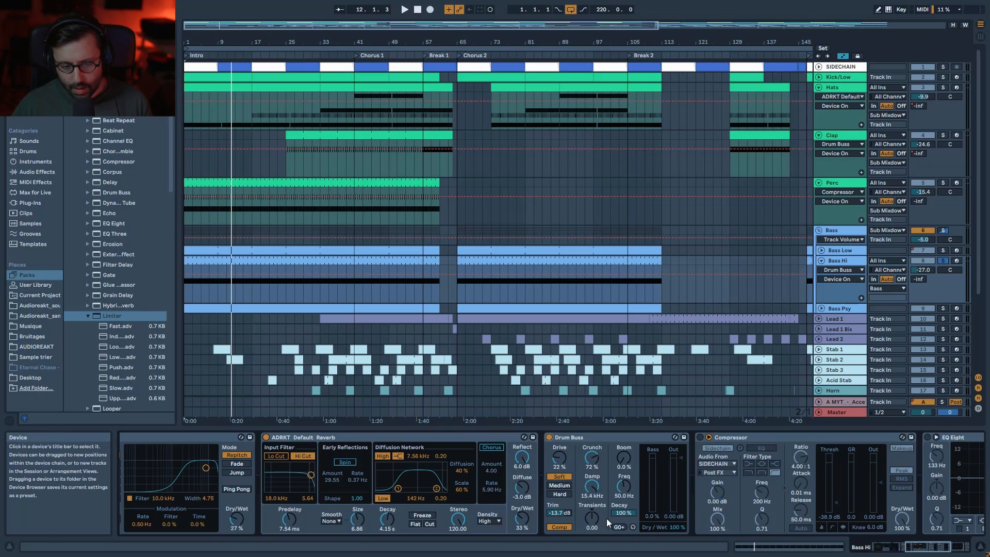
key(space)
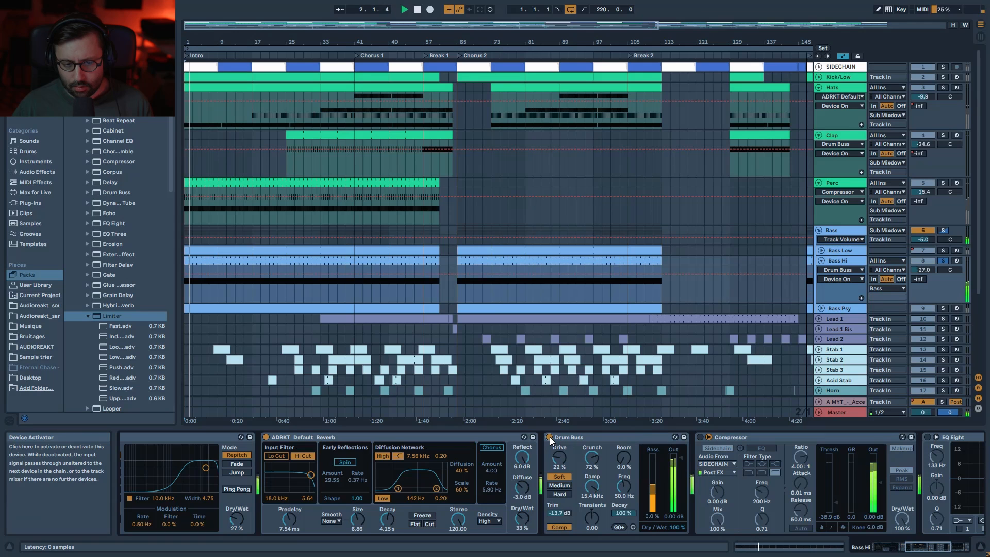
Reactivate the Bass Hi Compressor and EQ Eight, playing the track from bar 1
click(699, 437)
drag(937, 548, 960, 549)
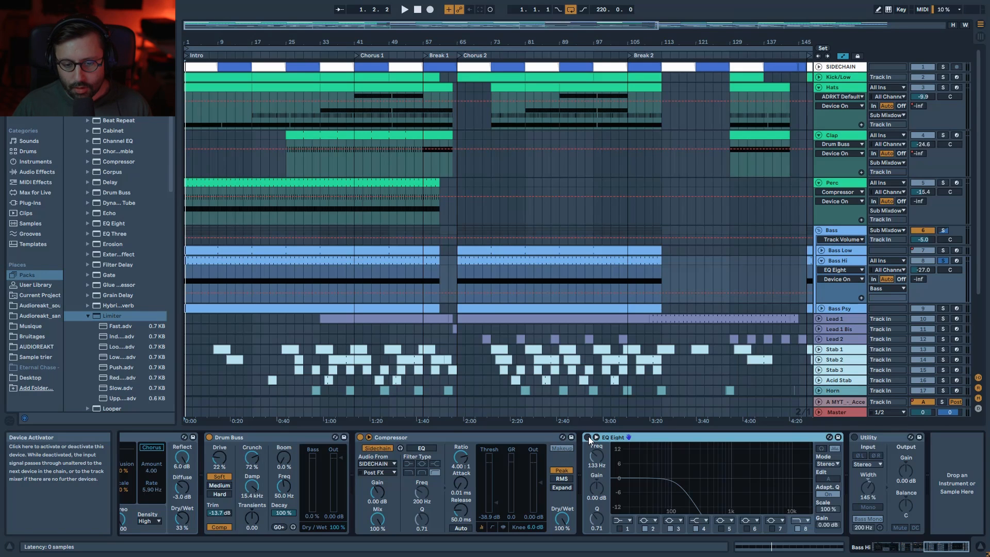
key(space)
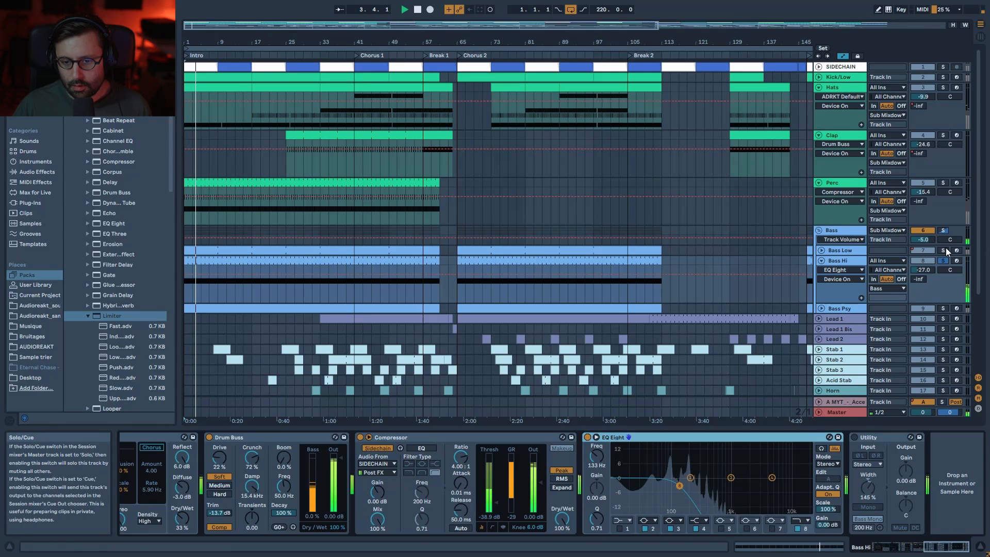
Listen to Bass Hi with the Kick/Low and Bass Low tracks soloed alongside it, ending with playback stopped
click(944, 231)
ctrl+click(944, 77)
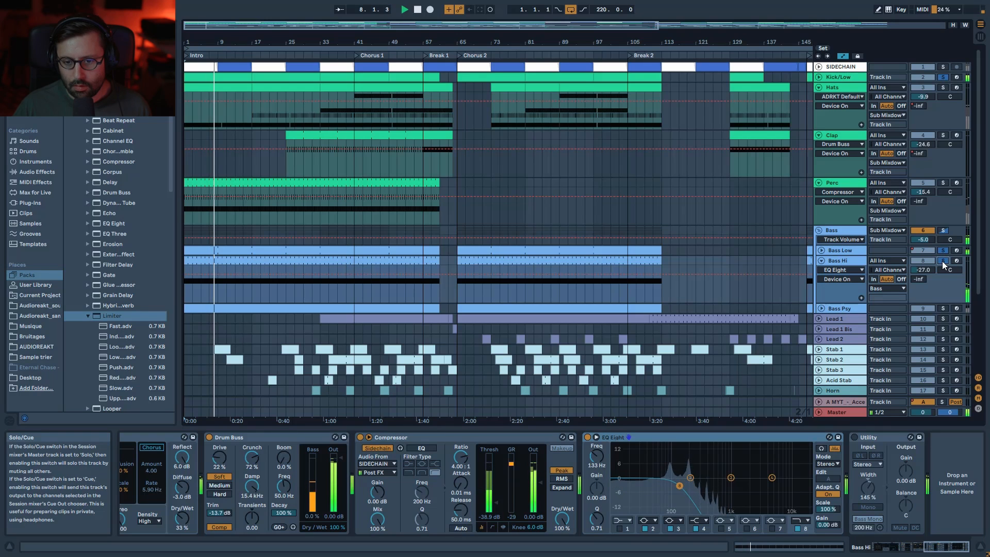
key(space)
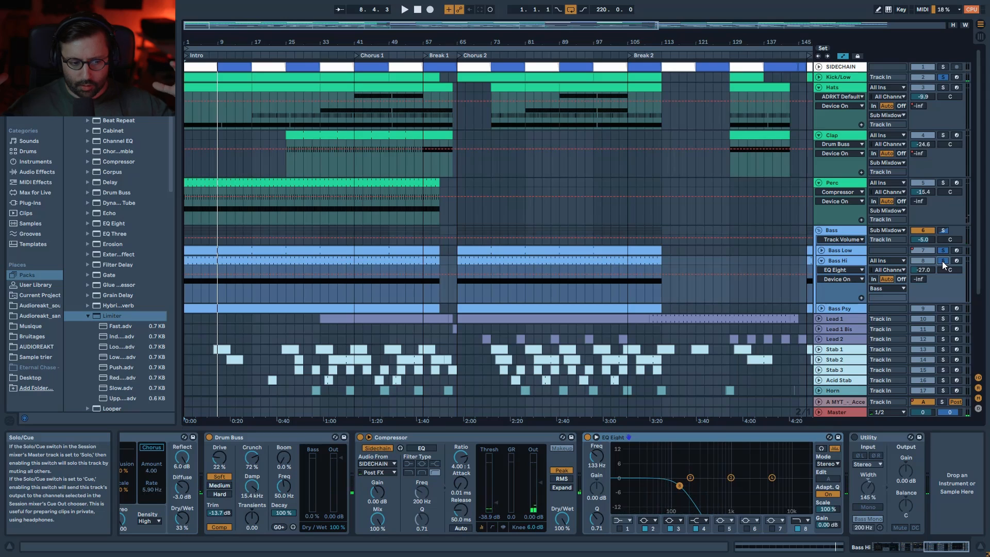
Reactivate the Utility at the end of the Bass Hi chain and play the soloed tracks from bar 1
click(854, 437)
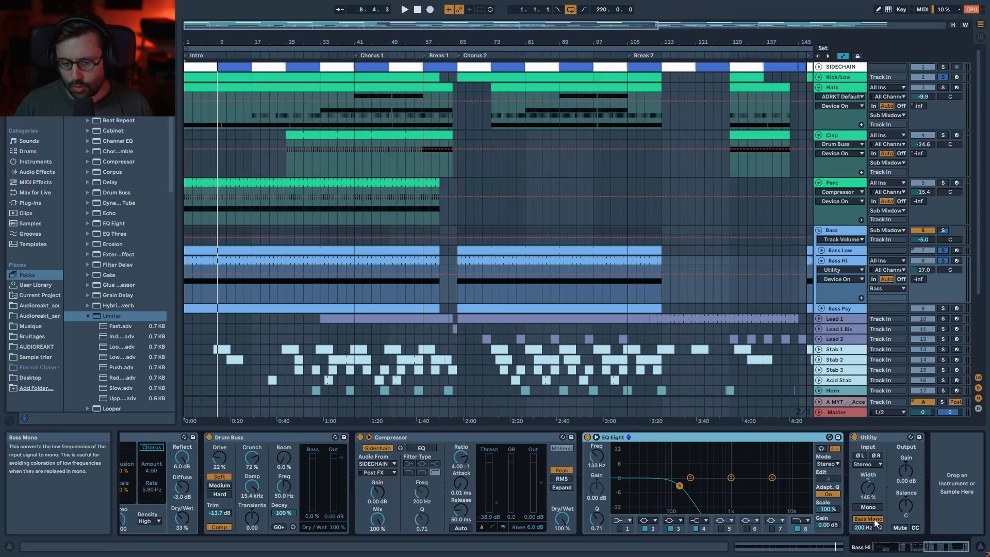
key(space)
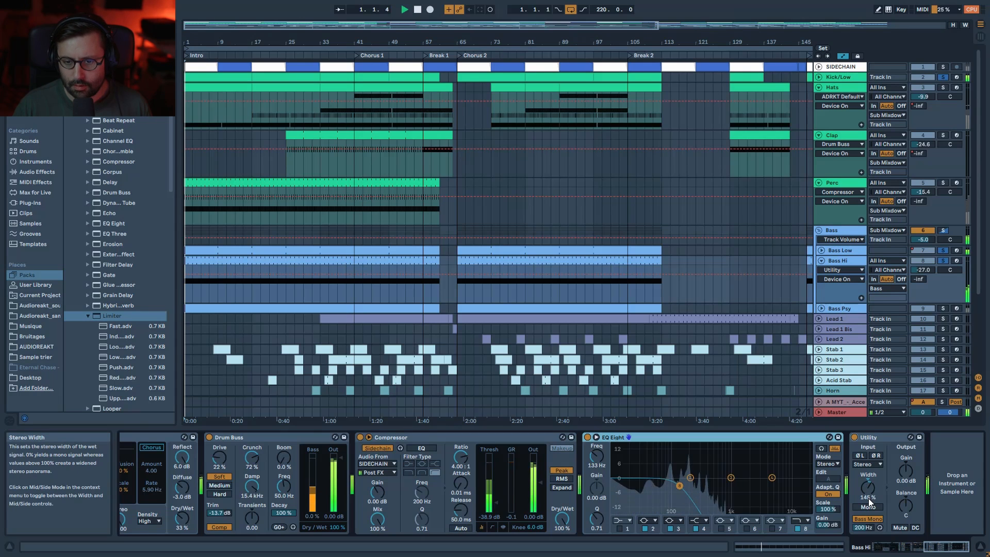
key(space)
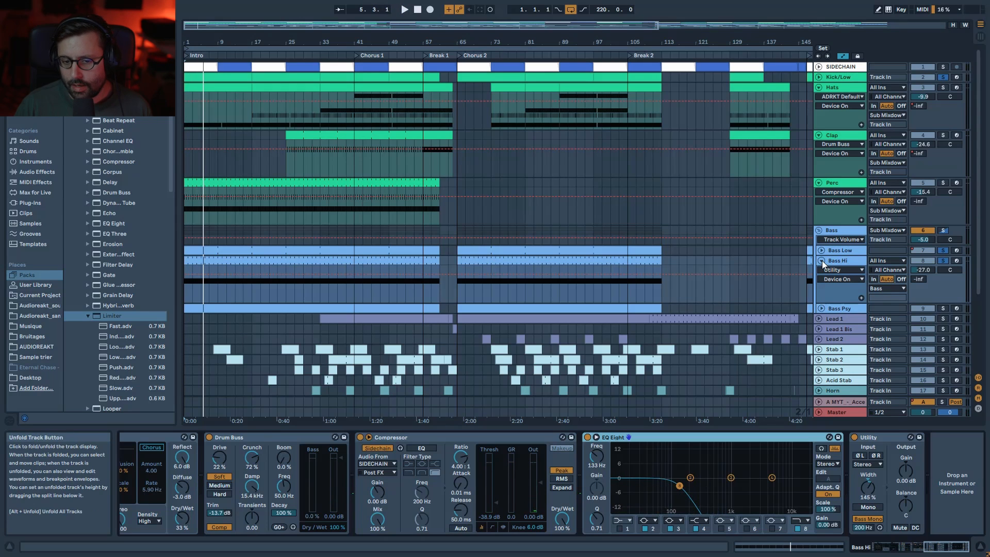
Show the Bass Psy device chain, solo and unfold that track, and play its clip from bar 1
click(835, 308)
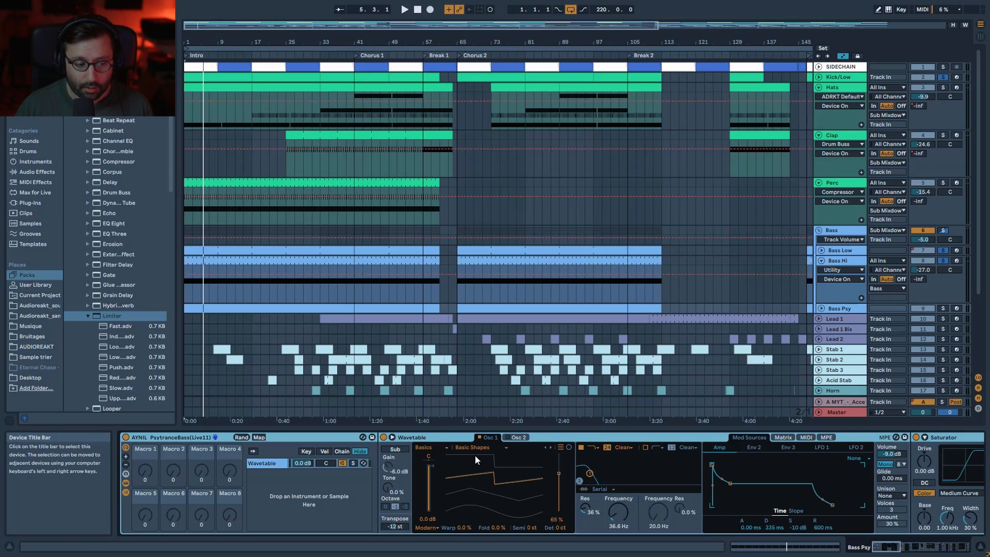
click(942, 308)
click(822, 308)
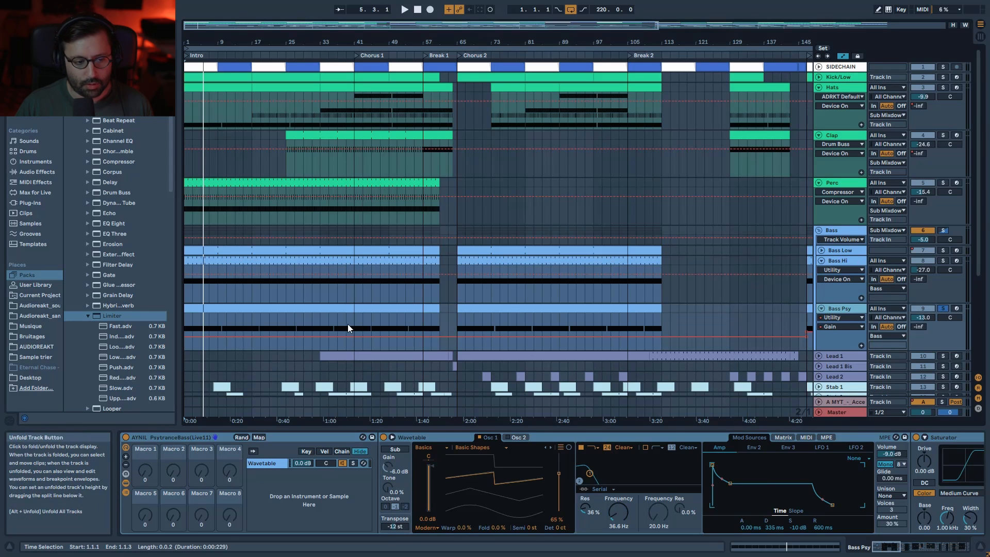
click(228, 312)
key(space)
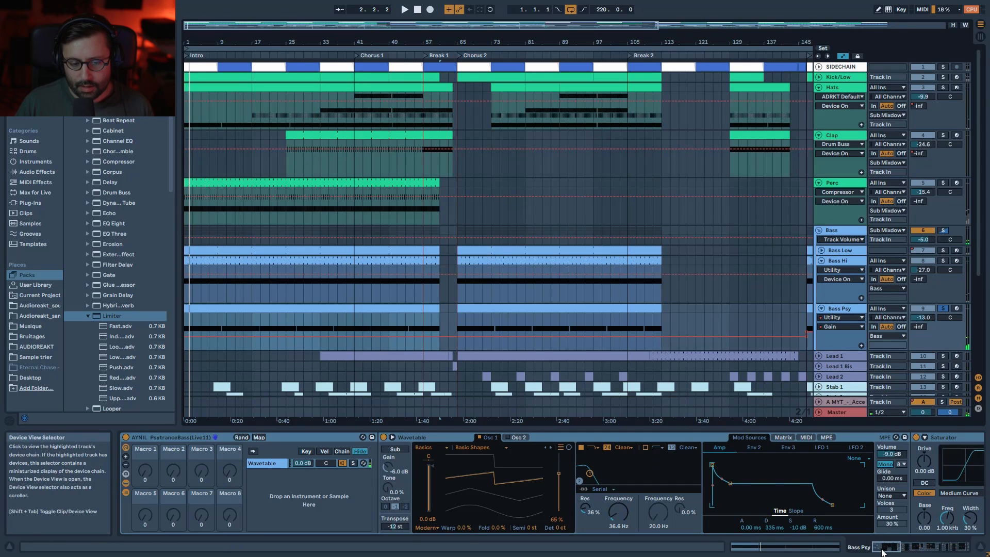
Inspect the Bass Psy Wavetable's modulation matrix and Env 2 envelope, and play the track from bar 1
drag(885, 549, 892, 549)
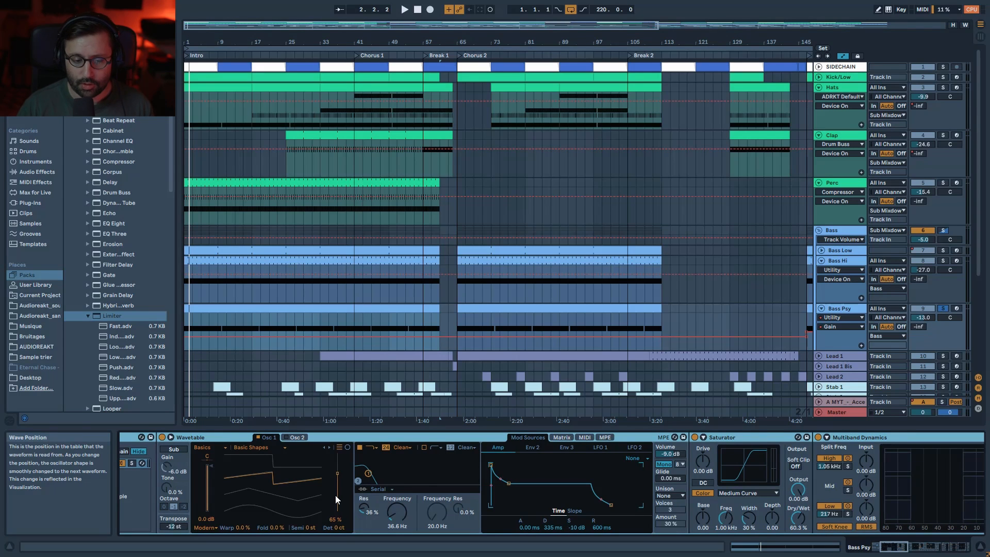
click(561, 437)
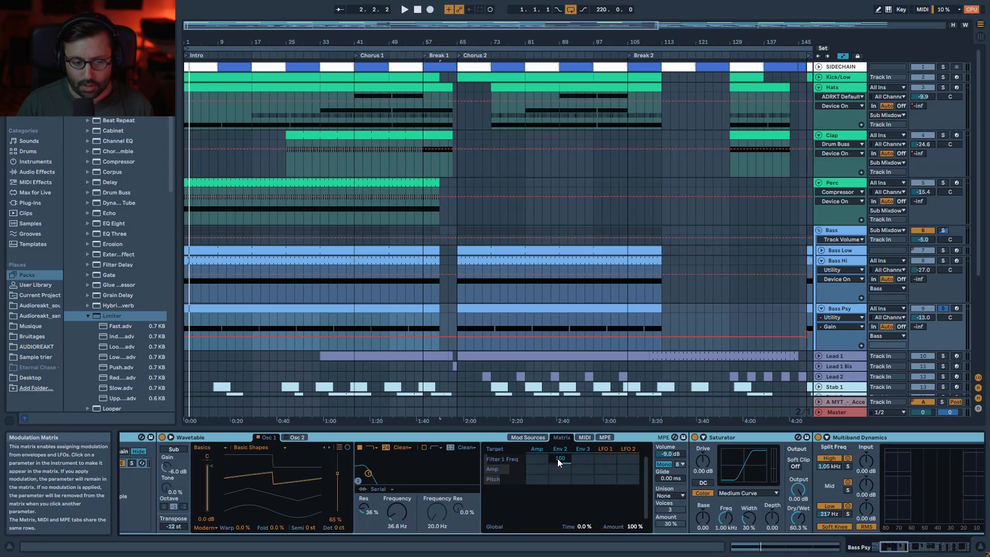
click(559, 451)
key(space)
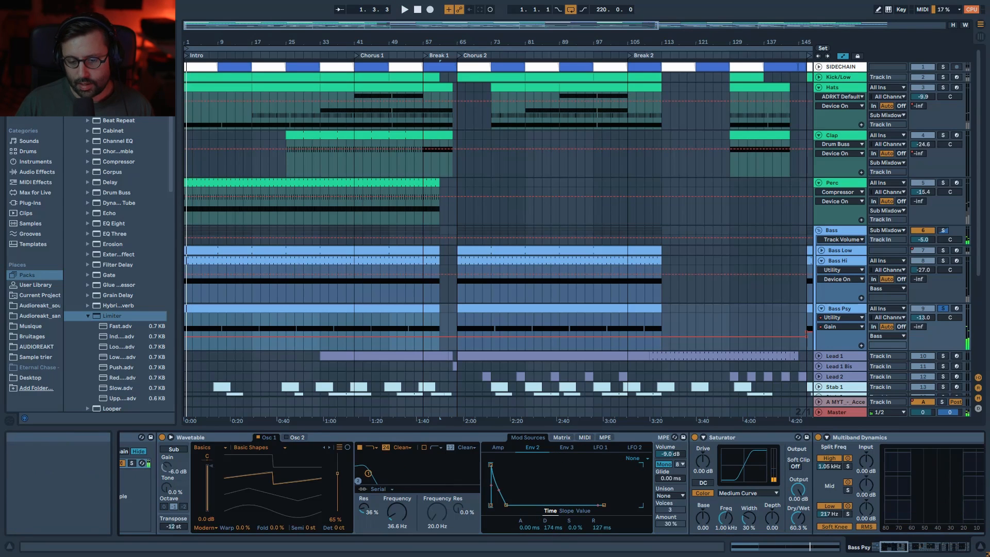
Inspect Bass Psy's Multiband Dynamics and play the track, switching the EQ Eight after it off and on to compare
drag(893, 547, 914, 547)
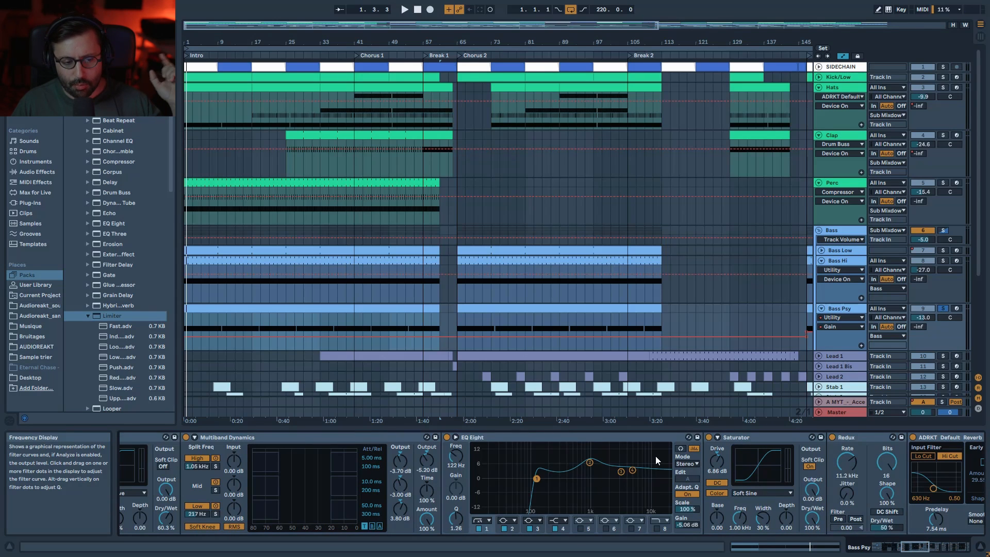
click(377, 441)
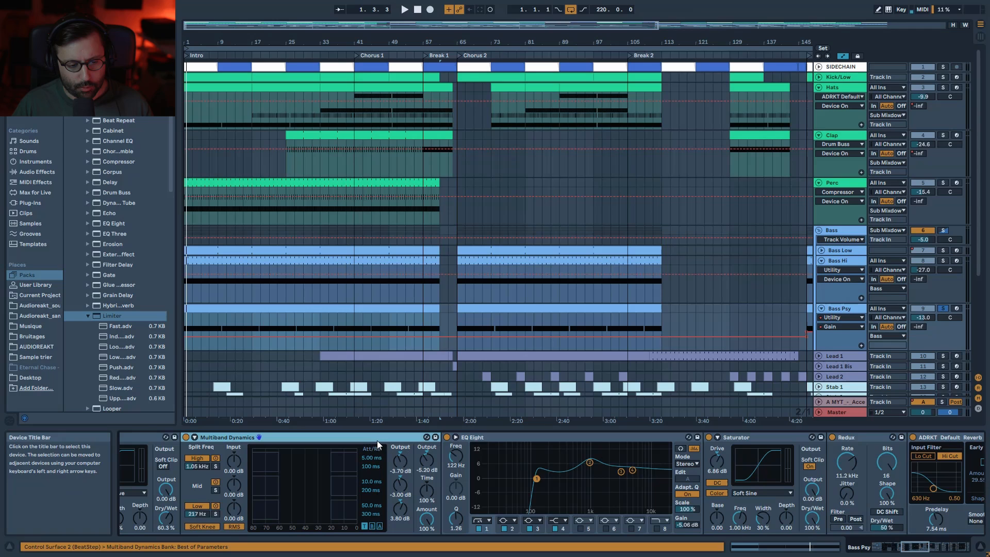
click(447, 438)
key(space)
click(447, 438)
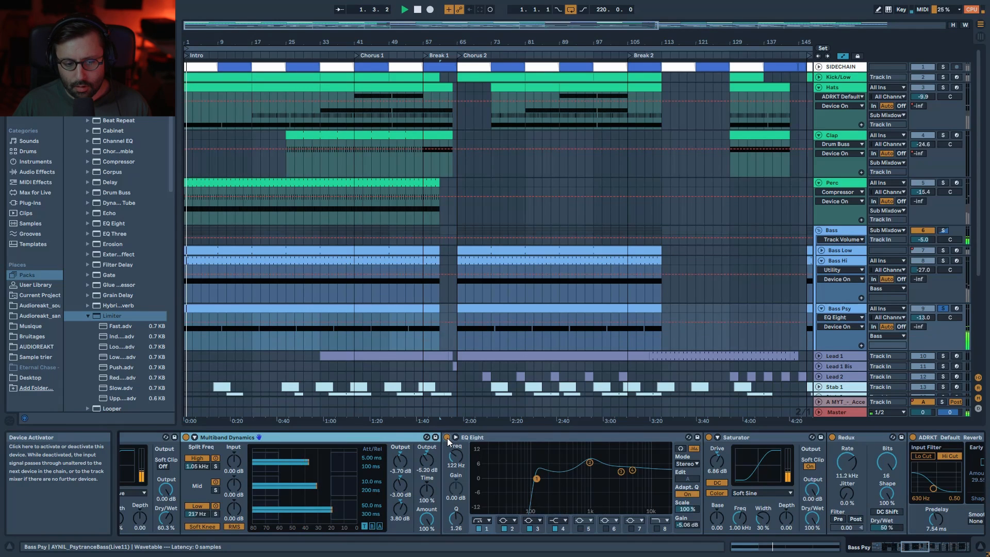
click(537, 480)
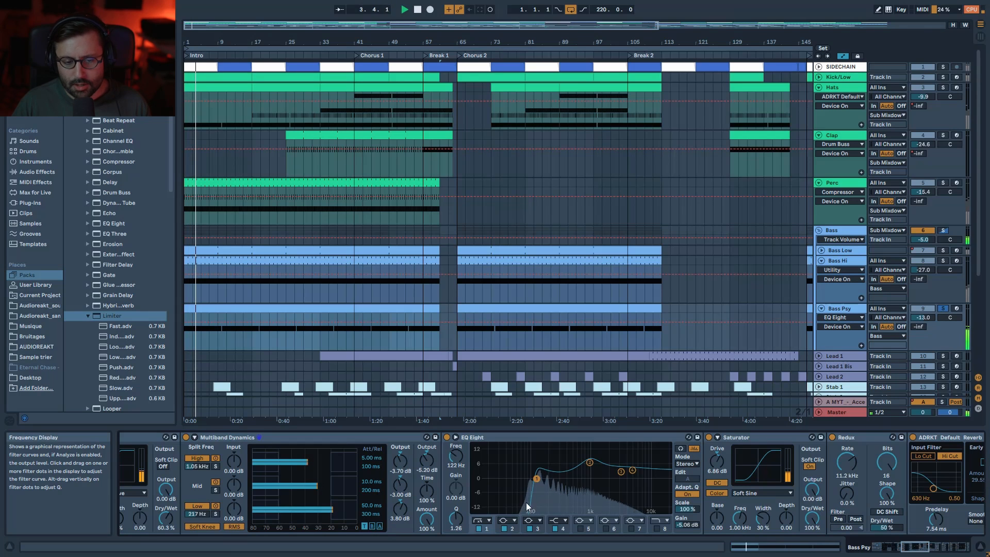
drag(916, 547, 919, 547)
key(space)
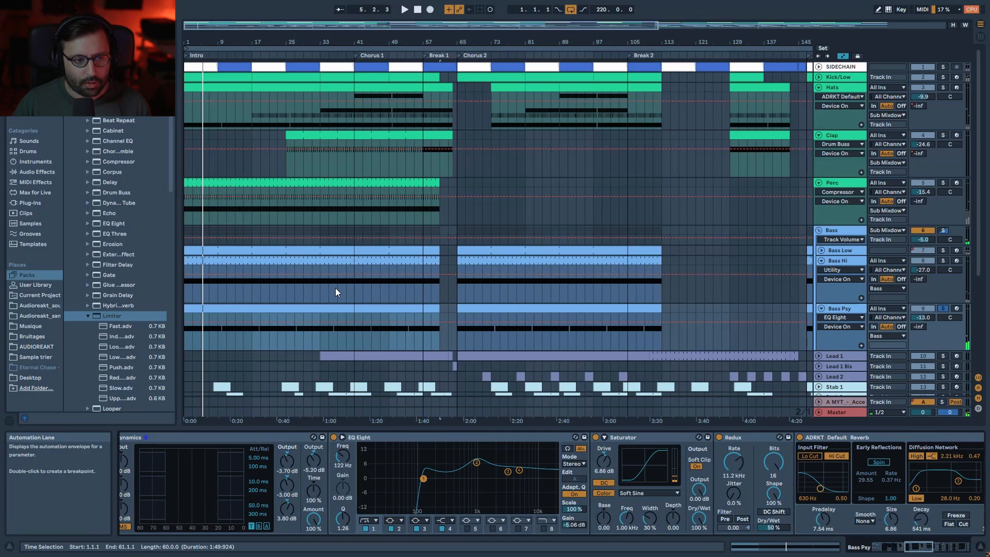
Play Bass Psy from Chorus 1 at bar 41 and toggle its Redux to compare the sound
click(353, 286)
key(space)
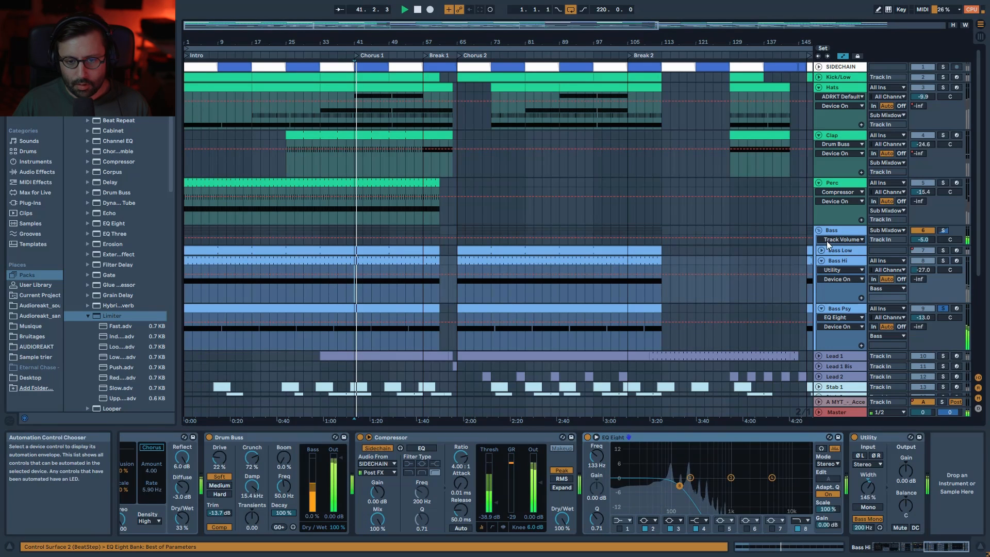
click(838, 308)
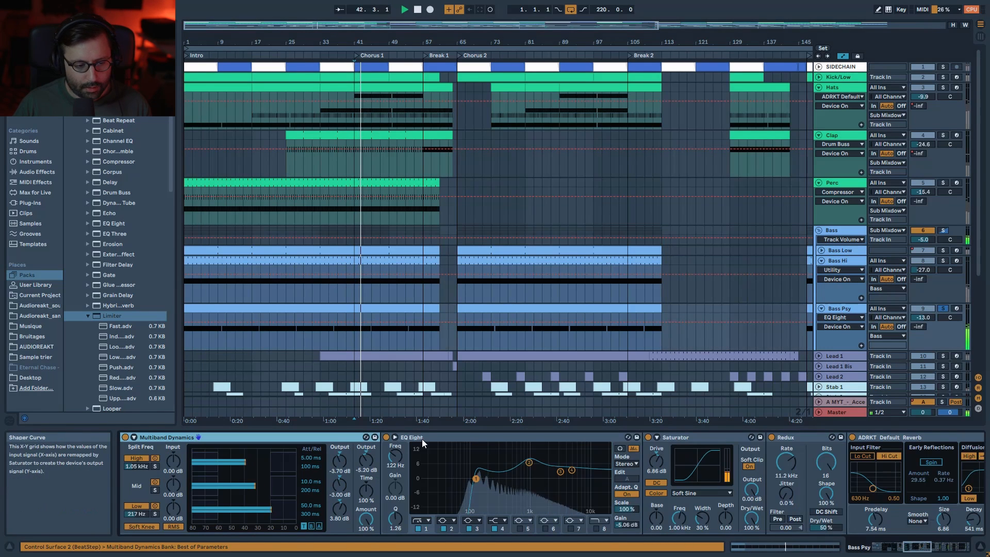
drag(920, 547, 929, 547)
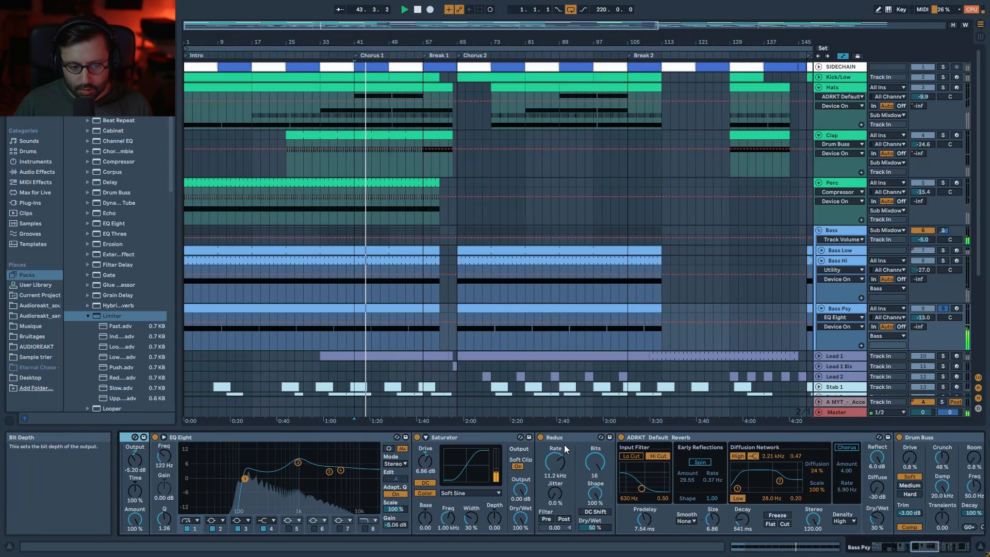
click(540, 438)
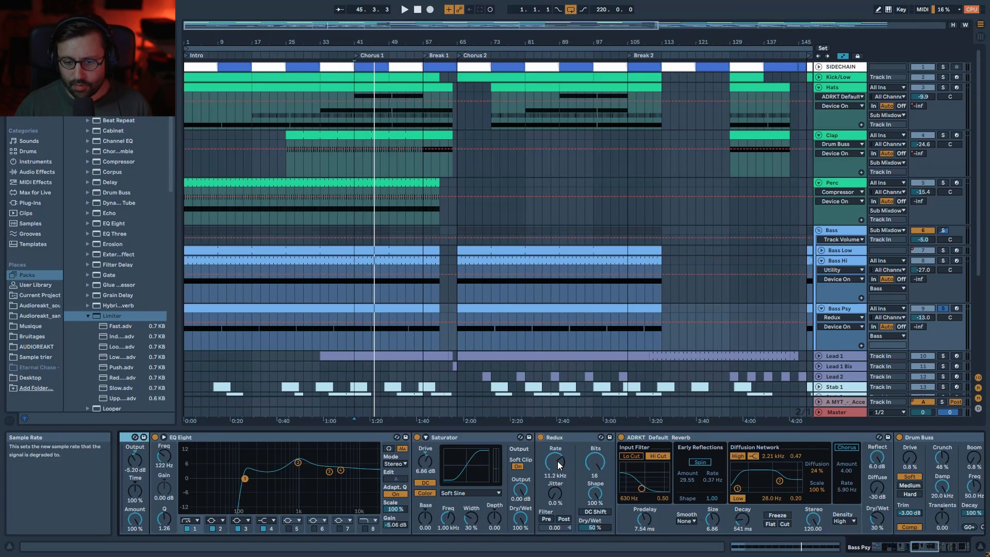
Select Bass Psy's Drum Buss and play from bar 41, switching the device off and on to compare
click(920, 437)
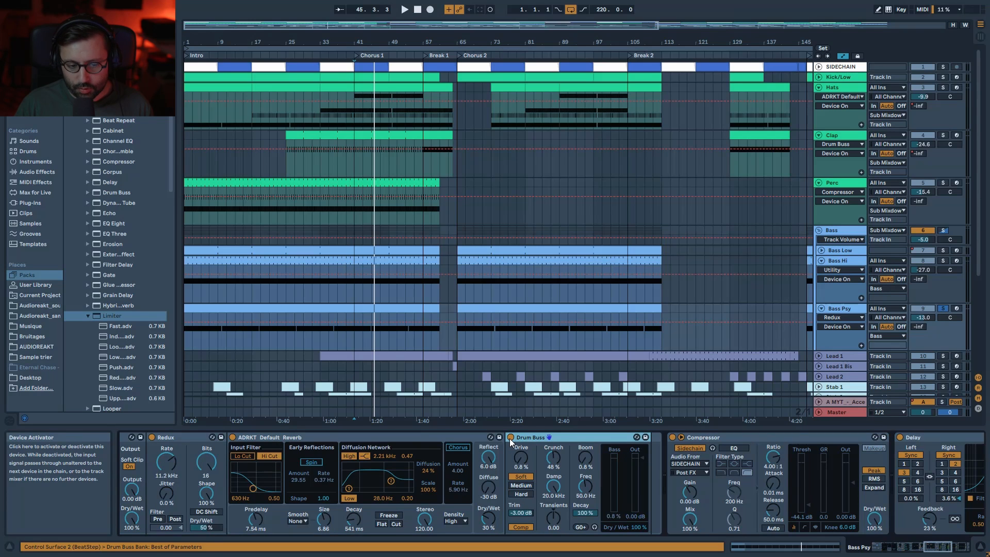
key(space)
click(510, 437)
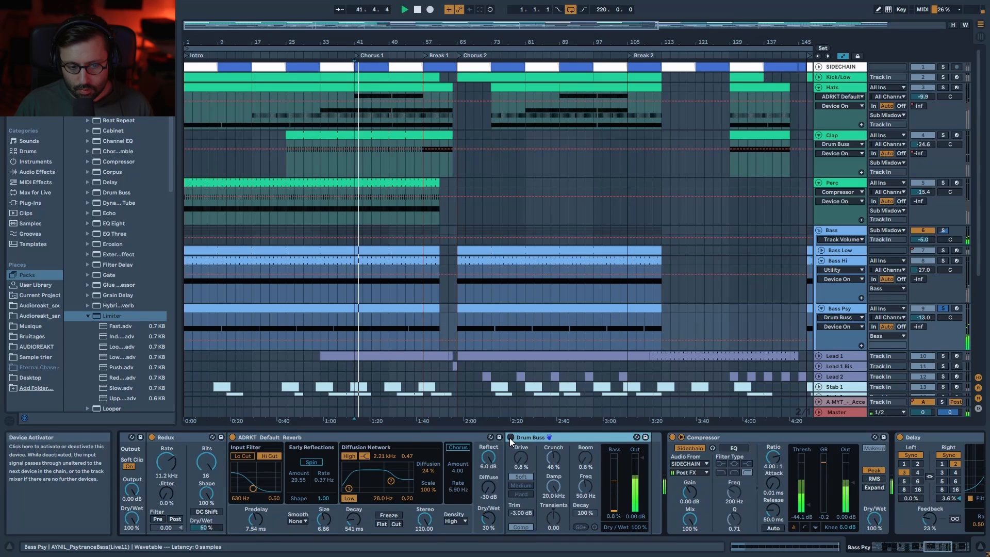
click(510, 438)
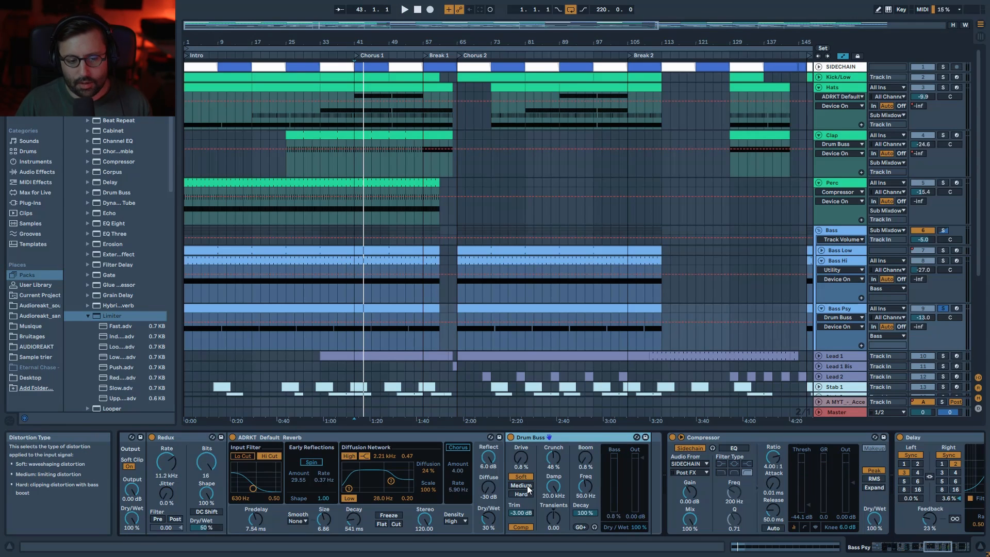
Play Bass Psy while testing the Drum Buss Crunch amount, and show the chain's final EQ Eight and Utility
key(space)
mouse_move(553, 463)
mouse_down()
mouse_move(552, 472)
mouse_move(552, 463)
mouse_up()
key(space)
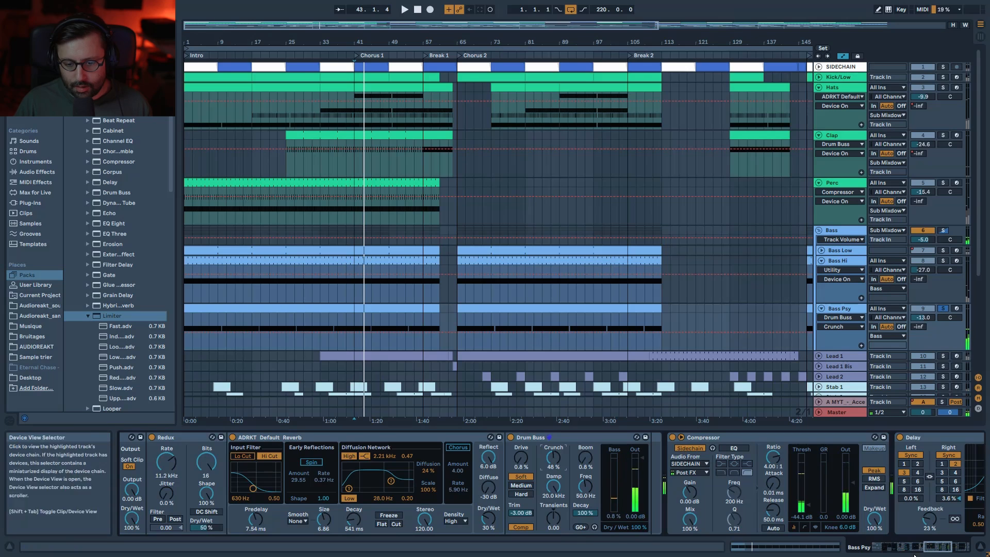
scroll(231, 437, right, 10)
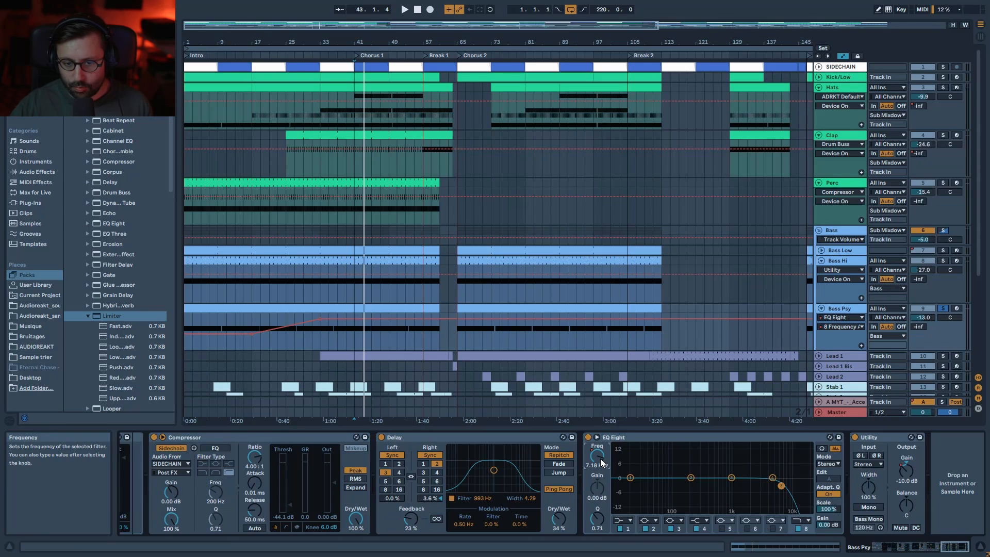
Play Bass Psy and open its MIDI clip, and unsolo the Bass group to hear it in the mix from Chorus 1
key(space)
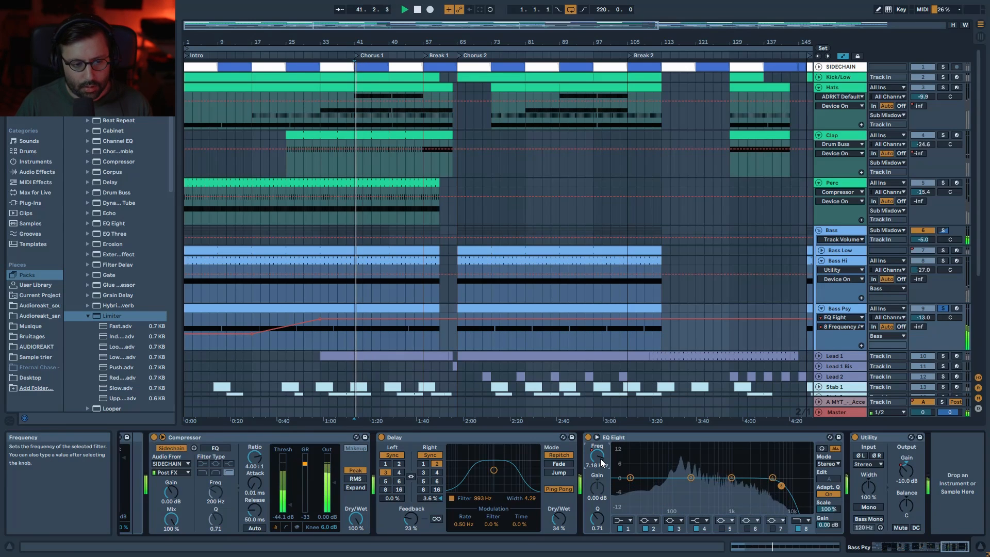
double_click(375, 305)
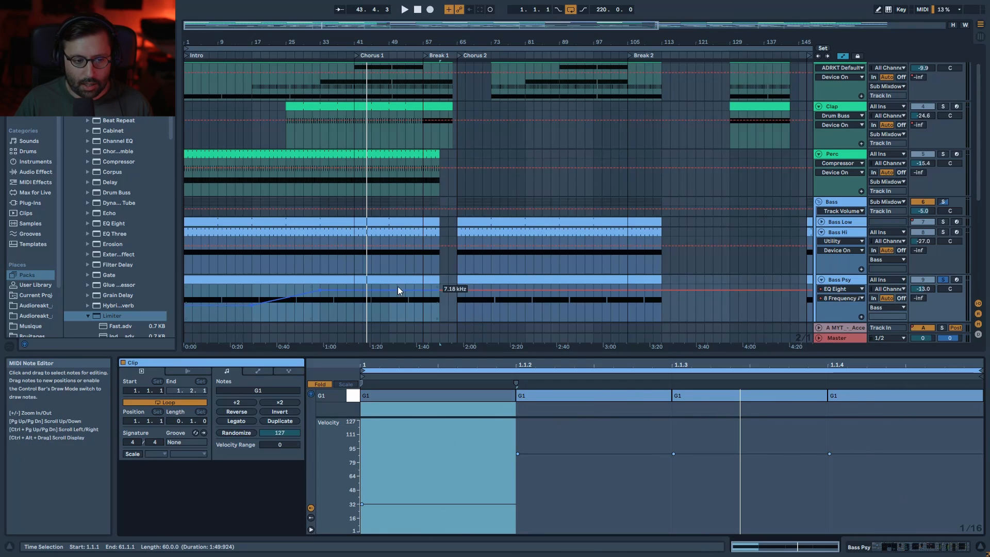
click(944, 203)
click(354, 263)
key(space)
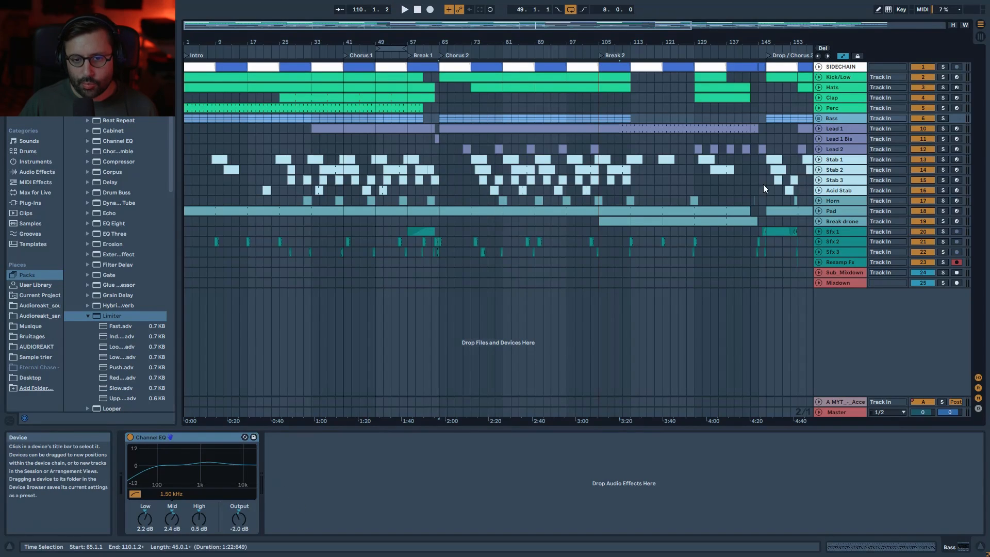
Solo the Bass group and play it from Chorus 2 at bar 65, toggling its Channel EQ to compare the sound
click(943, 115)
key(space)
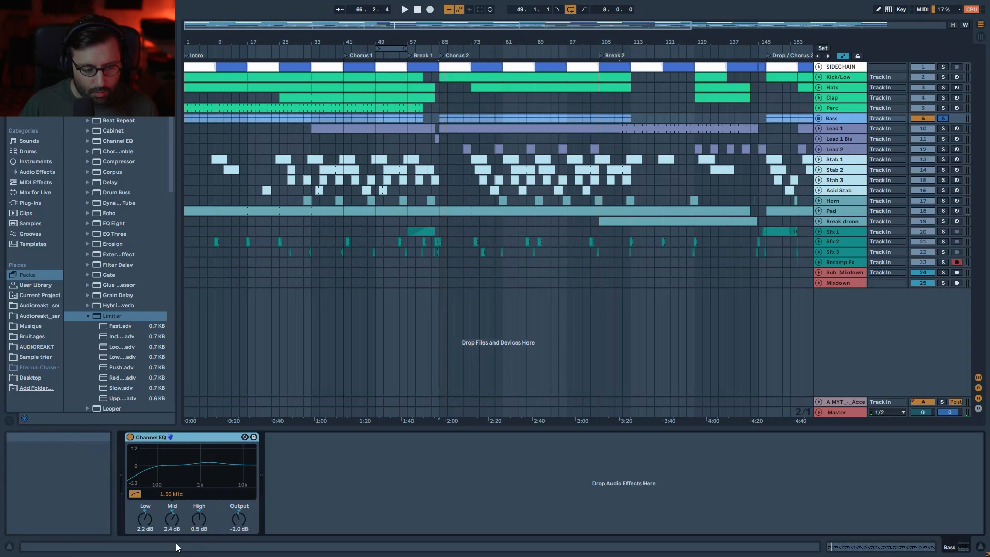
key(space)
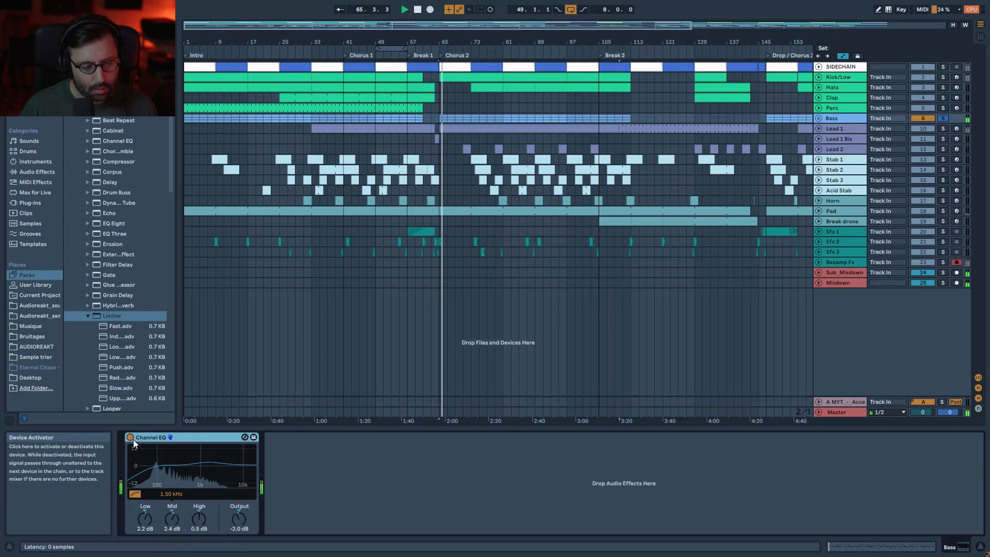
click(130, 437)
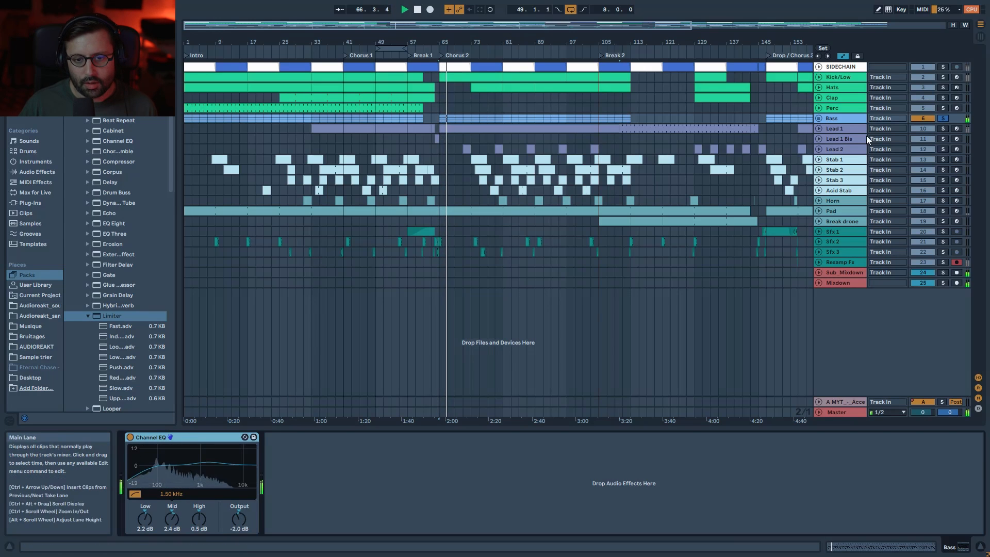
Select and solo the Lead 1 track in place of Bass, and play it from Chorus 2
click(853, 130)
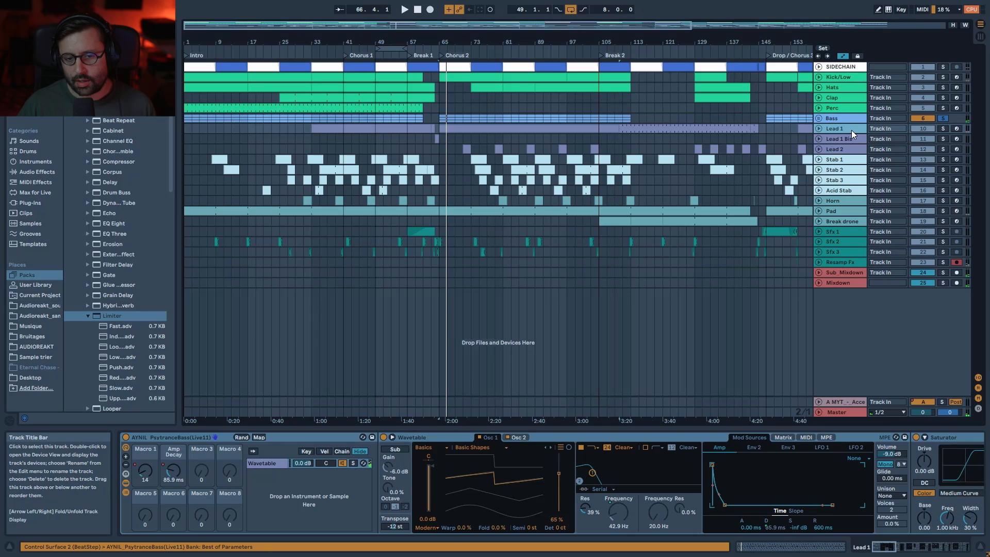
click(943, 129)
key(space)
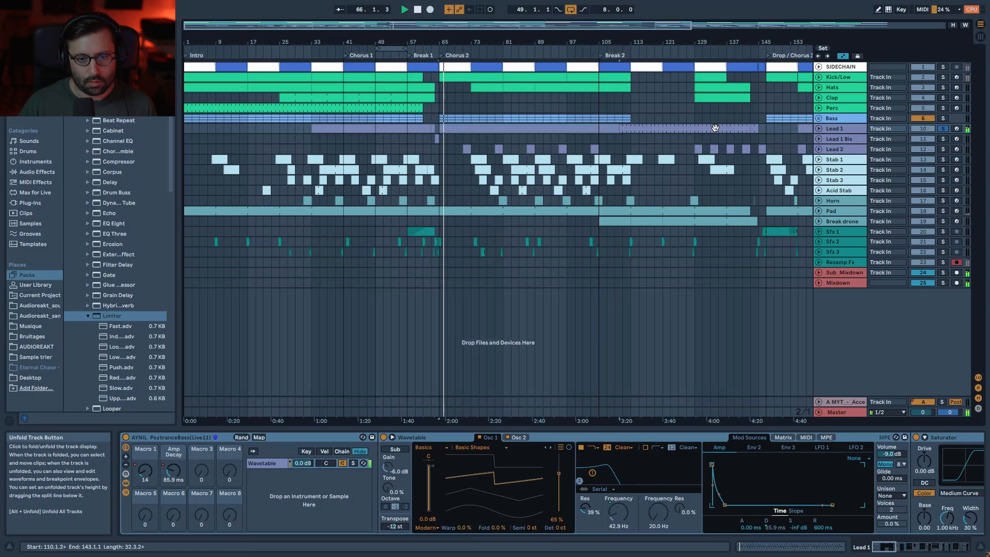
Unfold Lead 1 to show its automation lanes, and open and play its Chorus 2 MIDI clip to examine the note pattern
click(818, 128)
key(space)
double_click(457, 135)
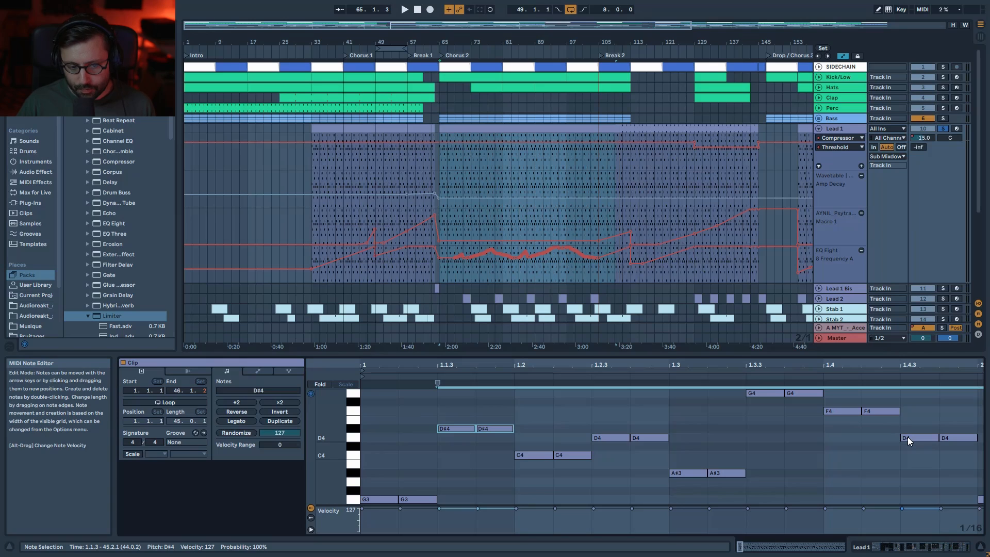
key(space)
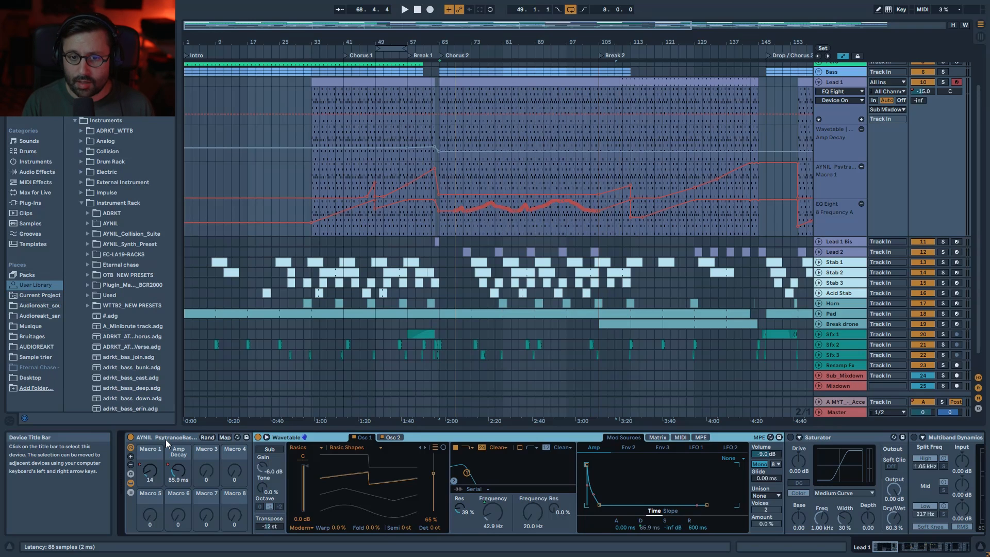
Play Lead 1's Wavetable from Chorus 2, show its Osc 2 settings and toggle that oscillator to compare the sound
mouse_move(883, 550)
mouse_down()
mouse_move(916, 549)
mouse_move(885, 549)
mouse_up()
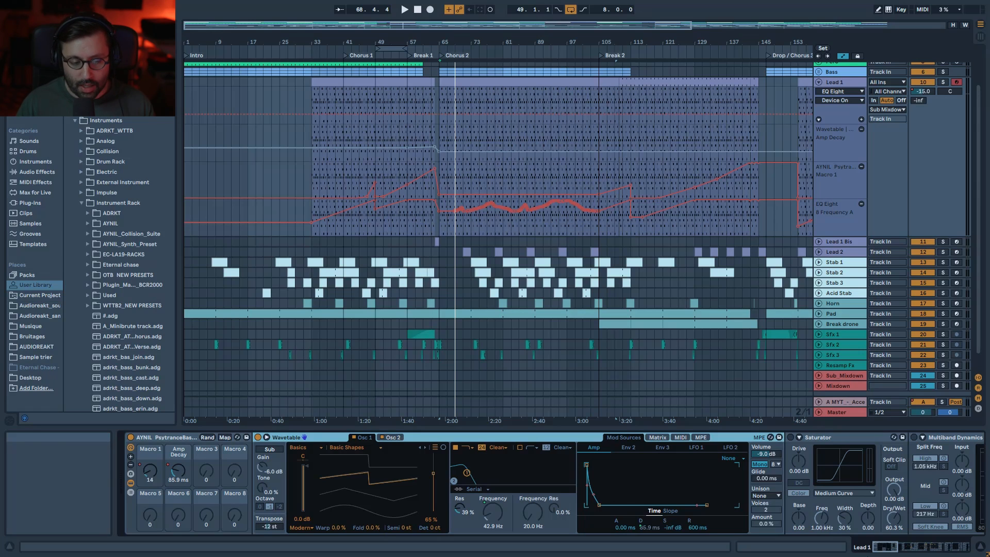
key(space)
key(space)
click(395, 438)
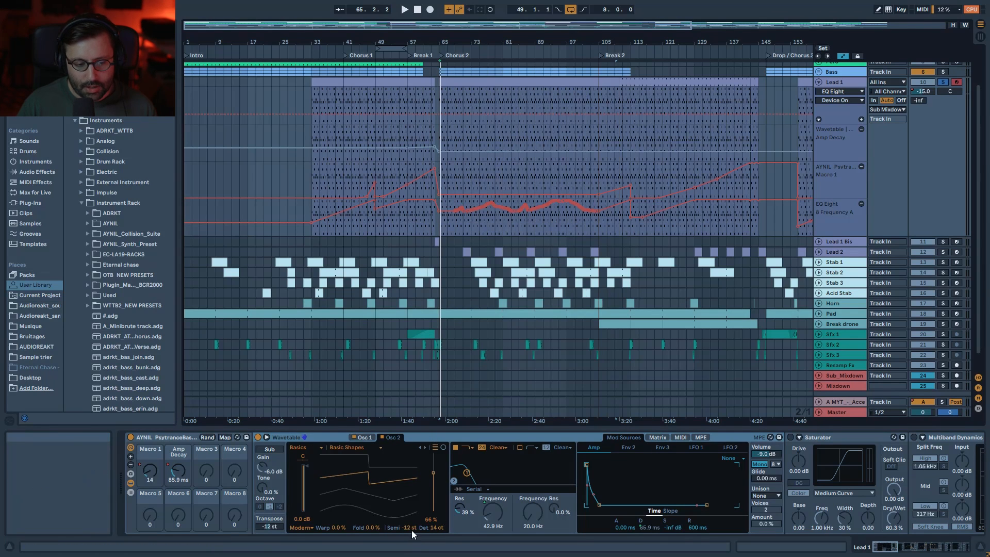
click(383, 437)
key(space)
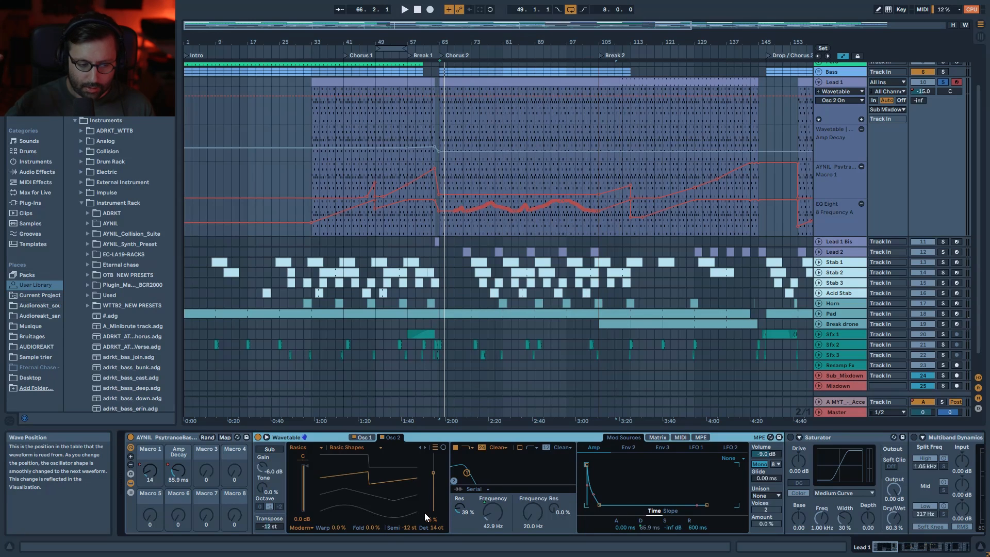
Inspect Wavetable's modulation matrix and LFO 1, and play with LFO 1's modulation of Filter 1 Freq at 0 to compare
click(657, 438)
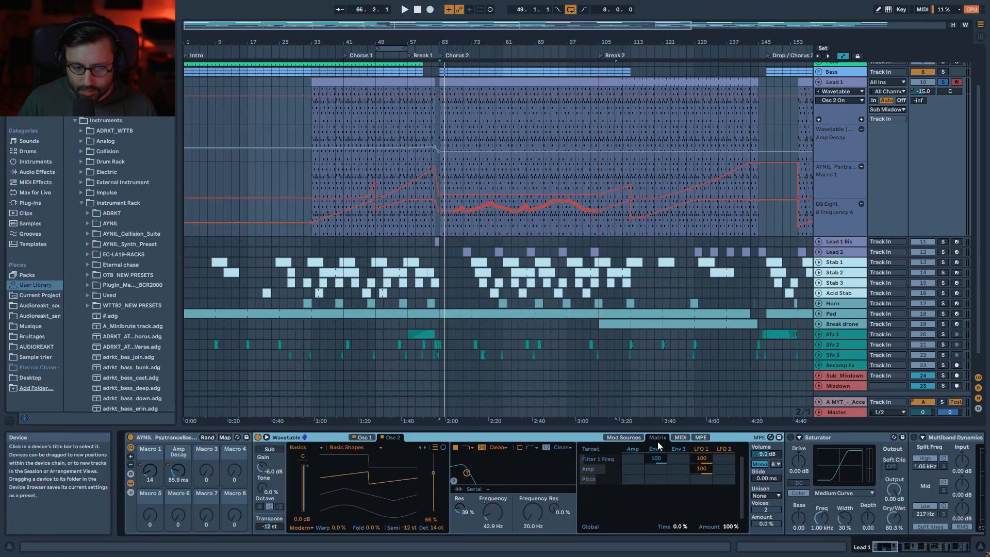
click(702, 450)
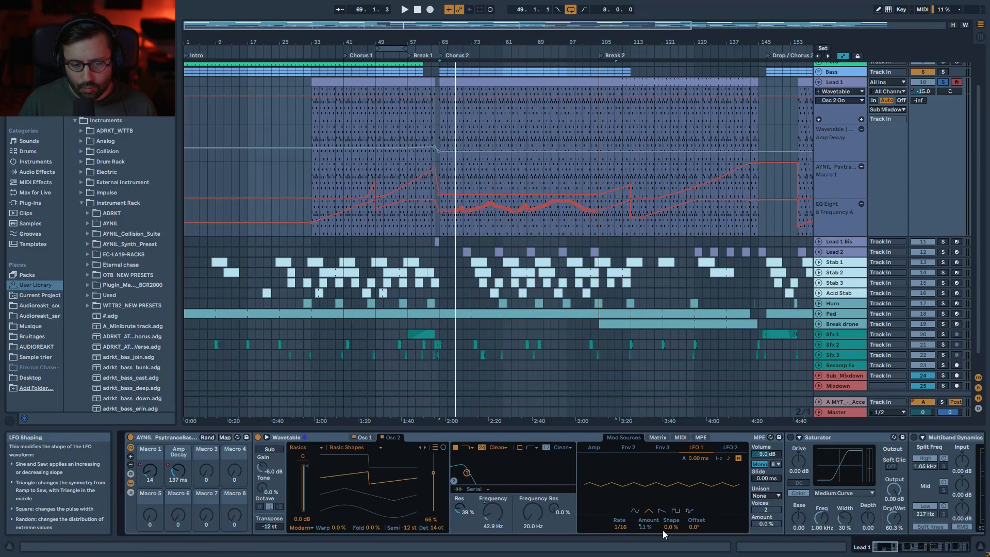
key(space)
click(668, 439)
mouse_move(700, 459)
mouse_down()
mouse_move(700, 511)
mouse_move(700, 459)
mouse_up()
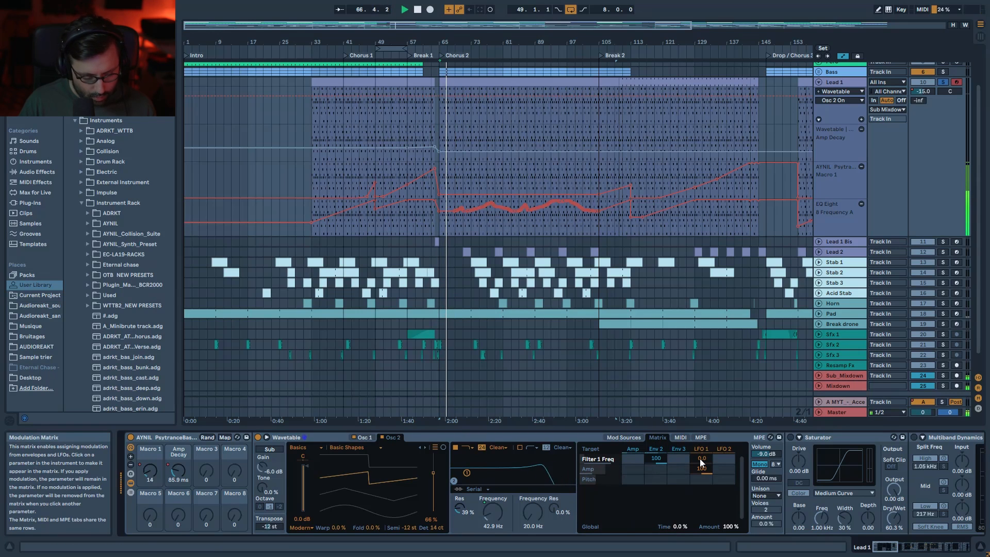
key(space)
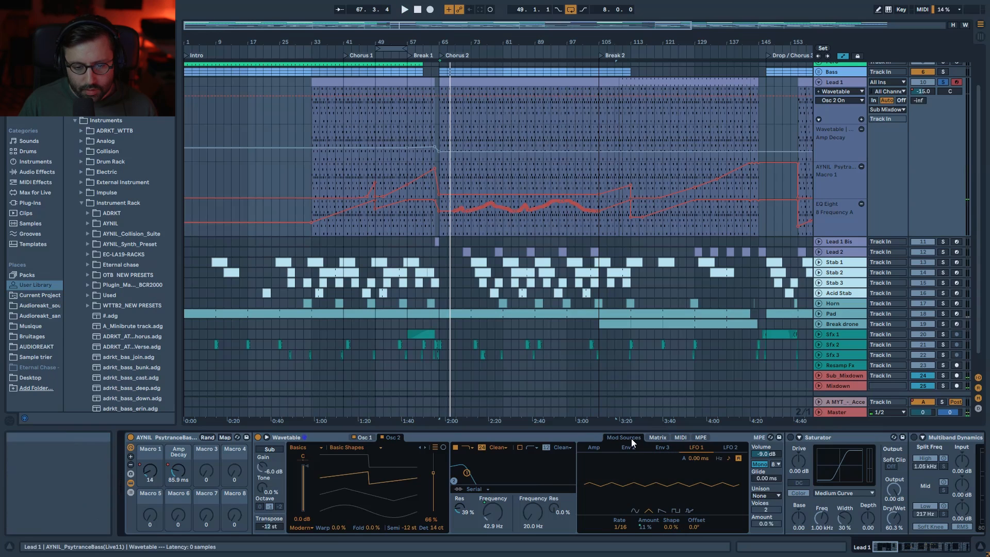
Switch on Lead 1's first Saturator, Multiband Dynamics and first EQ Eight, playing from Chorus 2 to hear them
click(896, 550)
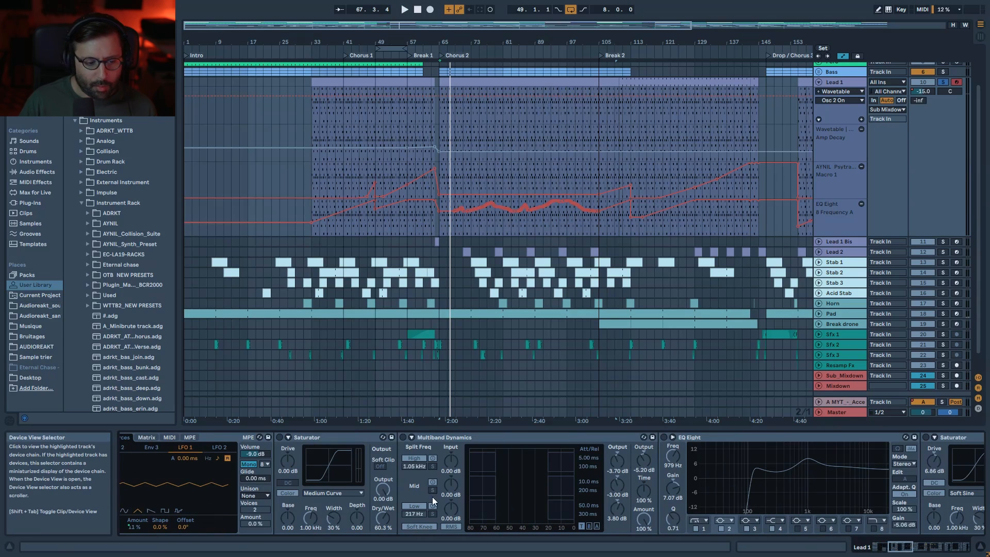
click(285, 437)
click(402, 437)
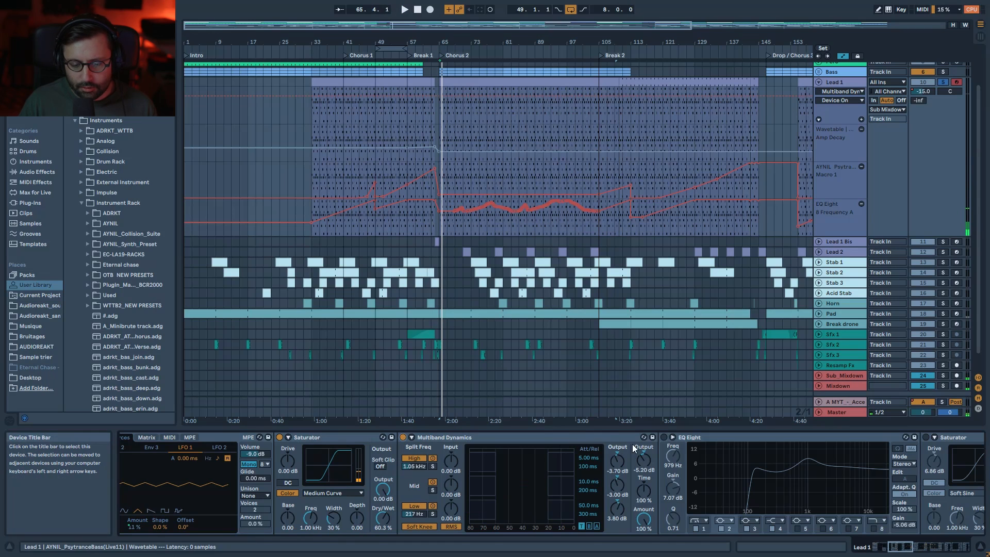
click(906, 550)
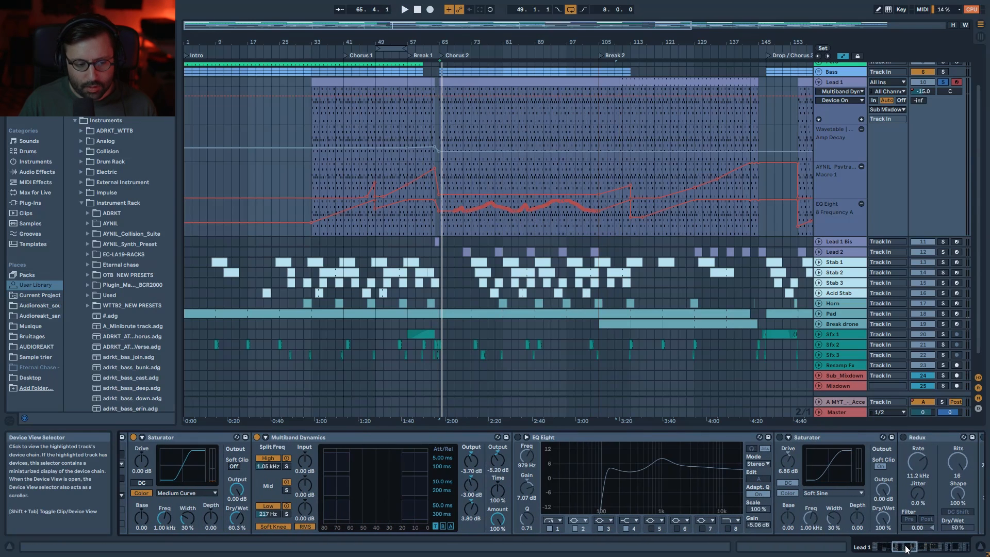
key(space)
click(518, 438)
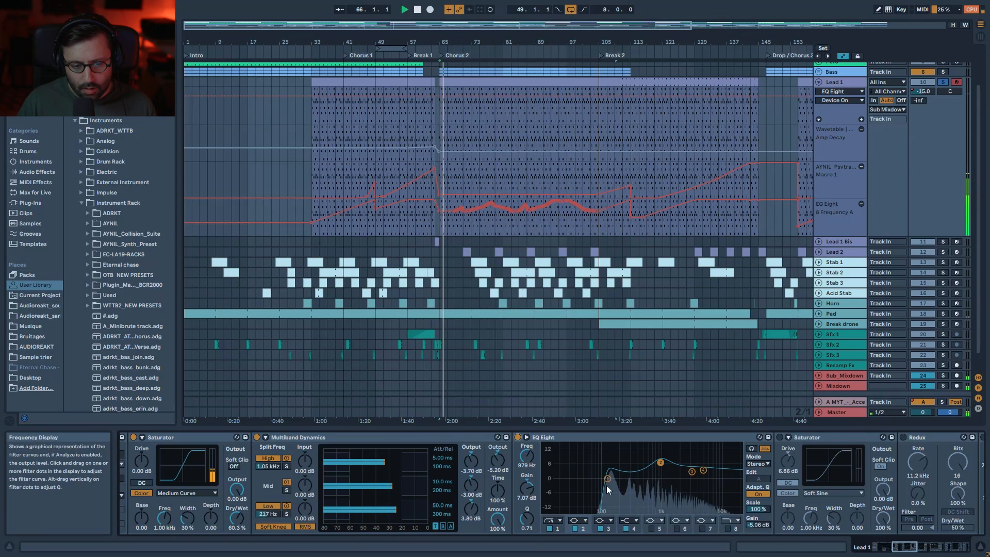
Switch on Lead 1's second Saturator and its Redux, playing from Chorus 2 to hear each one
click(923, 553)
drag(923, 551, 924, 552)
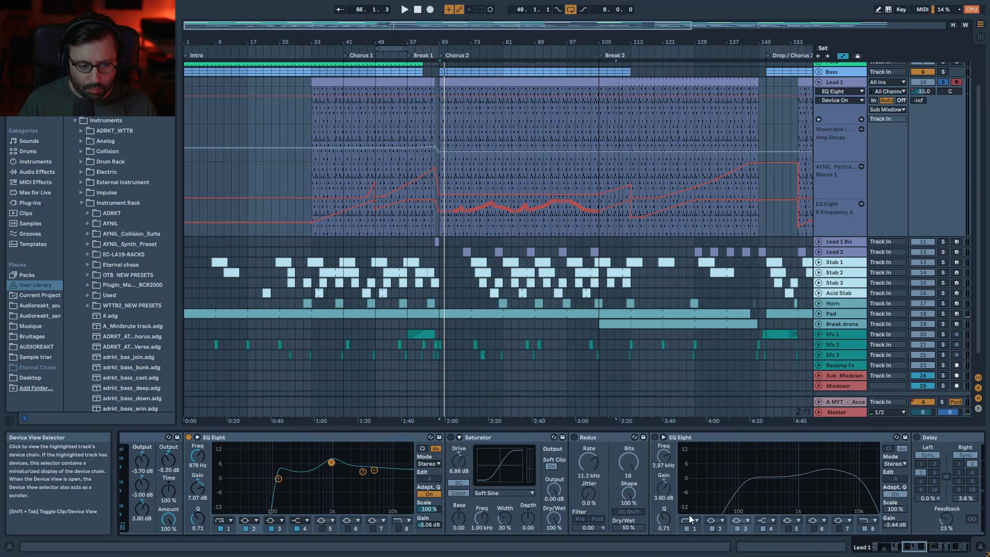
click(452, 438)
key(space)
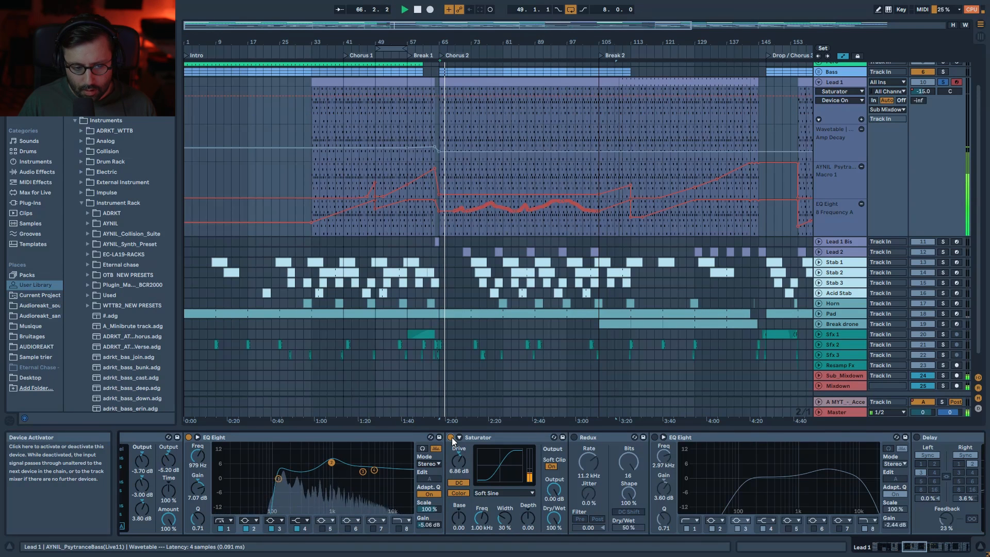
click(574, 438)
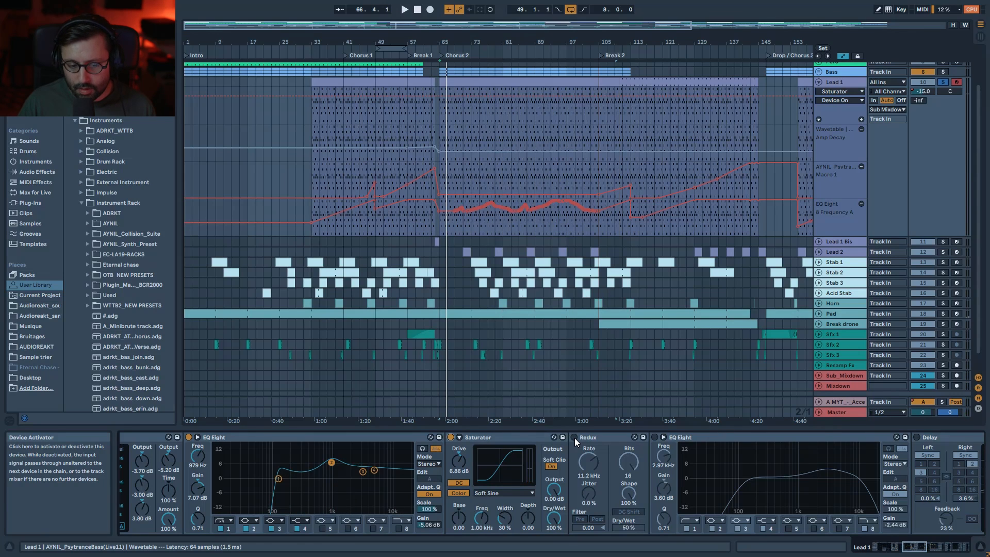
key(space)
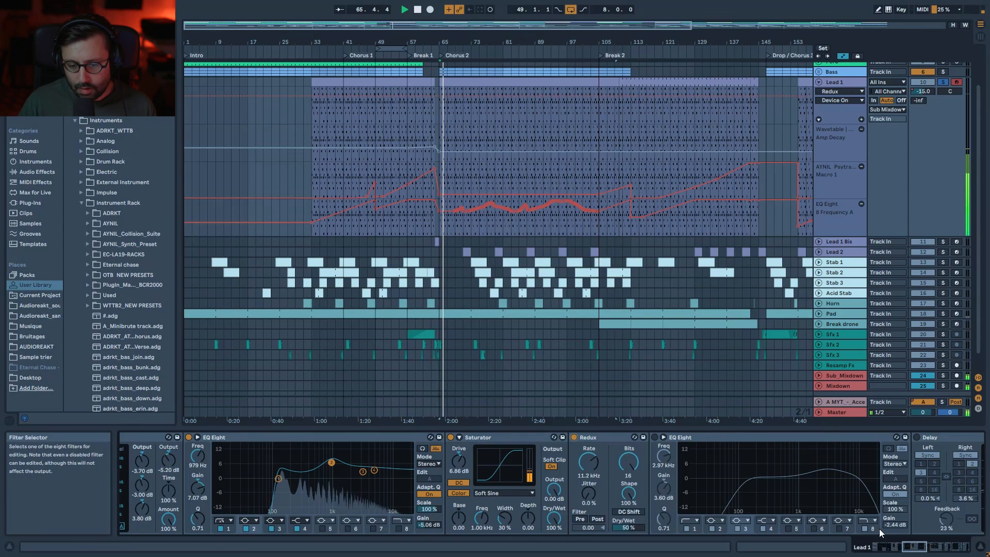
Switch on the EQ Eight after Redux and the Delay in Lead 1's chain during playback
drag(913, 547, 918, 547)
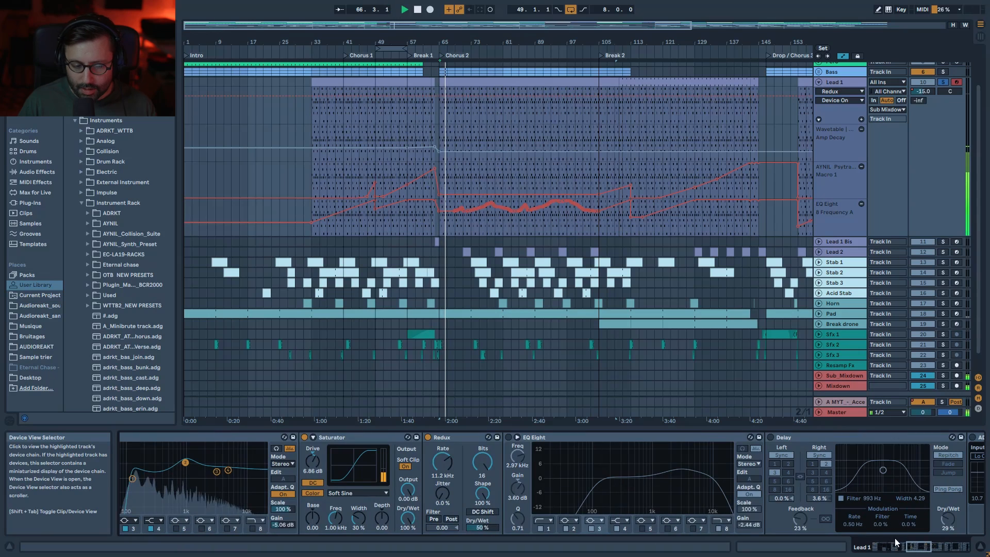
click(508, 438)
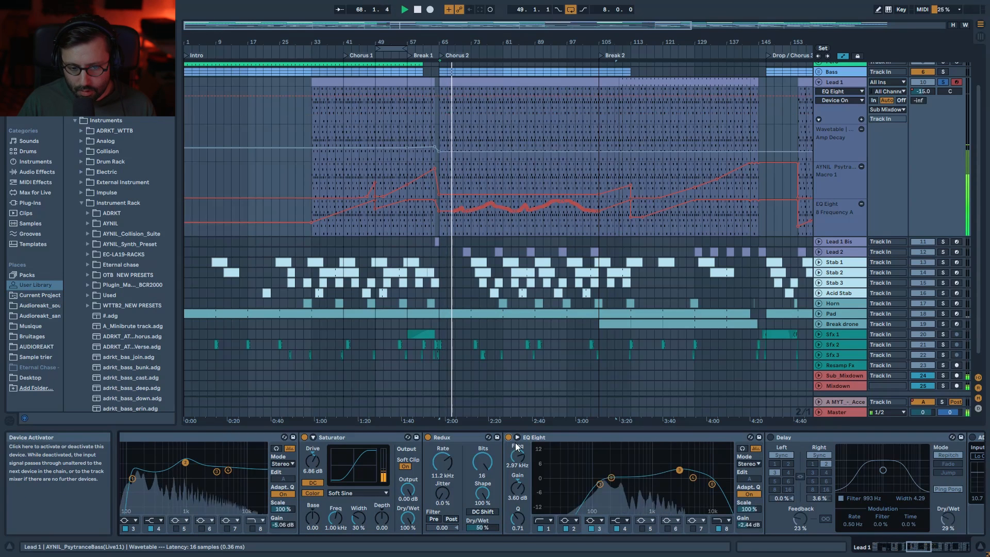
drag(928, 549, 939, 551)
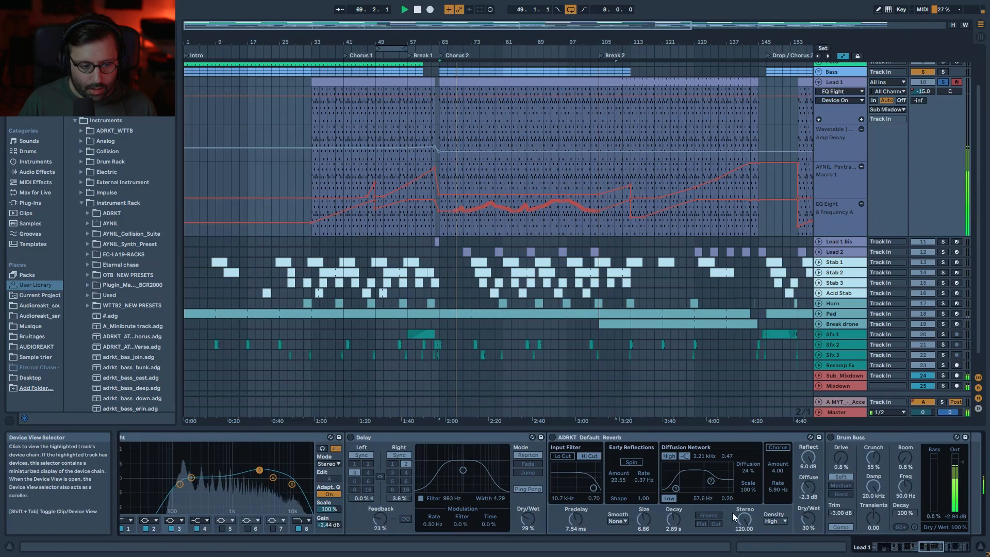
click(349, 437)
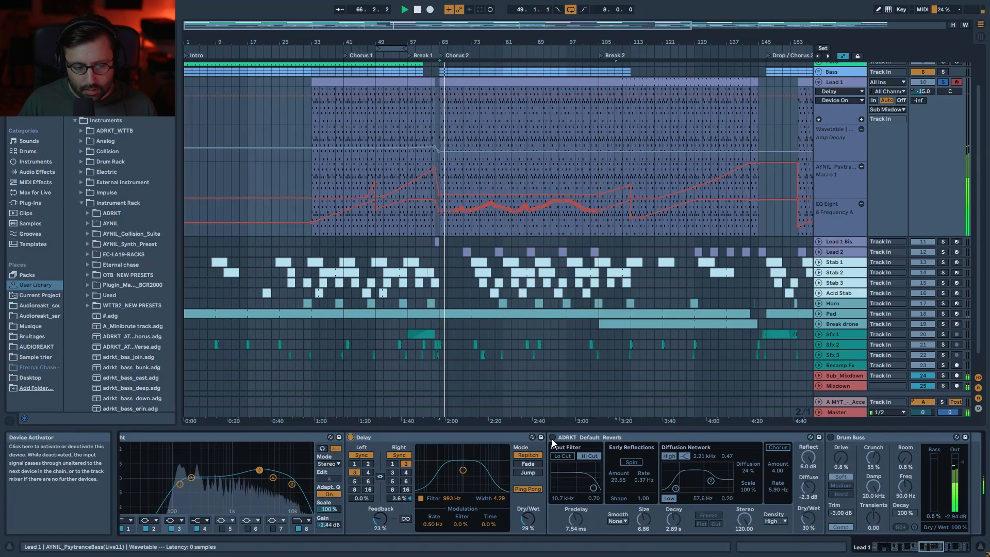
Play Lead 1 from Chorus 2 while testing the right channel's offset in the Delay
key(space)
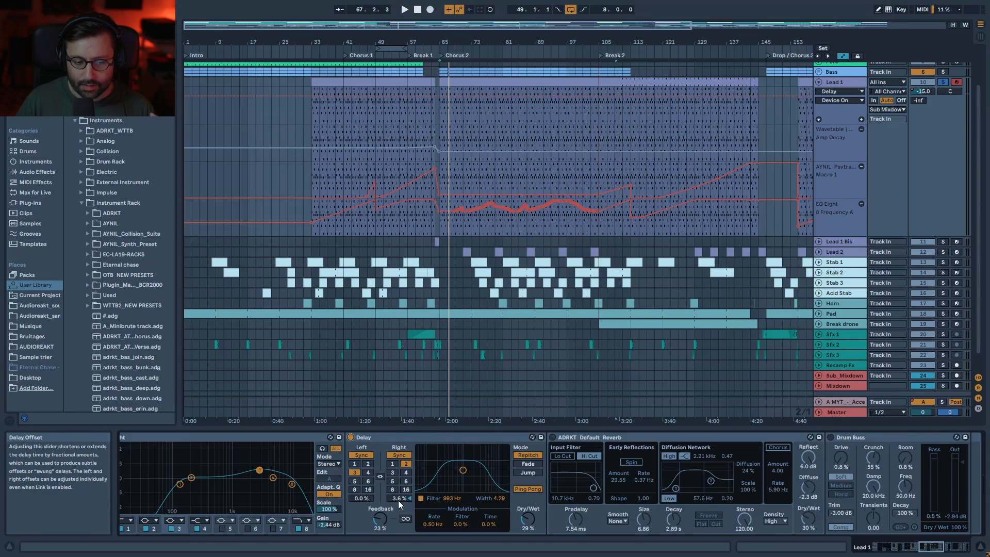
click(398, 499)
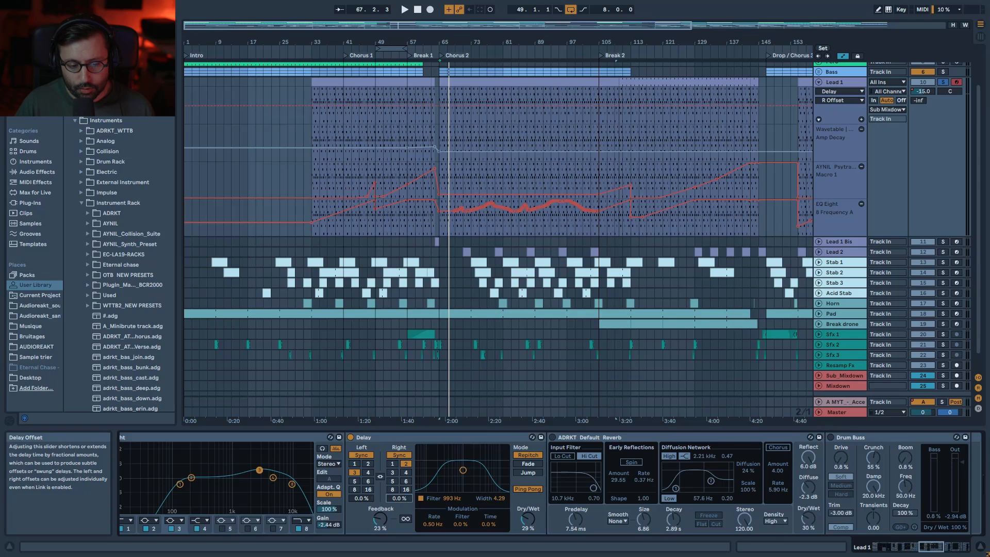
key(space)
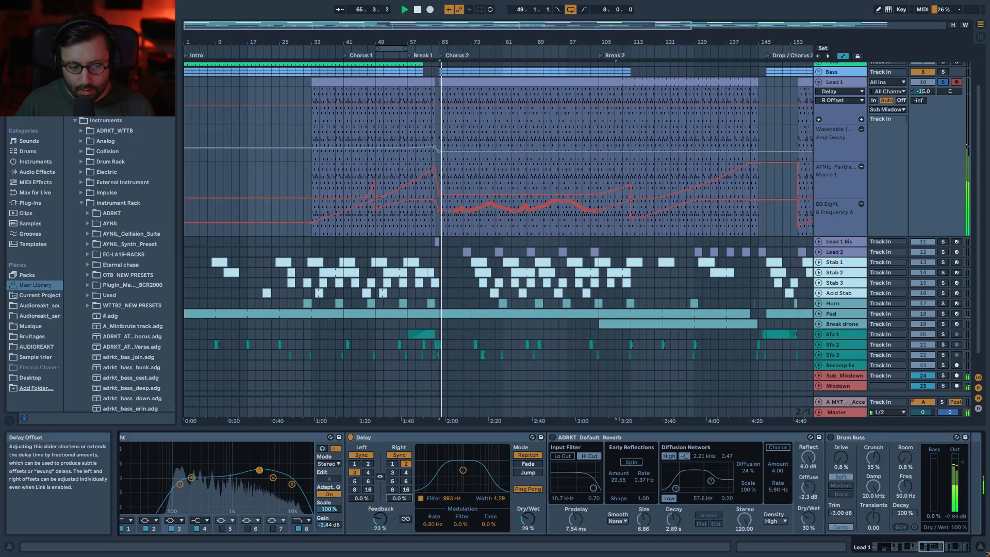
mouse_move(400, 504)
mouse_down()
mouse_move(400, 495)
mouse_move(405, 503)
mouse_up()
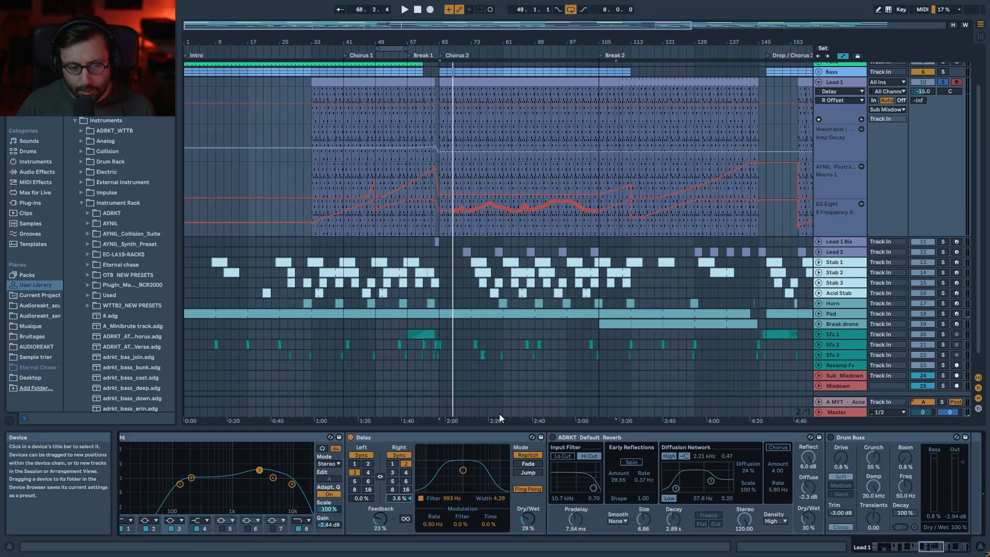
Switch on Lead 1's ADRKT Default Reverb, play from Chorus 2, and show the Drum Buss and Compressor after it
click(552, 439)
key(space)
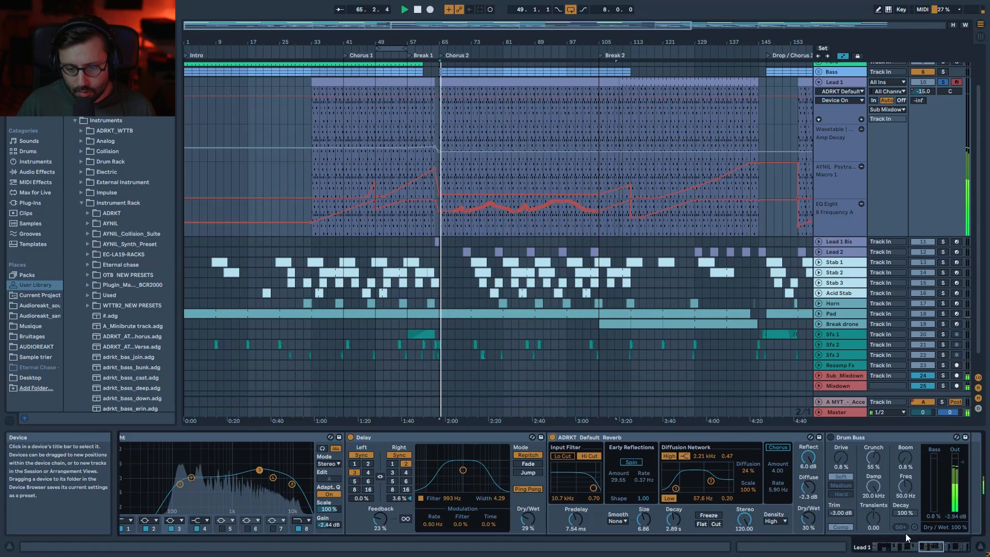
drag(924, 546, 929, 546)
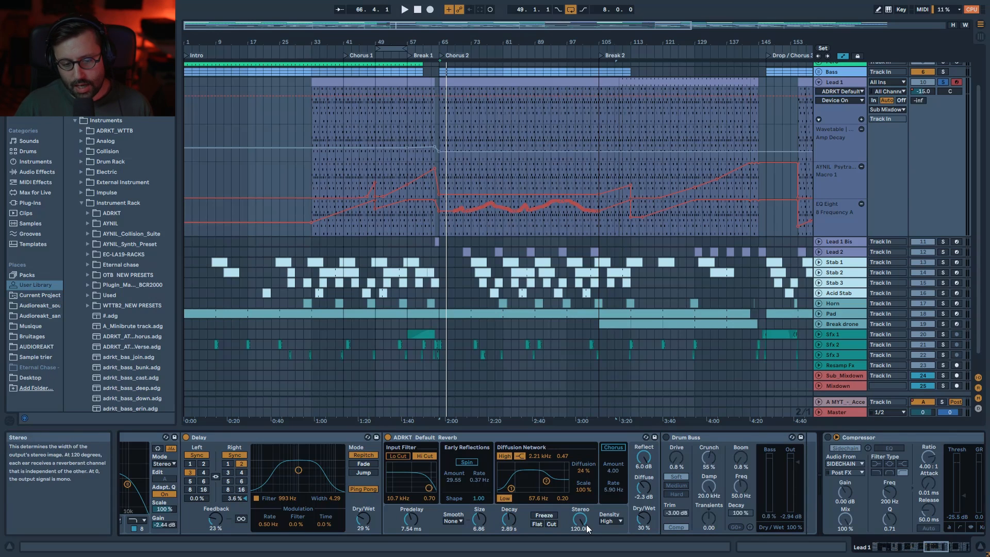
Switch on Lead 1's Drum Buss and play from Chorus 2 while testing its Comp switch and Crunch amount
key(space)
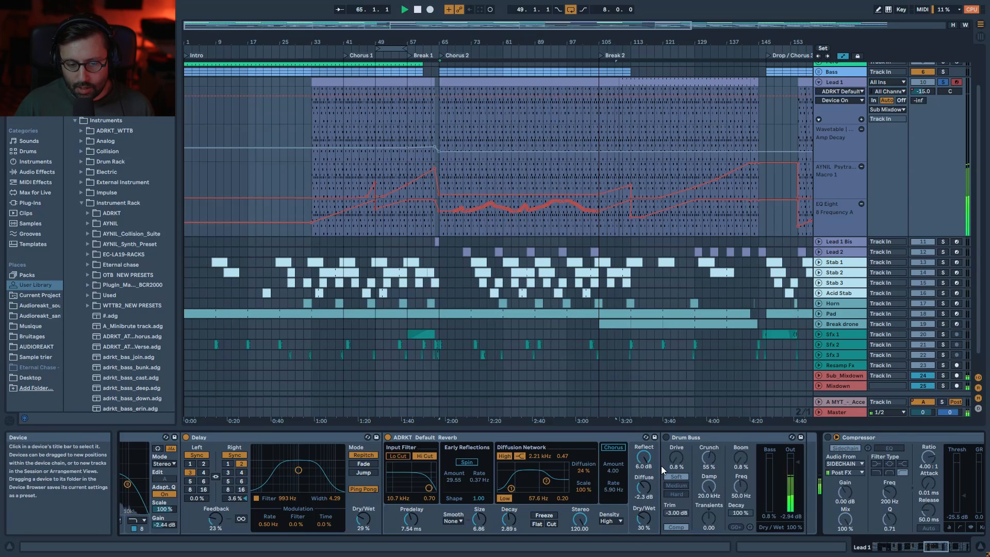
click(665, 438)
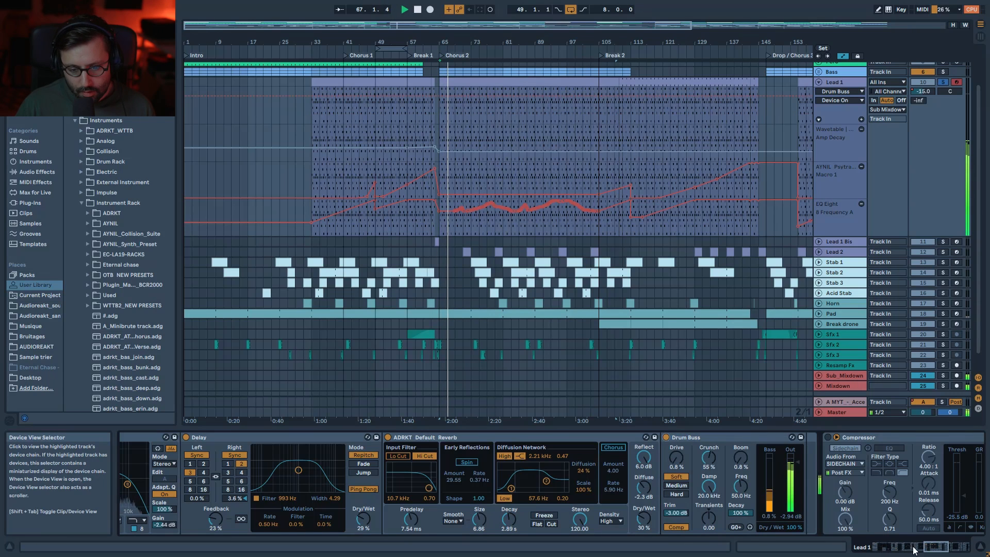
click(942, 550)
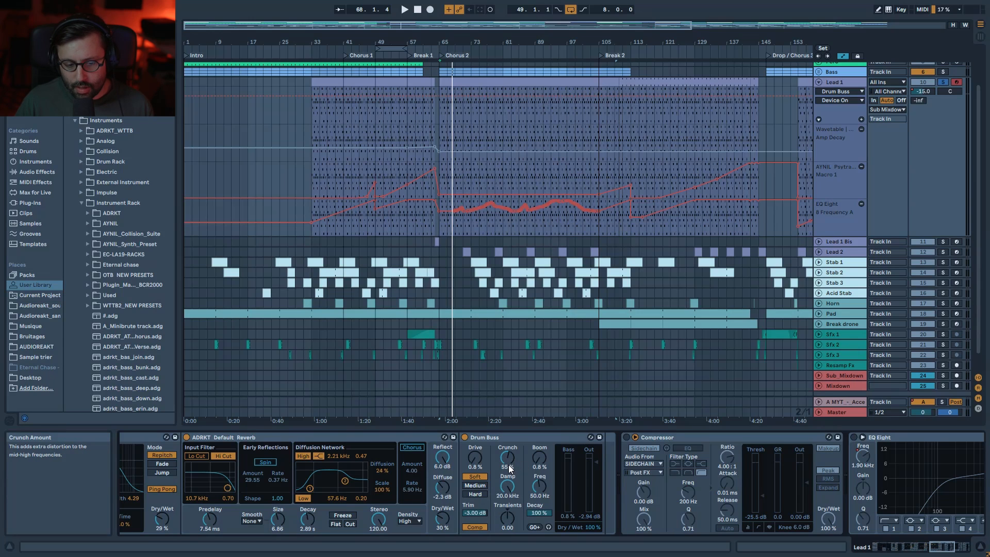
click(479, 528)
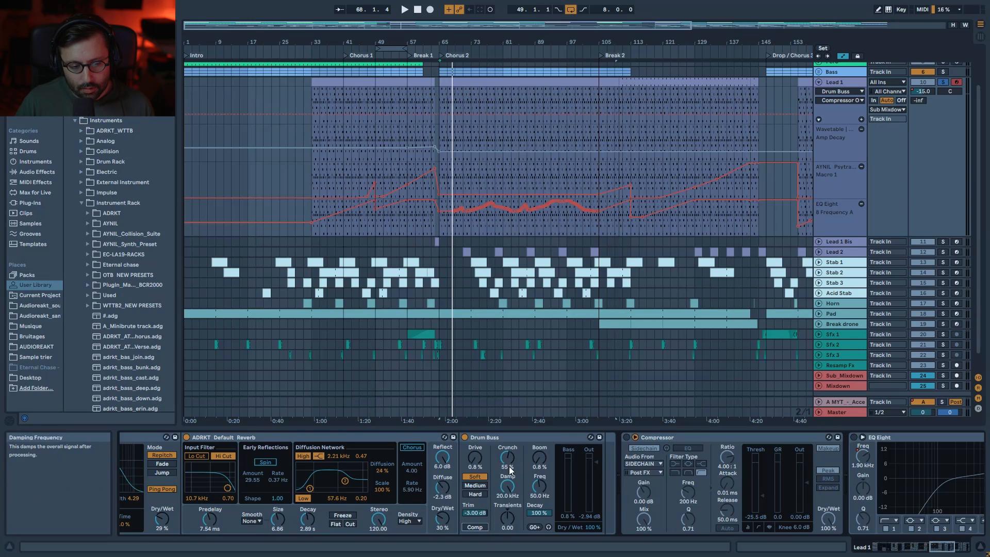
key(space)
click(481, 528)
drag(507, 457, 508, 432)
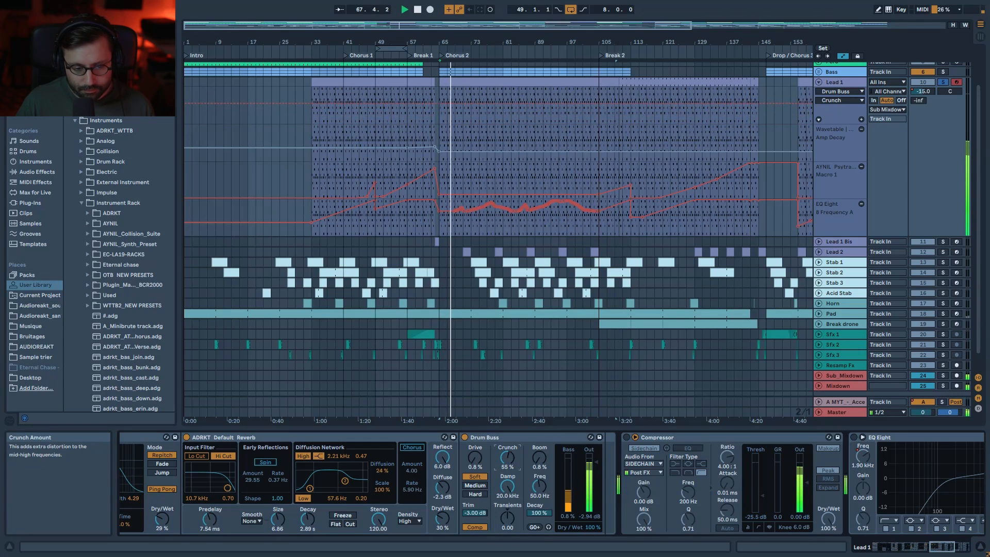
key(space)
Switch on the Compressor sidechained from the SIDECHAIN track in Lead 1's chain and play from Chorus 2
click(627, 438)
click(627, 438)
key(space)
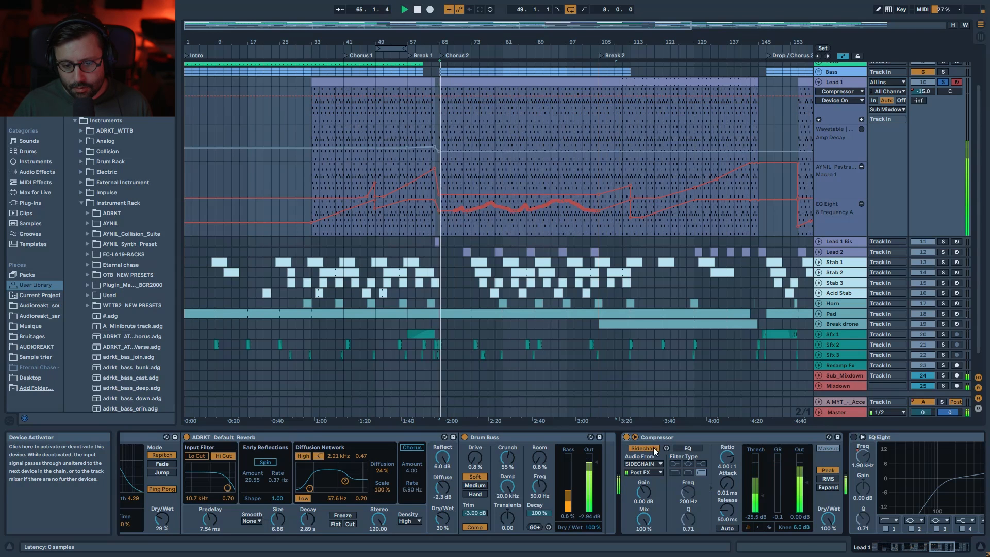
Show the 8 Frequency A automation of the EQ Eight following the sidechain Compressor, and review Lead 1's device chain
click(941, 548)
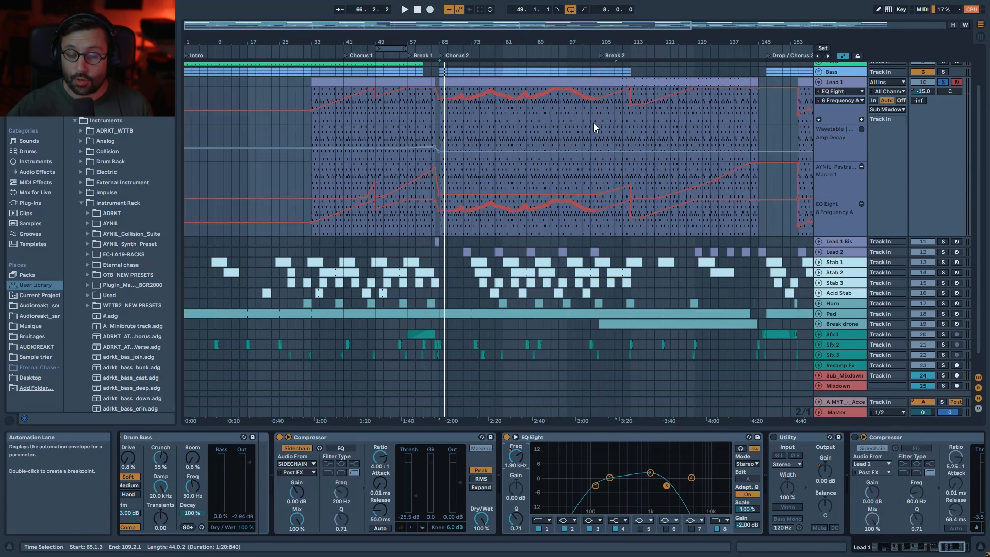
click(885, 549)
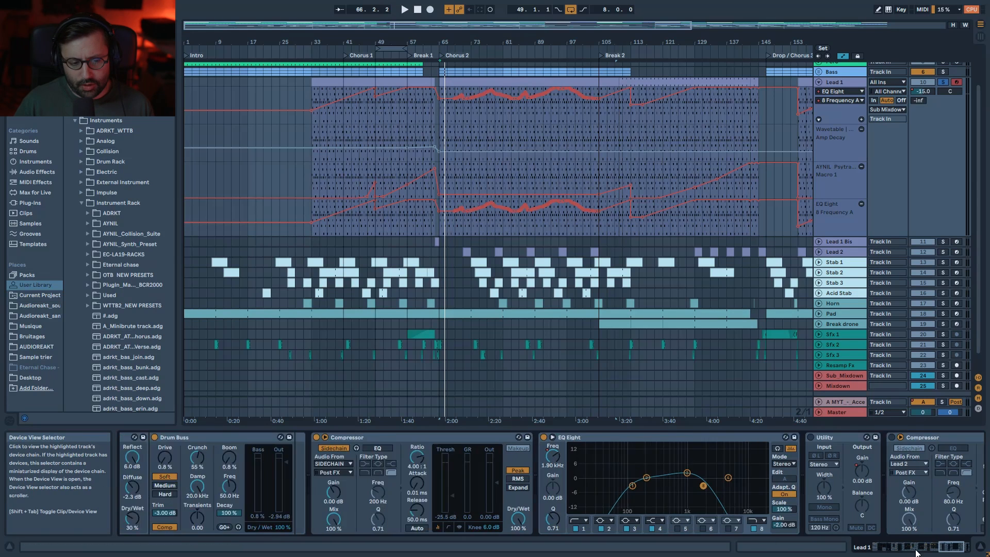
drag(882, 549, 953, 553)
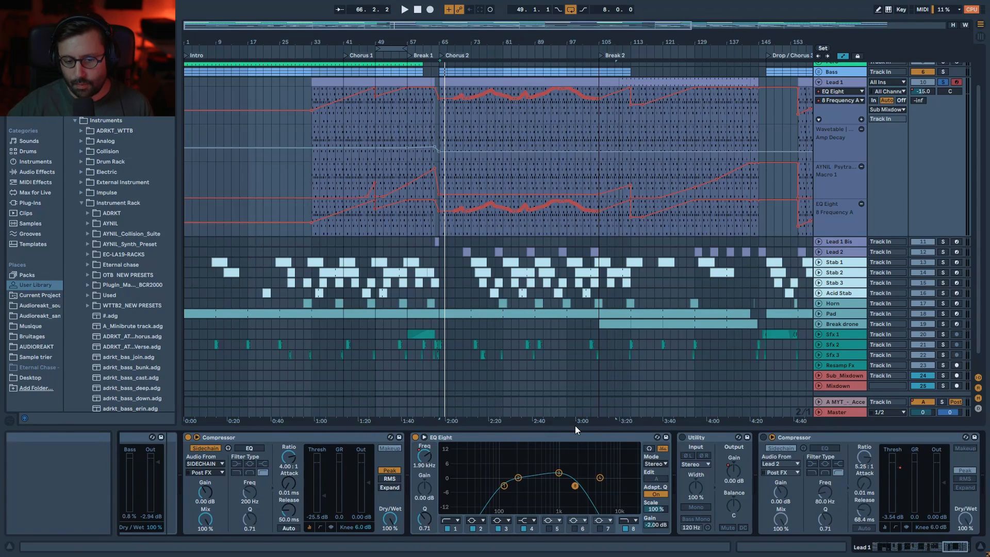
Switch on Lead 1's Utility, show its Gain automation, and inspect the Compressor sidechained from Lead 2
click(683, 437)
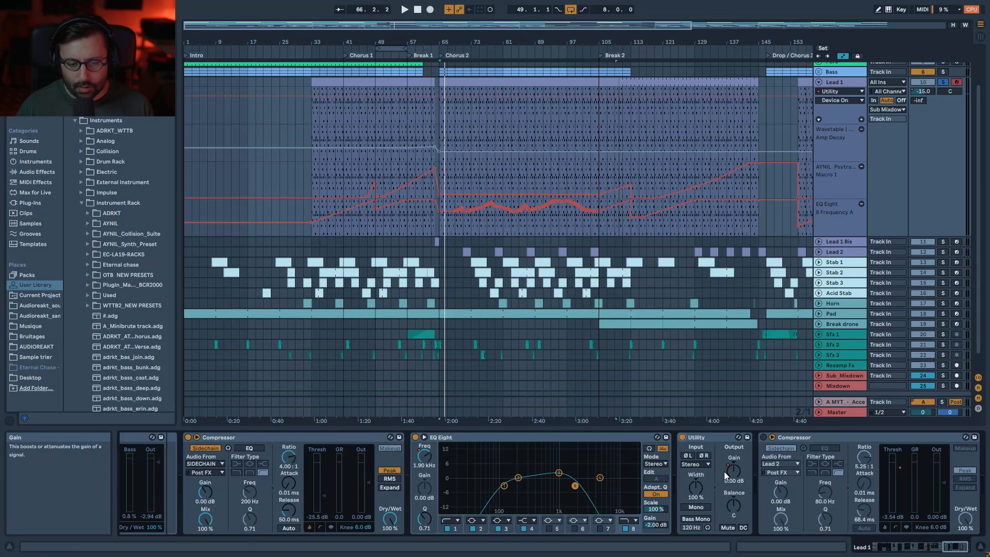
click(735, 472)
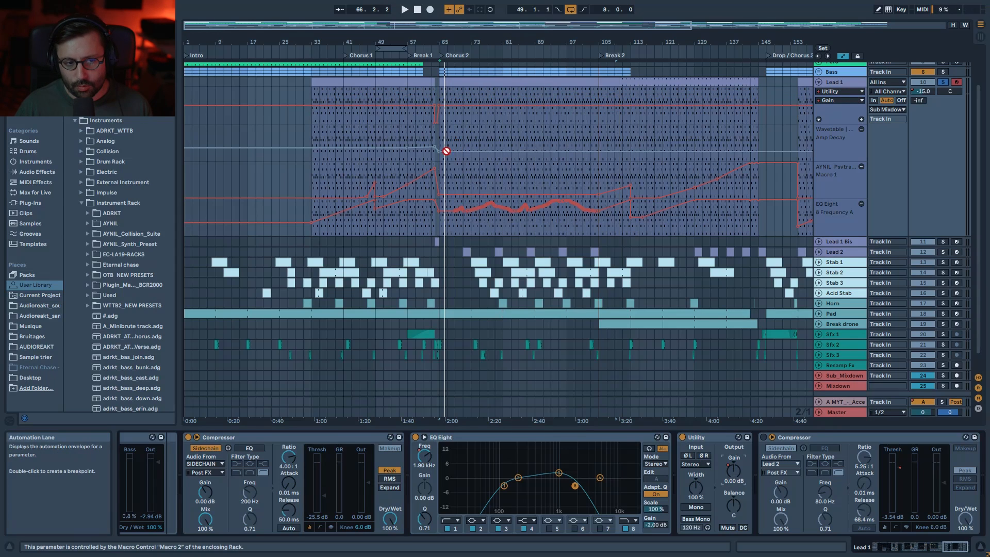
click(892, 478)
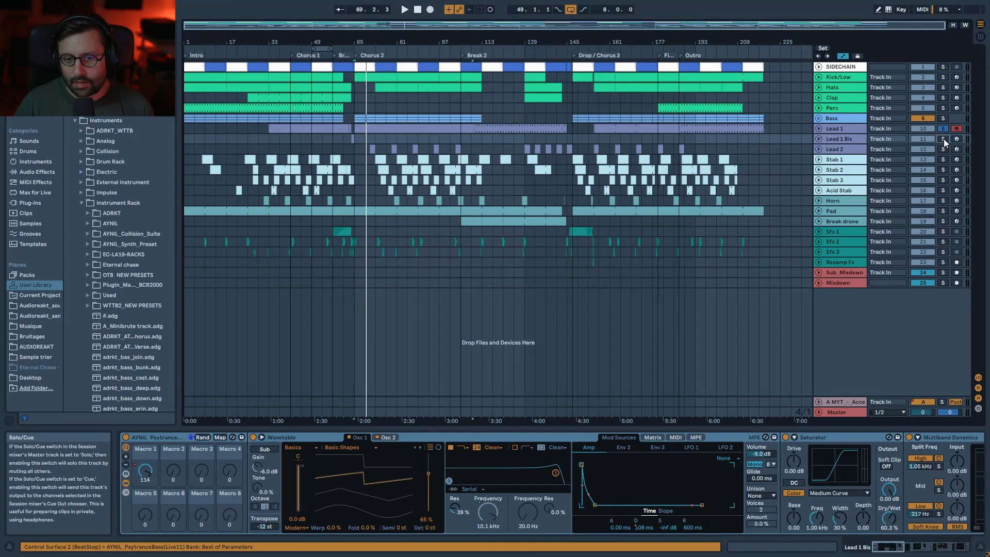
Unfold the Lead 1 Bis track and play its short clip just before Chorus 2 in solo
drag(346, 26, 370, 105)
click(617, 140)
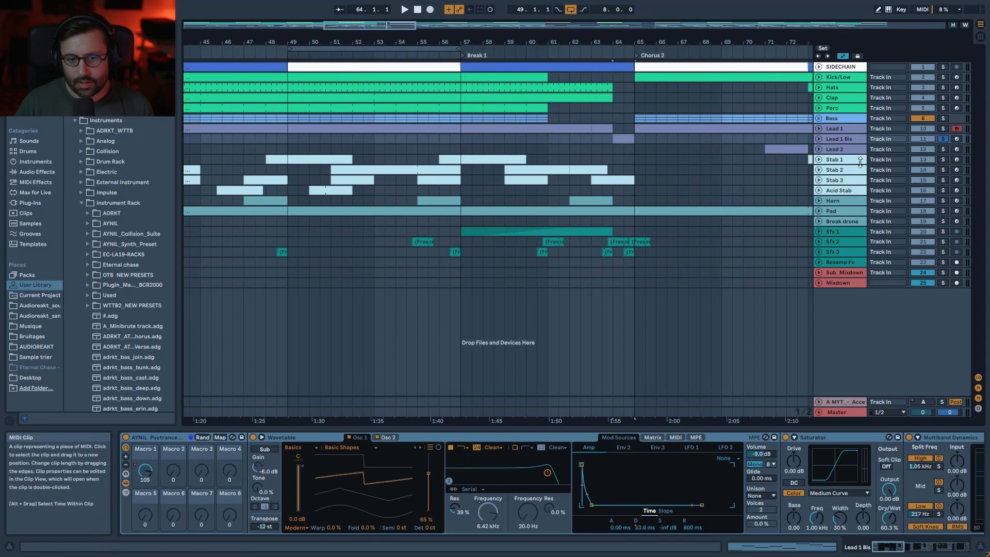
click(819, 139)
key(space)
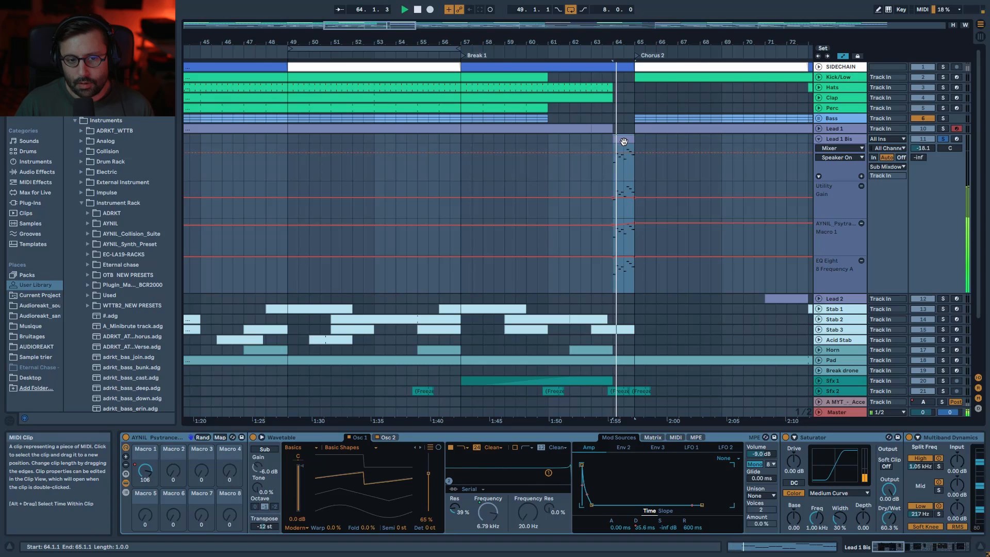
key(space)
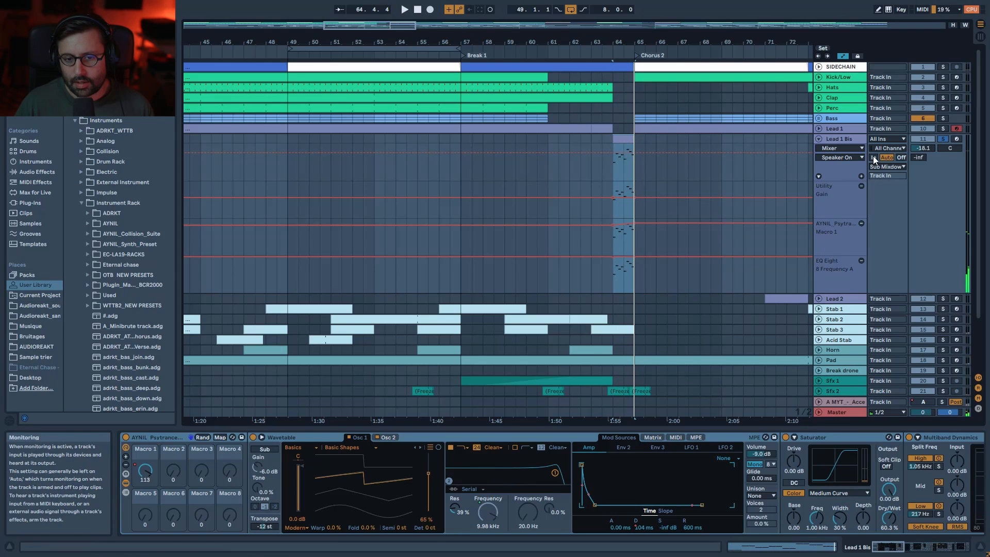
click(820, 129)
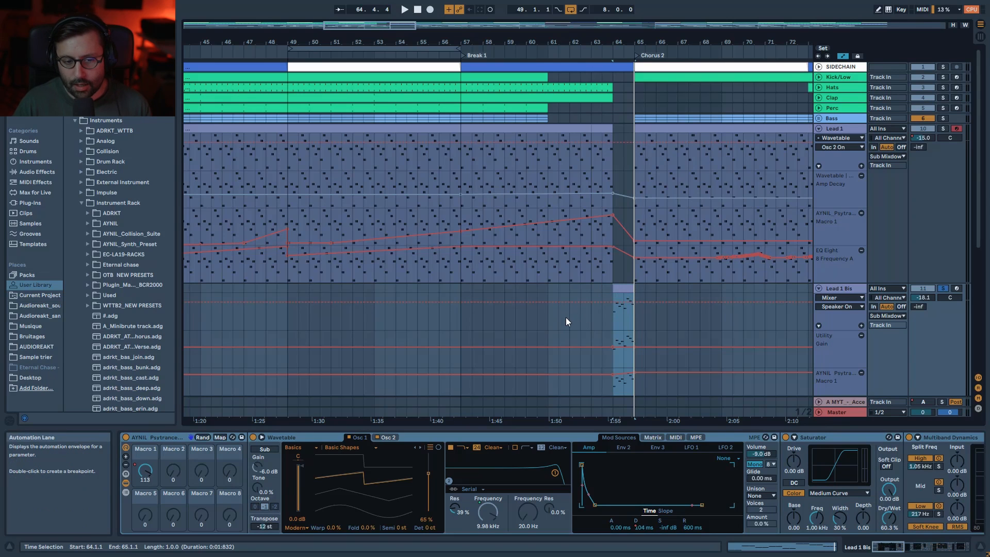
key(space)
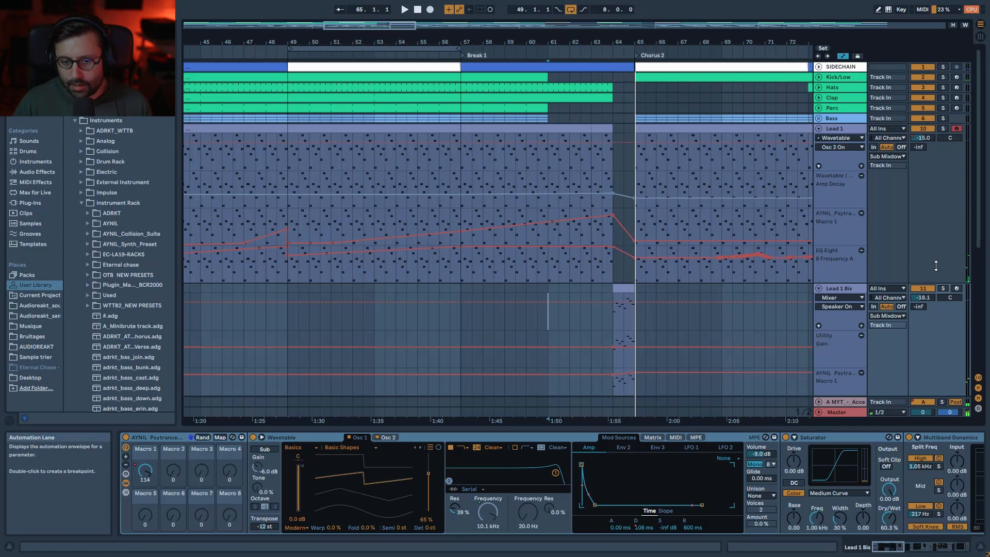
click(935, 550)
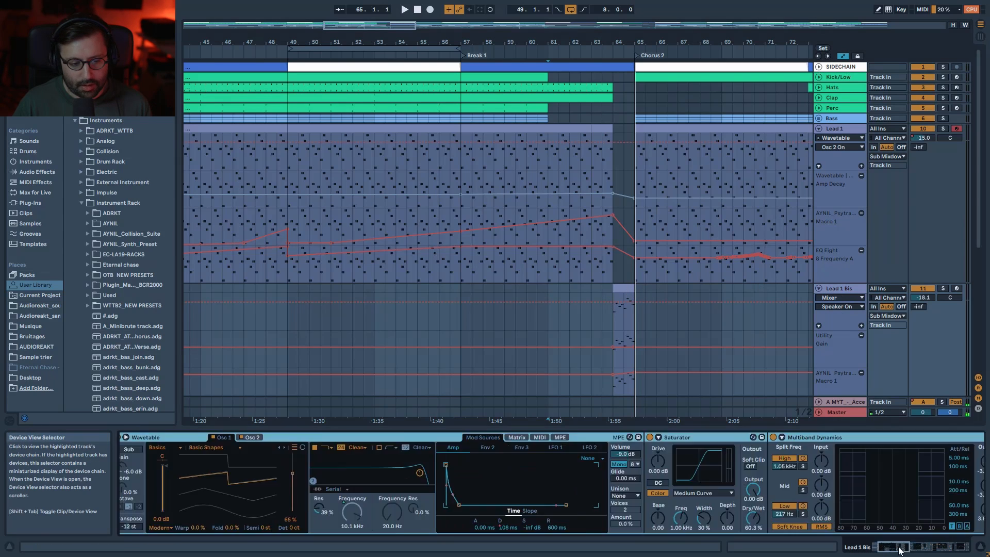
drag(932, 549, 877, 546)
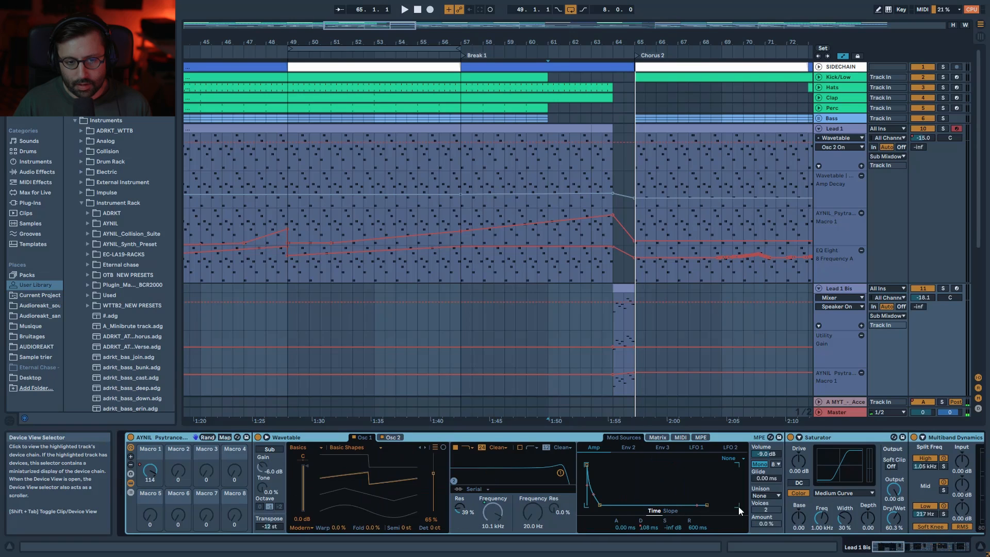
Fold the Lead 1 and Lead 1 Bis tracks and solo the Lead 2 track
click(819, 128)
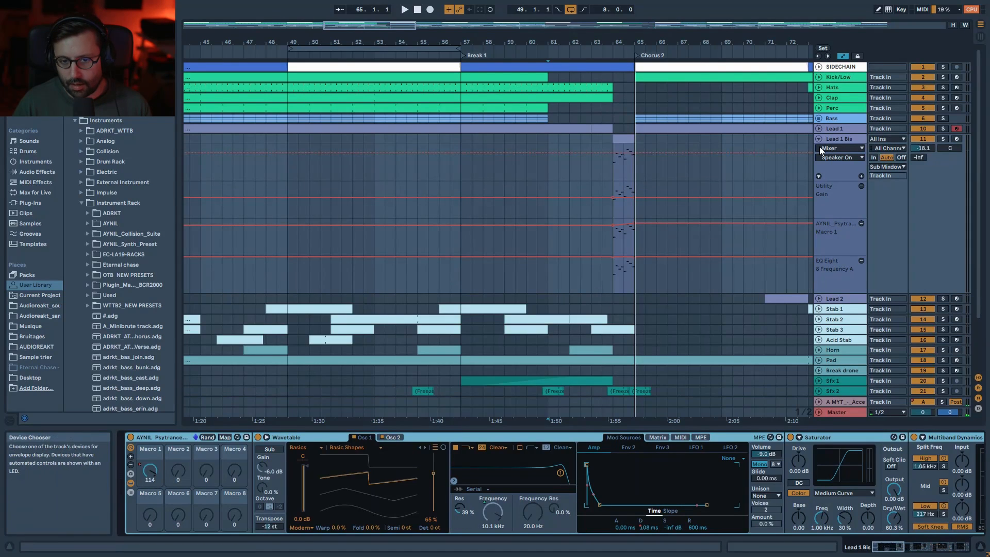
click(819, 140)
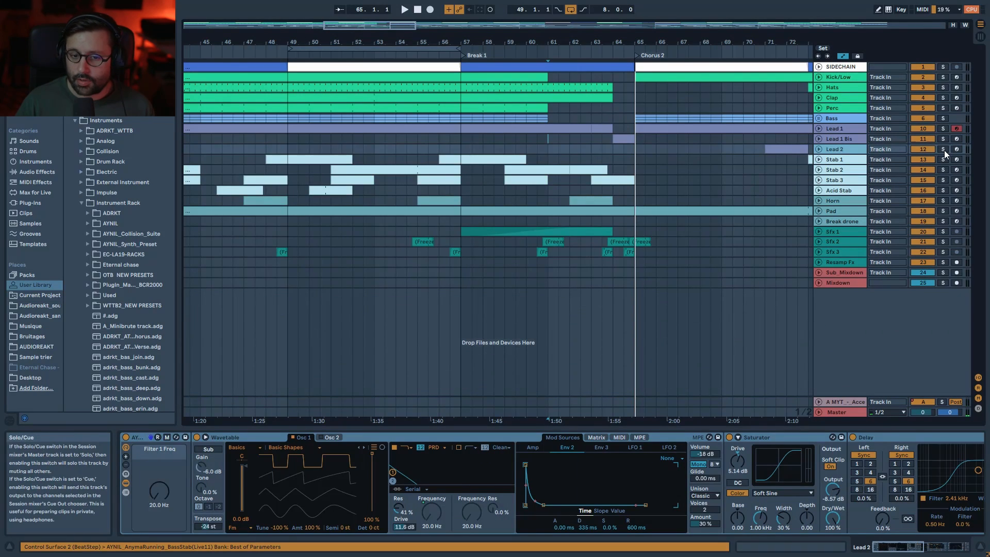
click(943, 149)
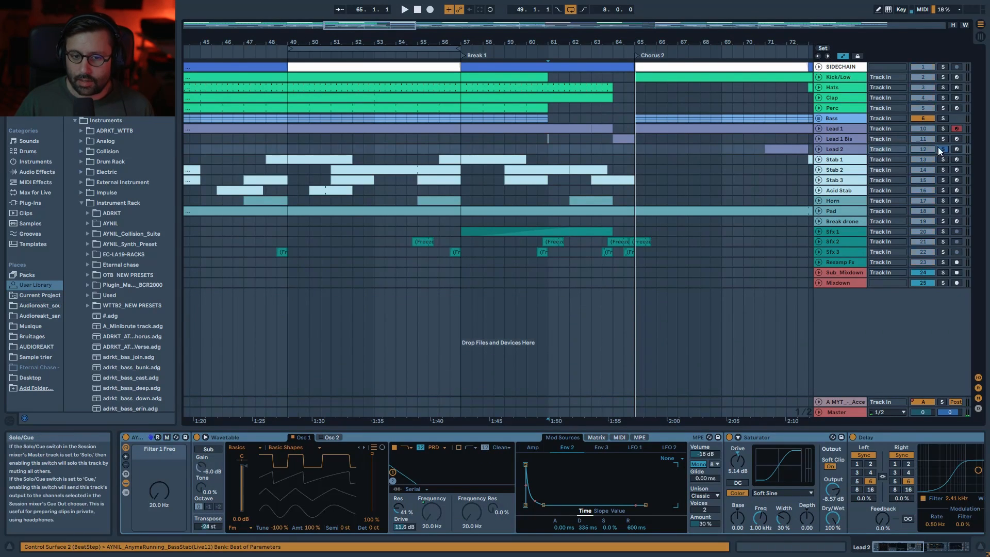
Unfold the Lead 2 track and listen to its first clip, at bar 71 in Chorus 2
key(space)
key(x)
click(819, 149)
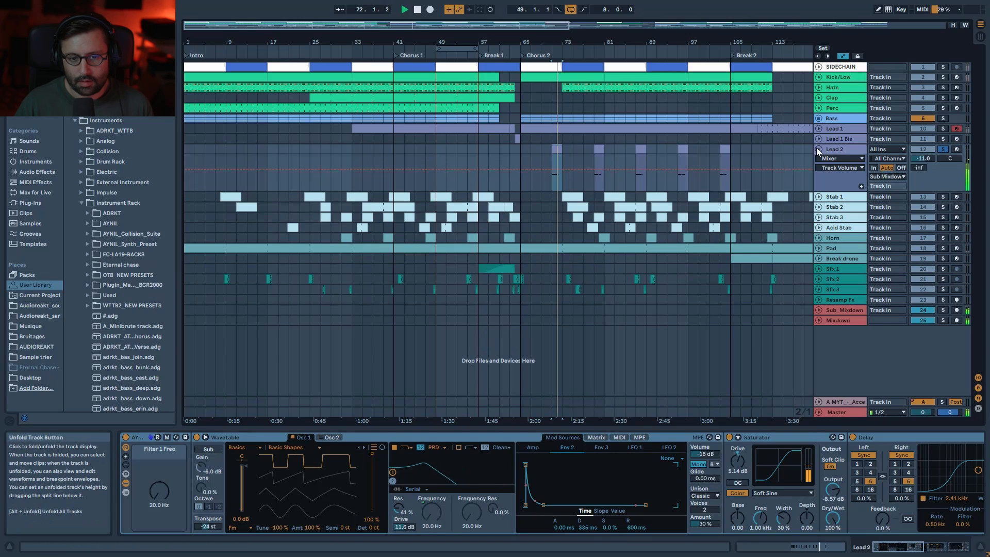
drag(559, 42, 689, 219)
key(space)
Inspect the notes of the first Lead 2 clip, return to its devices, and view the repeated clips across Chorus 2
double_click(665, 151)
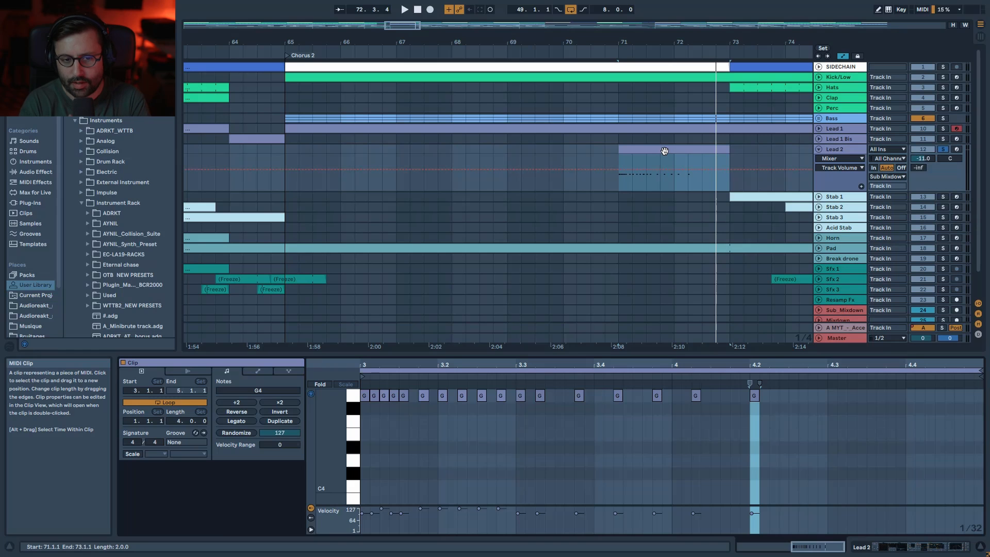
key(shift+Tab)
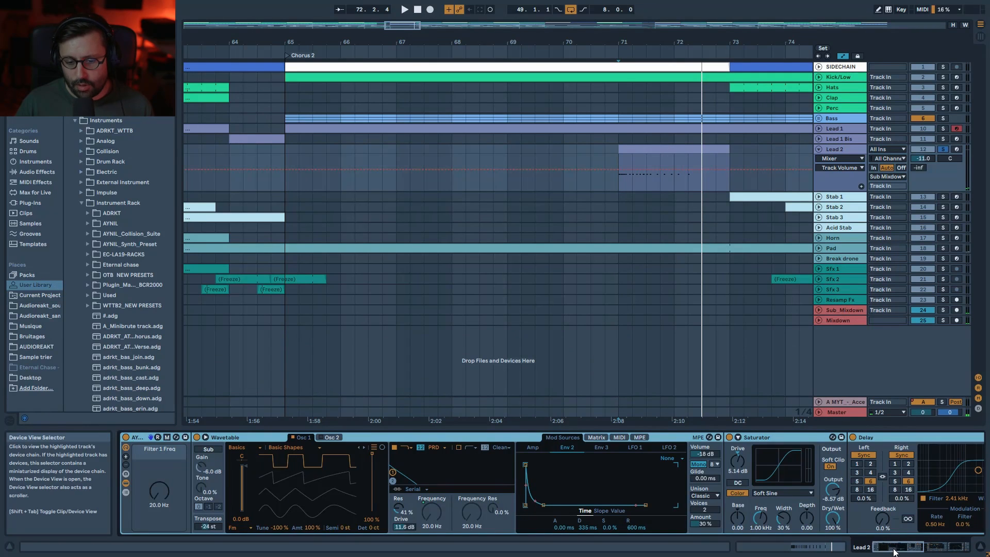
drag(456, 26, 502, 4)
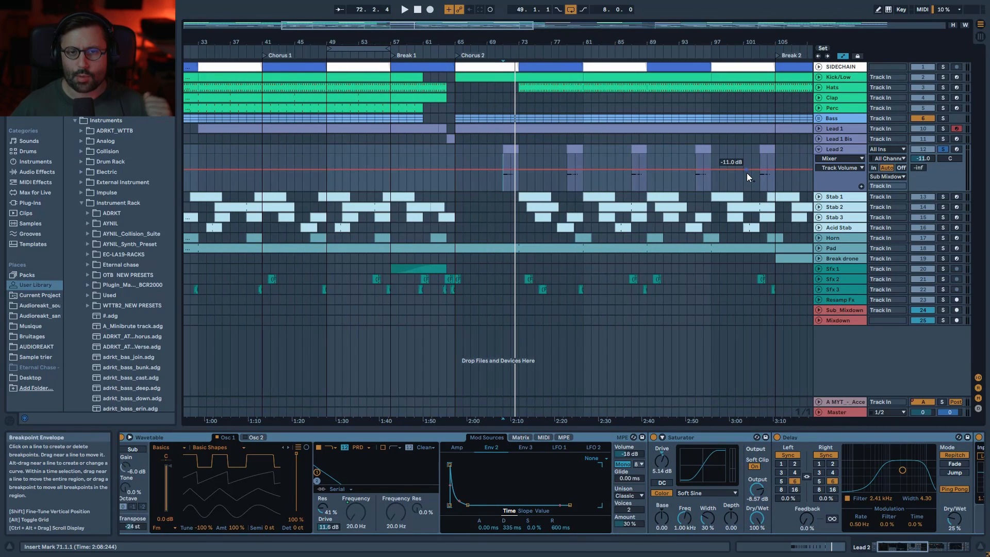
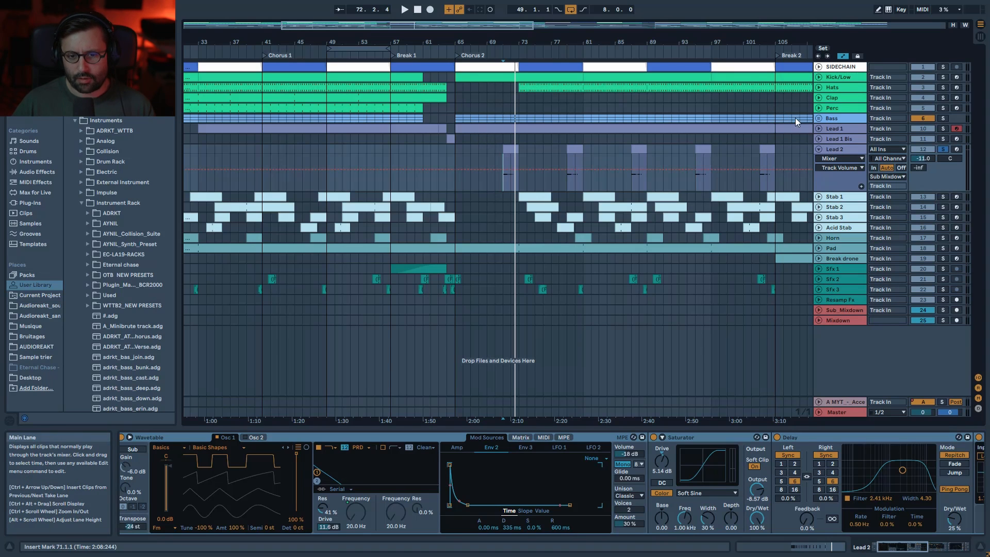
click(819, 129)
click(819, 128)
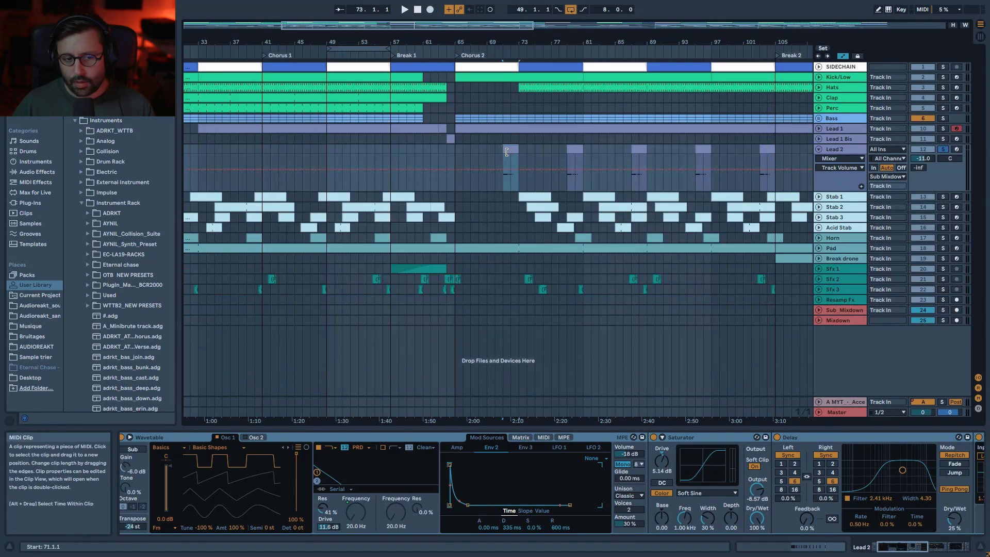
Deactivate the Saturator, Delay and Reverb on Lead 2 to isolate the dry Wavetable sound
scroll(541, 480, down, 10)
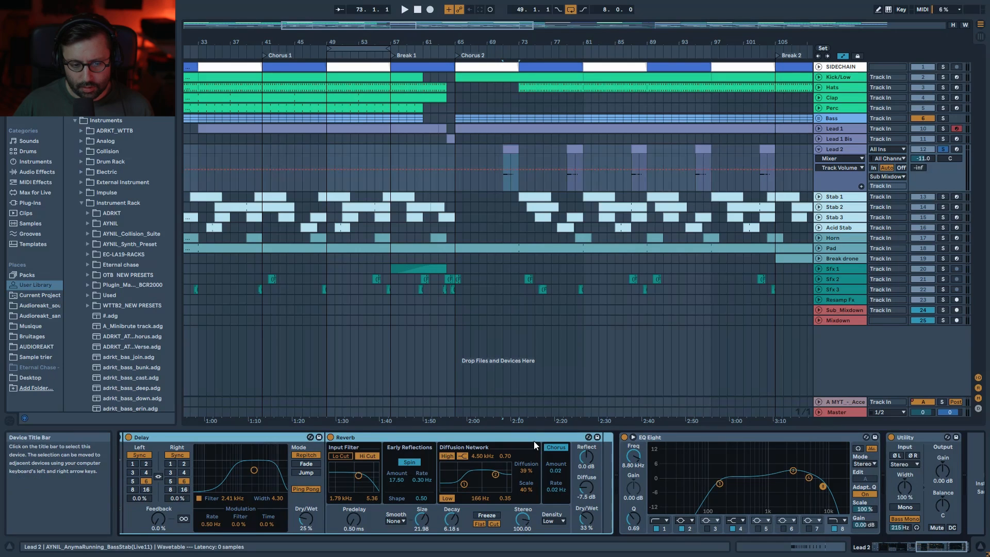
click(534, 440)
drag(929, 546, 864, 546)
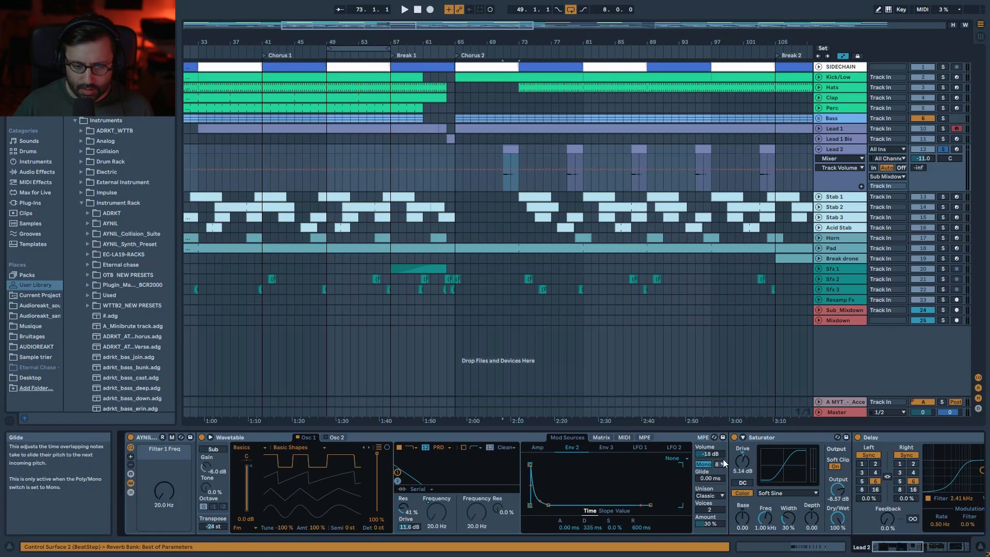
shift+click(769, 438)
key(0)
Audition Wavetable's oscillator 1 with its effect mode set to None, and restore the Fm mode
click(255, 440)
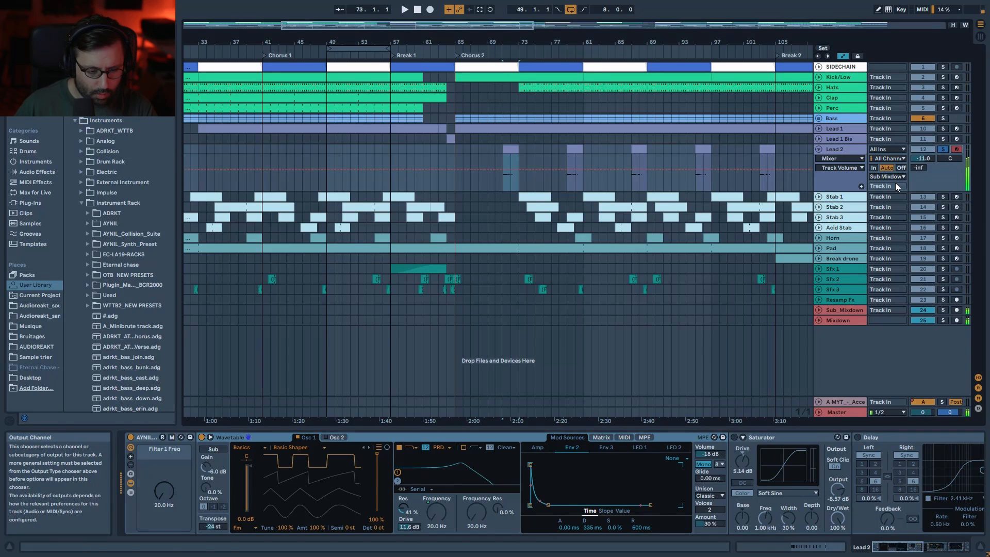
click(255, 527)
click(257, 503)
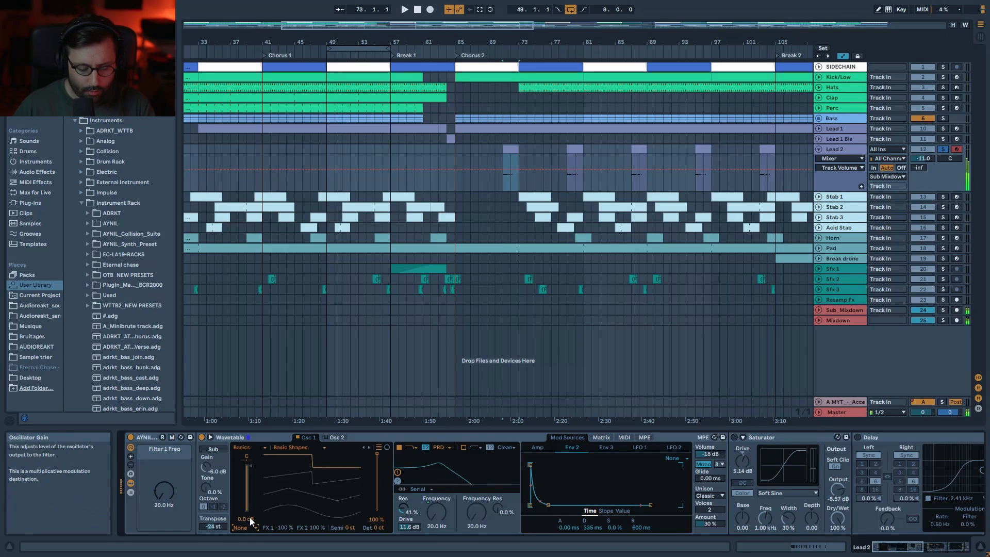
click(250, 526)
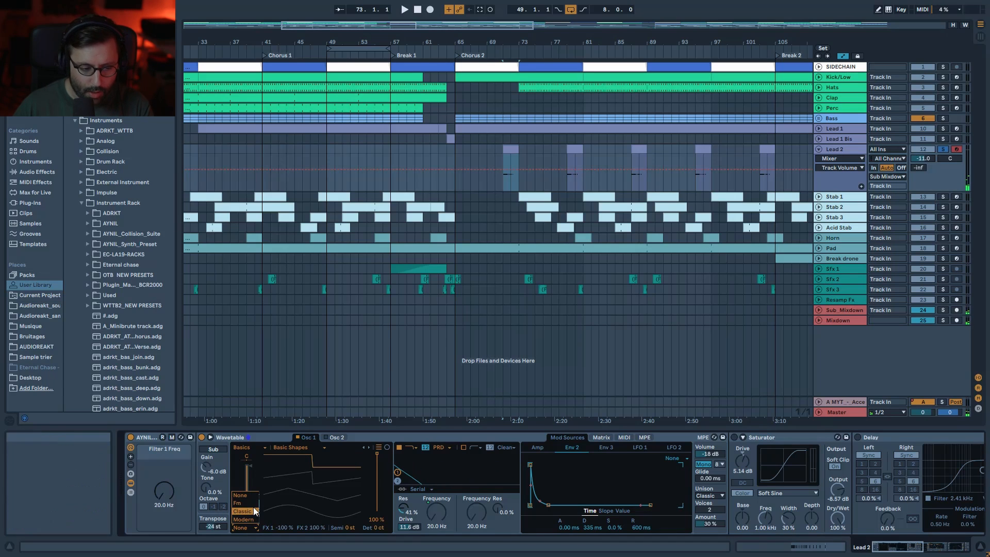
click(254, 503)
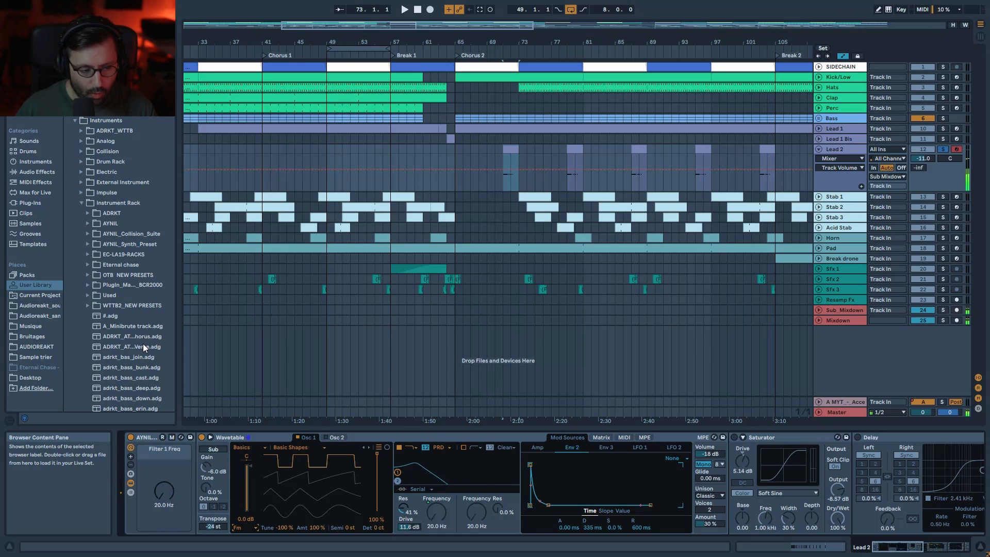
Review Wavetable's matrix routings of Env 2 to Filter 1 Freq and Env 3 to Pitch, along with both envelopes' settings
click(591, 438)
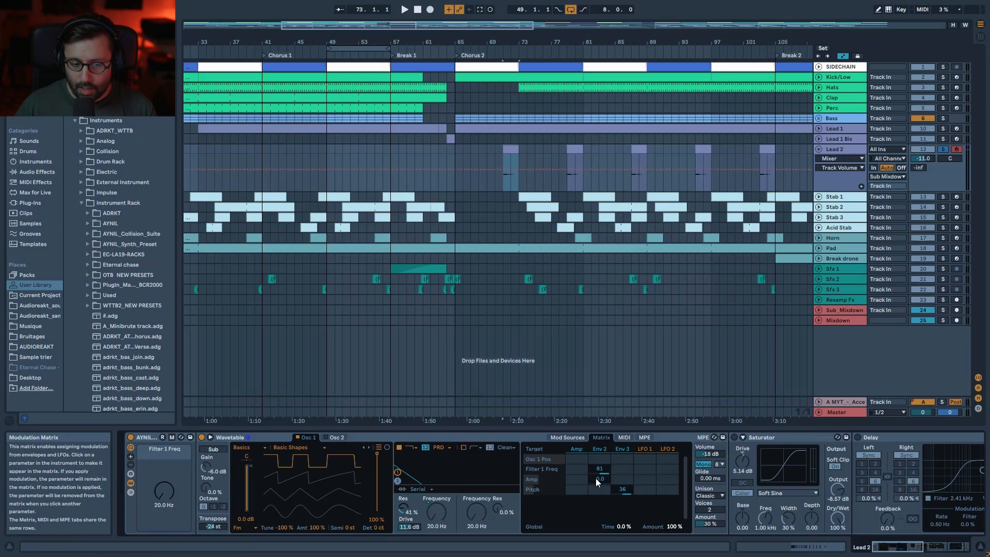
click(608, 448)
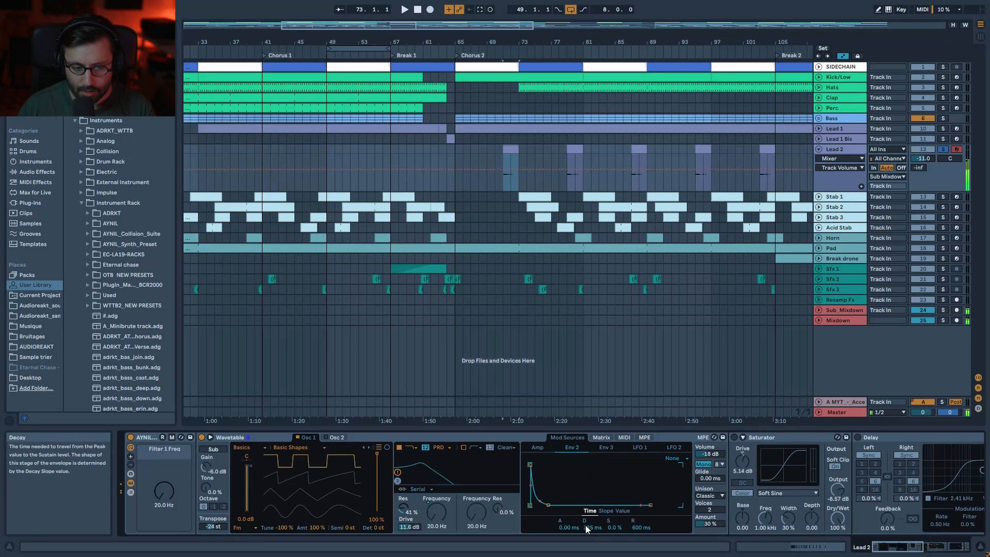
click(601, 438)
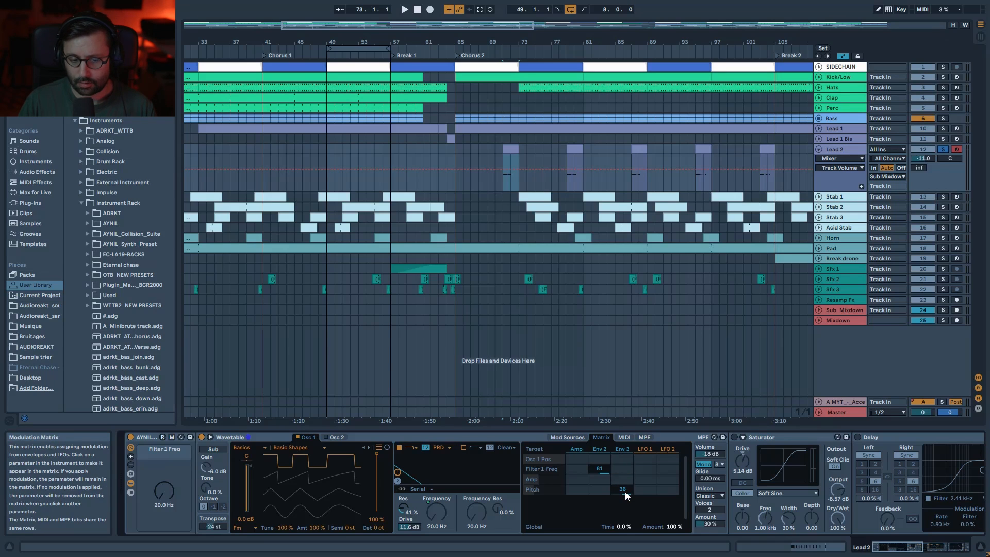
click(623, 449)
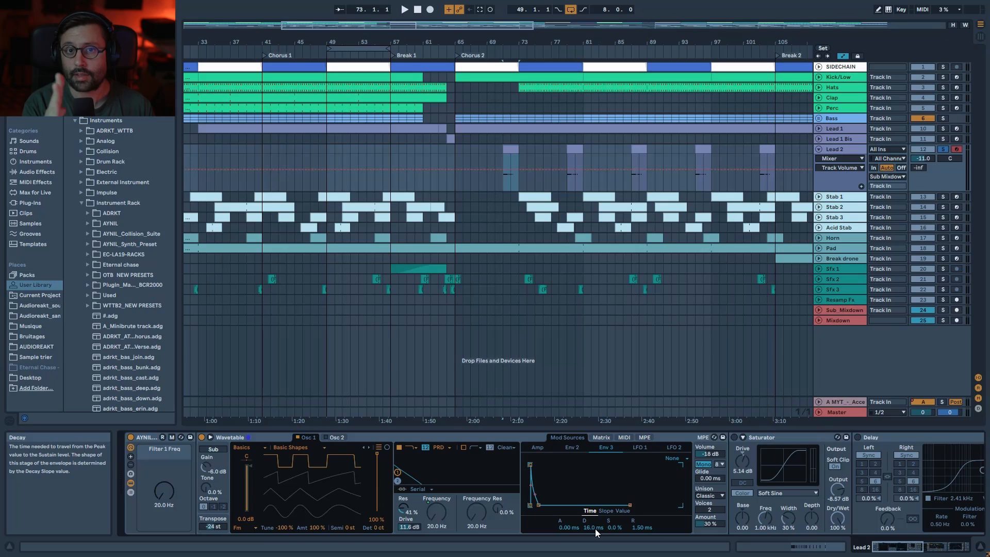
click(602, 438)
drag(624, 491, 623, 508)
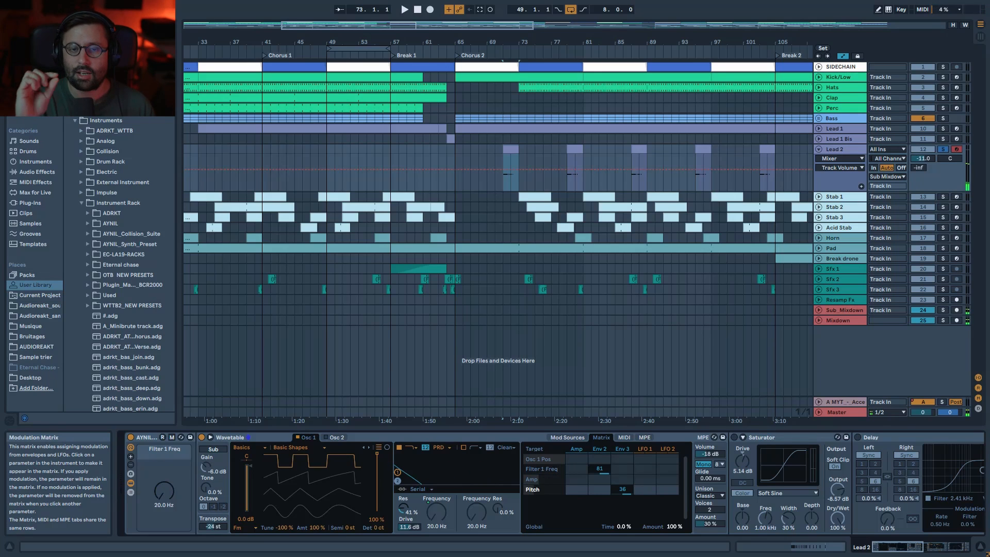
Audition the Wavetable sound with Unison set to None, and restore the Classic unison mode
click(709, 496)
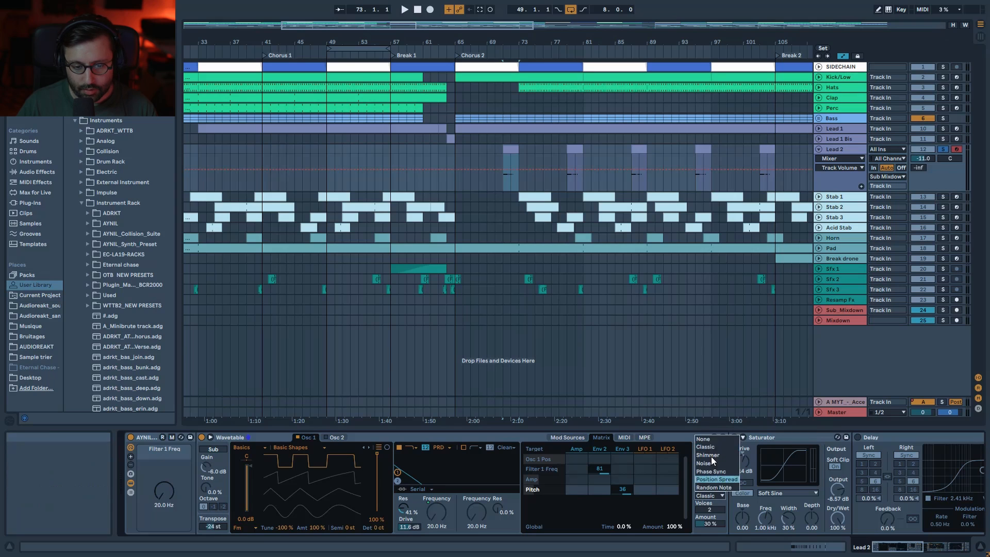
click(716, 438)
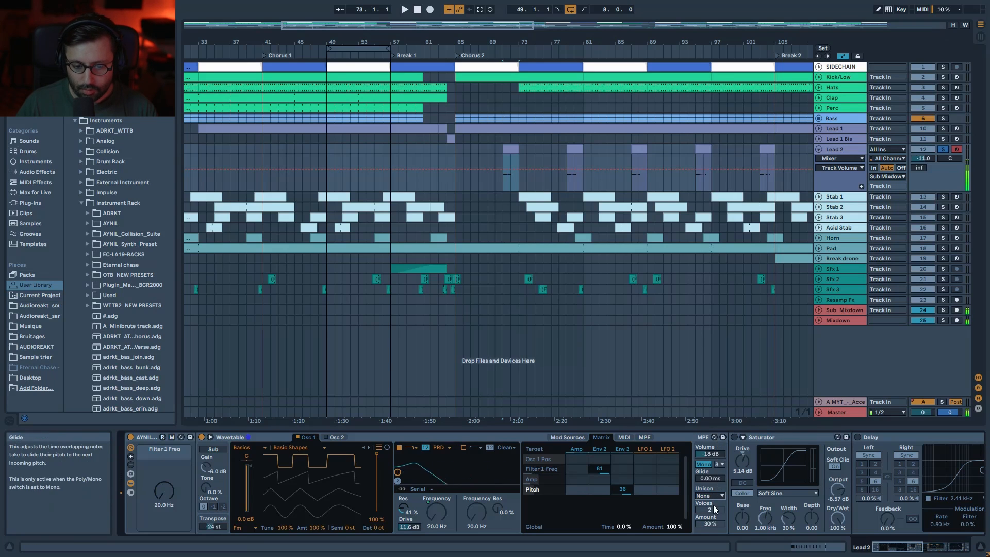
click(715, 496)
click(719, 447)
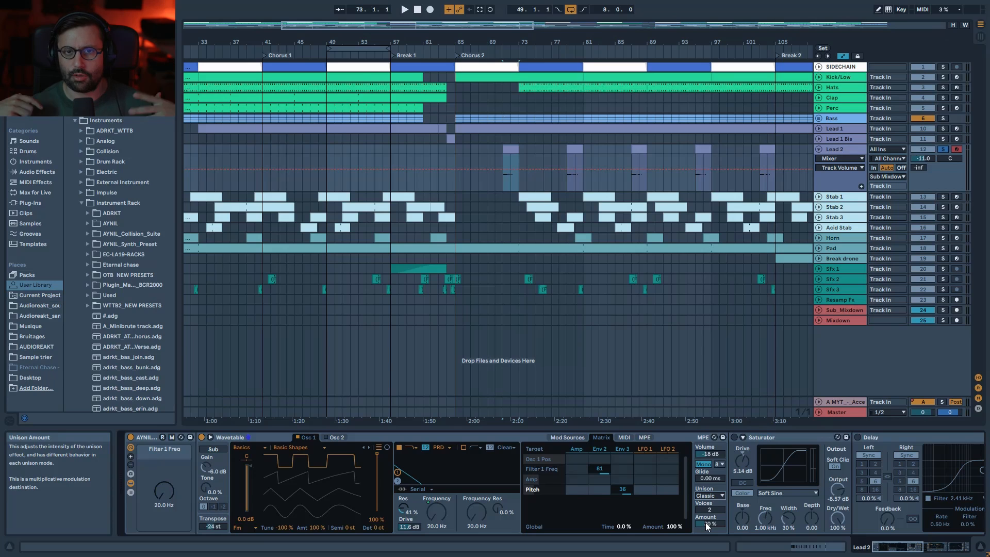
Reactivate the Saturator, Delay and Reverb one by one on Lead 2, and inspect the EQ Eight that follows them
click(568, 437)
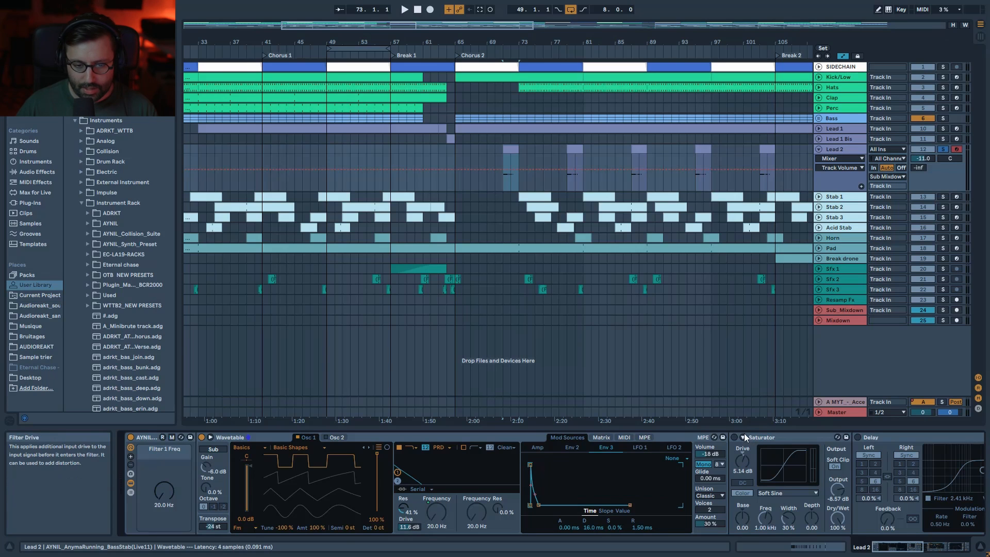
click(733, 437)
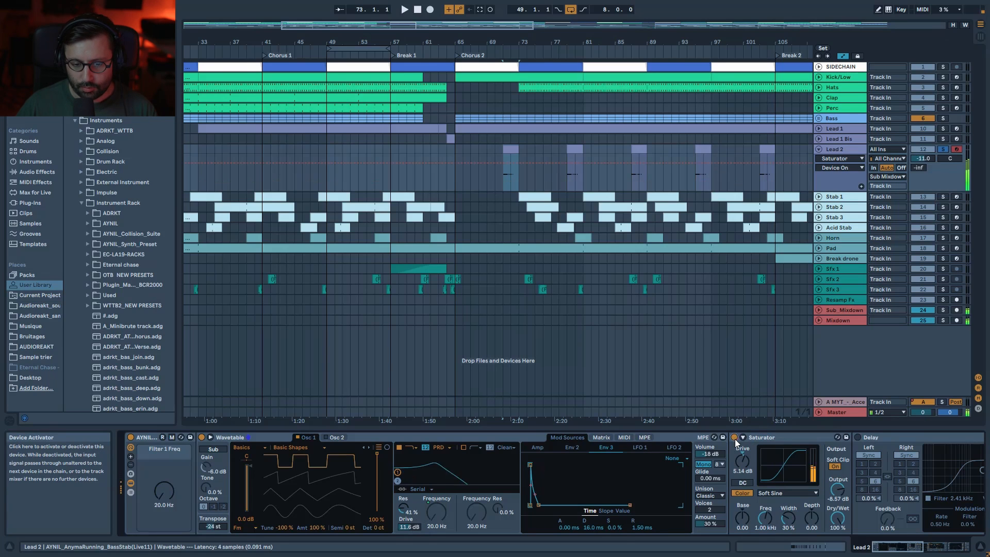
click(858, 437)
click(906, 548)
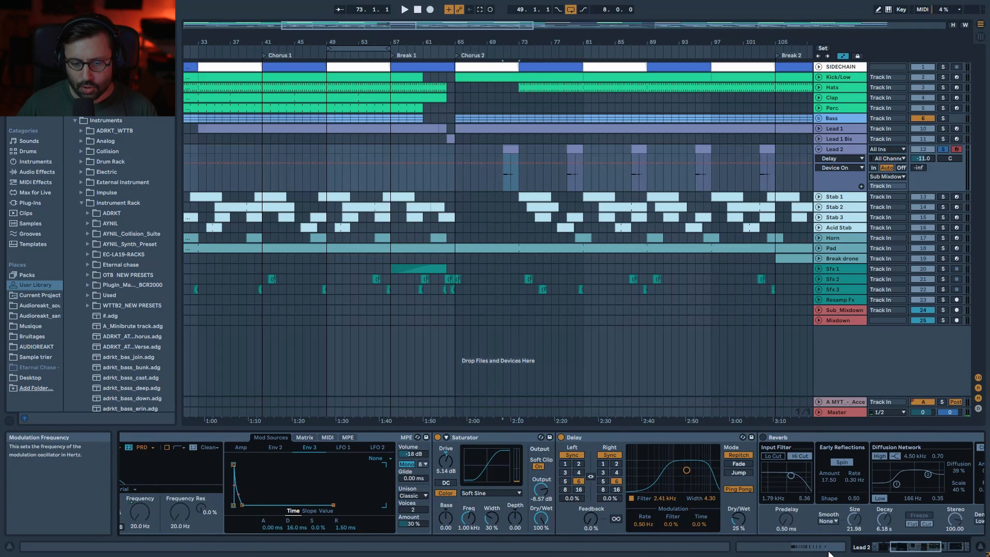
drag(917, 548, 926, 547)
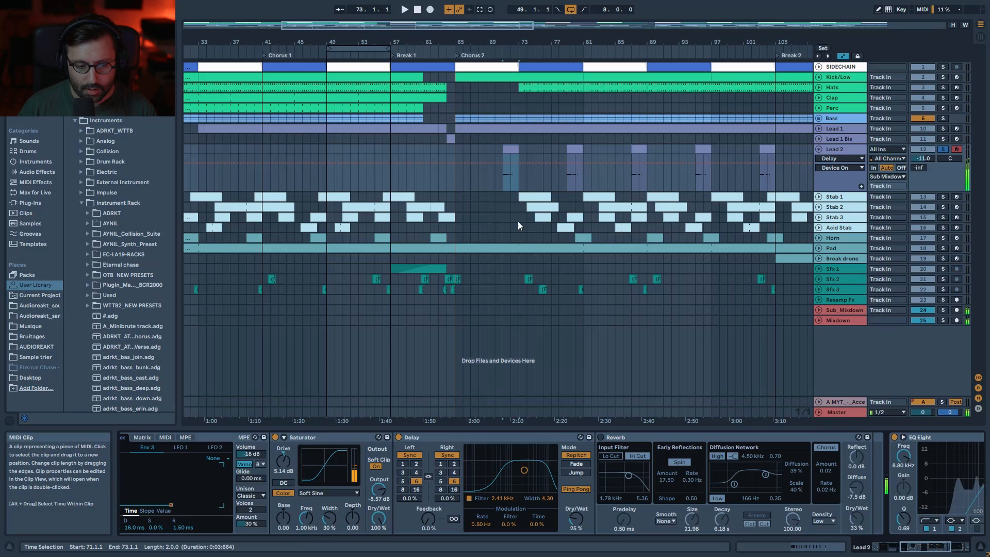
click(600, 438)
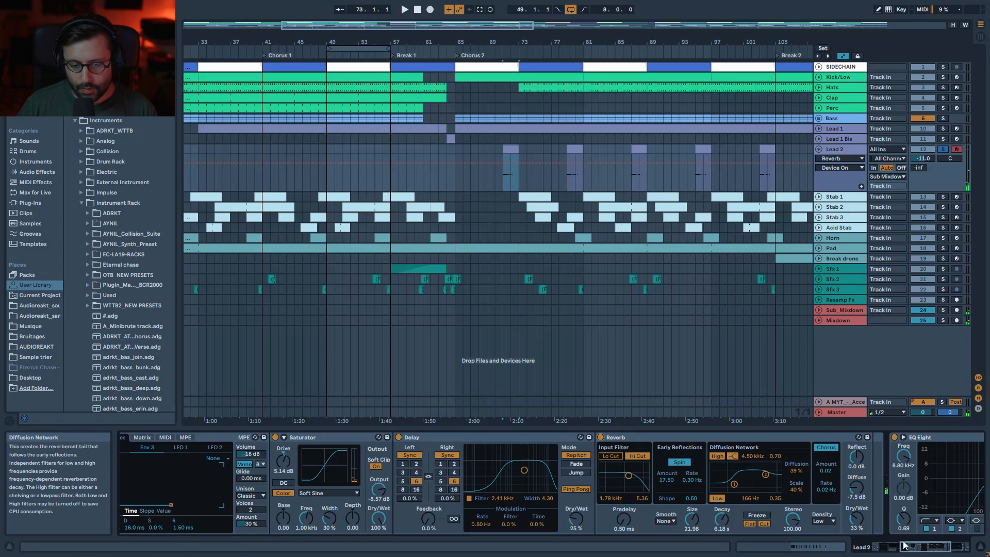
scroll(634, 516, right, 3)
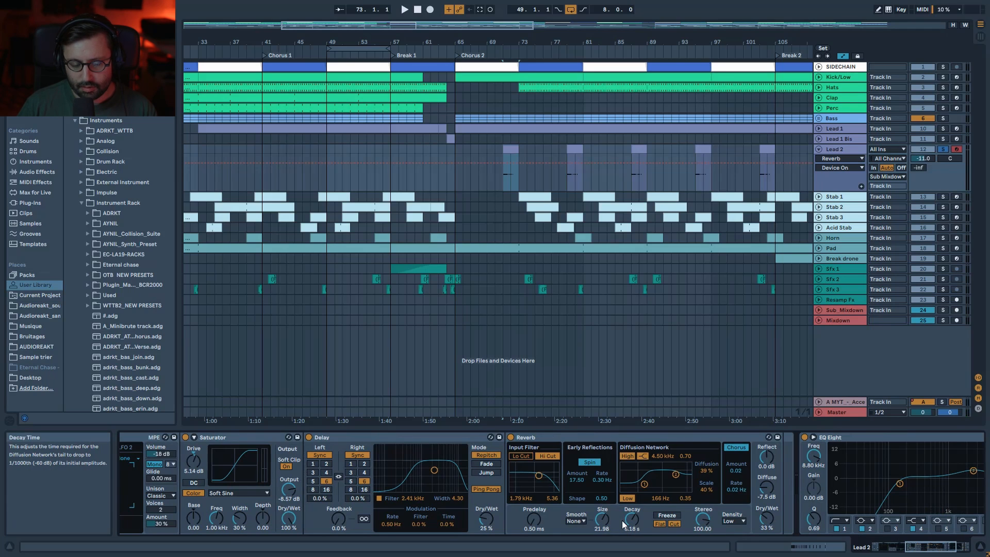
click(938, 551)
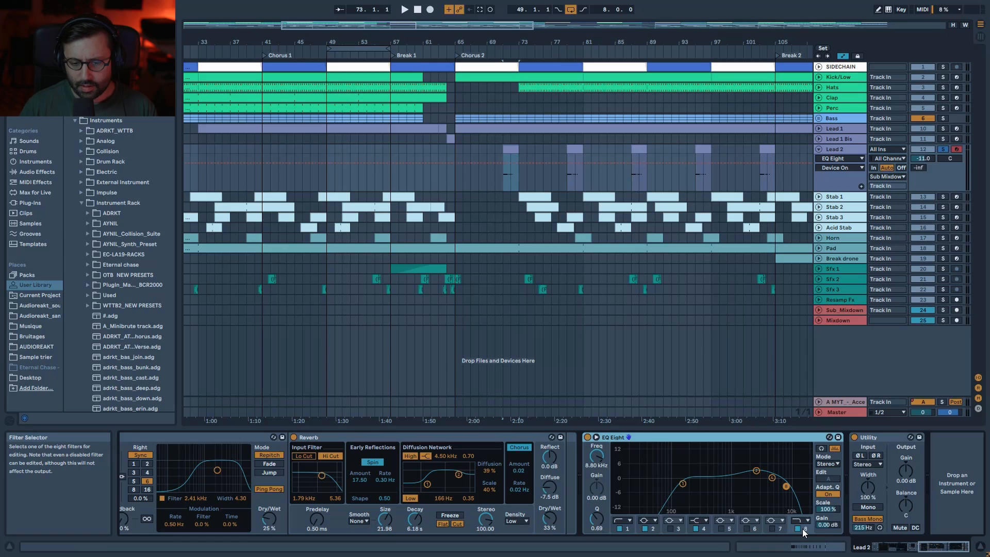
Inspect filter 8 of the EQ Eight and the Utility that closes the Lead 2 chain
click(799, 528)
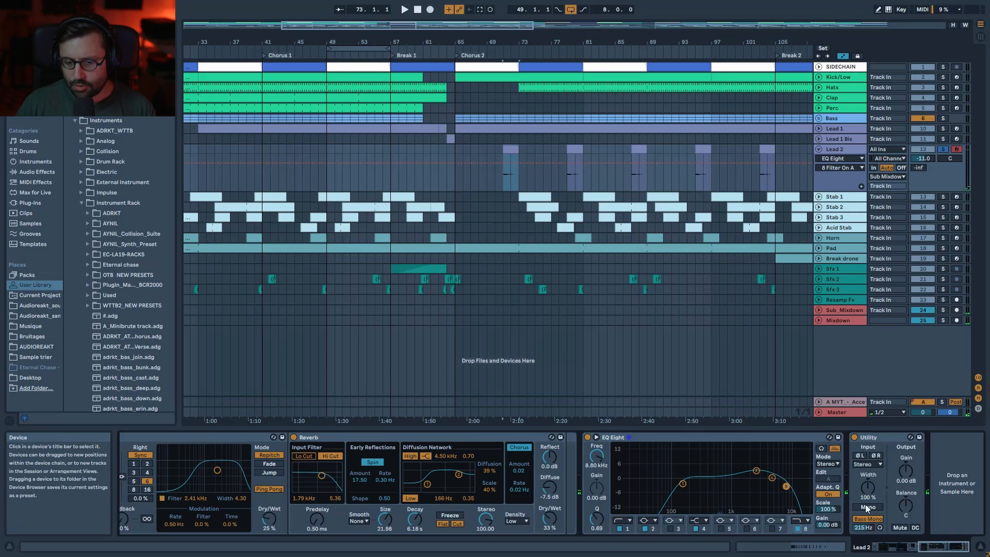
click(854, 438)
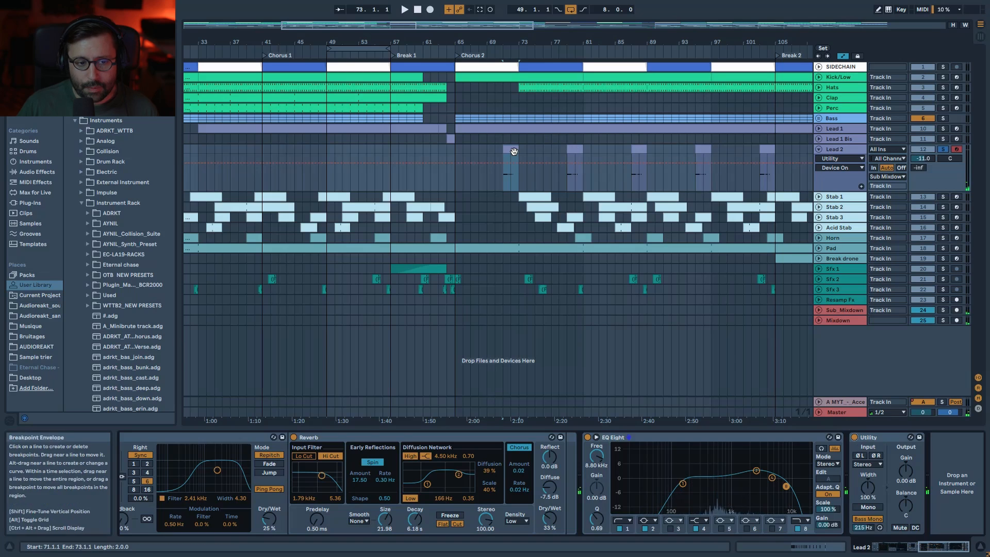
Open the Lead 2 clip at bar 71, set a fixed 1/32 grid, and play the soloed notes
double_click(515, 151)
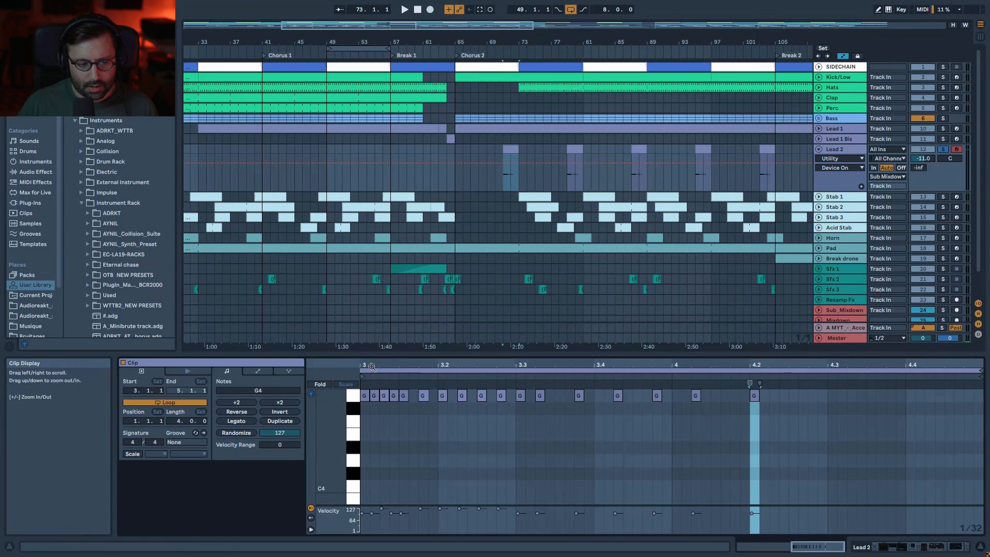
right_click(380, 428)
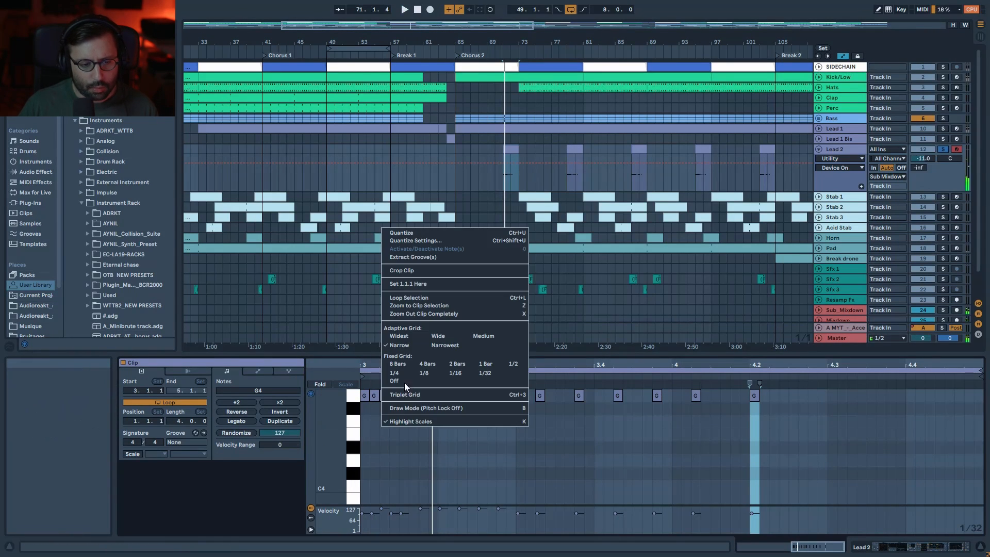
click(485, 373)
right_click(391, 441)
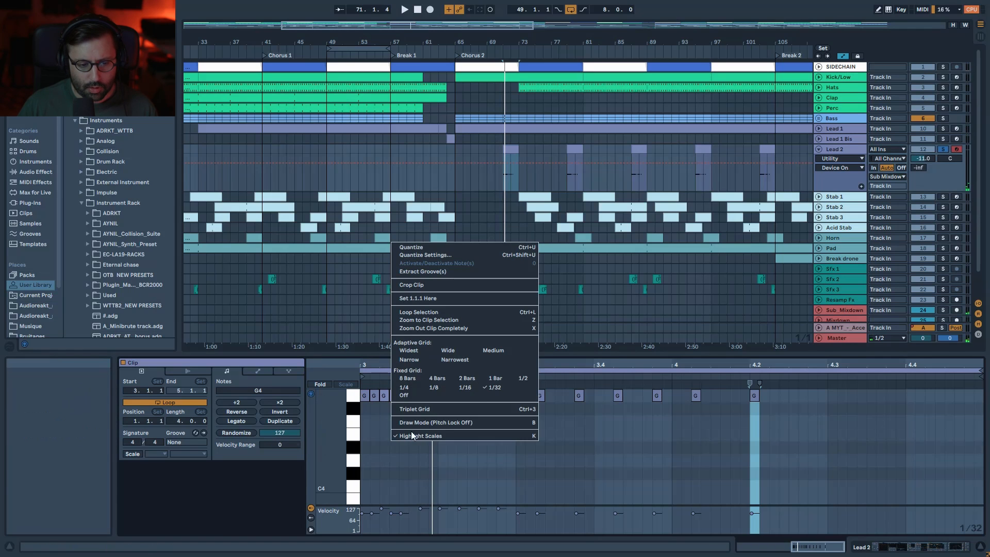
click(433, 485)
key(space)
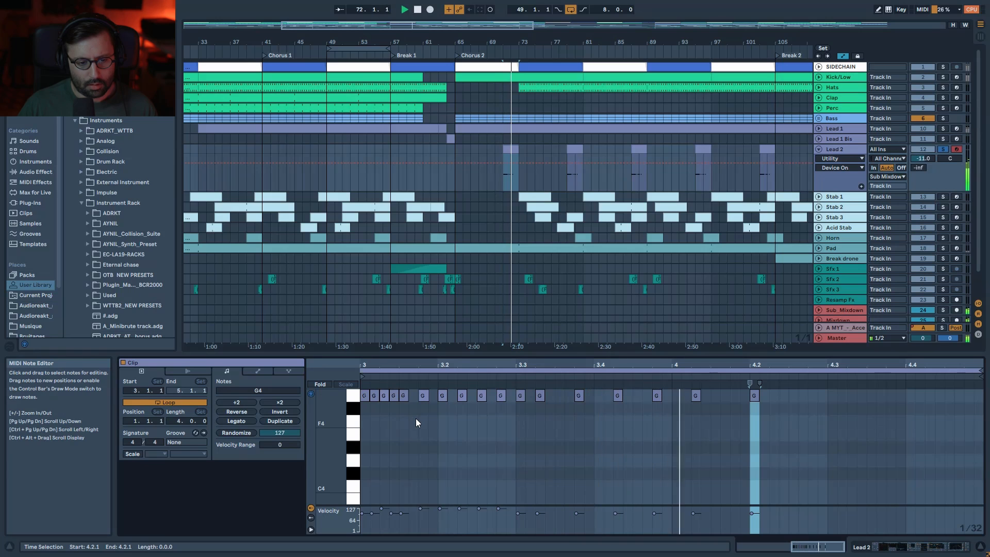
Unsolo Lead 2 and compare the spacing of its G4 notes against fixed 1/16 and 1/8 grids
click(940, 150)
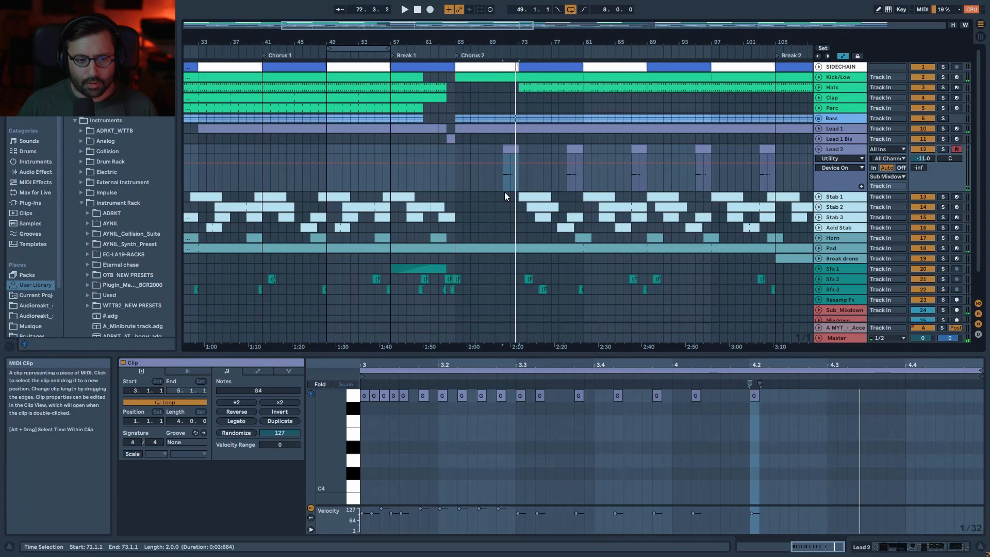
drag(441, 365, 823, 399)
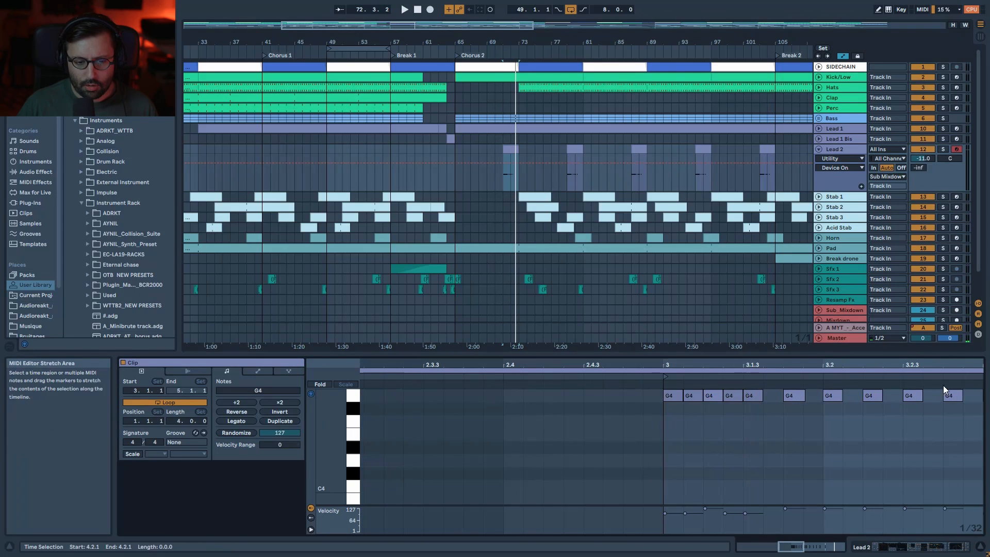
drag(784, 364, 506, 363)
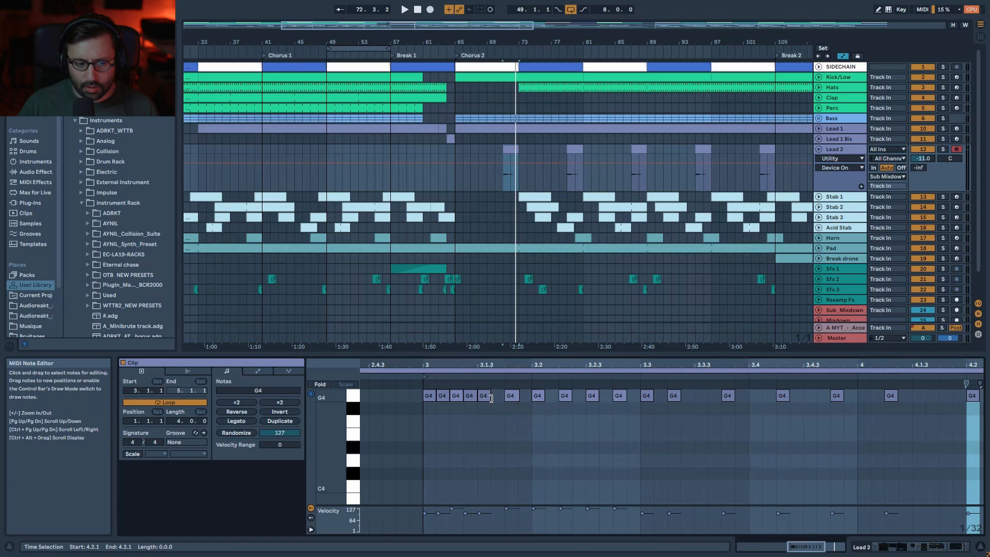
right_click(486, 410)
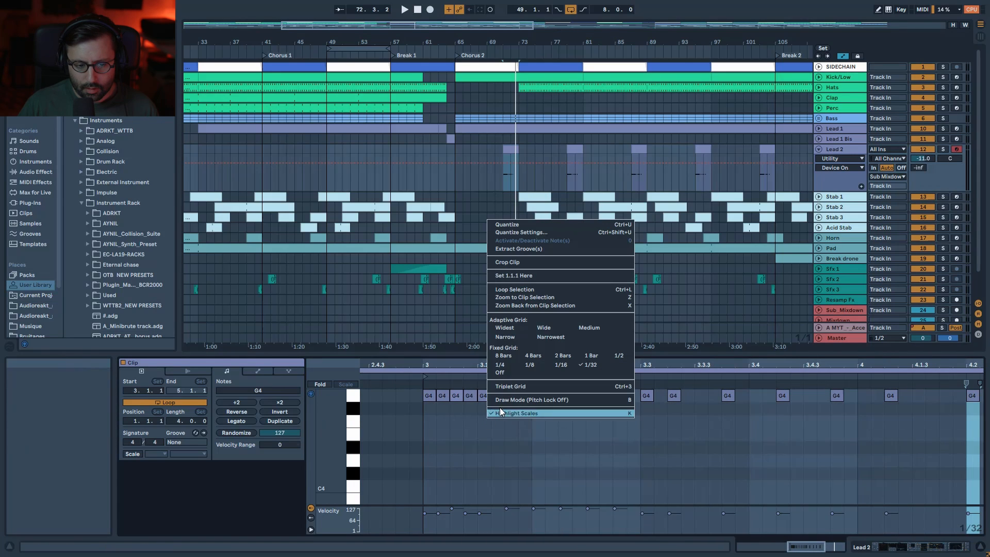
click(559, 364)
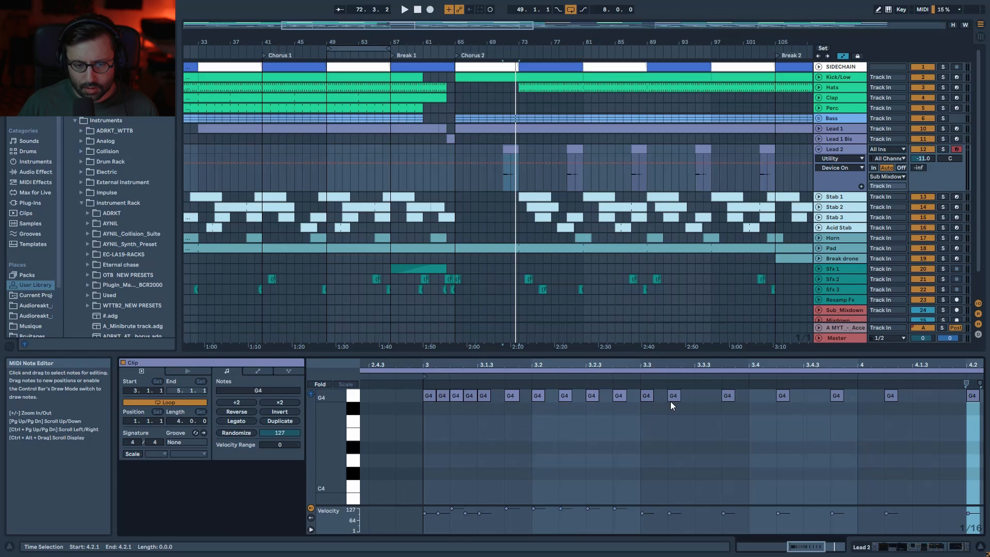
right_click(695, 420)
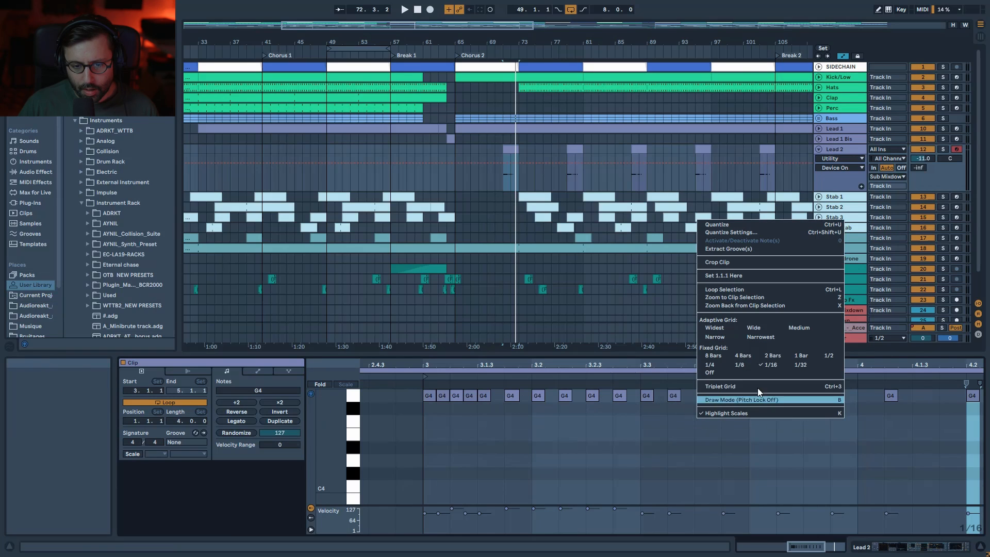
click(741, 361)
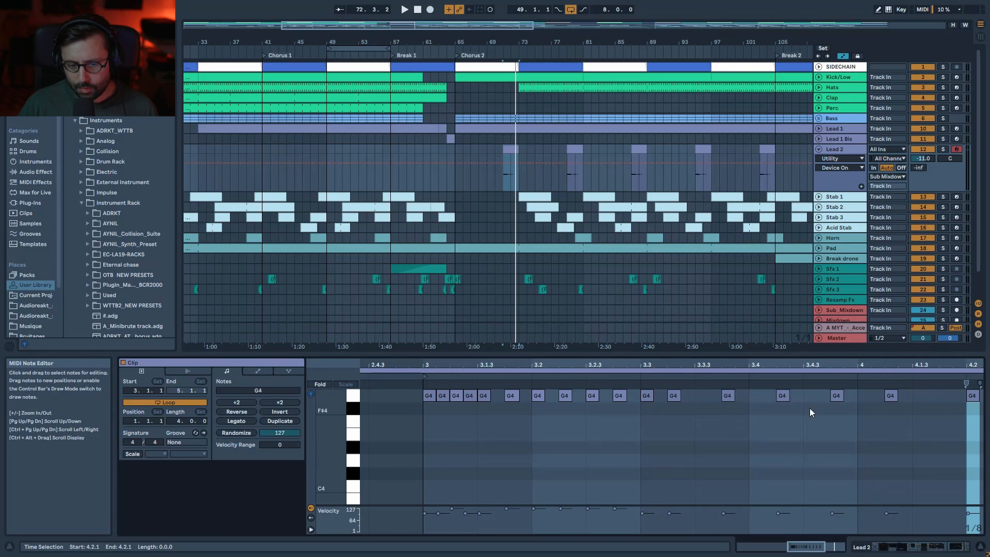
Play the full mix from bar 71 to hear Lead 2 in context
click(500, 179)
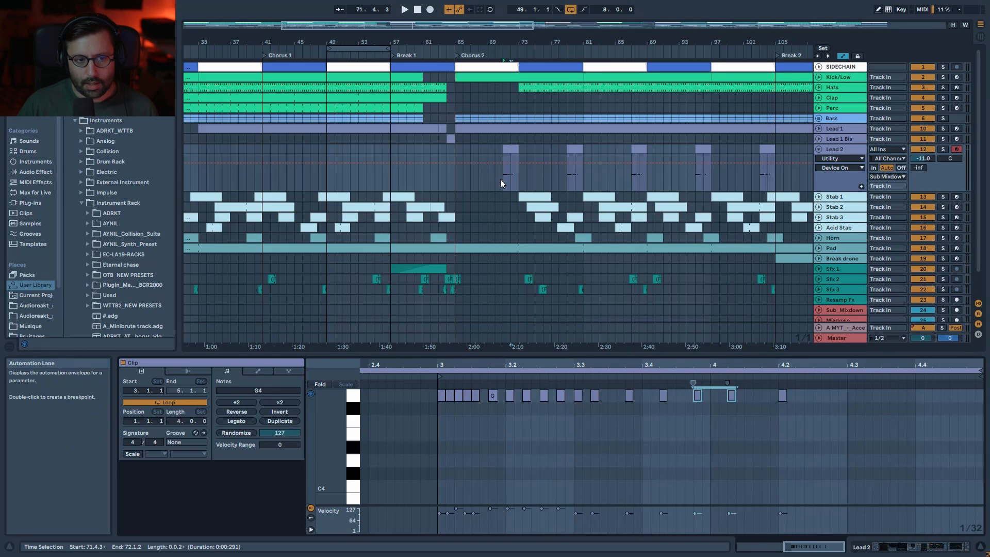
key(space)
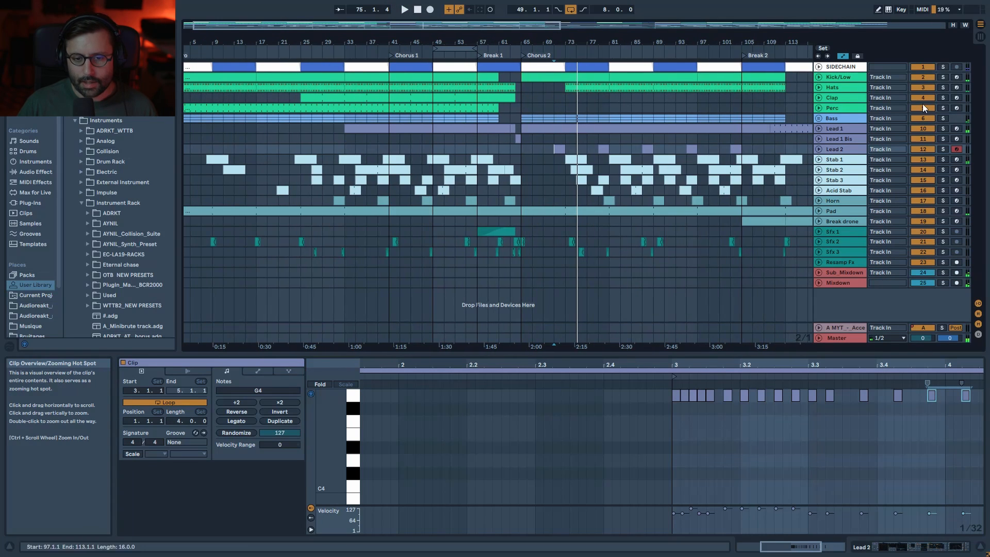
Solo the Stab 1 track and unfold it in the arrangement
click(853, 162)
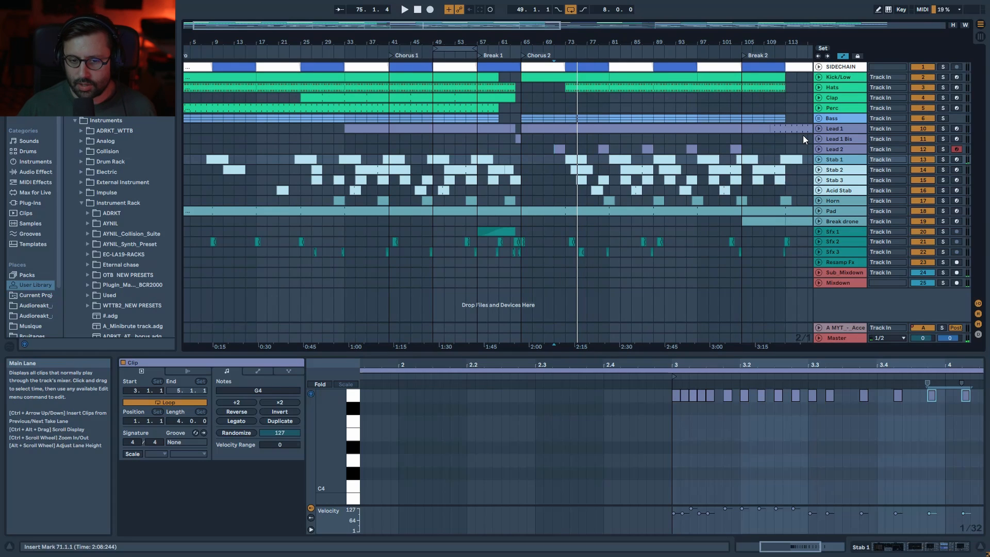
click(836, 189)
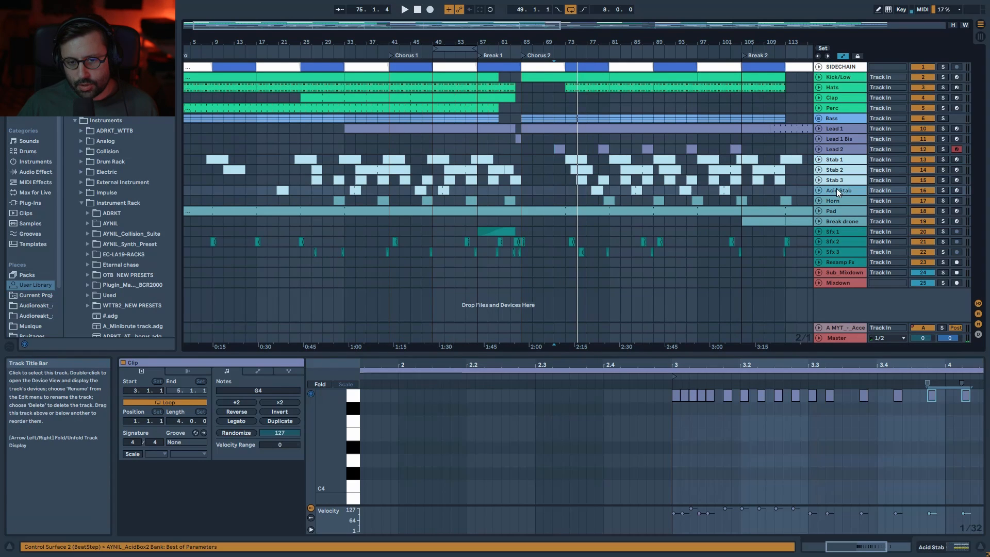
click(837, 162)
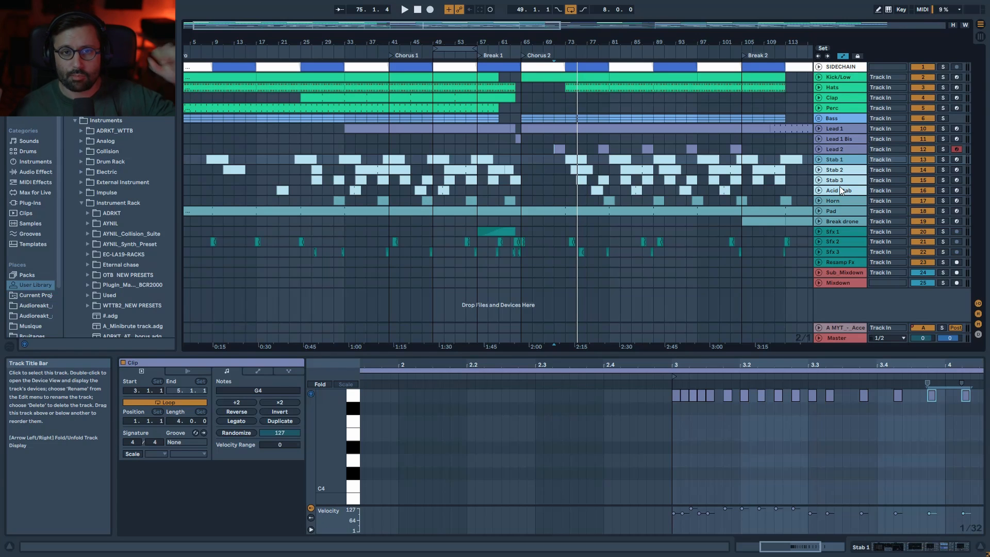
click(943, 159)
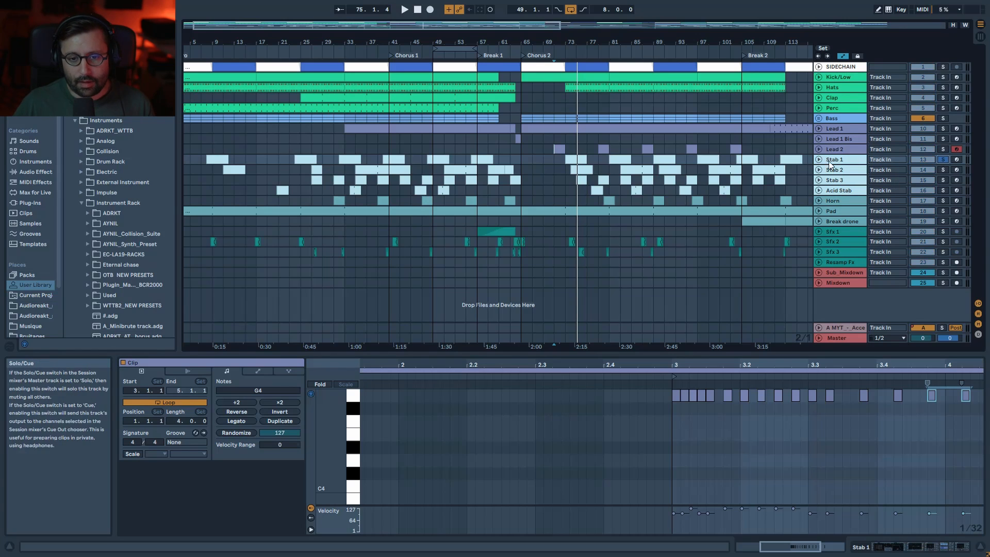
click(819, 160)
Audition the soloed Stab 1, Stab 2, Stab 3 and Acid Stab tracks together from around bar 32
click(349, 157)
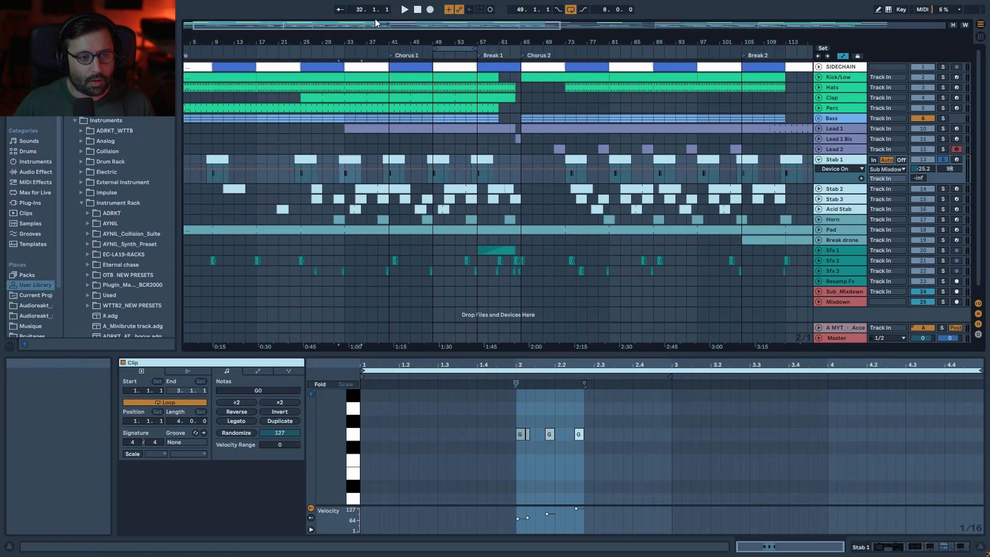
key(z)
click(360, 179)
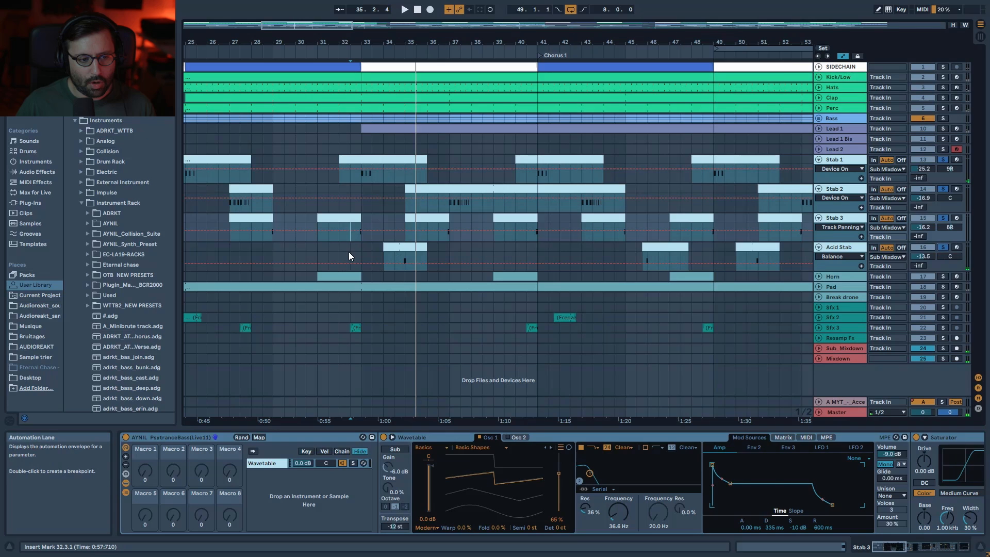
click(348, 252)
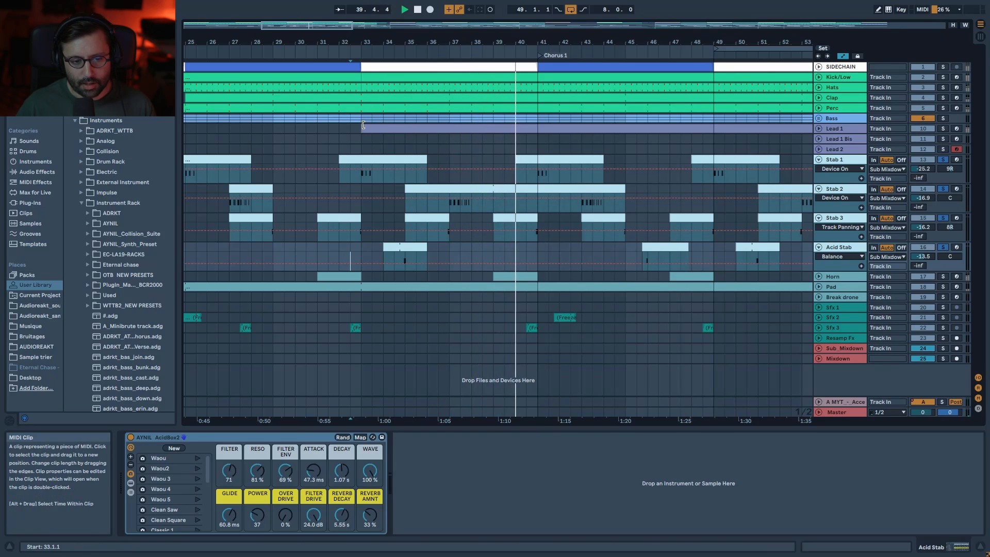
Add Sfx 2 and Sfx 3 to the soloed stabs and play from the Sfx 2 clip at the start of Chorus 1
click(944, 317)
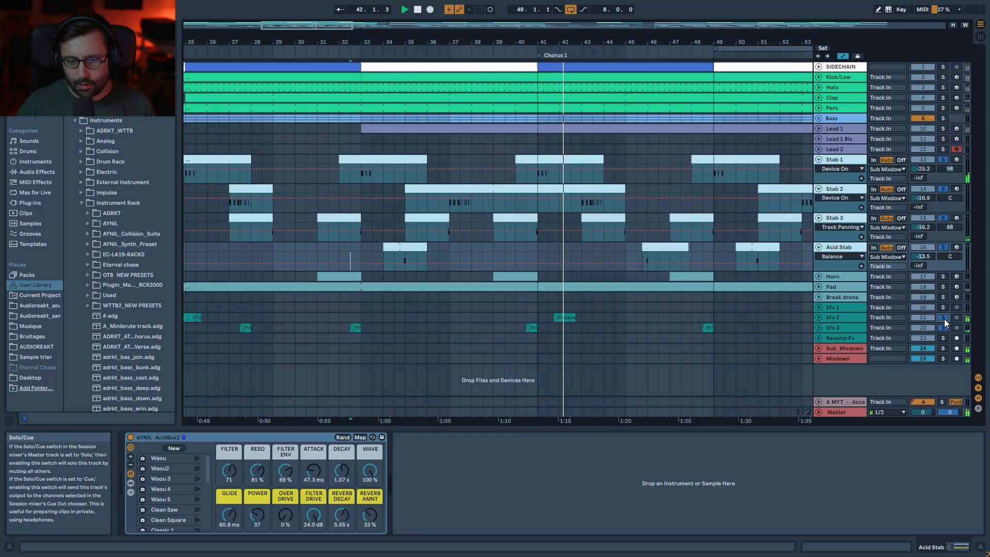
key(space)
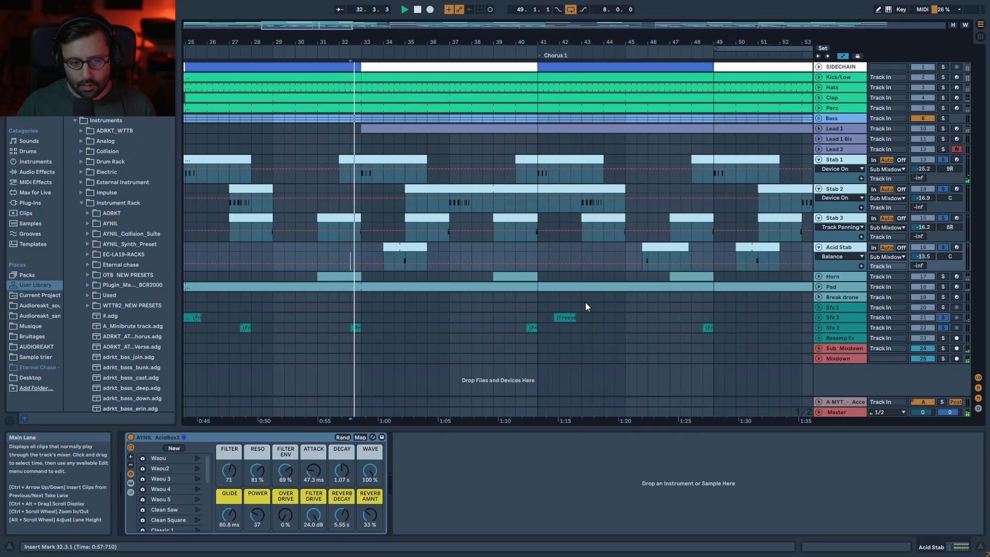
click(566, 318)
key(space)
key(space)
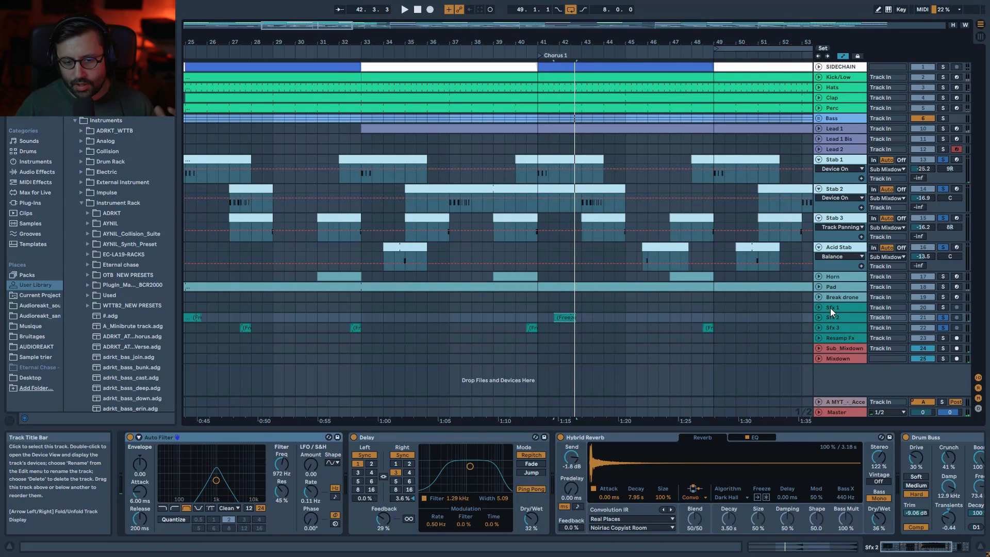
Clear the track solos and play the full mix from bar 25 to hear the stabs in context
click(942, 317)
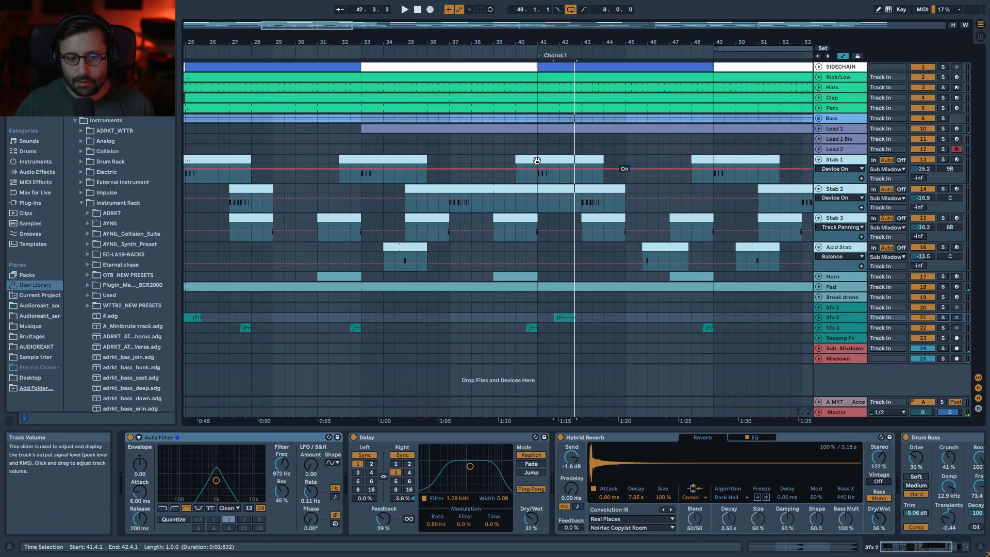
mouse_move(340, 26)
mouse_down()
mouse_move(331, 15)
mouse_move(329, 27)
mouse_up()
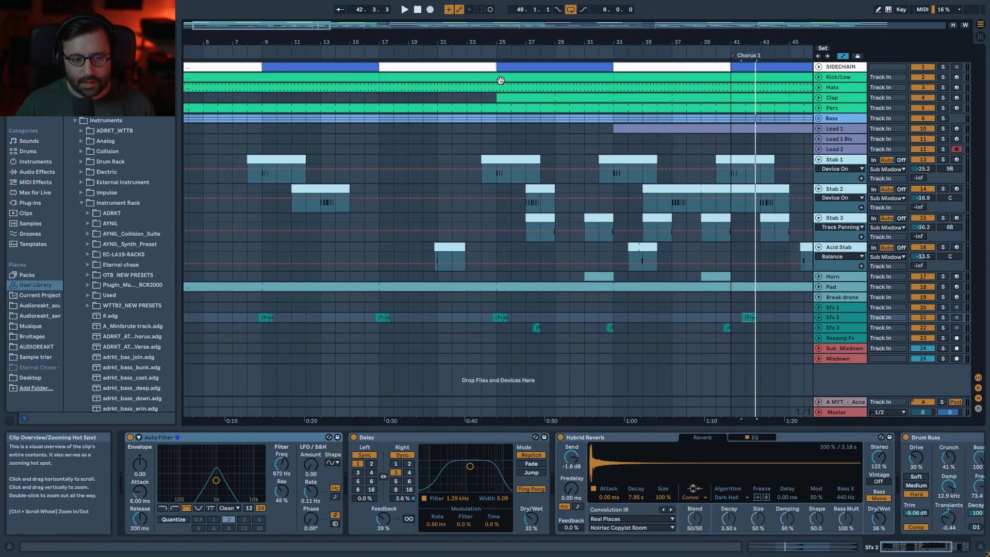
click(491, 180)
key(space)
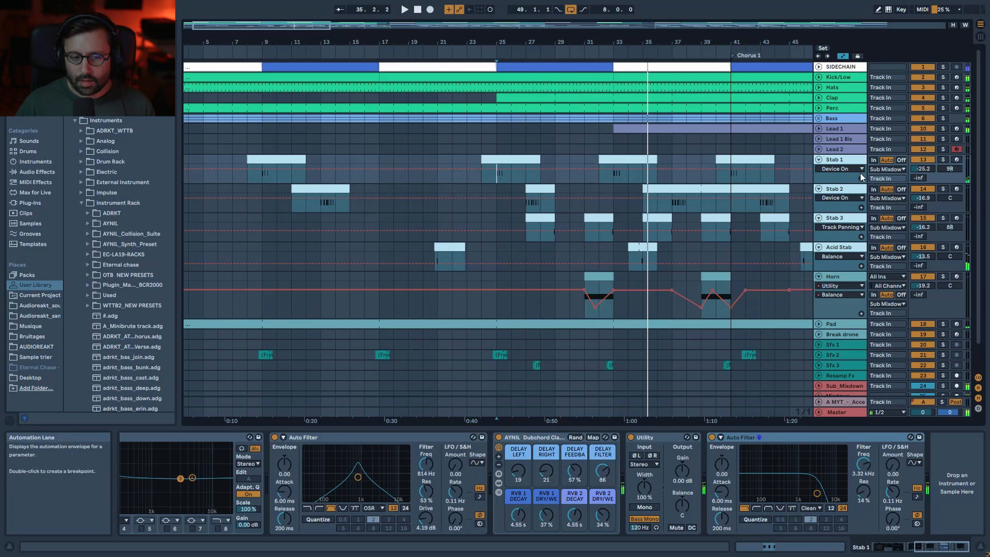
Solo Stab 1 and bring the Wavetable at the start of its device chain into view
click(943, 160)
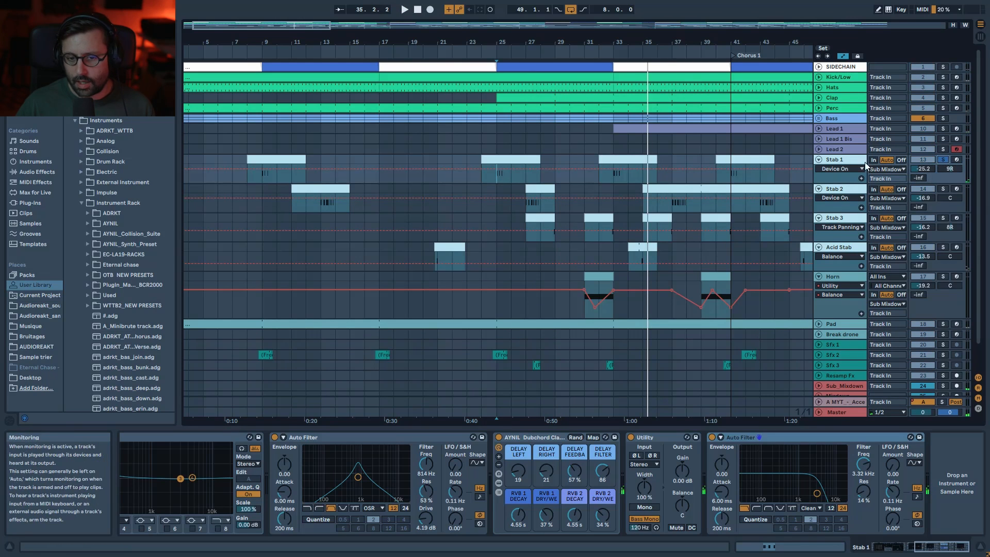
drag(273, 24, 274, 12)
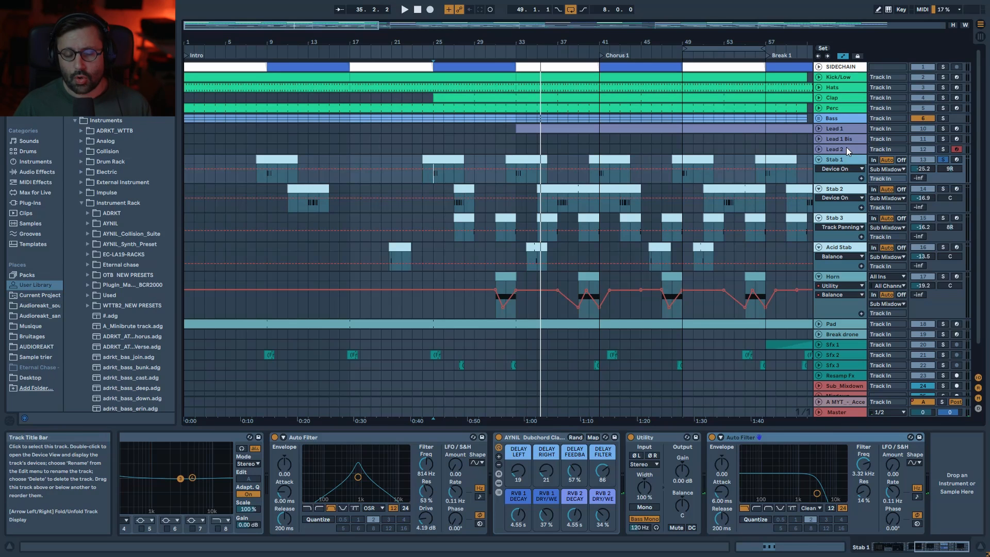
click(845, 167)
click(848, 160)
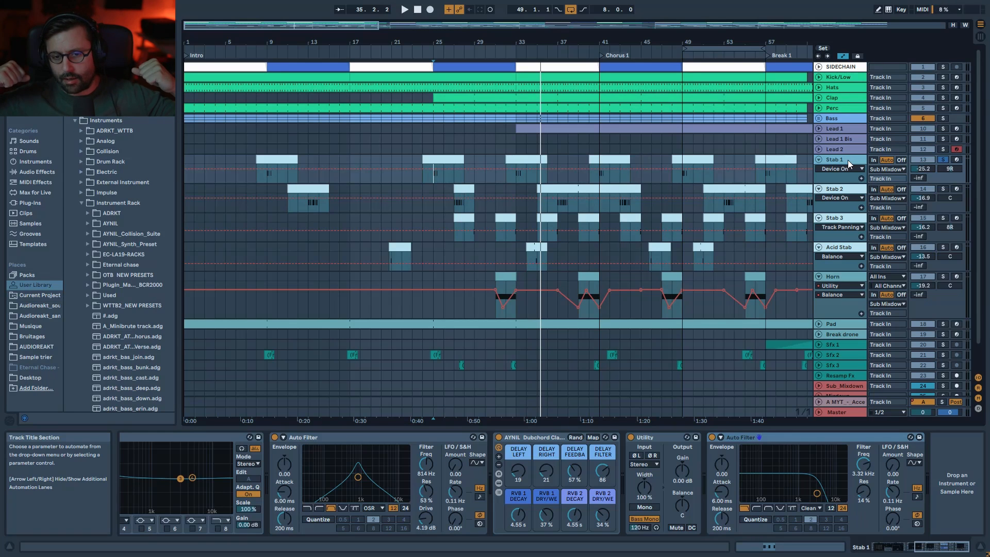
drag(941, 547, 812, 545)
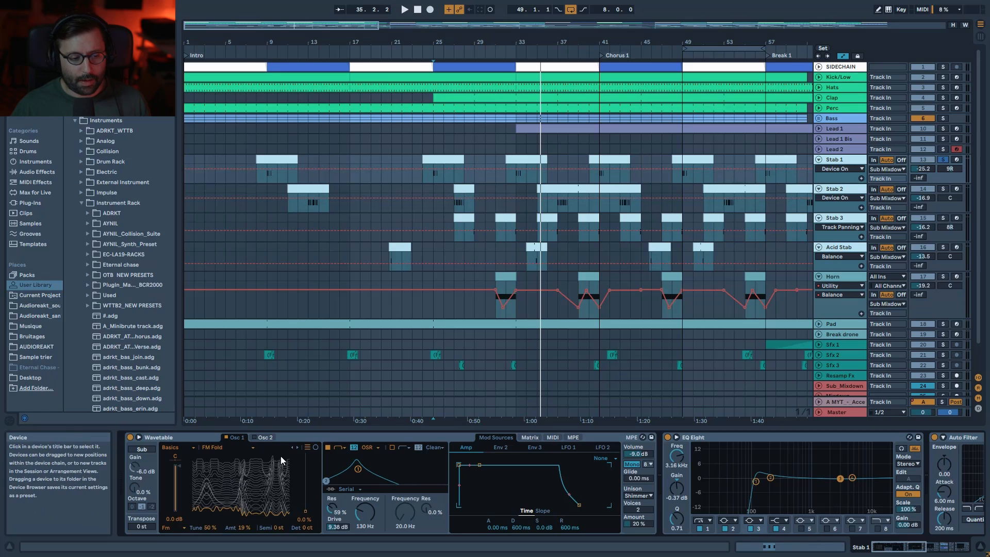
Deactivate the effects after Wavetable on Stab 1 and play its dry sound from bar 33
click(166, 438)
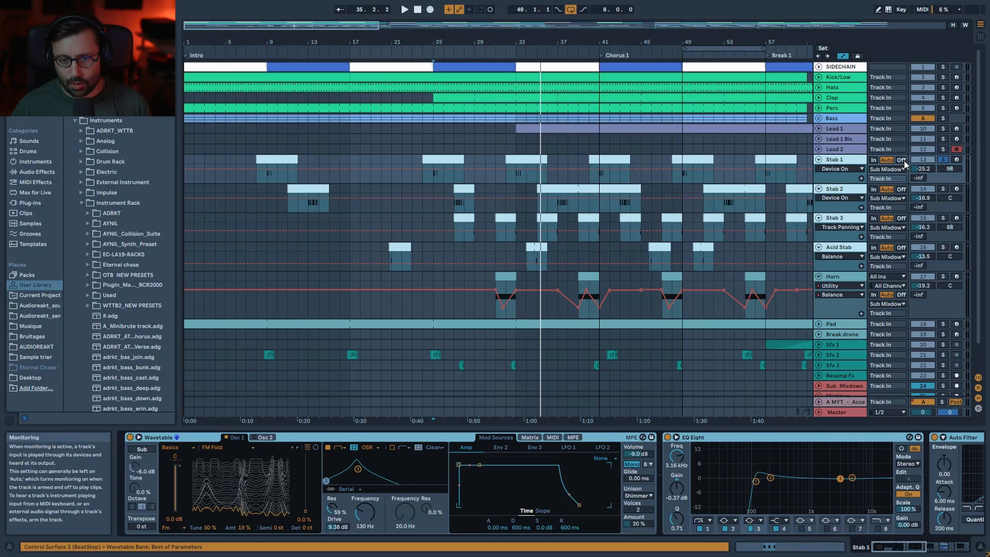
click(514, 176)
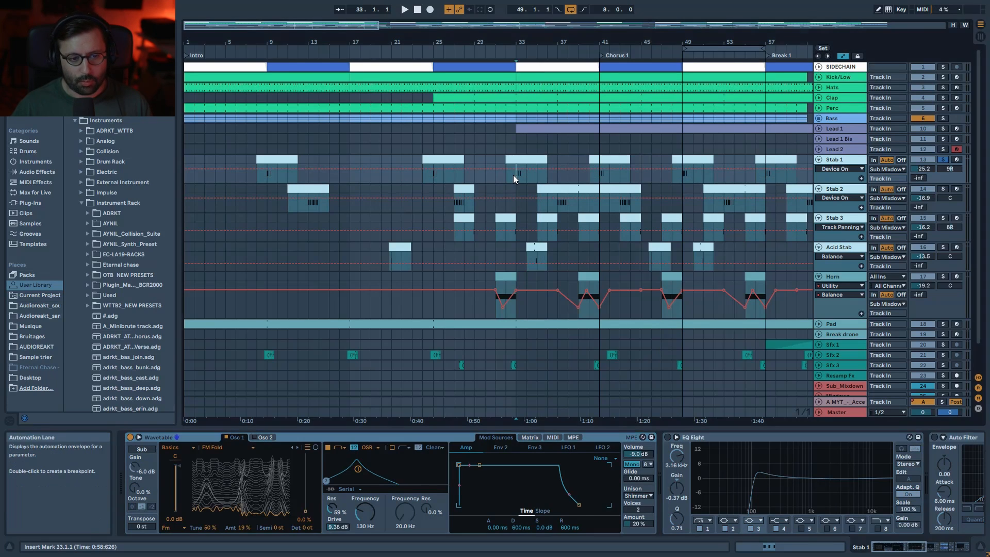
key(space)
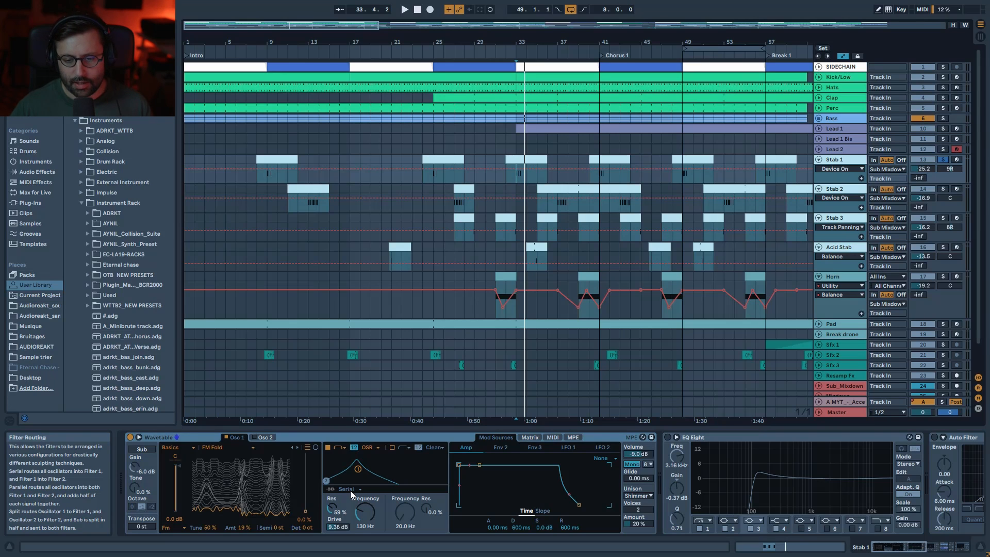
Look along Stab 1's effects chain, return to Wavetable and play its sound from bar 33
scroll(872, 530, right, 5)
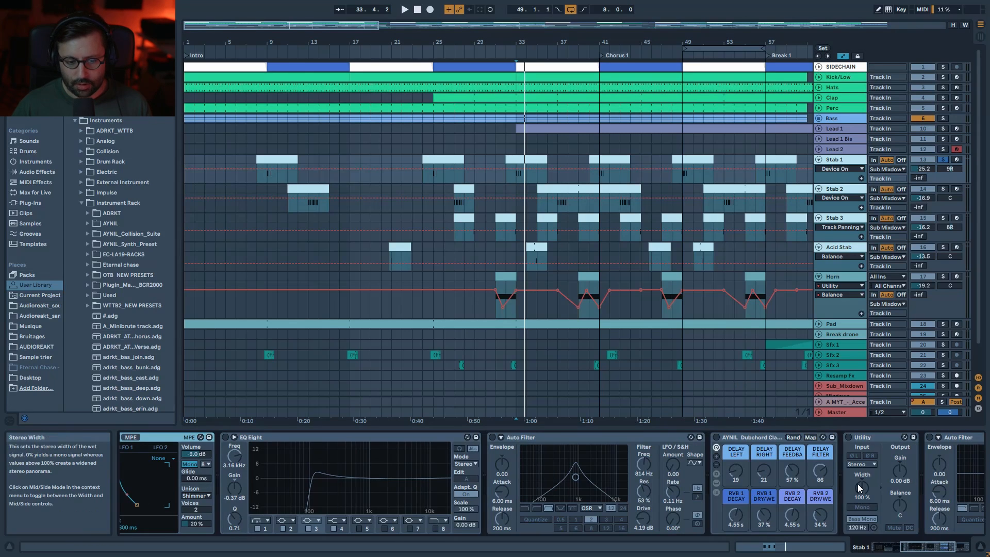
click(715, 436)
key(space)
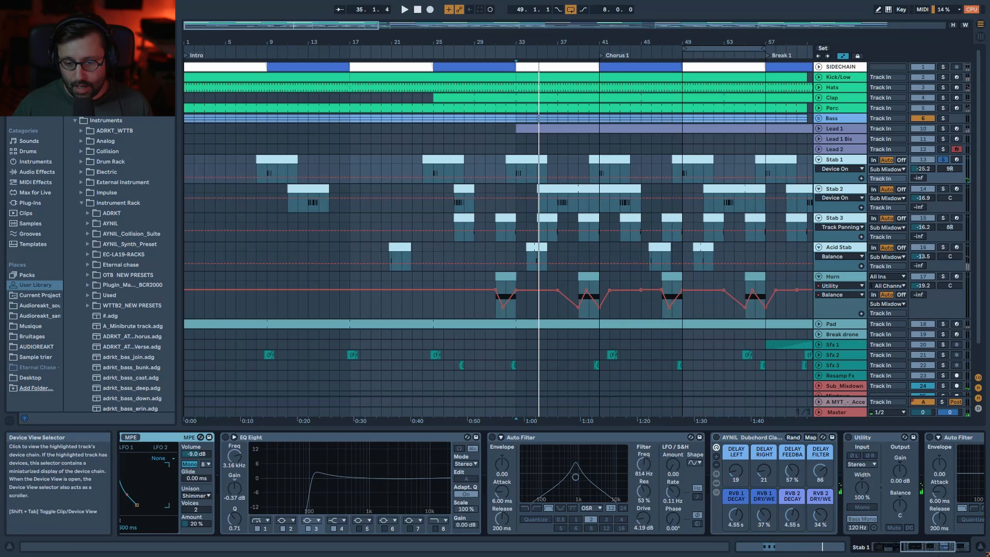
drag(925, 549, 894, 549)
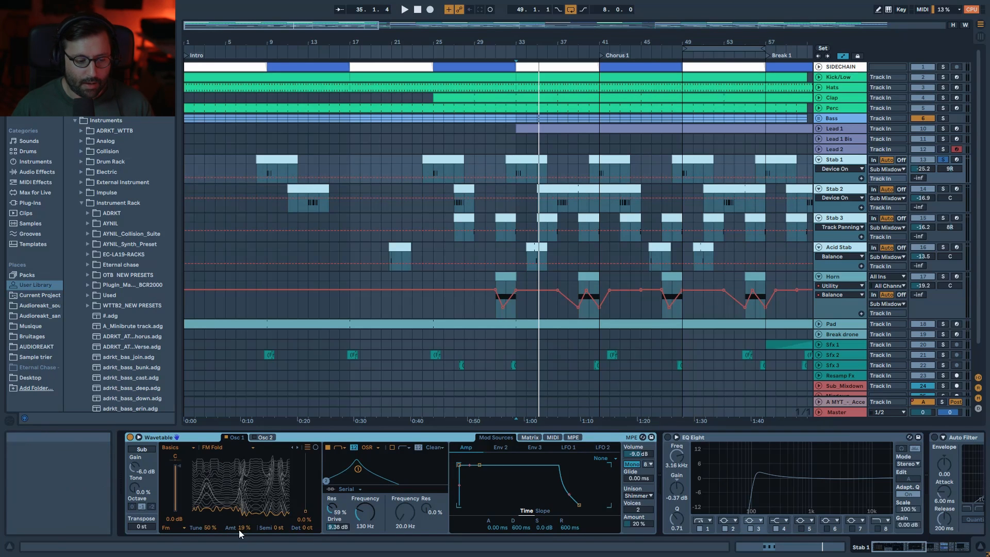
key(space)
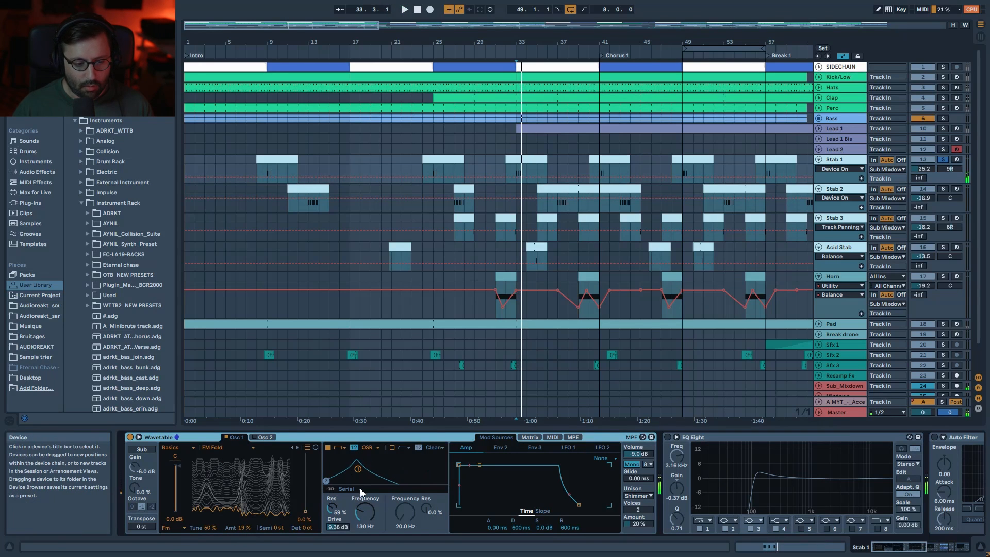
Check Wavetable's modulation matrix and view the Env 2 envelope shape while Stab 1 plays from bar 33
click(526, 438)
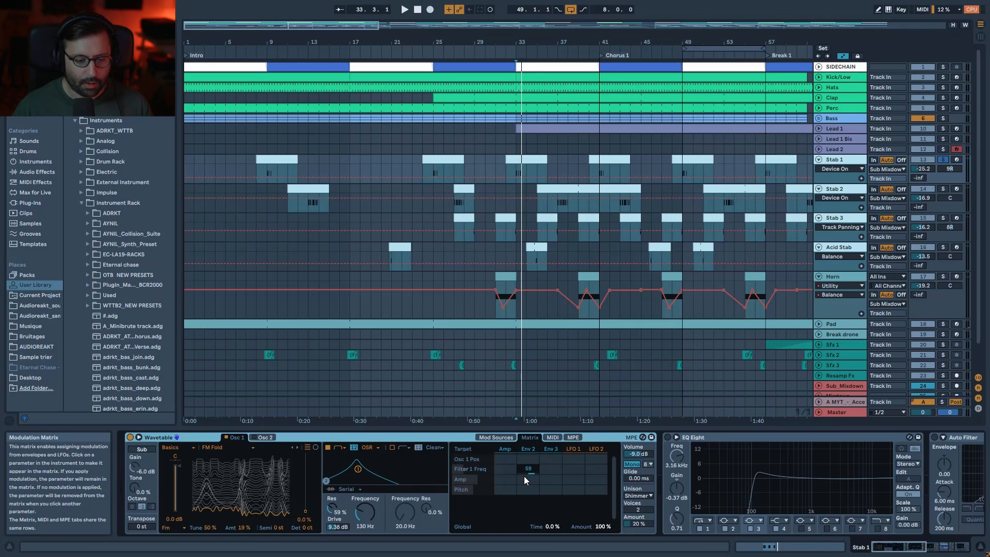
click(528, 449)
key(space)
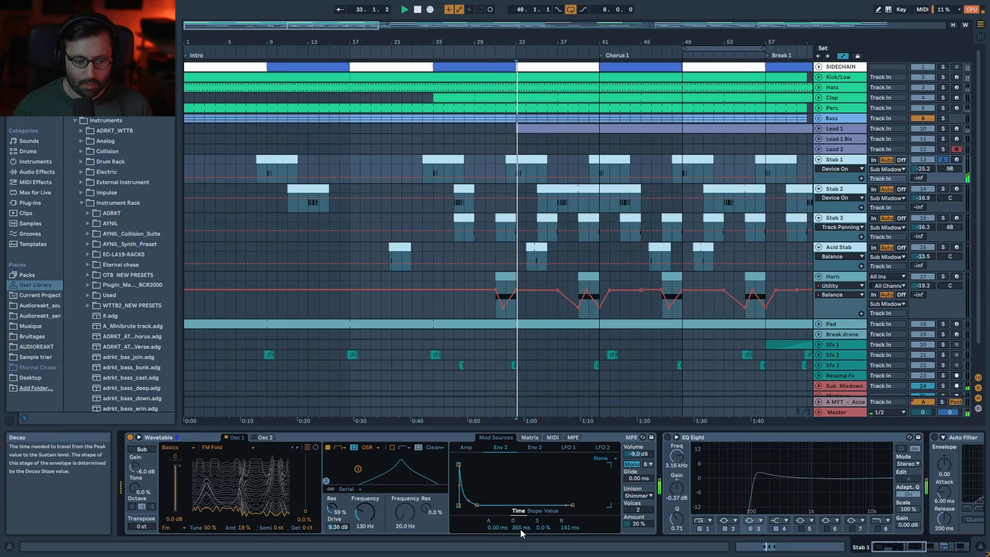
Set Wavetable's unison mode to None for comparison during playback, and restore it to Shimmer
click(641, 495)
click(647, 440)
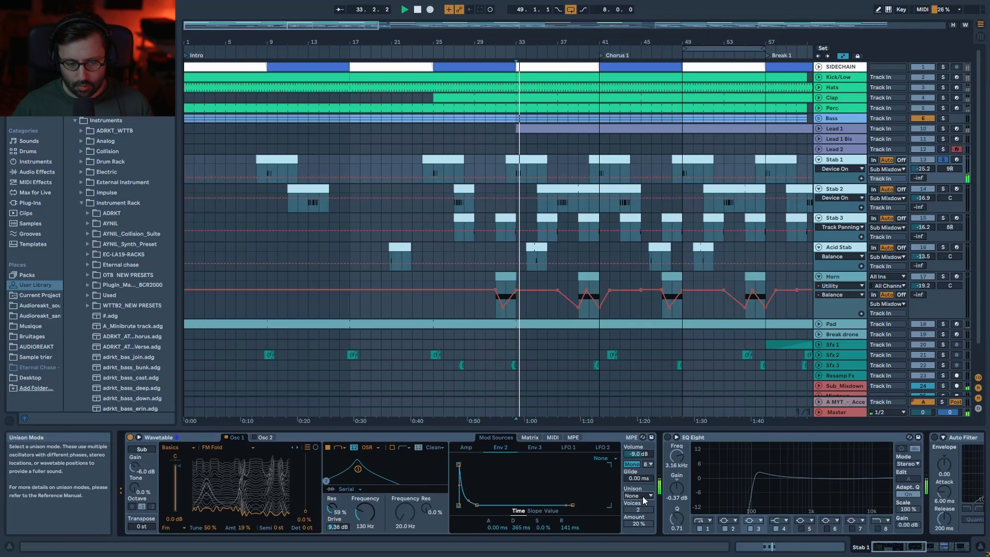
click(642, 496)
click(655, 457)
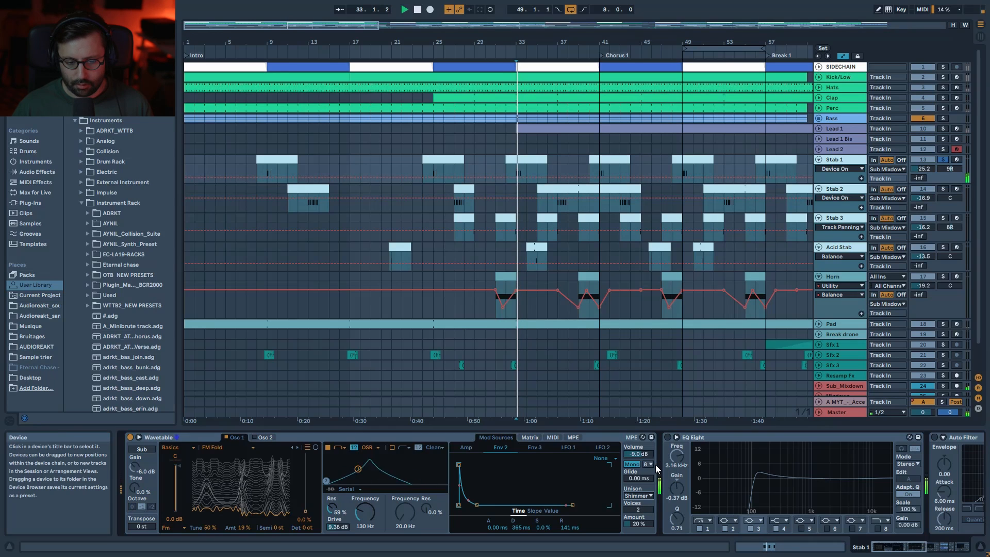
Show Wavetable's modulation matrix again, reactivate EQ Eight on Stab 1 and play the equalised sound
click(530, 437)
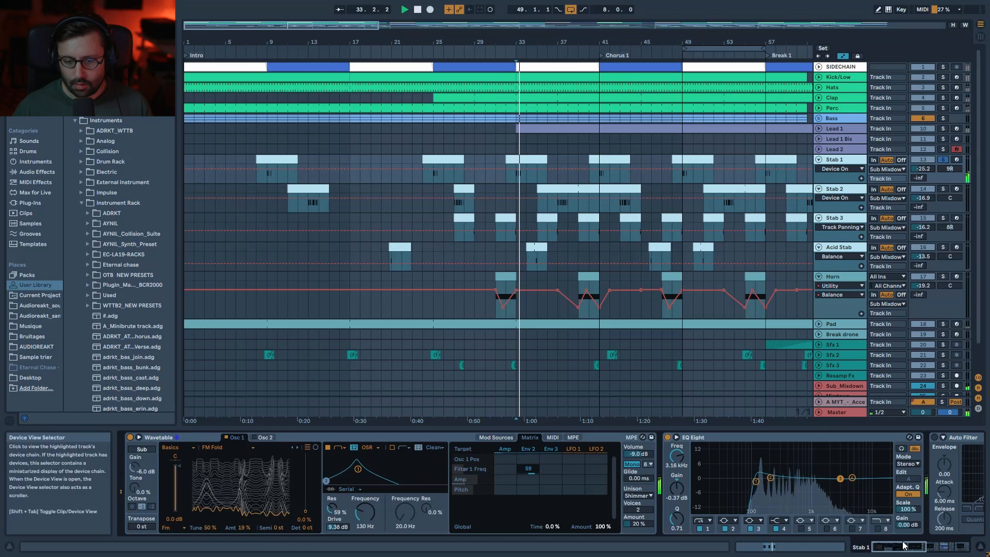
click(902, 545)
key(space)
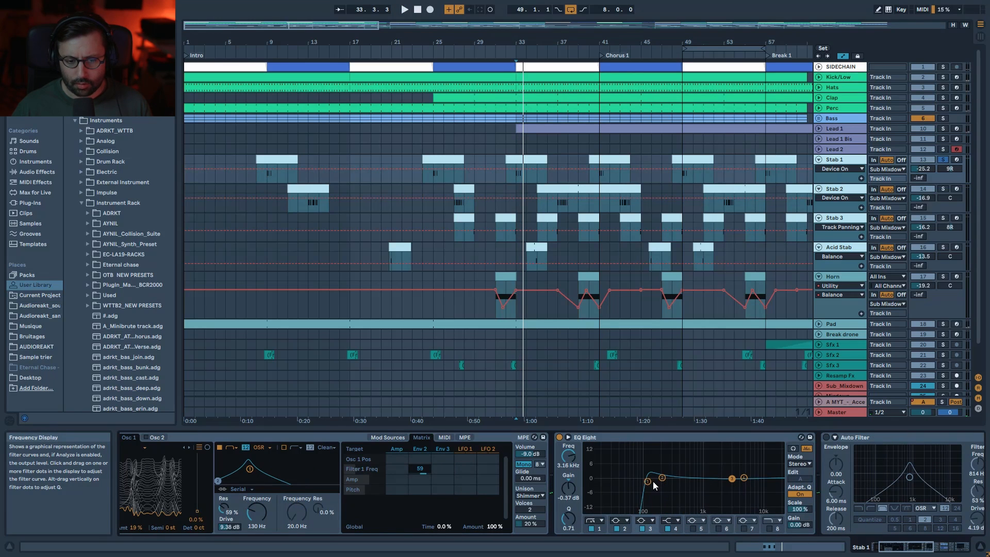
scroll(650, 470, right, 3)
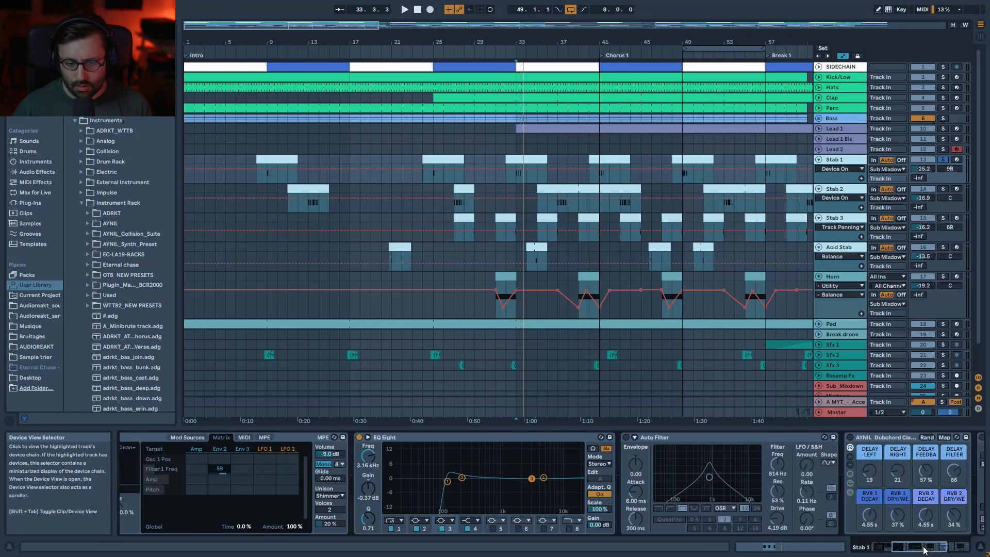
key(space)
Reactivate the first Auto Filter and the AYNIL Dubchord rack on Stab 1, playing the result from bar 33
click(586, 437)
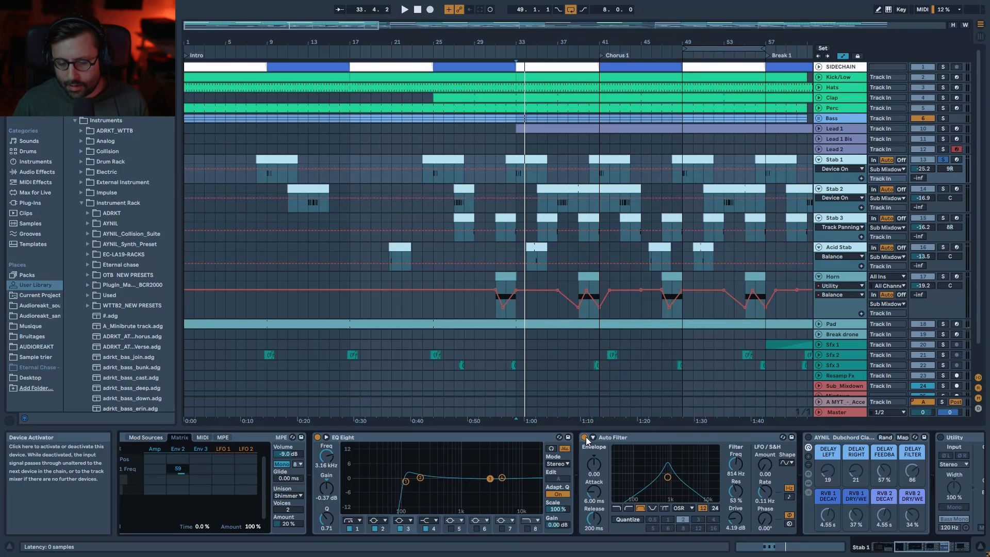
scroll(450, 436, right, 4)
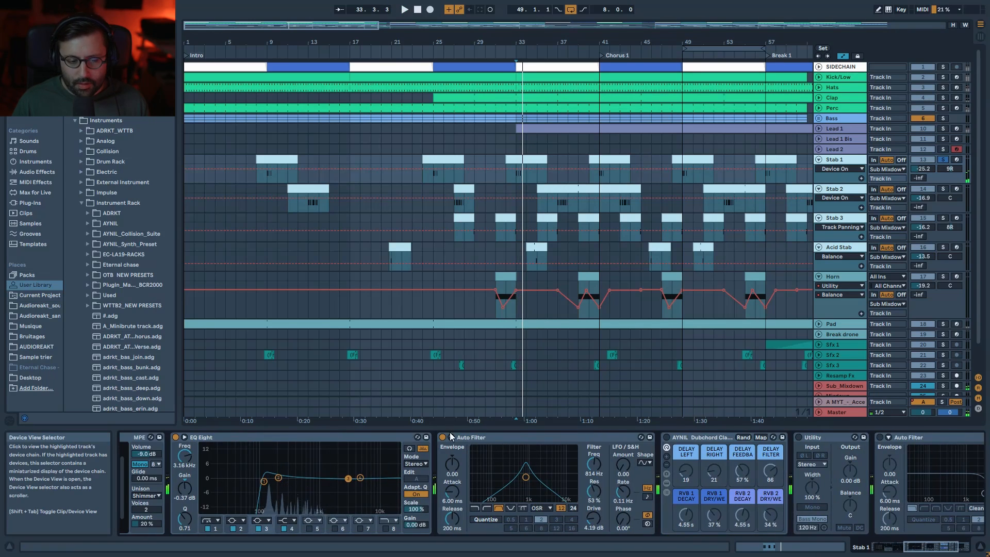
click(700, 441)
key(space)
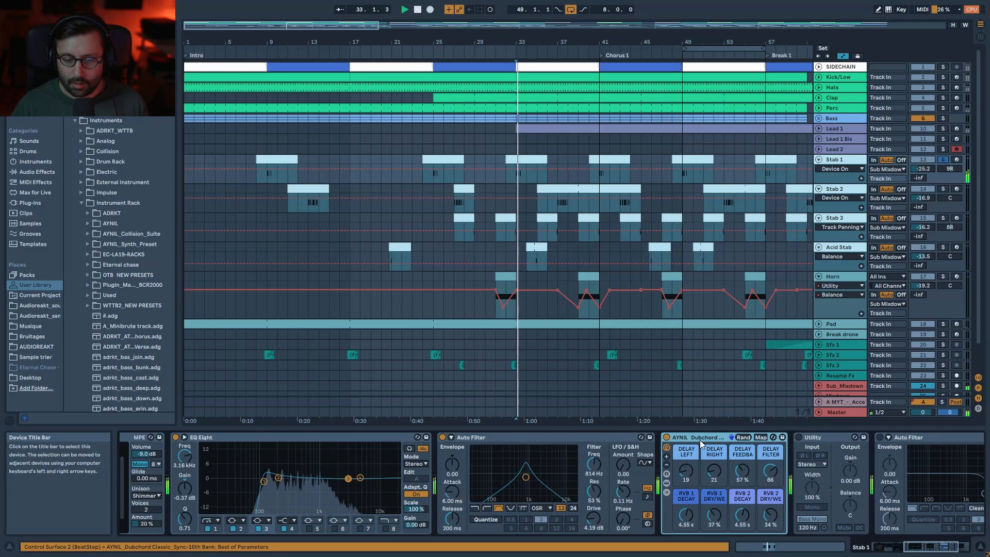
Examine the devices in the Dubchord rack's Del + Rev and Rev Only chains, and hide the chain list
click(667, 493)
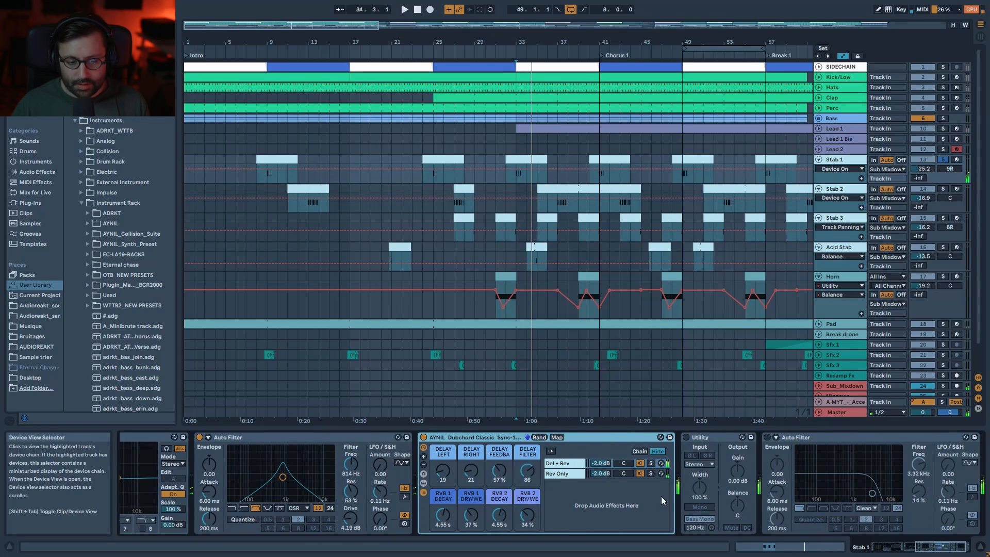
click(566, 463)
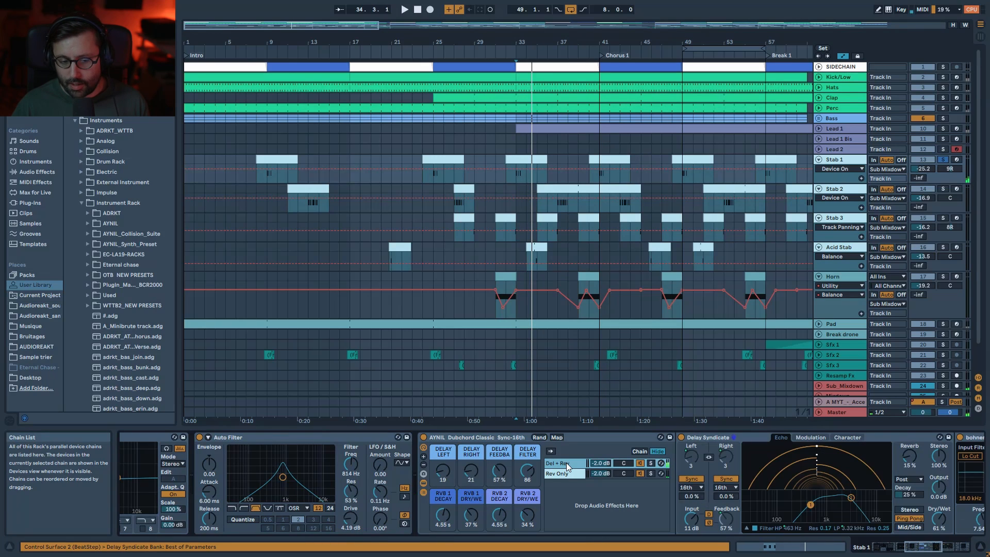
click(561, 476)
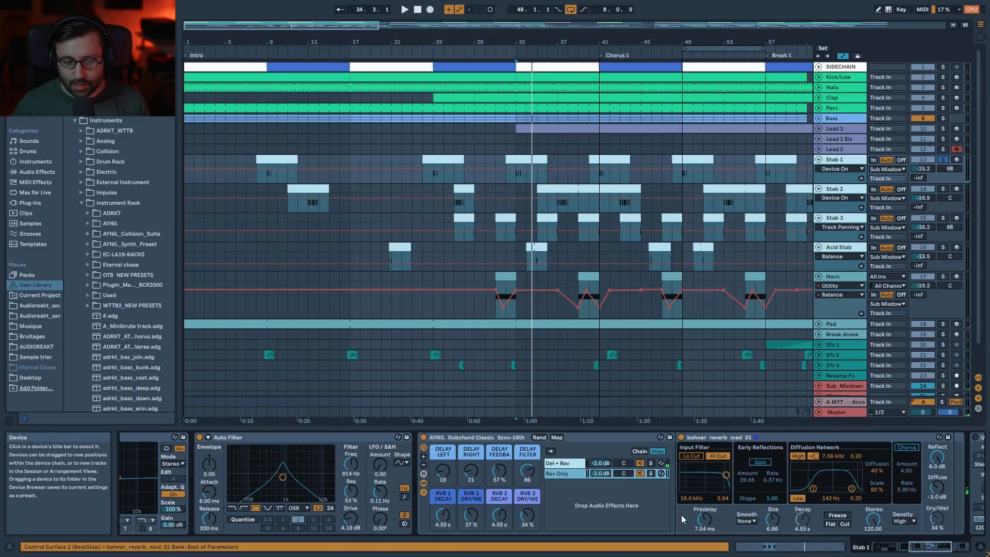
click(568, 463)
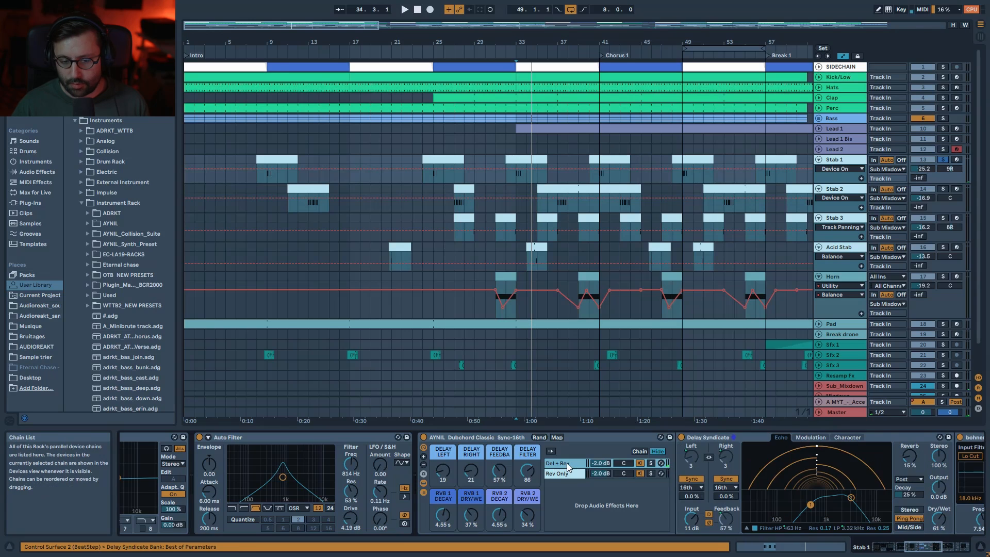
click(424, 484)
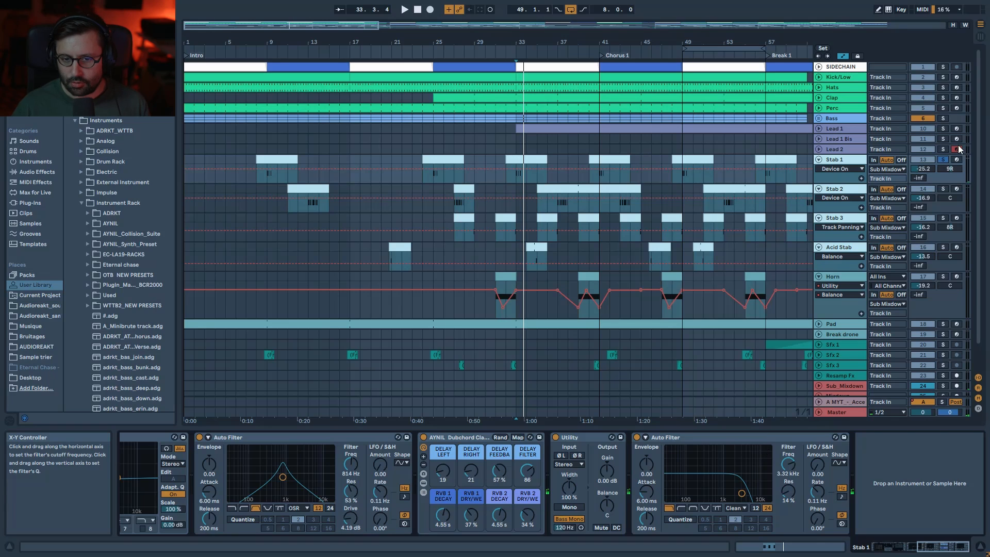
Unsolo Stab 1 and play the full mix from bar 33 to hear it in context
click(515, 173)
key(space)
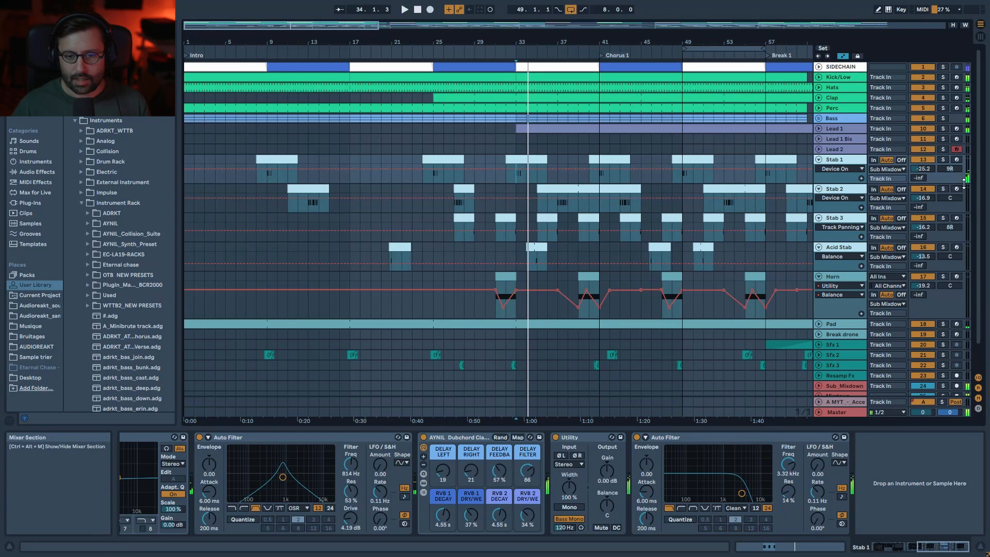
Solo Stab 2 and play its pattern from bar 37
click(844, 189)
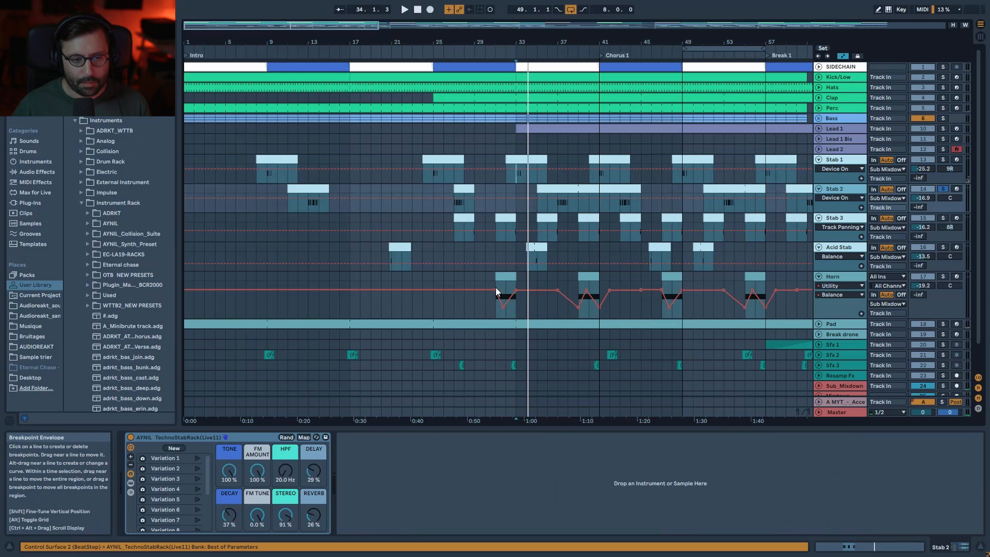
click(556, 208)
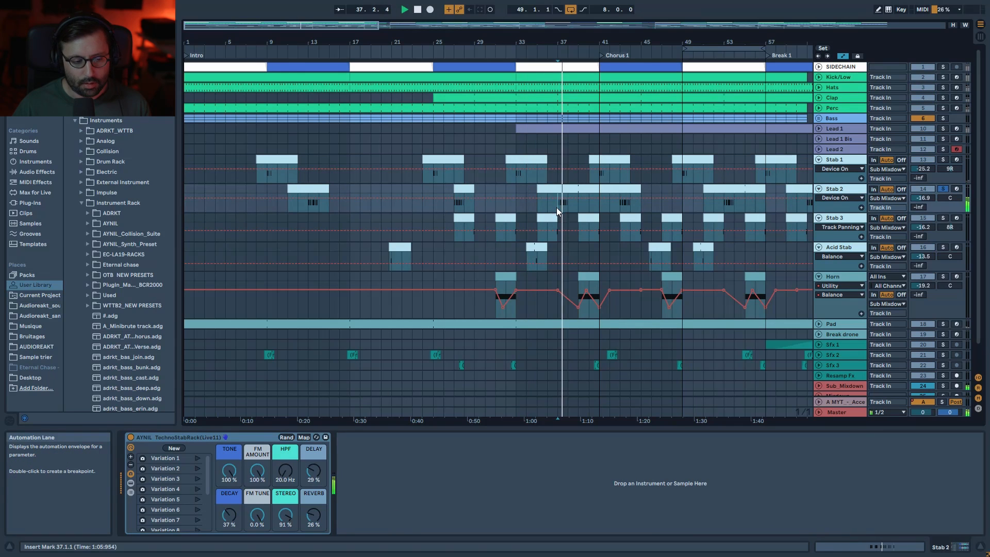
key(space)
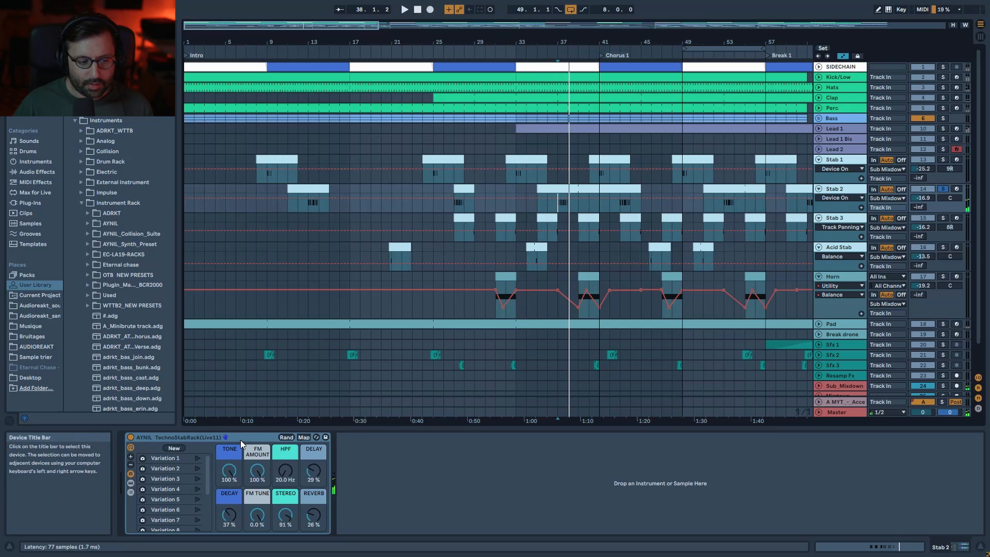
Show the devices inside Stab 2's TechnoStabRack and look through its Wavetable and effects
click(132, 492)
click(131, 489)
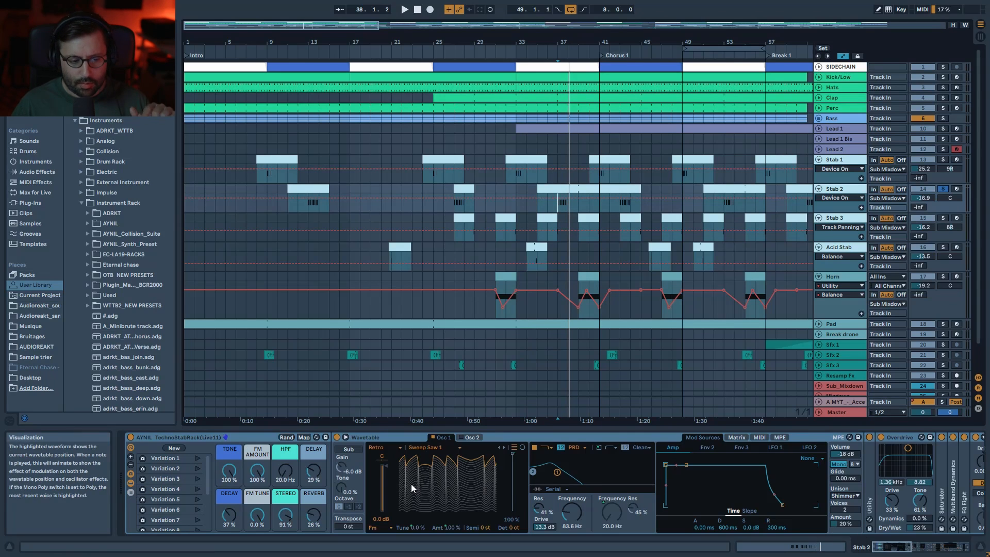
click(555, 437)
scroll(555, 436, right, 10)
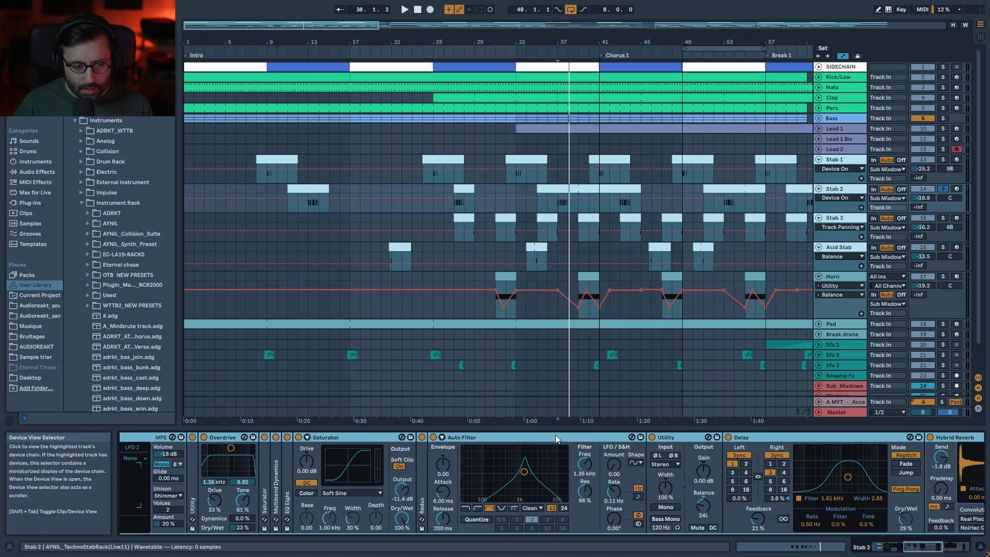
Deactivate the Auto Filter in Stab 2's rack and play the sound from bar 37
click(500, 435)
click(434, 437)
key(space)
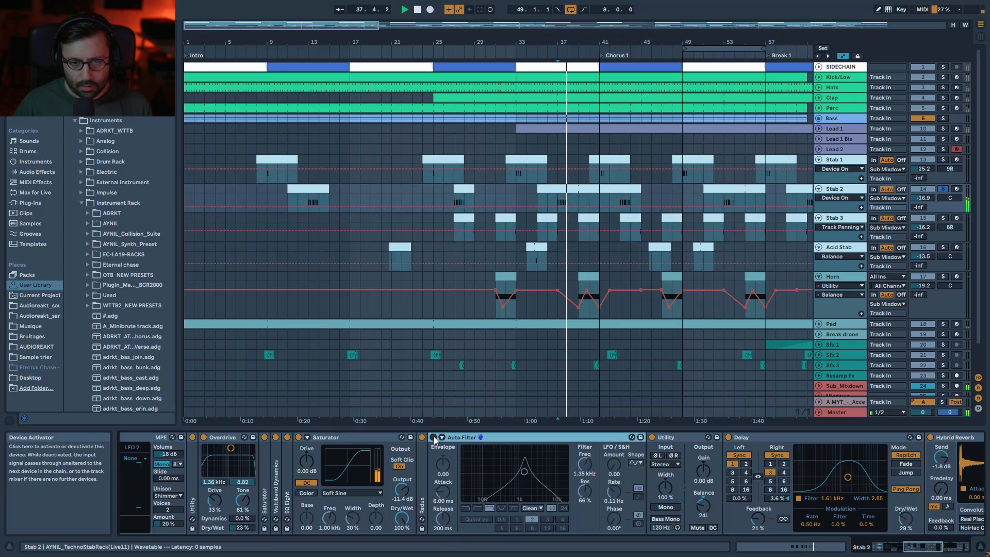
Return to Stab 2's Wavetable and examine its Env 2 envelope and modulation matrix
scroll(420, 469, left, 10)
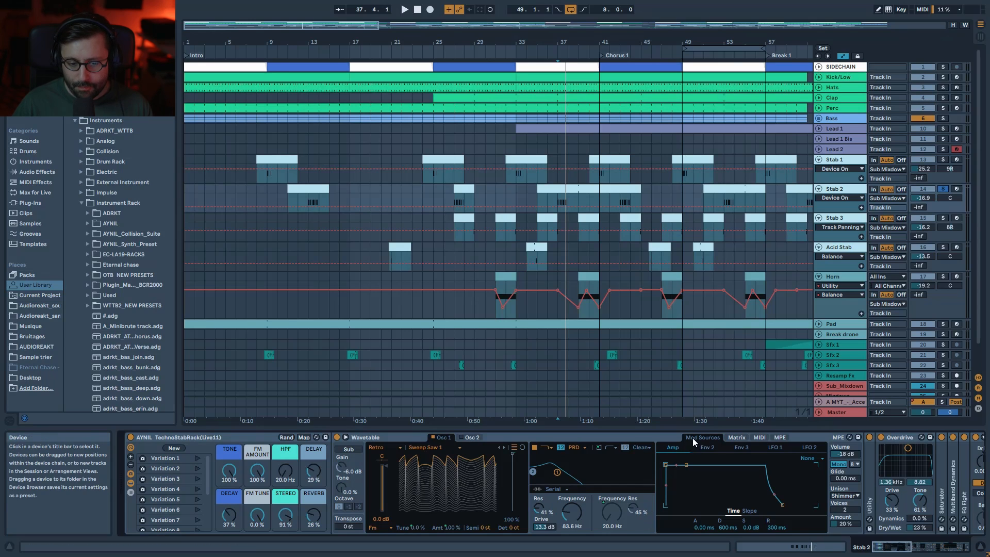
click(741, 437)
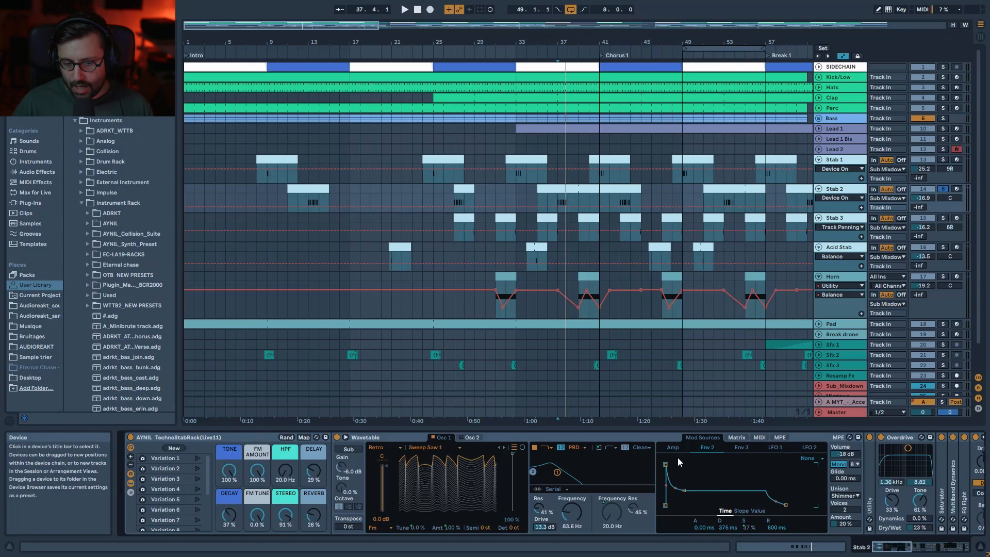
click(736, 437)
scroll(732, 475, down, 5)
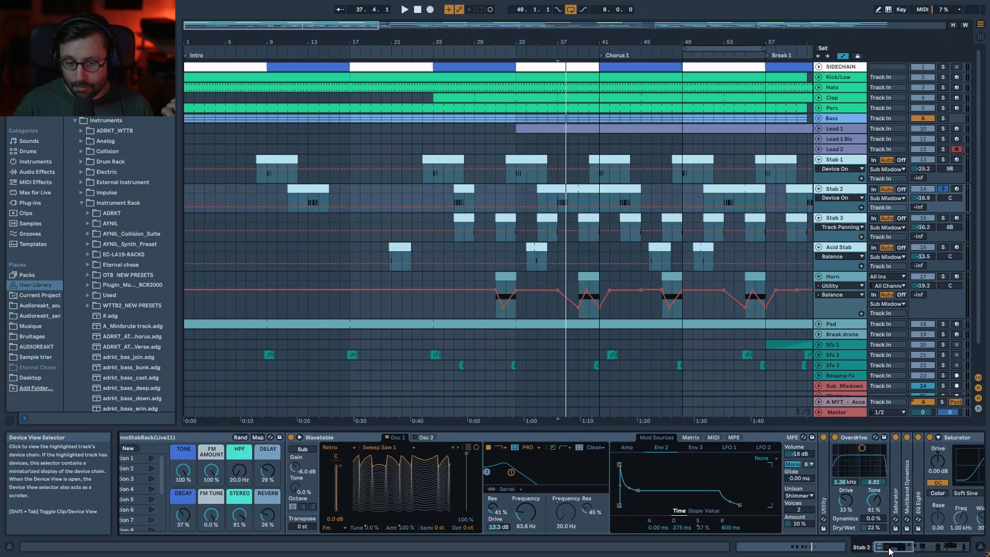
Play Stab 2 from bar 37, reactivate its Auto Filter and view the chain through to the final Utility
key(space)
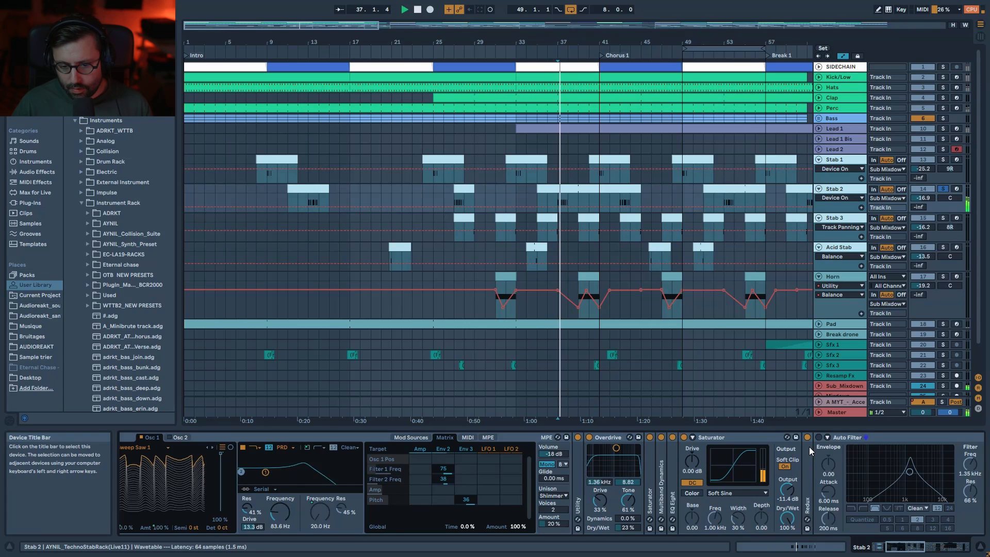
scroll(619, 485, down, 5)
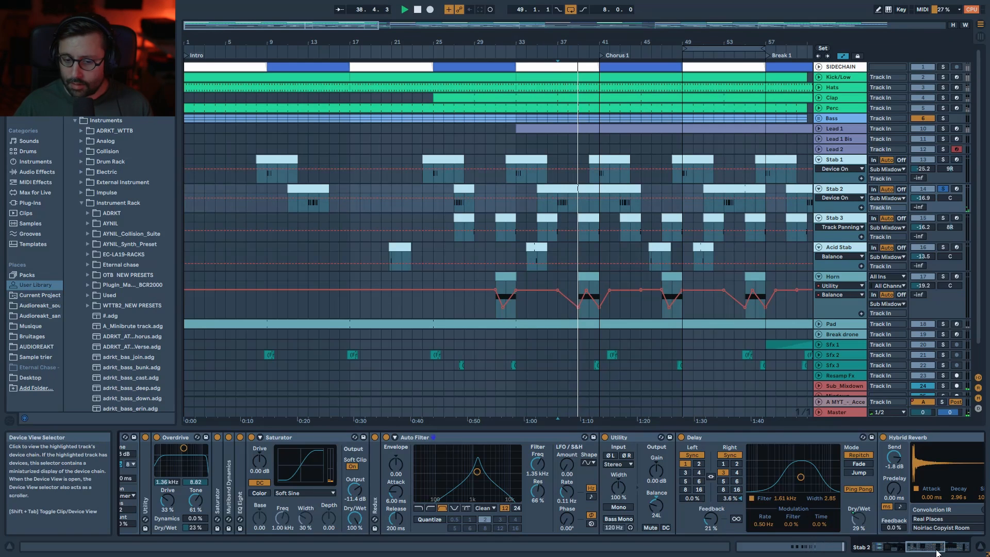
click(960, 551)
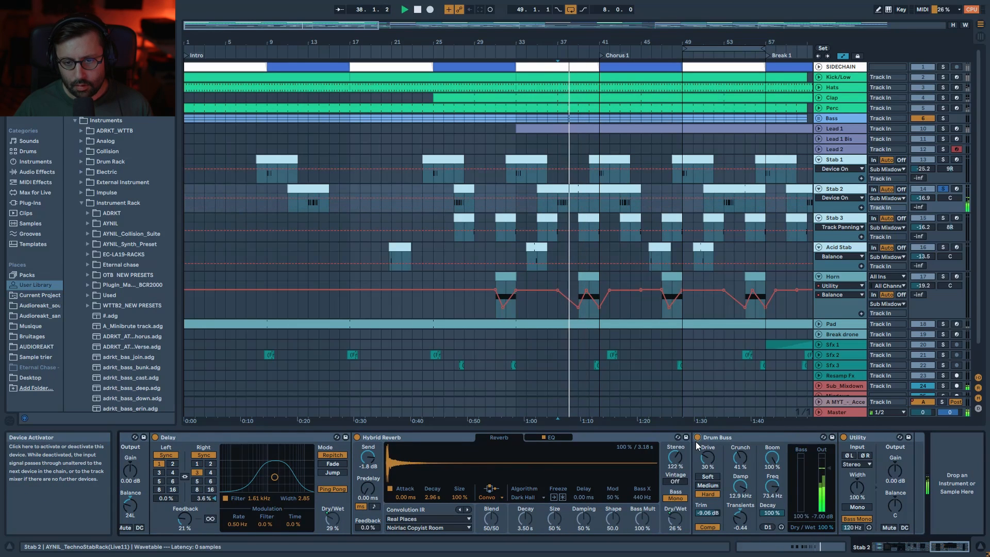
Solo Stab 3 and play its pattern from bar 28
click(526, 236)
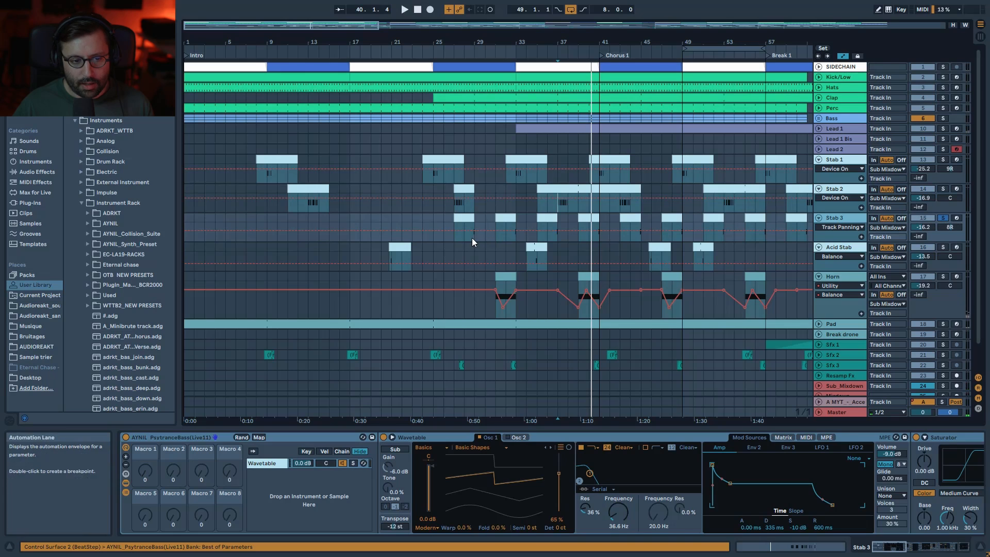
key(space)
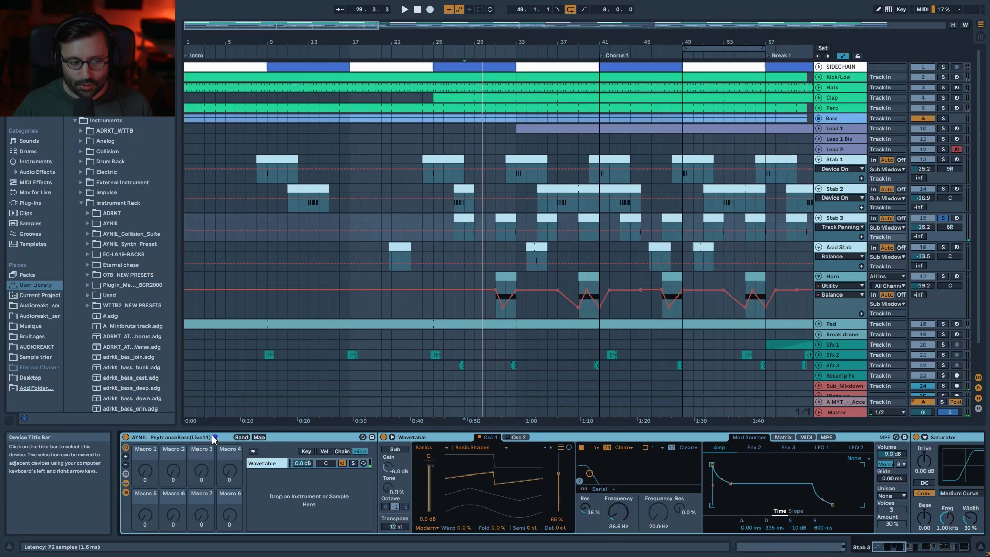
Play the soloed Stab 3 from bar 28 and view its effects chain through Saturator, Redux, Reverb, Drum Buss and EQ Eight
click(818, 118)
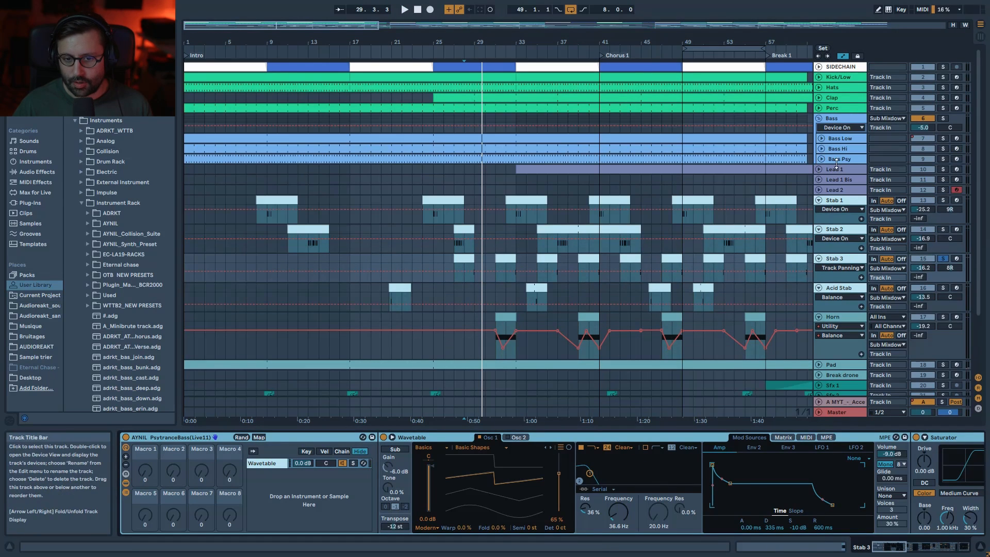
click(819, 118)
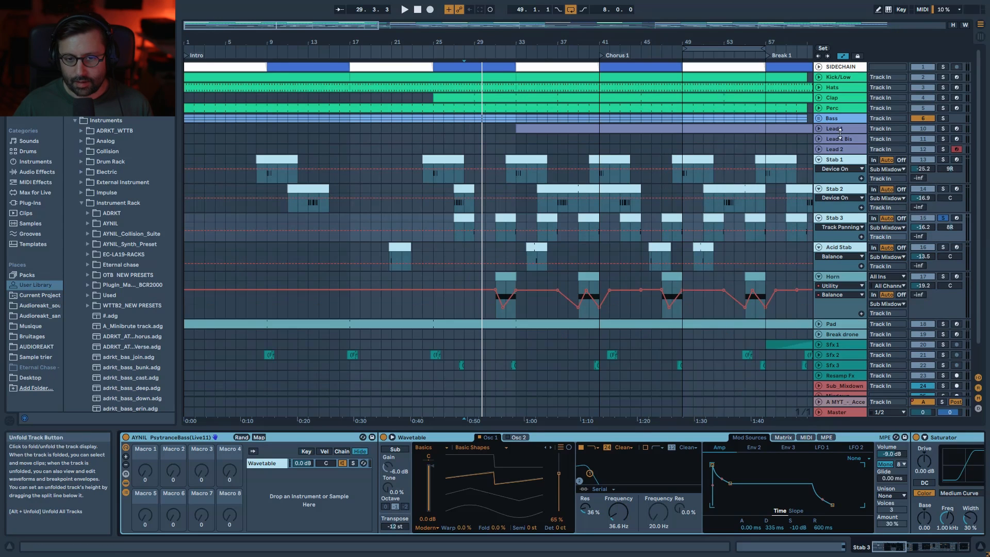
key(space)
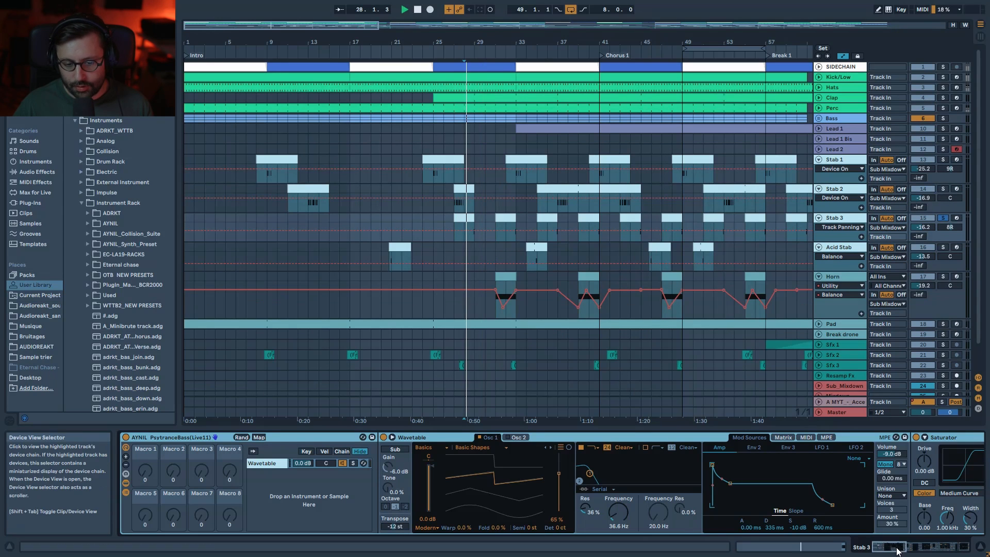
click(908, 548)
drag(907, 551, 948, 550)
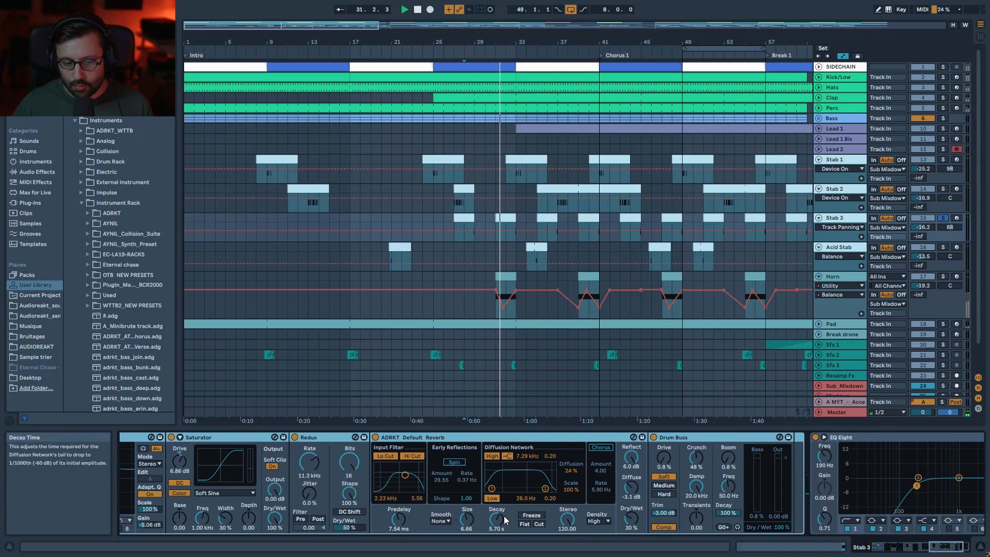
Unsolo Stab 3 and play it within the full mix from bar 28
key(space)
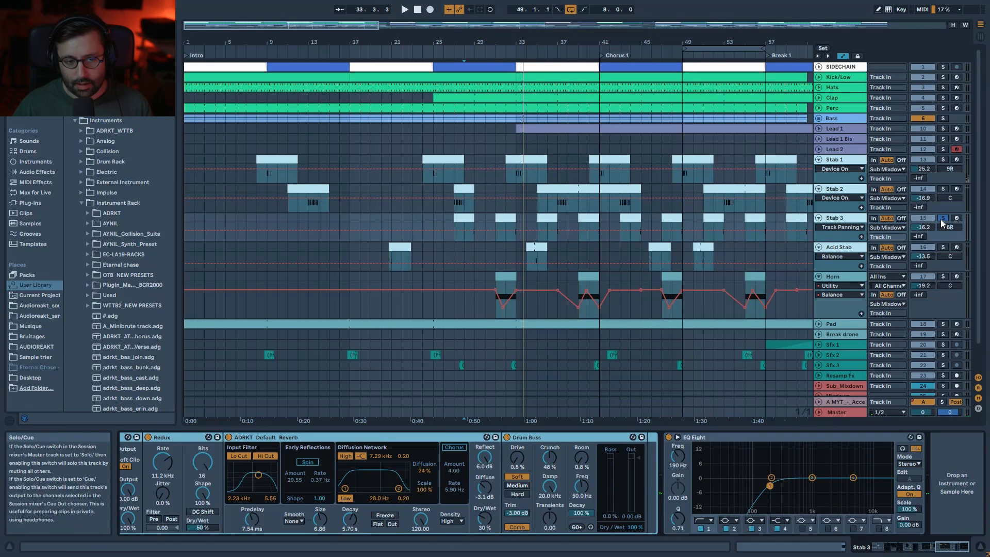
key(space)
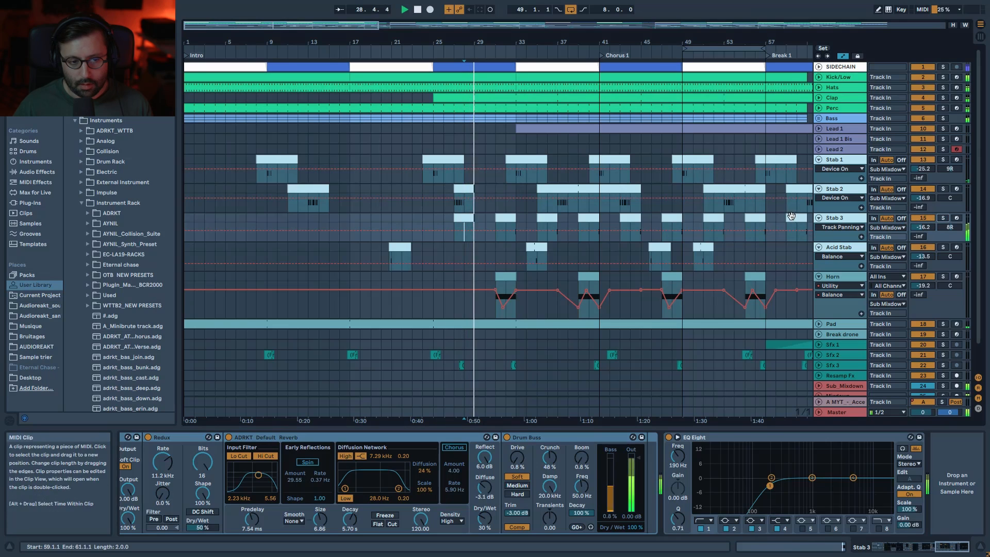
key(space)
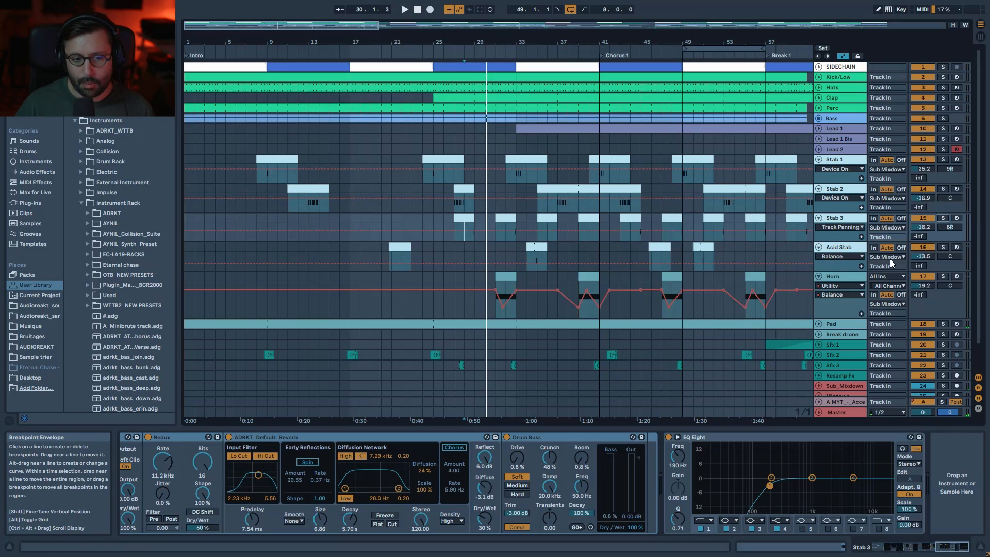
Solo the Acid Stab track and play its clip from 45.4
click(944, 247)
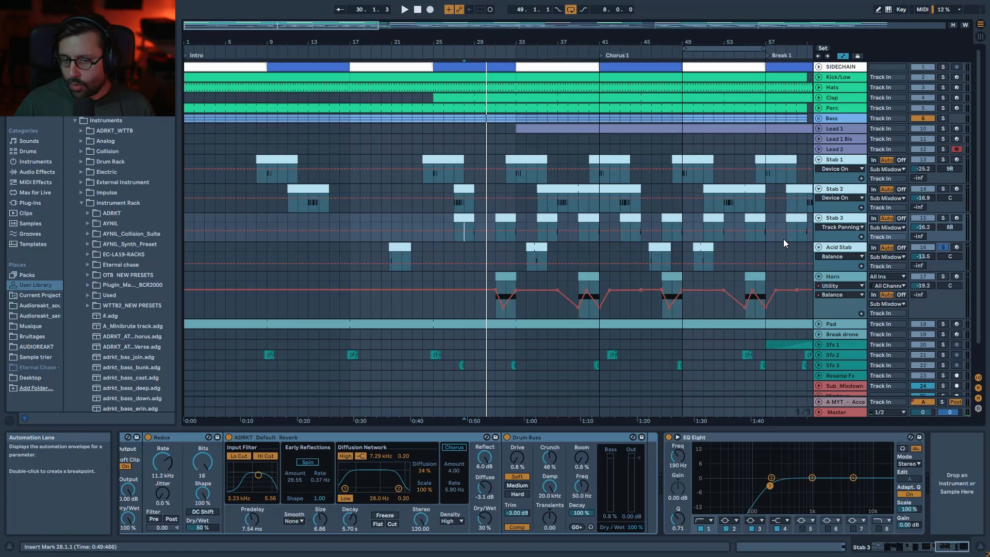
click(839, 247)
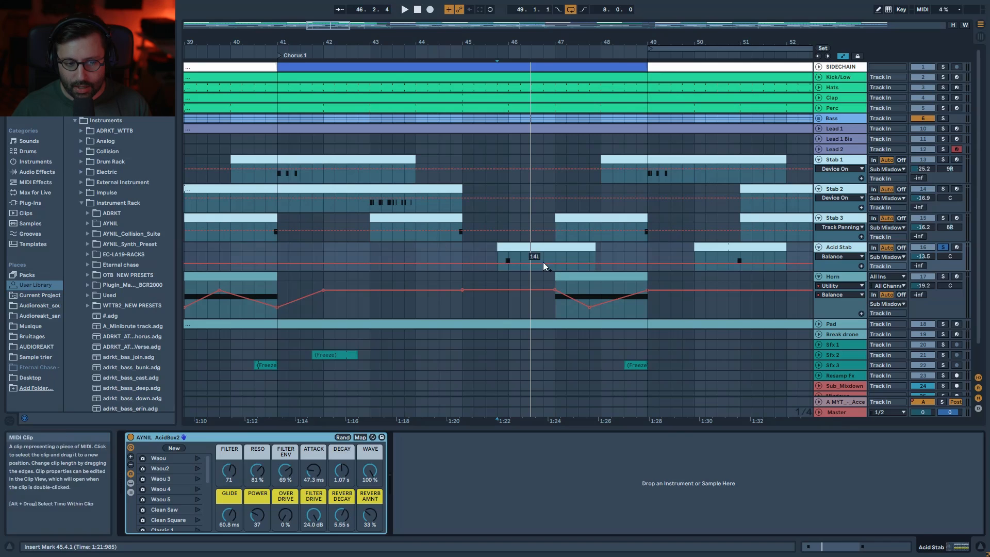
click(498, 256)
key(space)
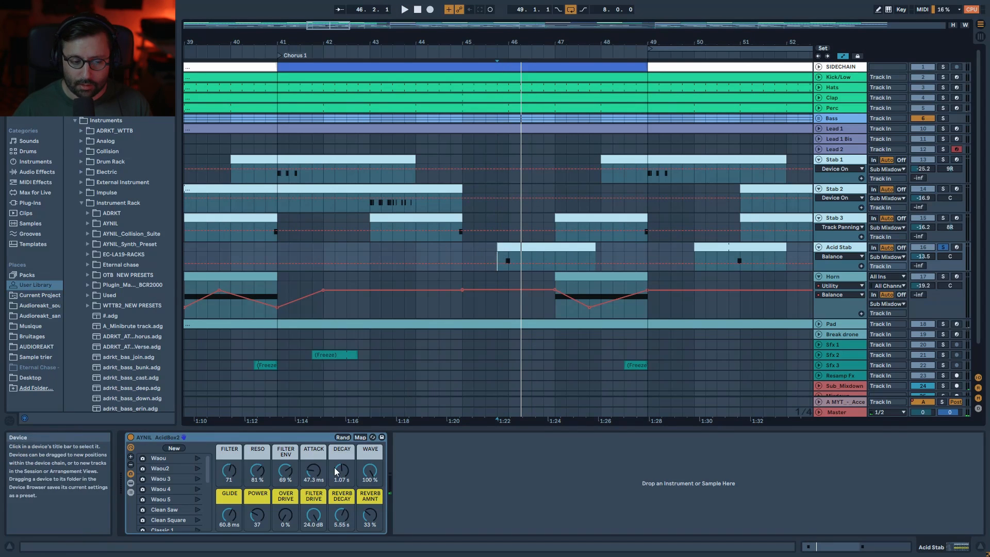
Audition Acid Stab with the rack's Attack macro at 0 ms, and undo the macro change
drag(313, 471, 313, 497)
key(space)
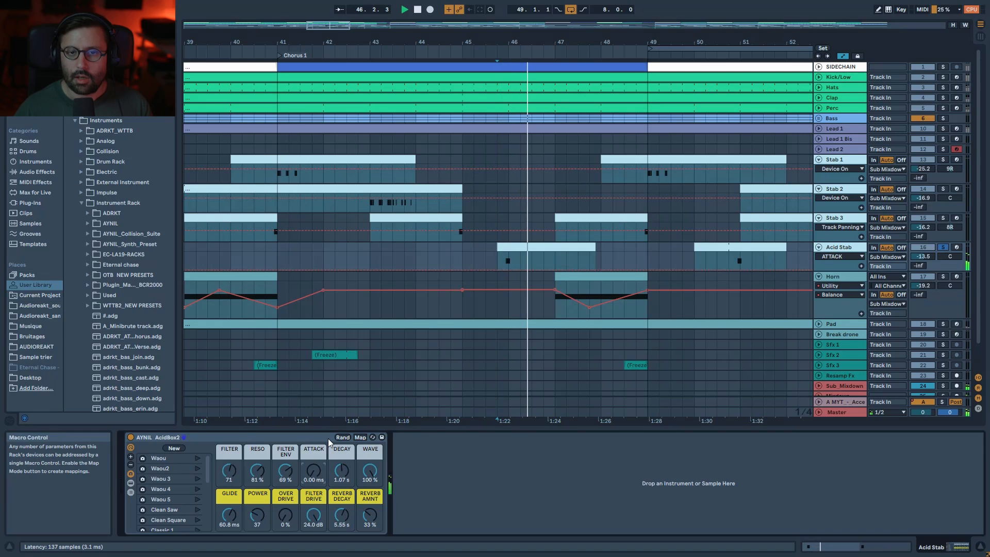
key(ctrl+z)
key(space)
key(space)
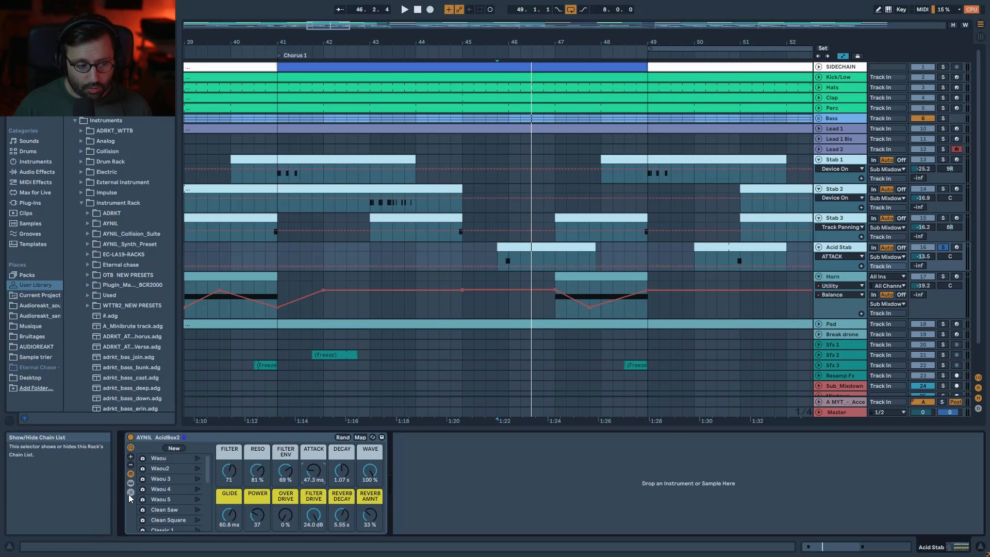
Unsolo Acid Stab and play its clip within the full mix from 45.4
click(298, 440)
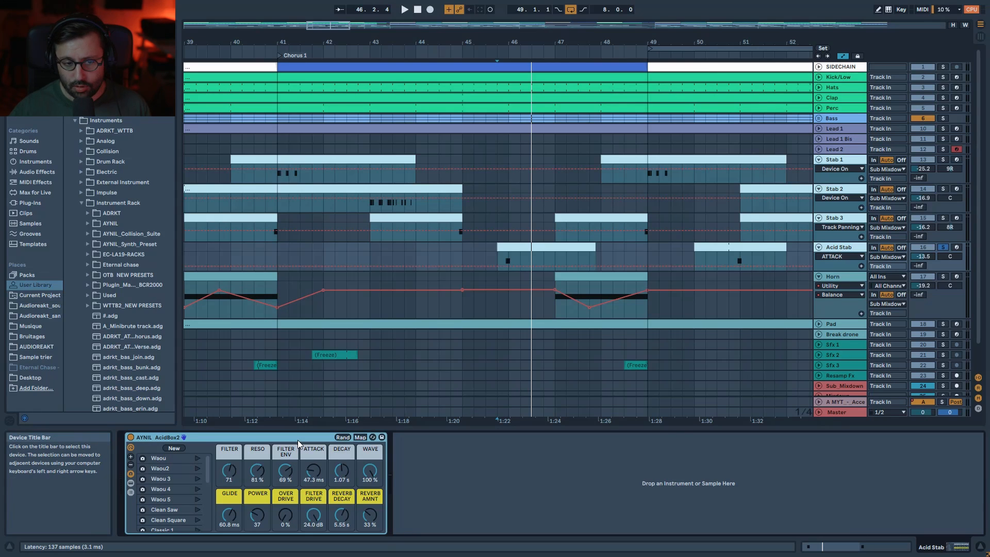
click(500, 259)
key(space)
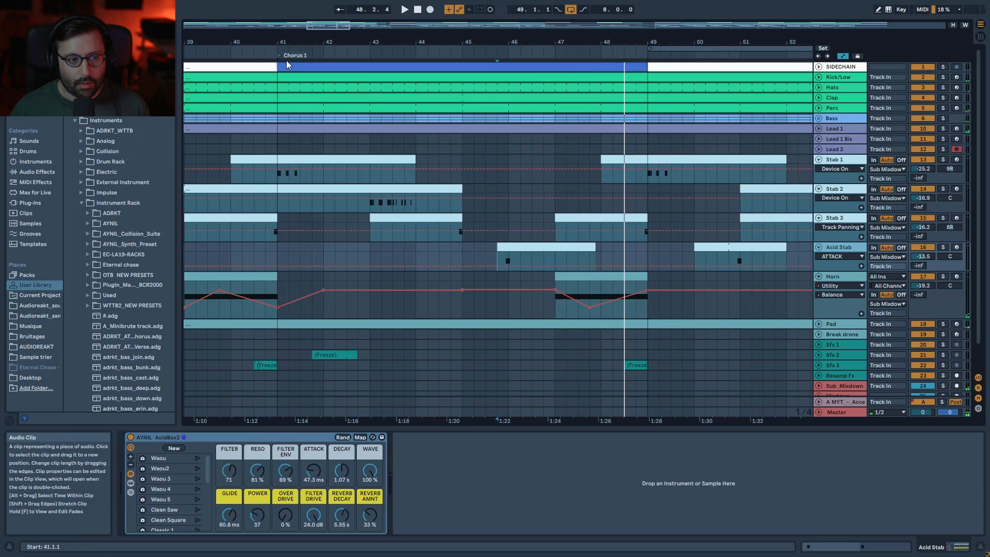
Solo the Horn track and play its first clip from bar 31
drag(323, 26, 323, 6)
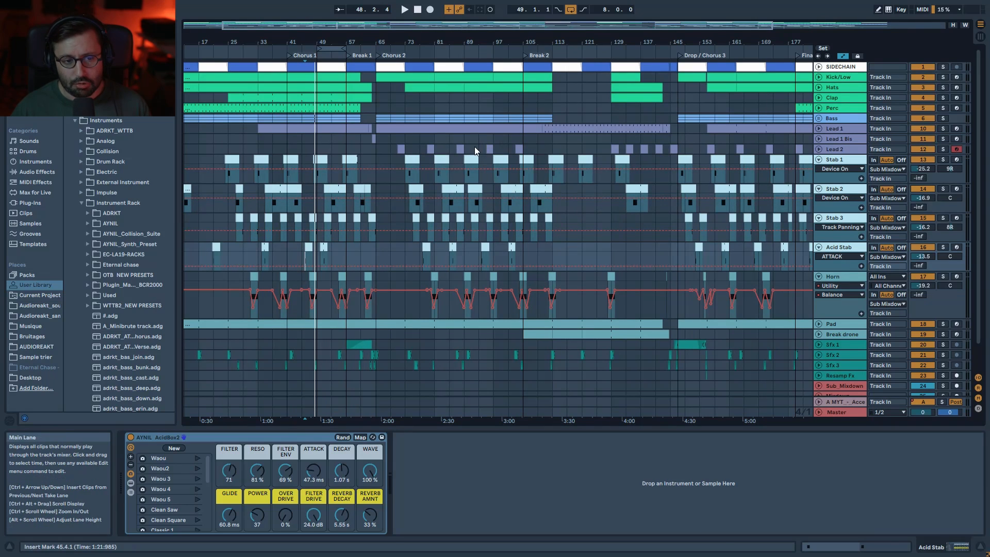
scroll(407, 252, up, 4)
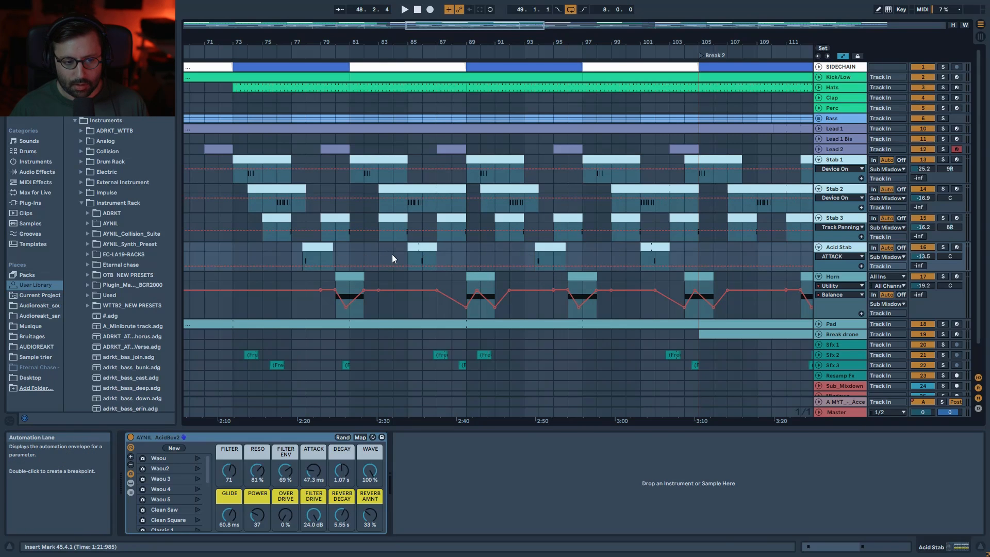
scroll(414, 243, down, 5)
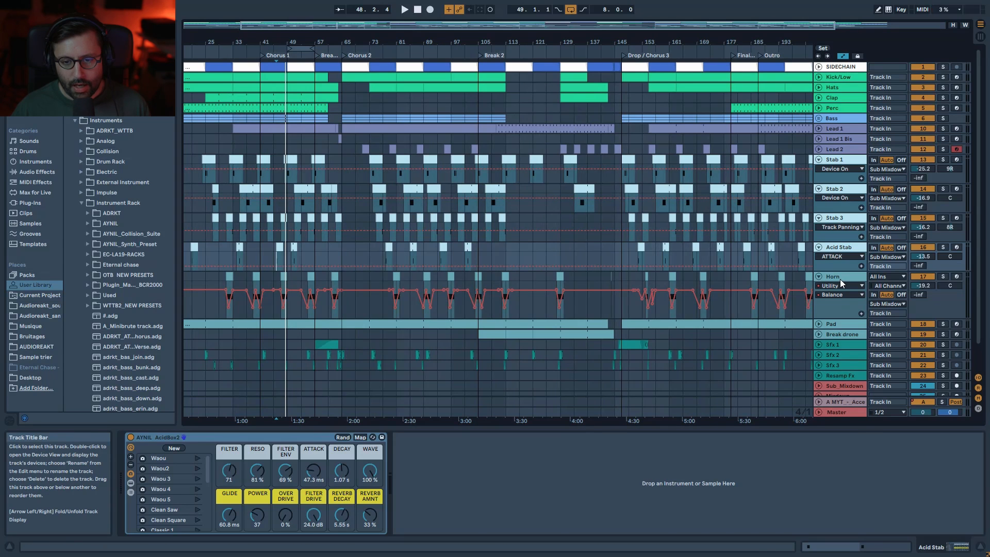
click(840, 279)
click(944, 276)
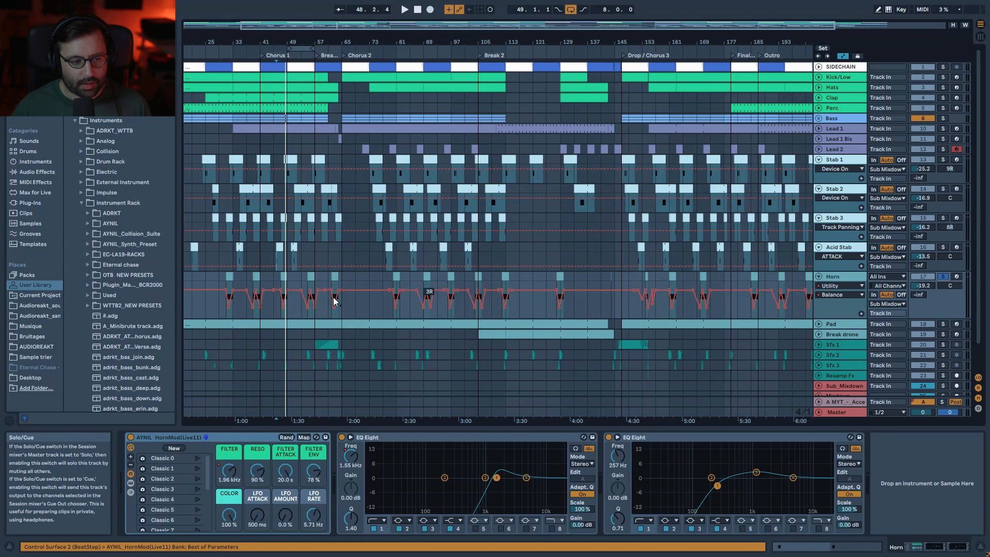
click(230, 278)
key(space)
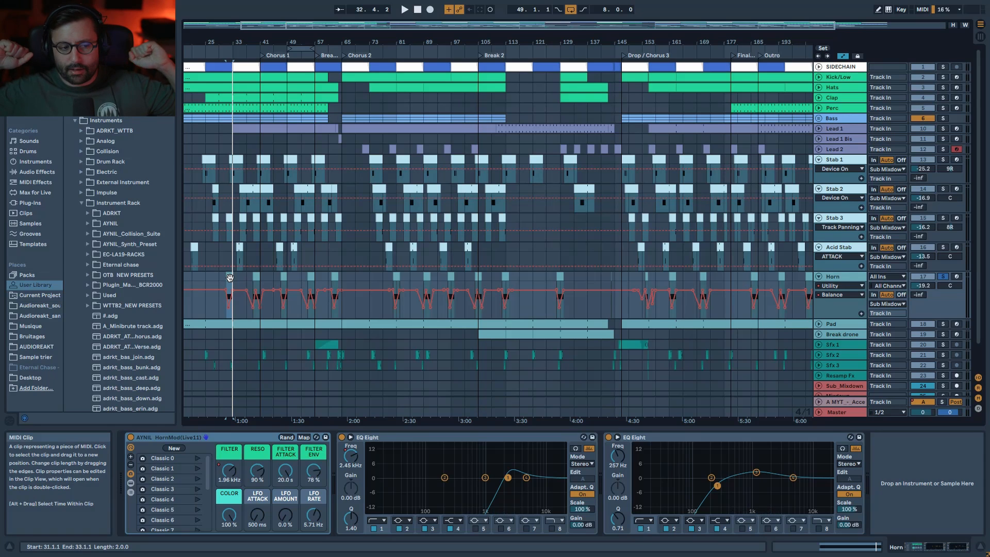
Deactivate both EQ Eights on the Horn track and play its clip without them
click(341, 437)
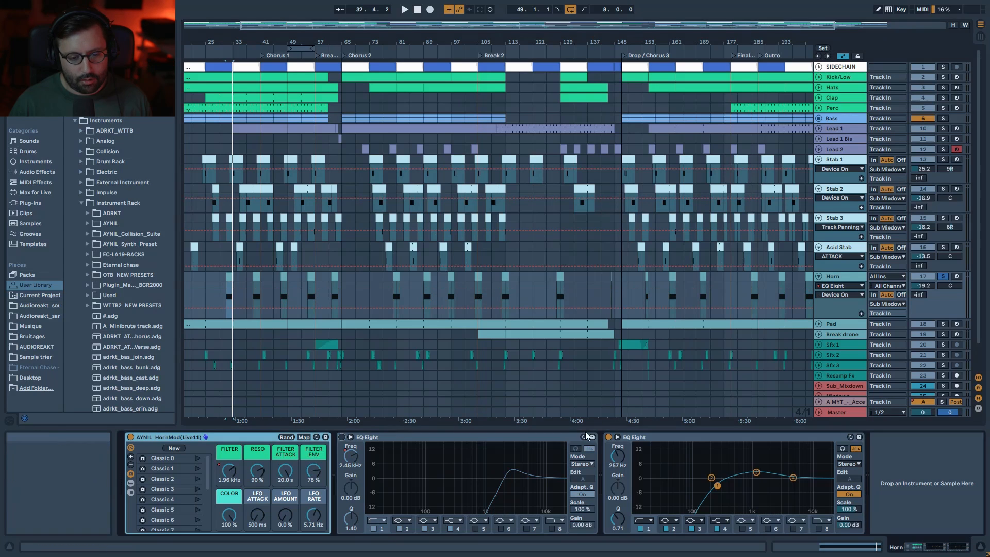
click(609, 437)
key(space)
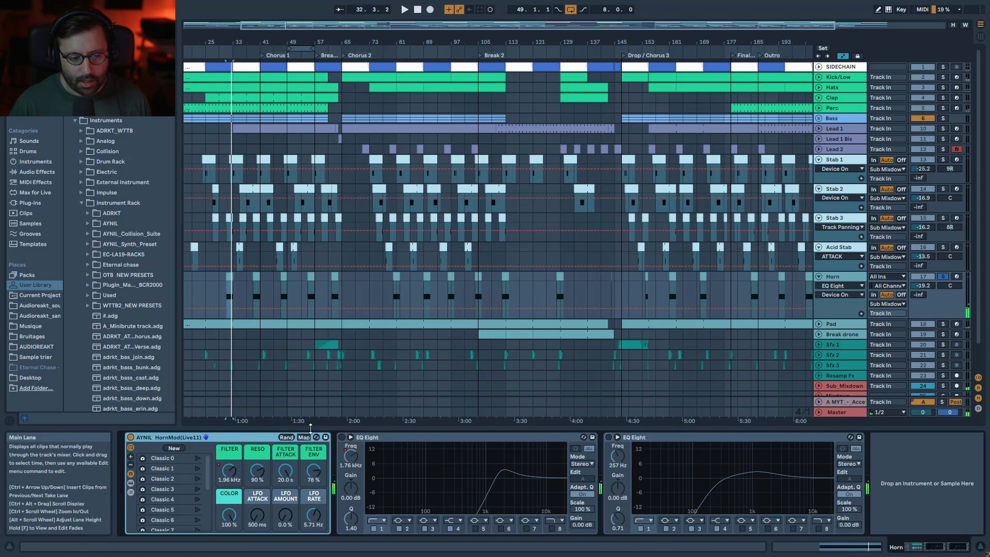
Reactivate Horn's EQ Eights, display the first one's filter 1 Frequency automation and play the clip from bar 31
click(341, 437)
click(352, 458)
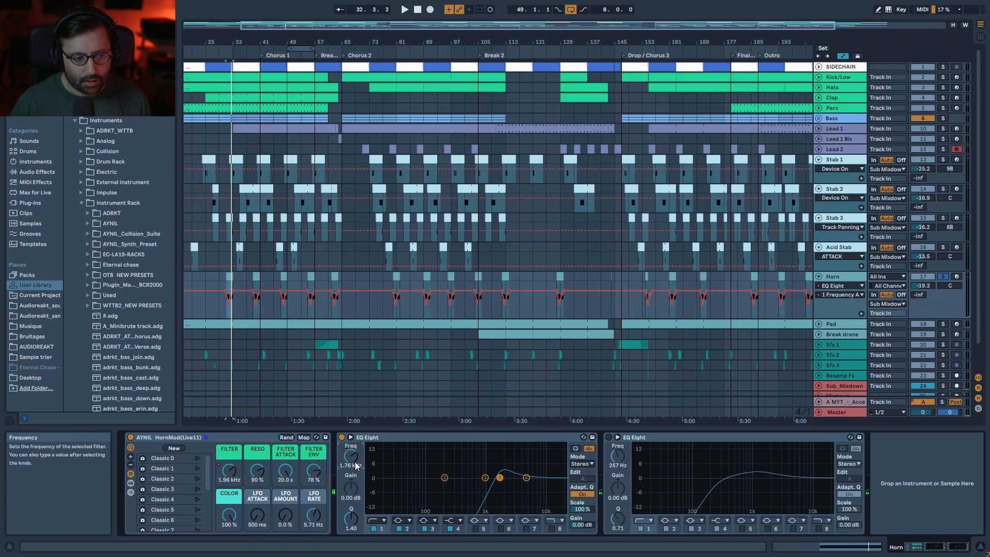
drag(279, 19, 278, 56)
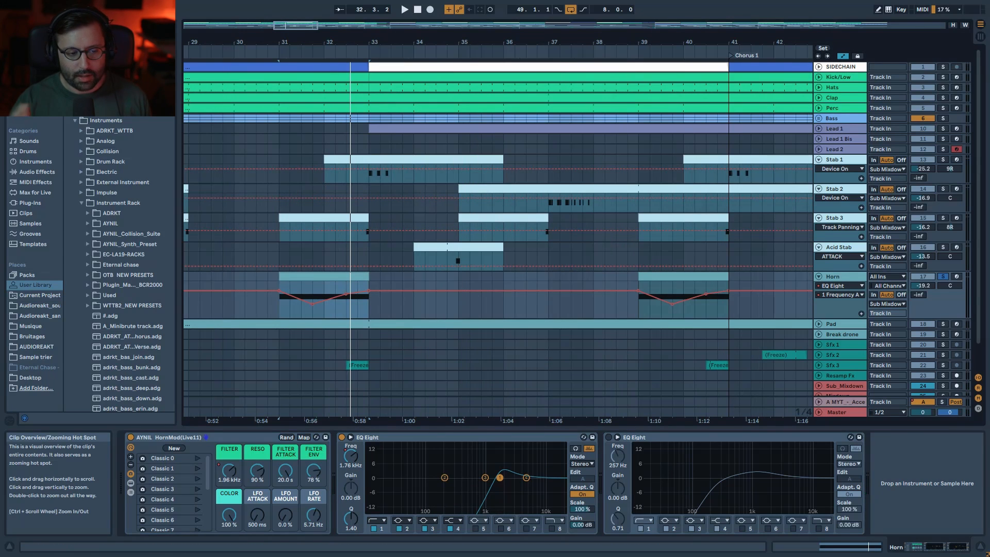
click(293, 116)
key(space)
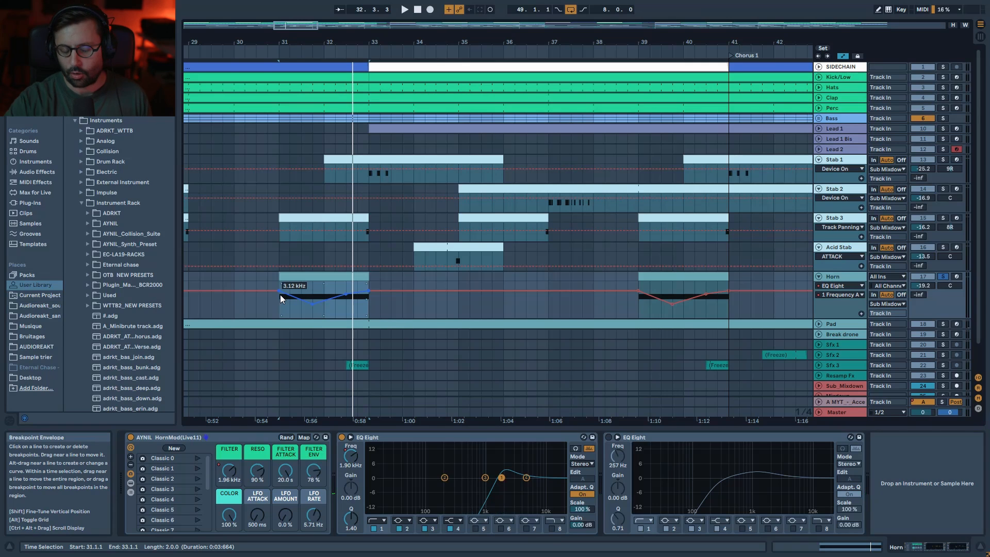
scroll(278, 278, down, 4)
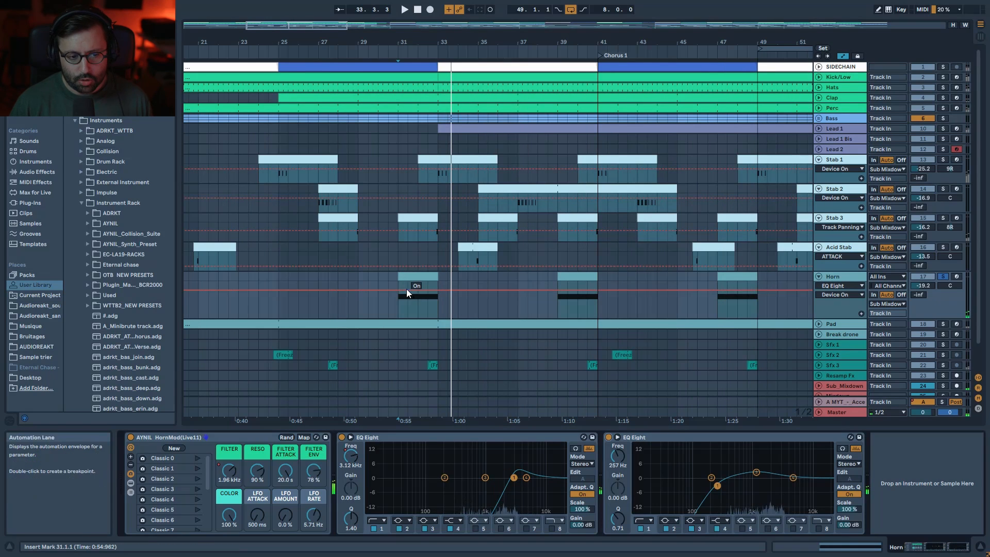
Examine the MIDI notes of the Horn clip and of the nearby Acid Stab, Stab 3, Stab 2 and Stab 1 clips
double_click(414, 277)
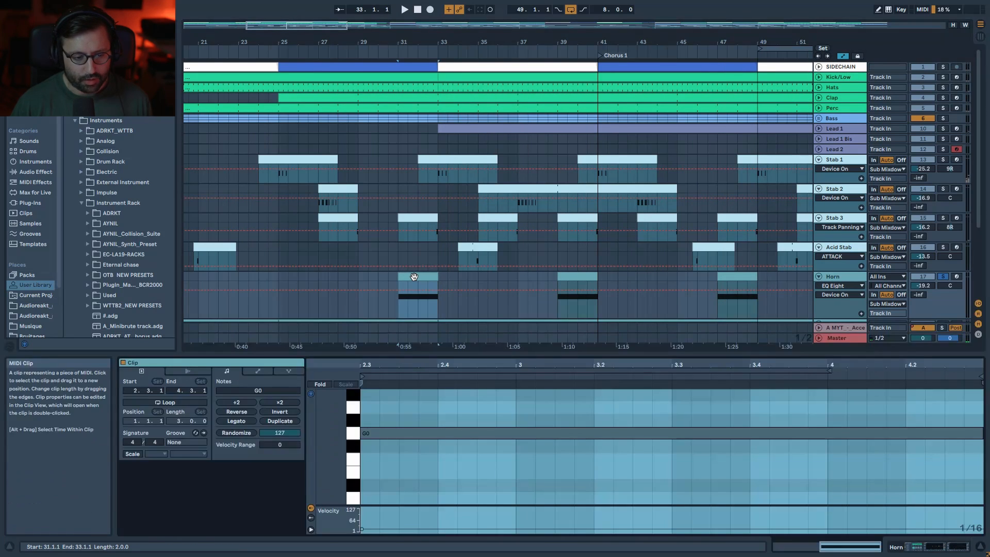
click(460, 251)
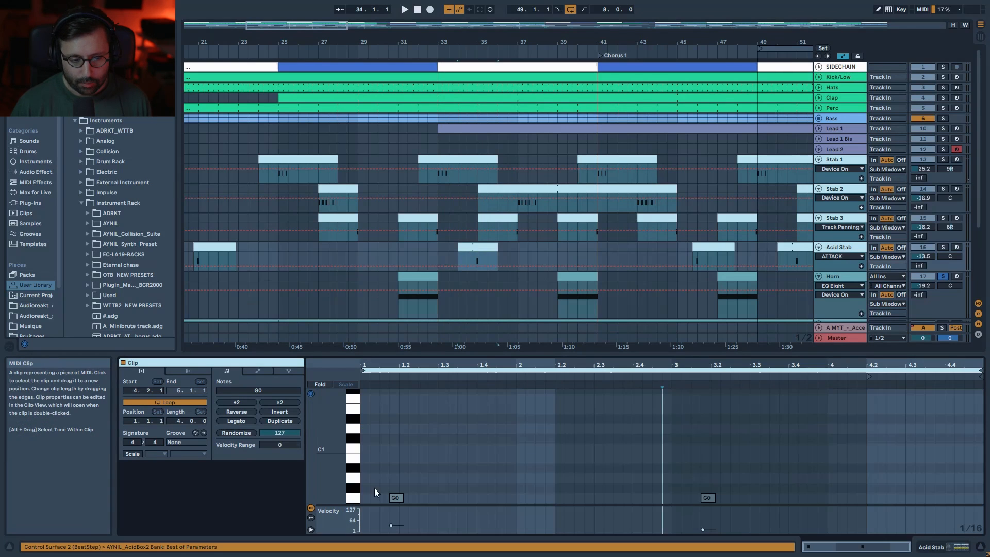
click(414, 223)
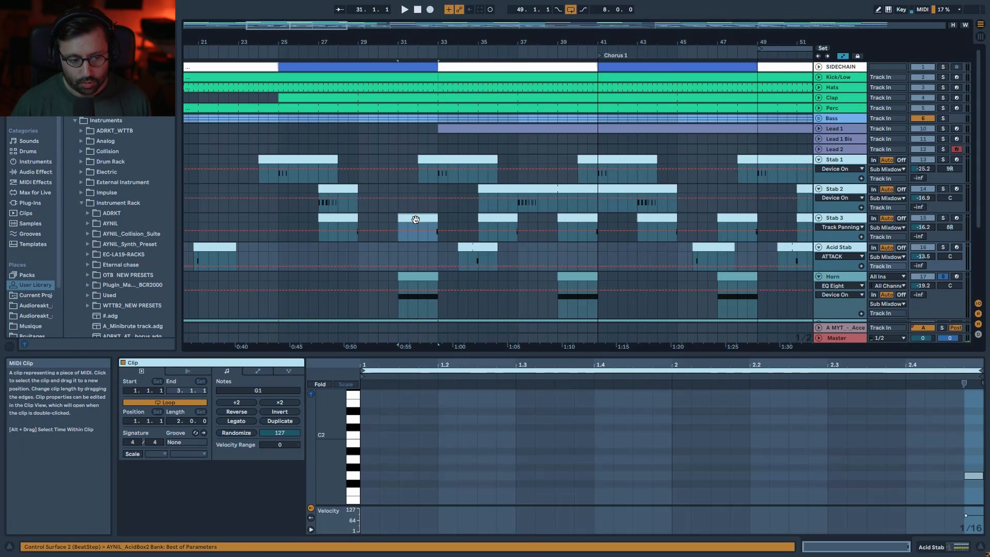
click(326, 385)
click(326, 384)
click(498, 187)
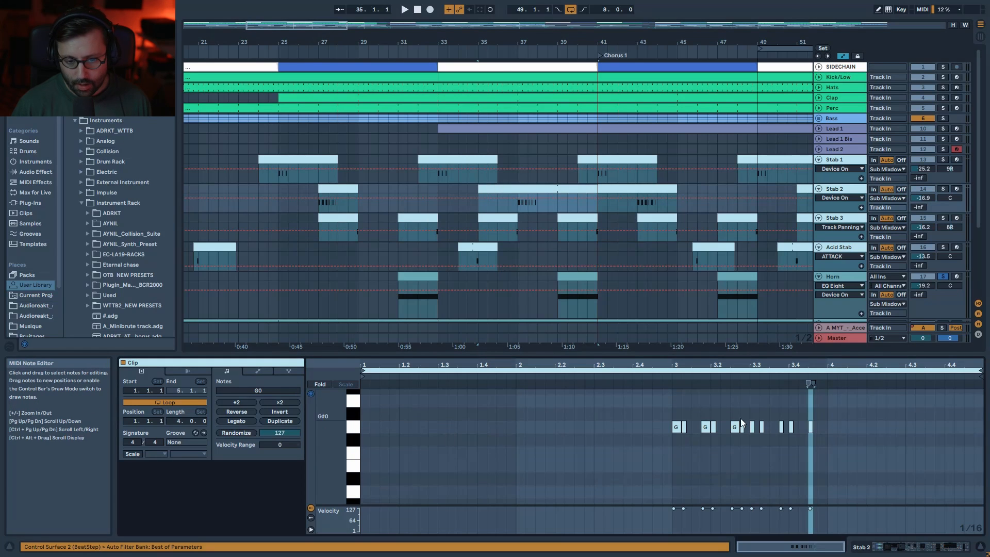
click(458, 161)
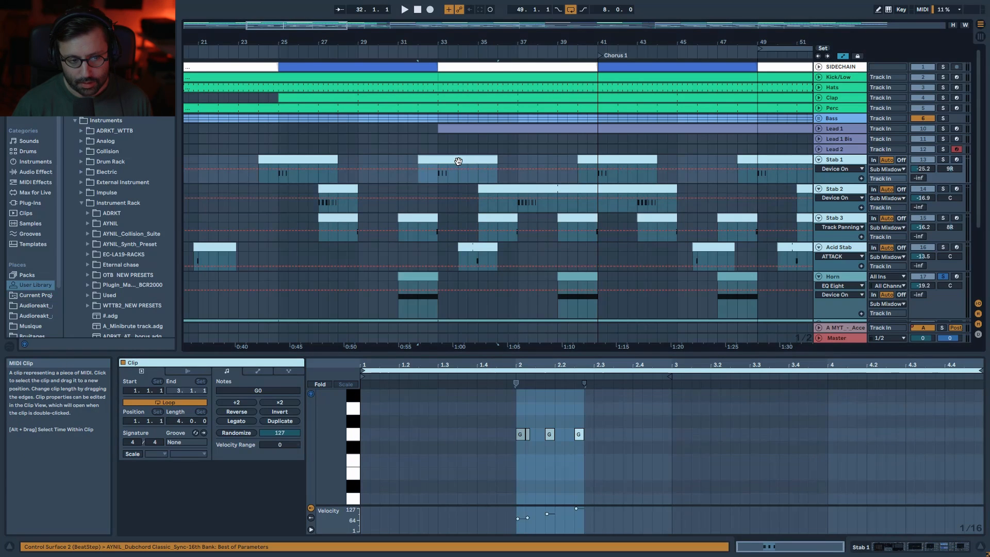
Play the Horn clip from bar 31 and bring up the track's devices
click(415, 276)
key(space)
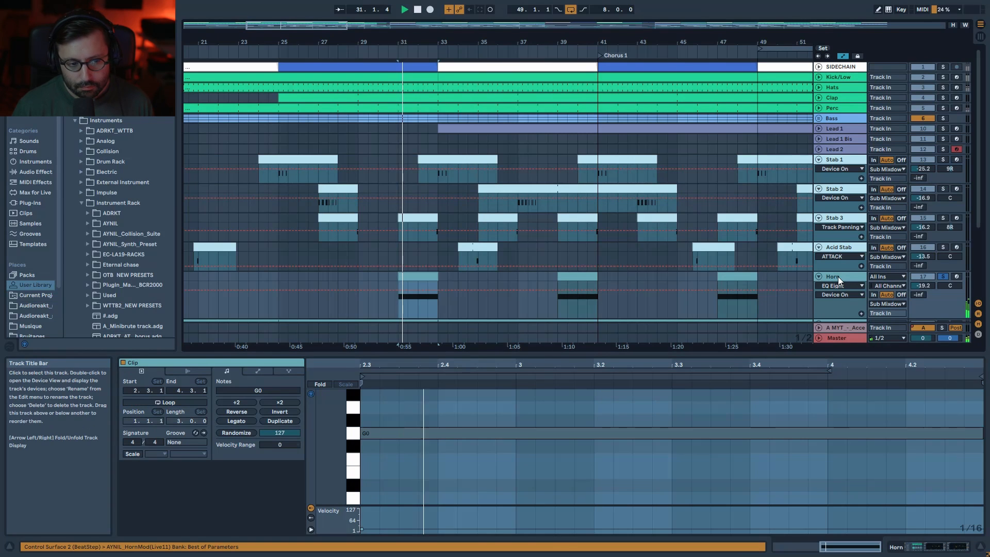
click(838, 277)
key(space)
Reveal the devices inside the HornMod rack, unfold its Wavetable and examine the modulation matrix and Amp envelope
click(131, 493)
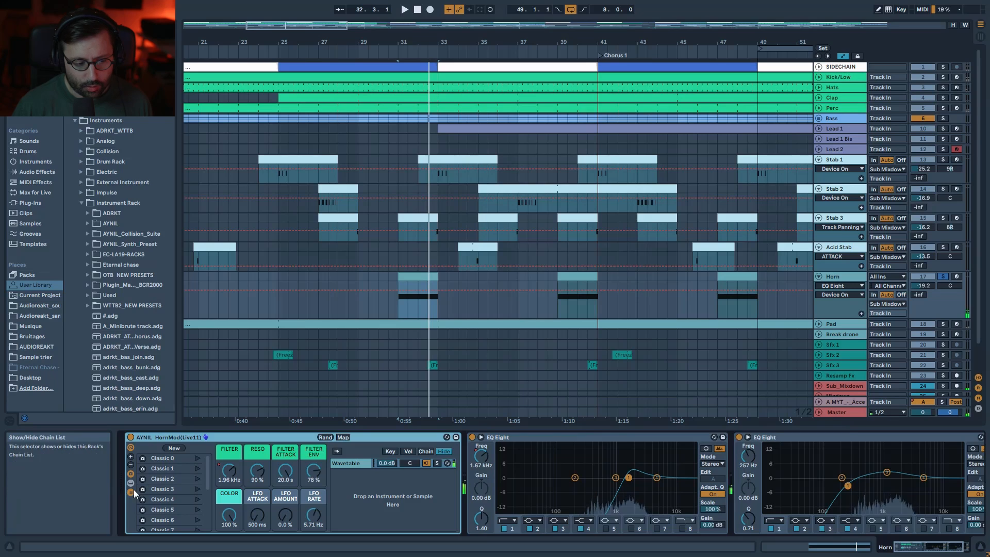
click(134, 490)
click(133, 483)
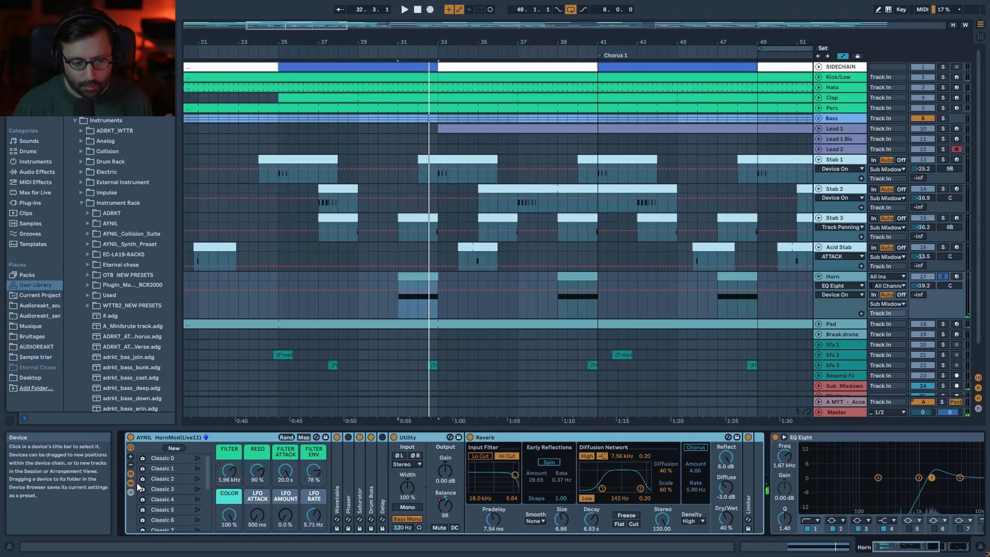
double_click(333, 474)
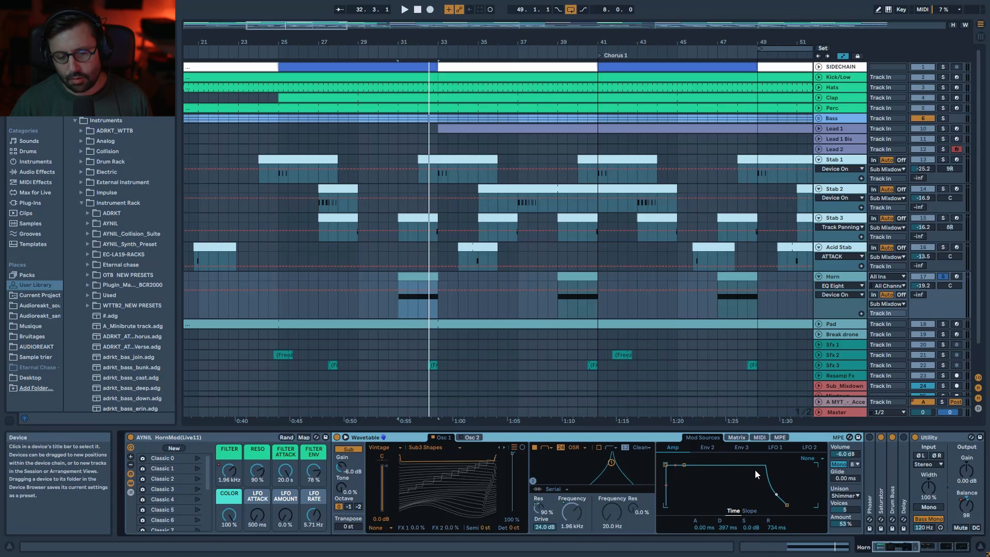
click(736, 438)
click(731, 449)
click(682, 447)
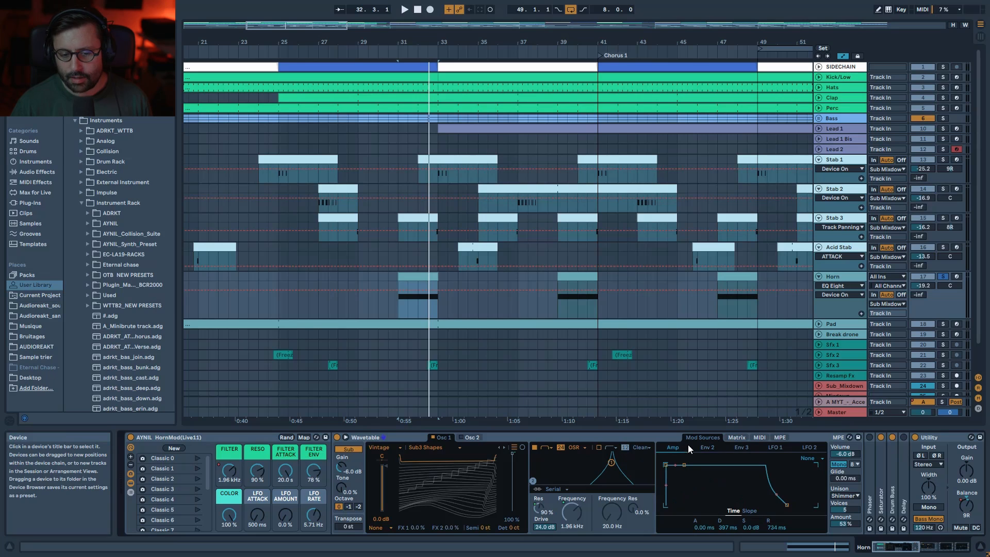
Hide the devices inside the HornMod rack and play the Horn clip briefly
click(130, 484)
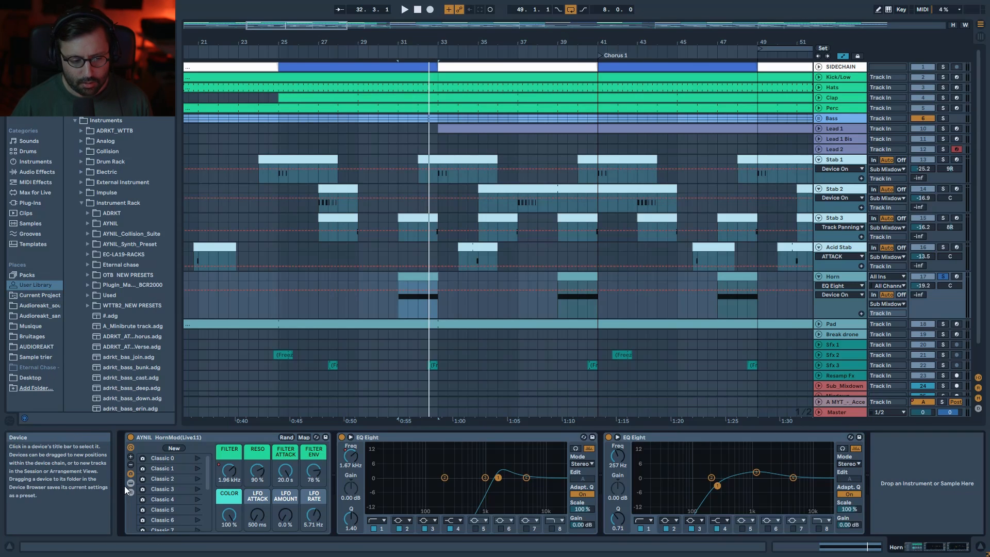
key(space)
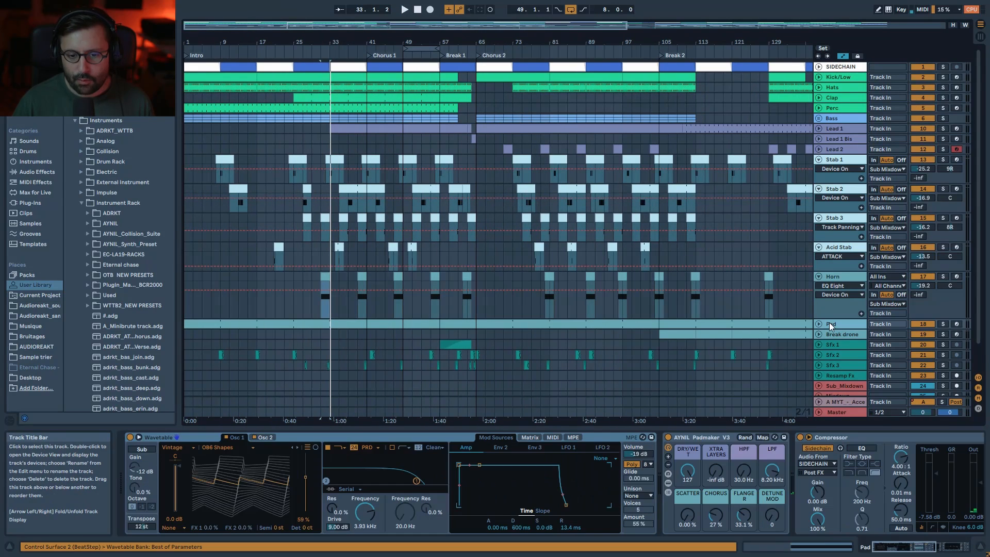
Play the Pad track from the beginning and look over its device chain up to the AYNIL Padmaker V3 rack
click(405, 11)
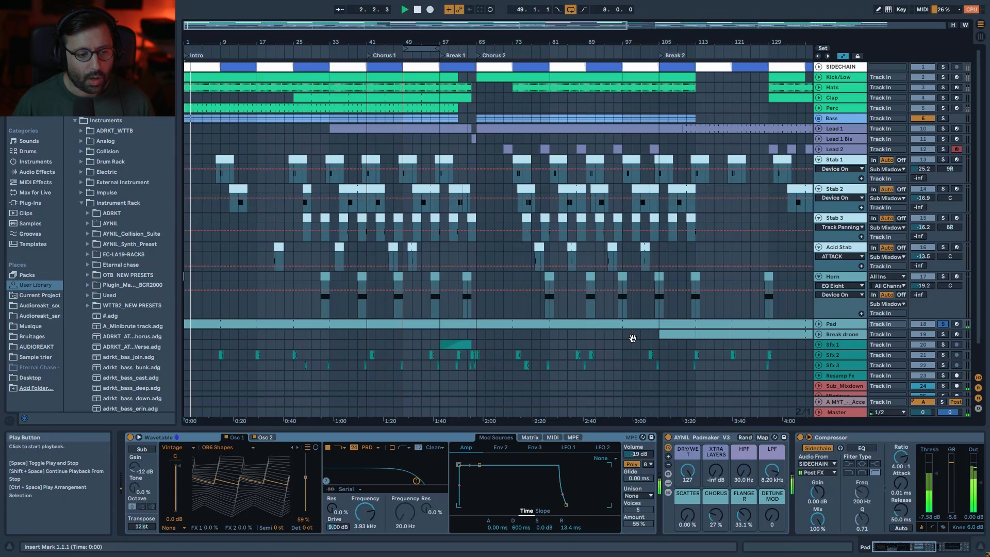
drag(905, 546, 877, 551)
click(907, 516)
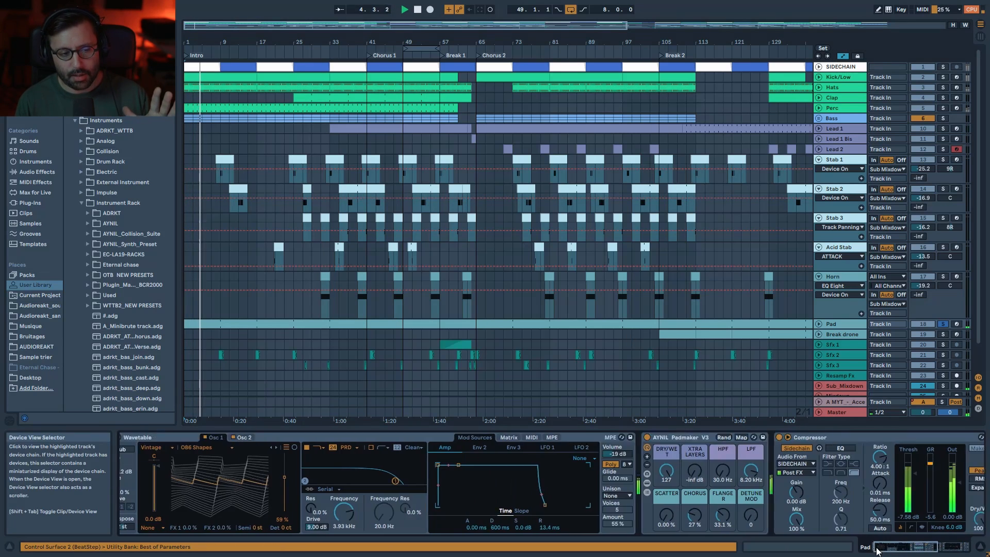
click(703, 439)
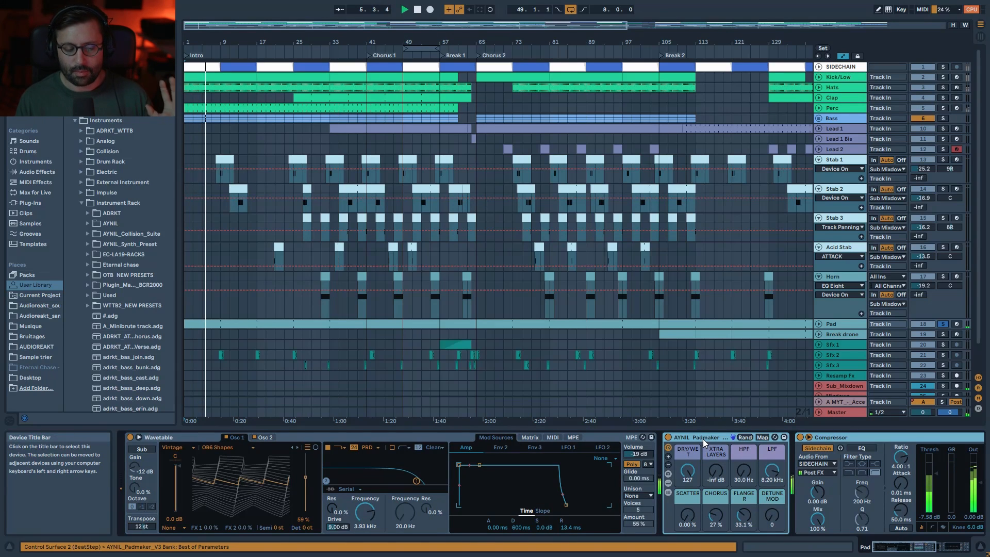
Play the Pad's Wavetable while examining its second oscillator, modulation matrix and Amp envelope
click(196, 437)
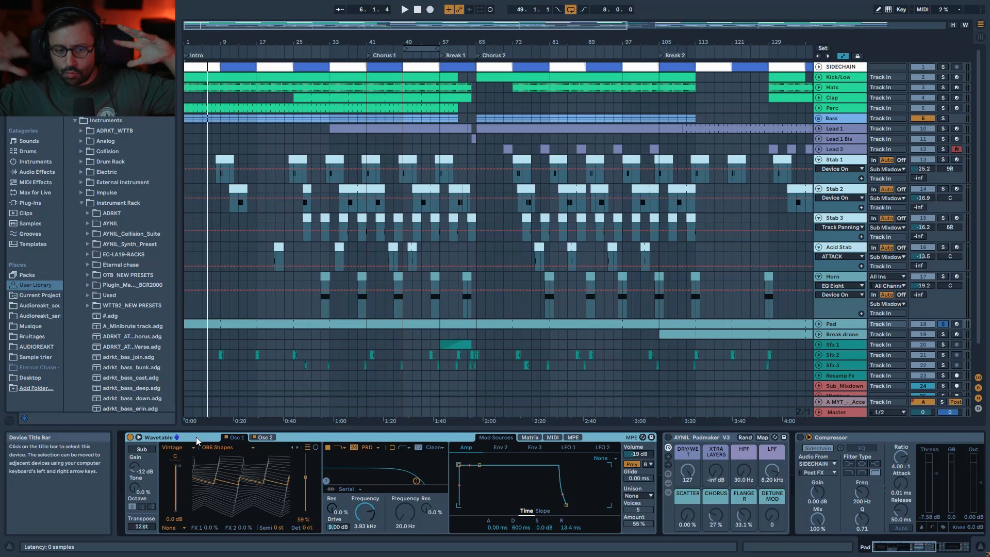
key(space)
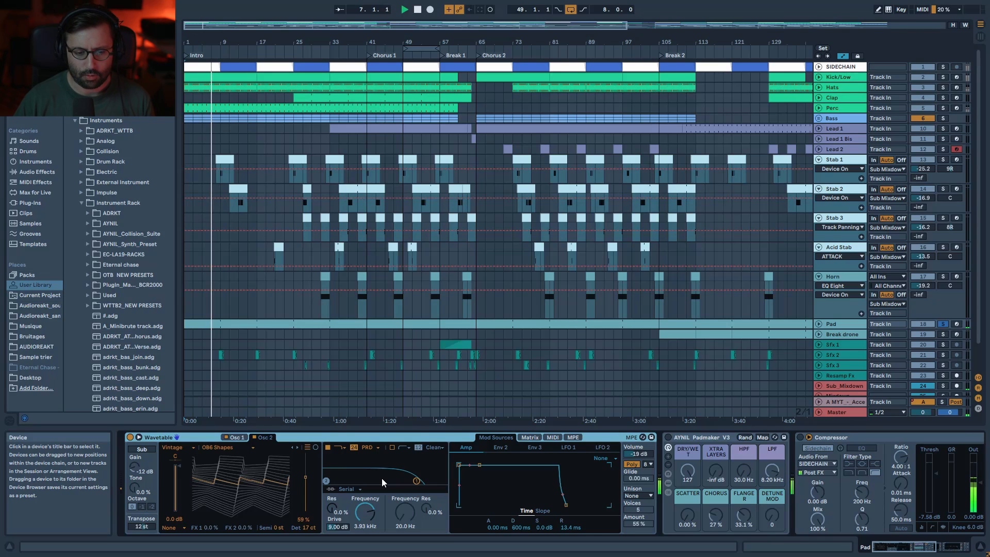
click(529, 438)
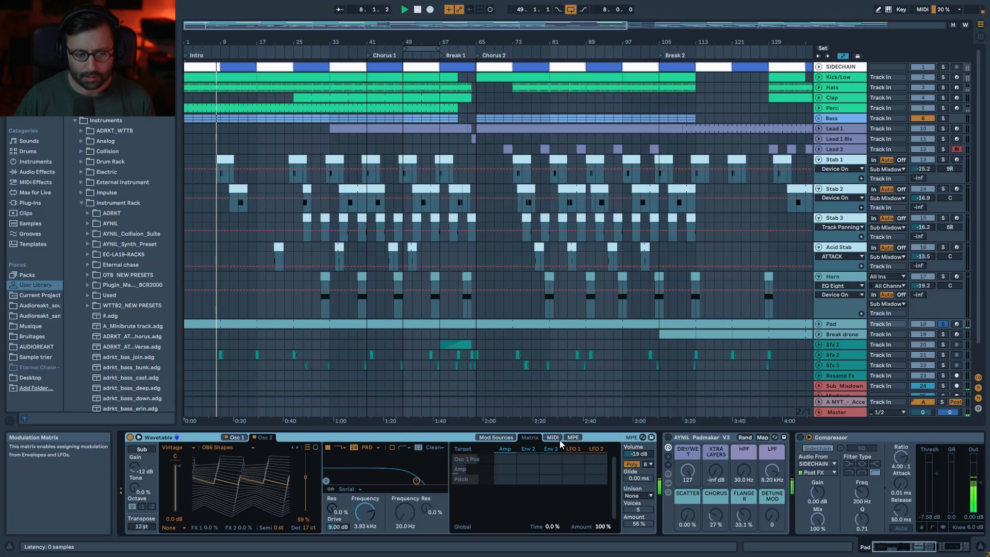
click(500, 437)
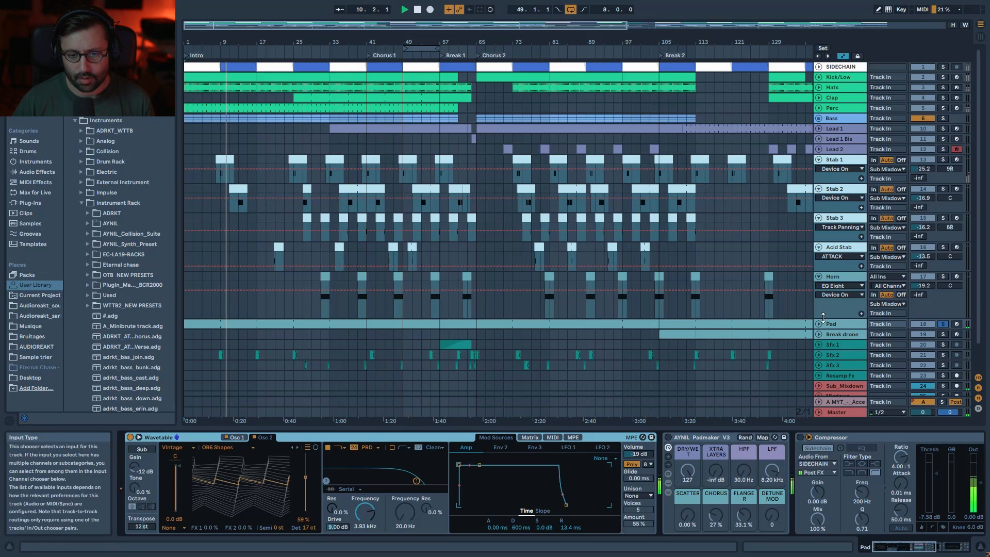
Unfold the Pad track and reactivate its AYNIL Padmaker V3 rack while playing from the beginning
click(819, 324)
click(918, 549)
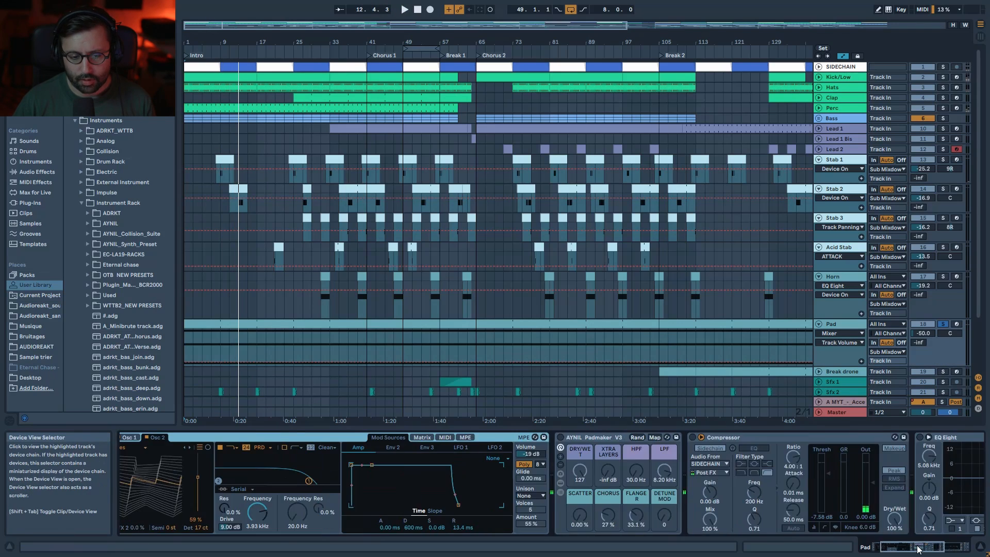
drag(918, 550, 929, 549)
click(416, 438)
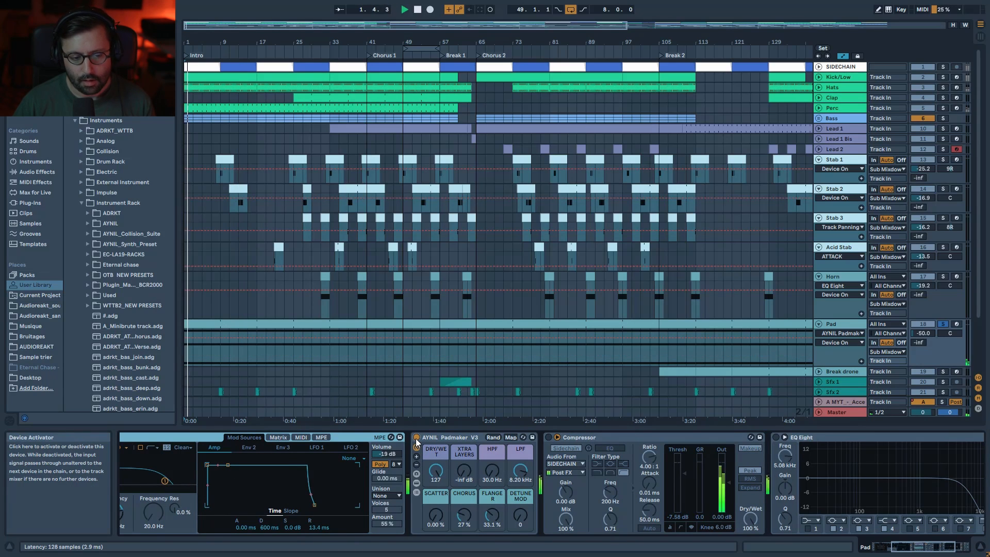
Play the Pad and inspect the Padmaker rack's fx, fx mvt reso, fx fx mvt and dry chains, hiding them when done
click(469, 444)
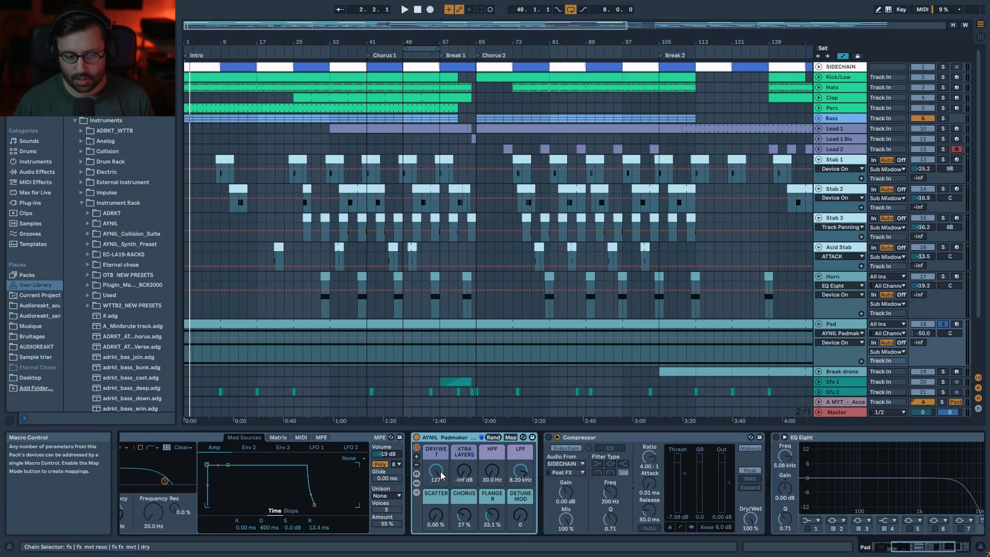
key(space)
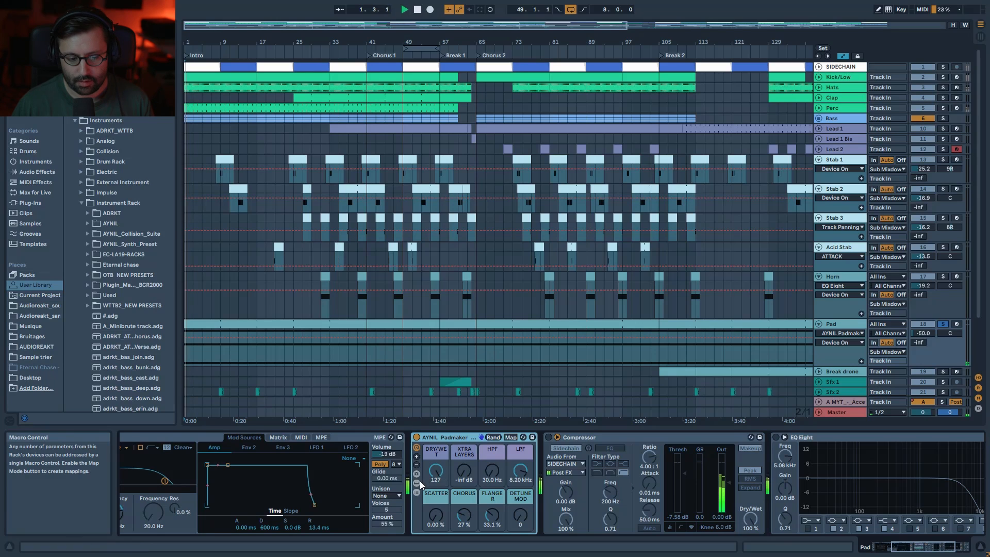
click(414, 450)
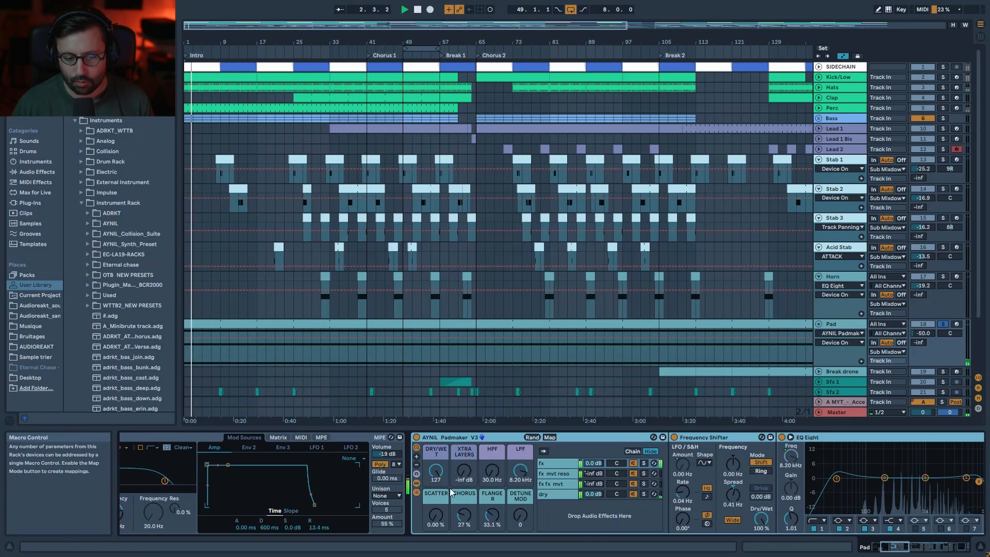
click(916, 548)
drag(916, 548, 889, 545)
click(304, 492)
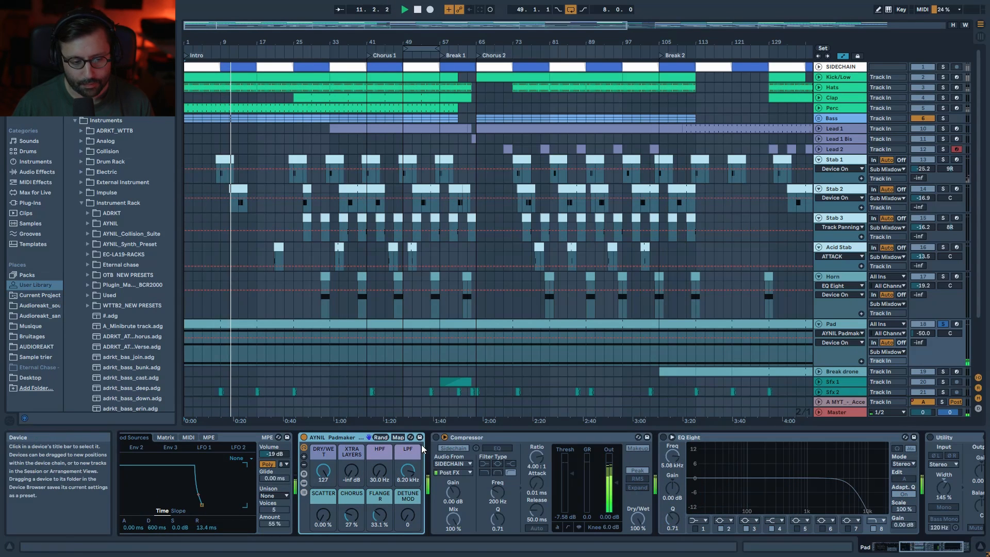
Reactivate the Pad track's Compressor, EQ Eight and Utility during playback
click(436, 437)
click(664, 437)
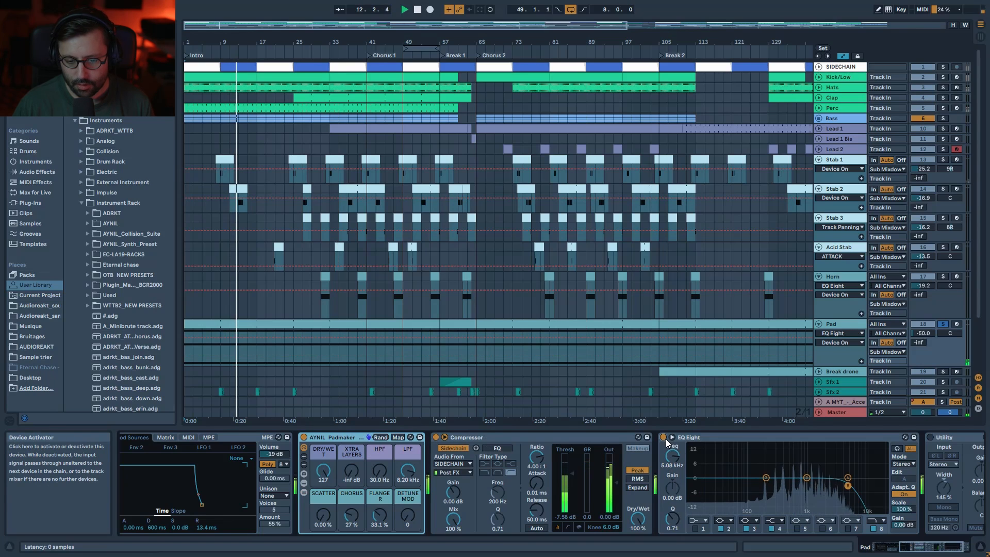
drag(924, 553, 939, 551)
click(855, 437)
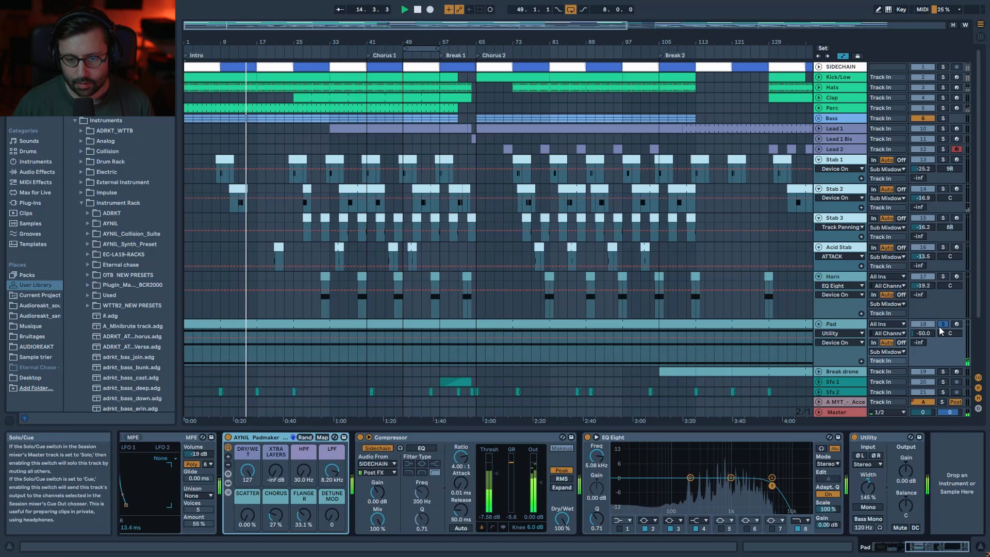
Unsolo the Pad track and compare the full mix with Pad muted and unmuted in the intro, Chorus 2 and the outro
click(941, 325)
click(917, 325)
click(917, 325)
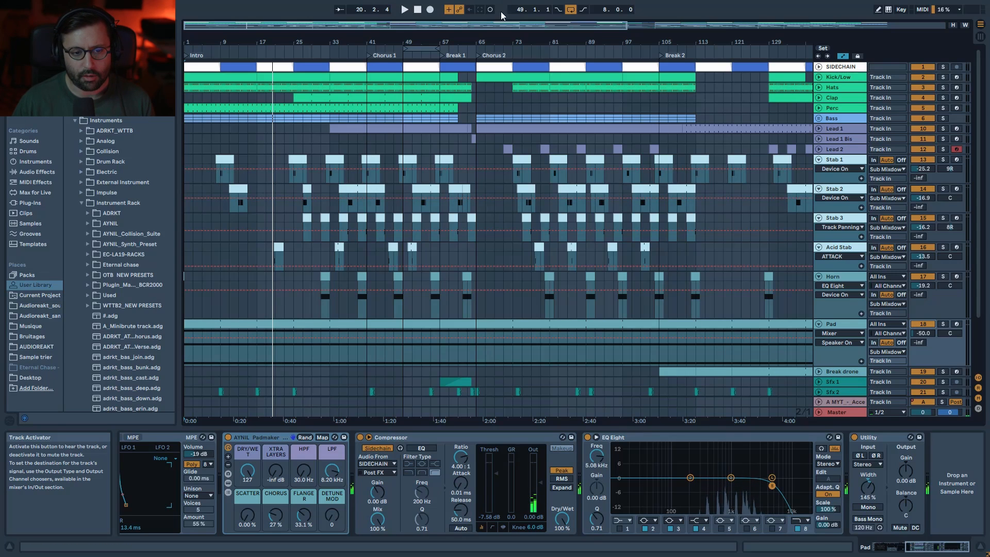
click(577, 354)
key(space)
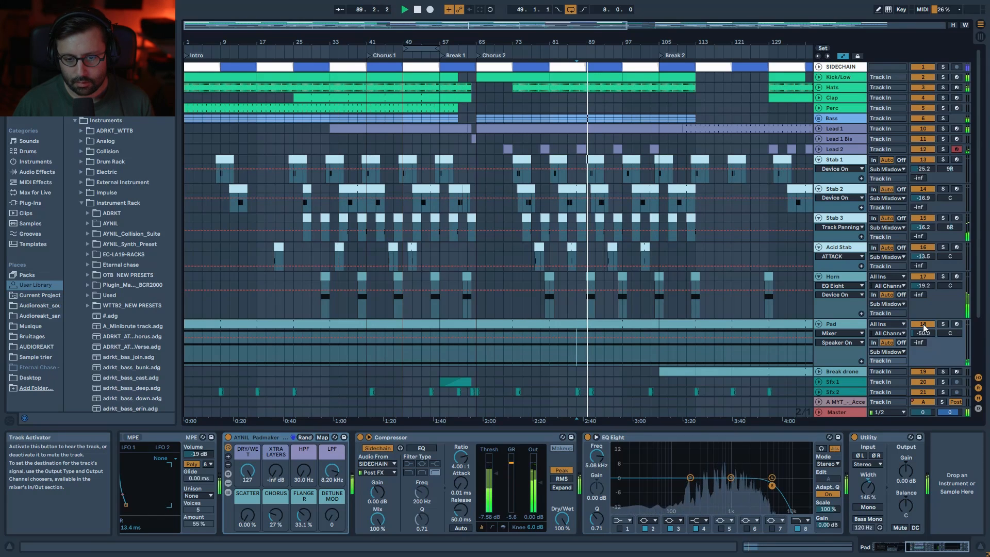
click(924, 324)
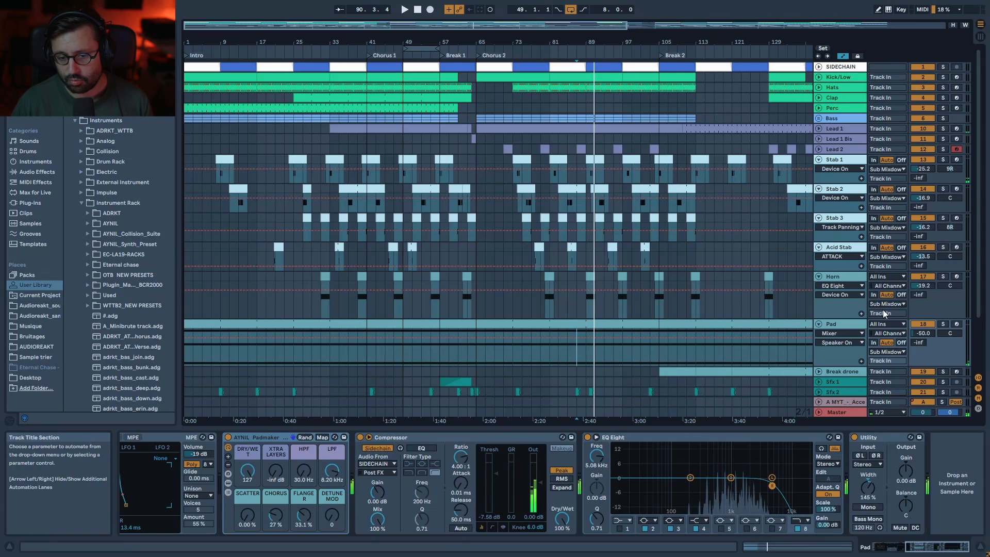
drag(470, 25, 488, 9)
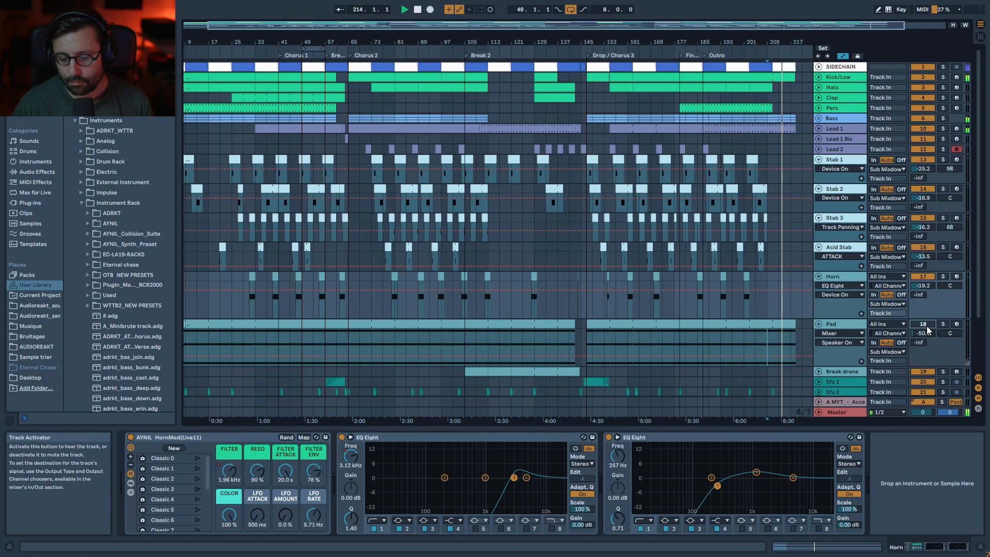
Play the soloed Break drone clip in Break 2 from bar 109 and examine its Wavetable's glide and Osc 1 Warp settings
double_click(570, 26)
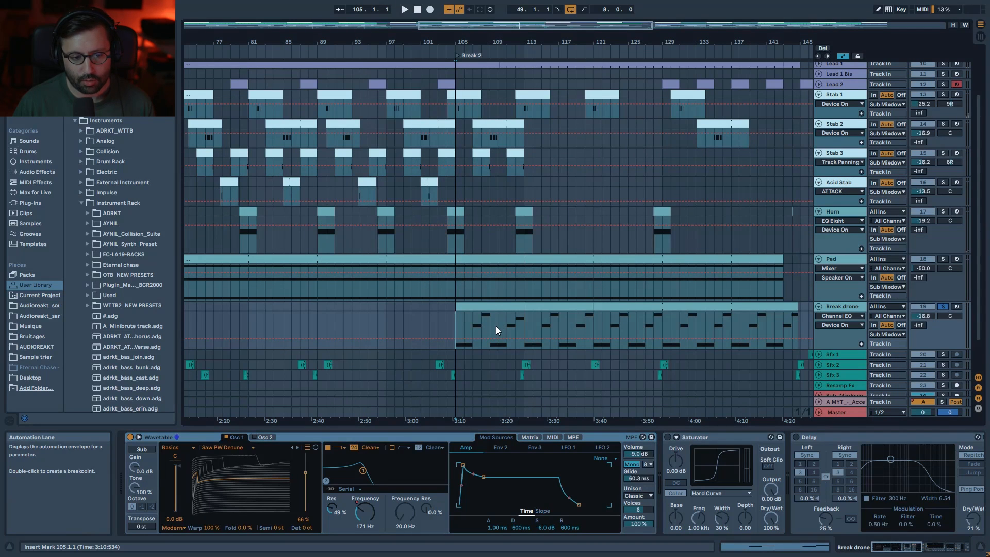
click(493, 328)
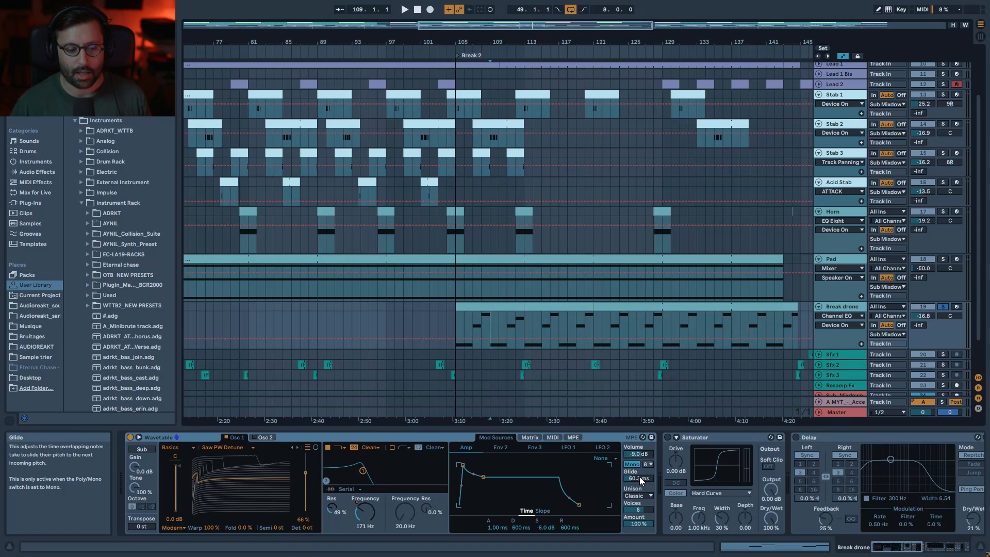
key(space)
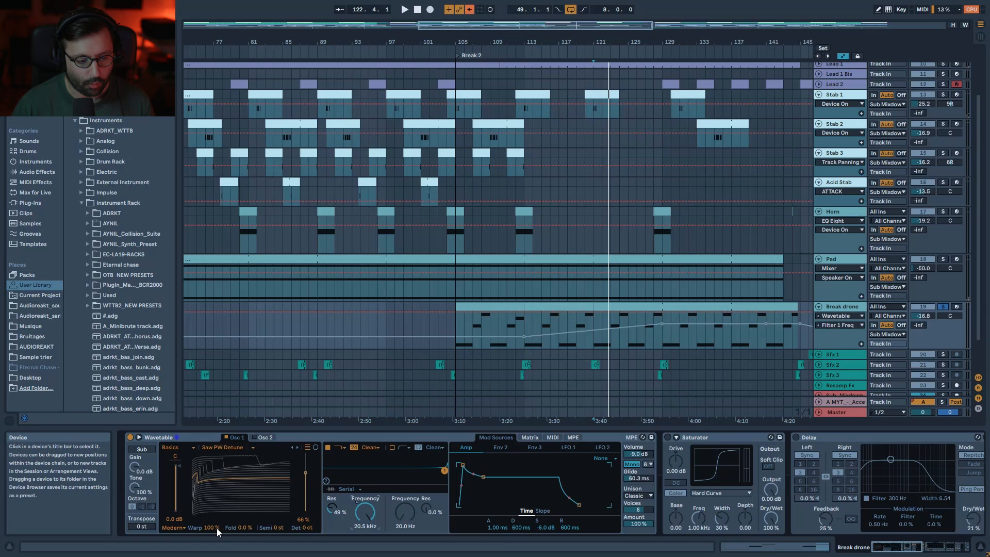
key(space)
drag(217, 528, 219, 495)
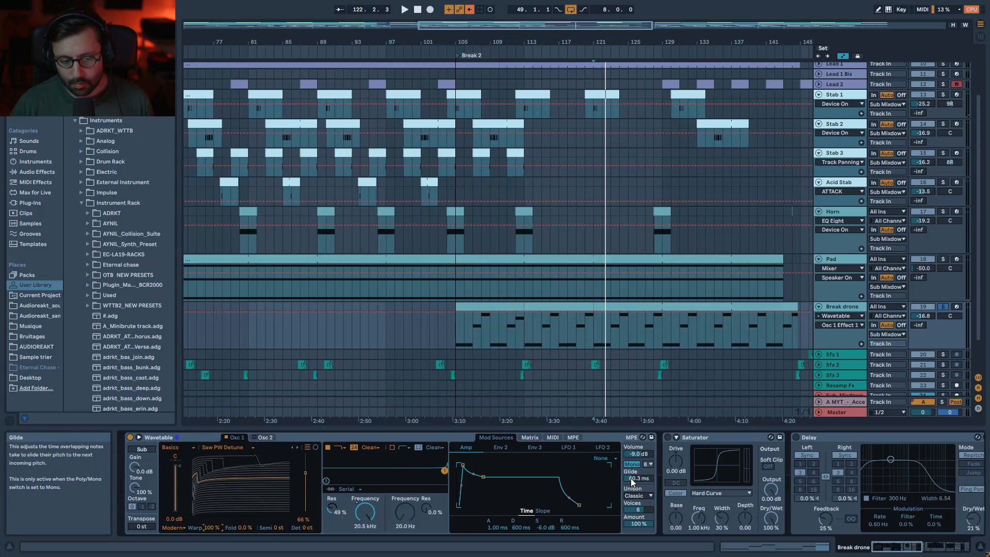
Play the Break drone from bar 121 and reactivate its Saturator and Delay
key(space)
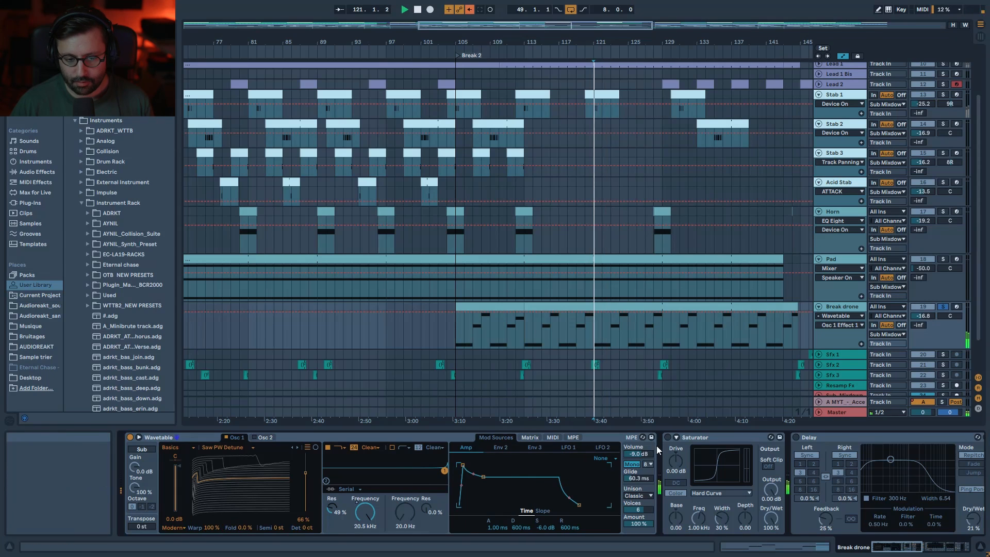
click(667, 438)
click(796, 438)
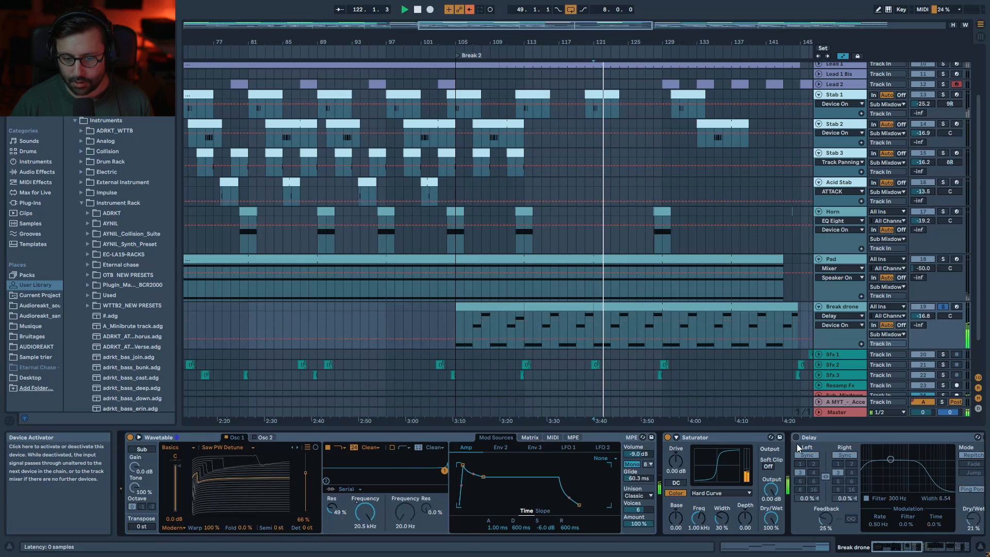
Reactivate the Break drone's Hybrid Reverb and Channel EQ while listening to the clip
drag(896, 550, 906, 554)
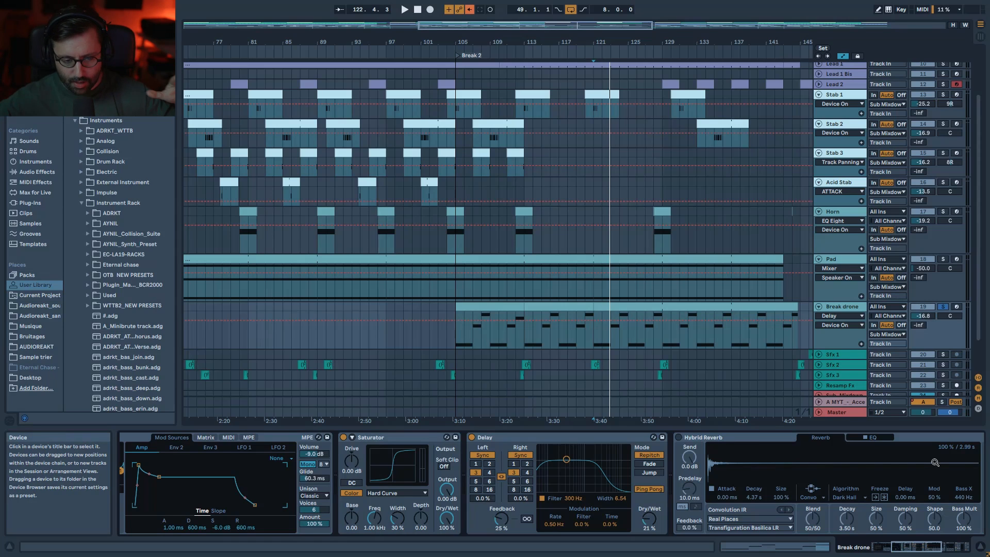
scroll(345, 464, right, 5)
key(space)
click(345, 438)
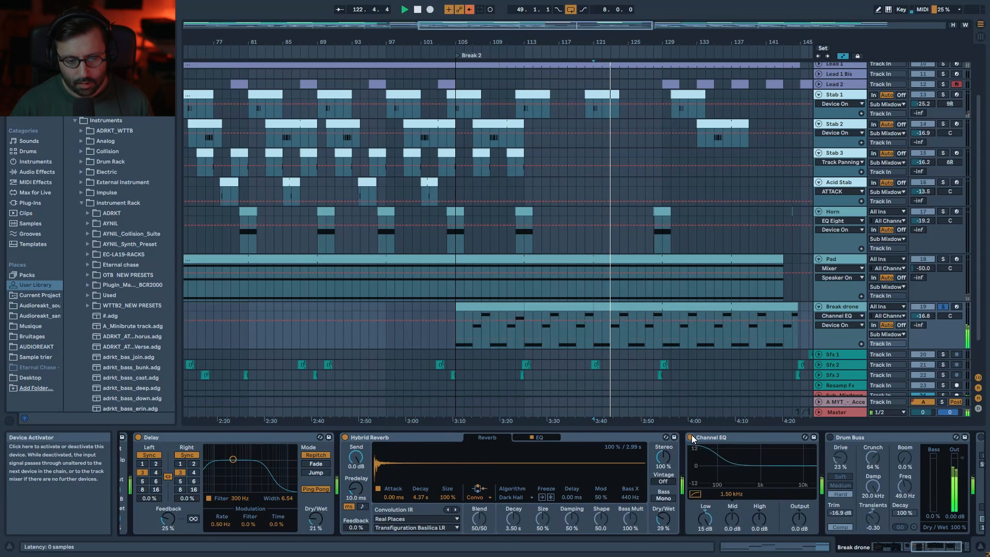
click(691, 437)
key(space)
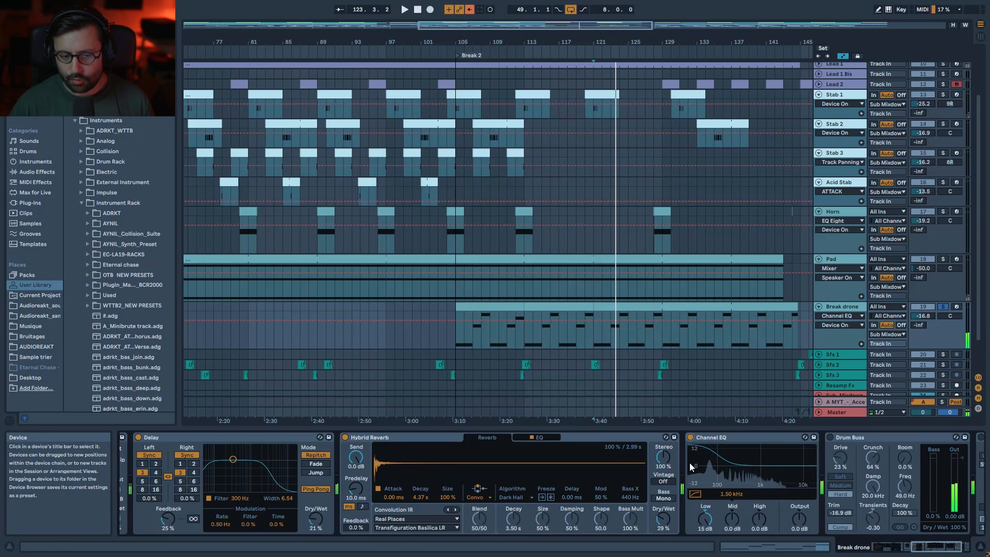
Play the Break drone from bar 123 and reactivate its Drum Buss and Utility
click(612, 338)
key(space)
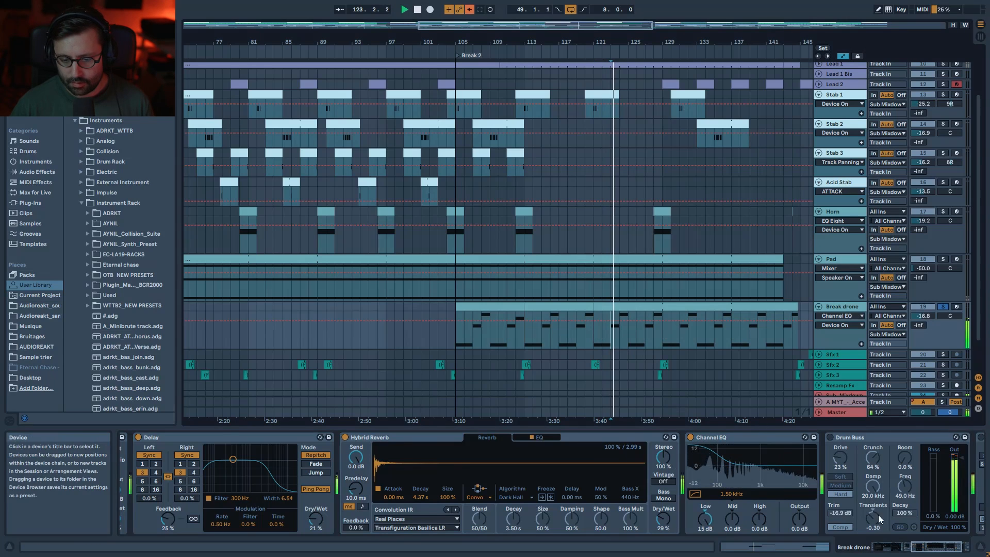
scroll(887, 524, down, 2)
click(703, 438)
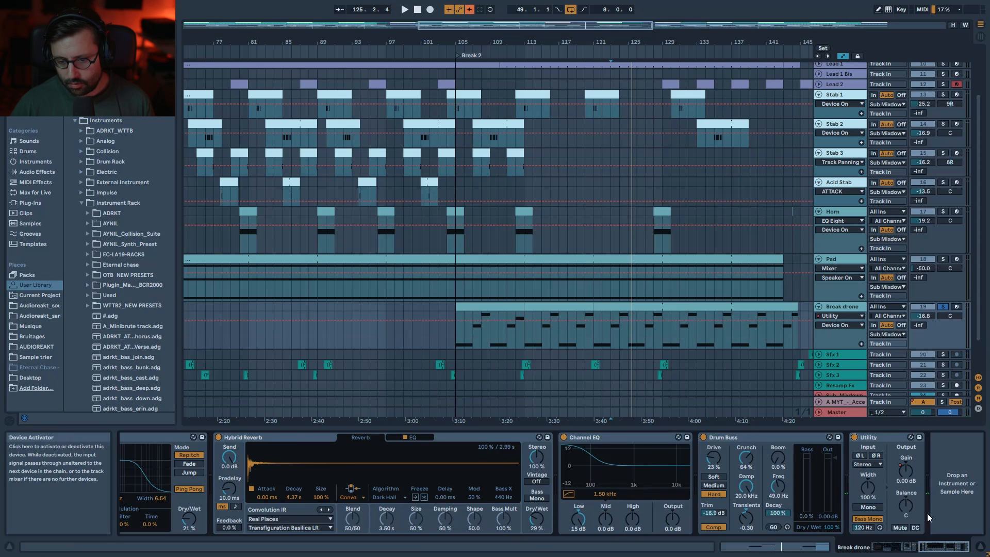
Display the Break drone Wavetable's Filter 1 Freq automation and play it from bar 113 in the full mix
click(919, 548)
drag(919, 548, 877, 546)
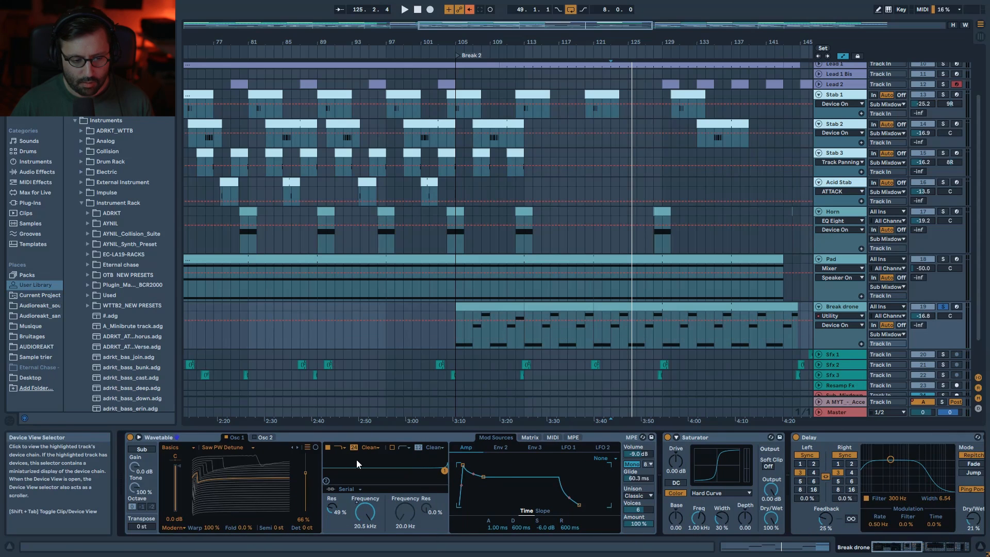
drag(374, 515, 375, 541)
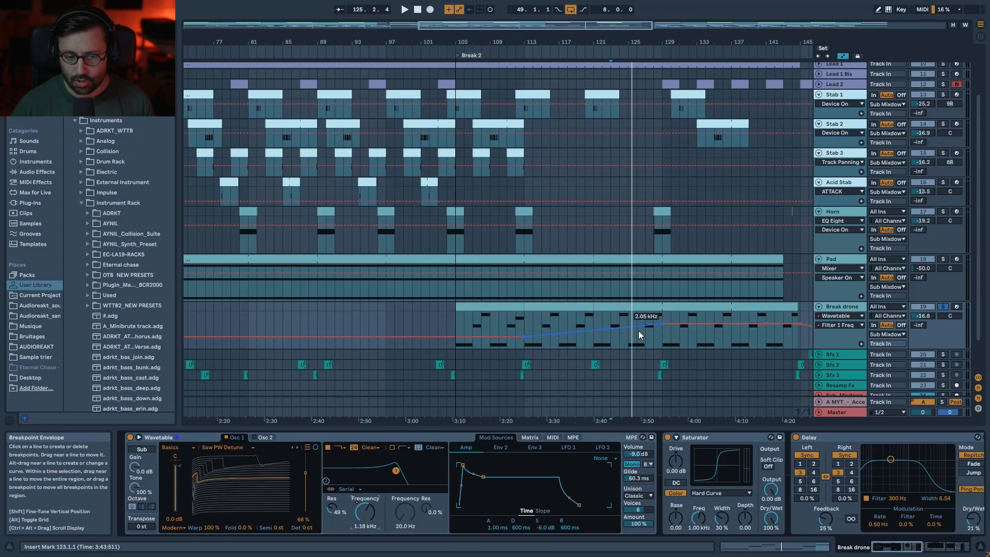
click(525, 325)
key(space)
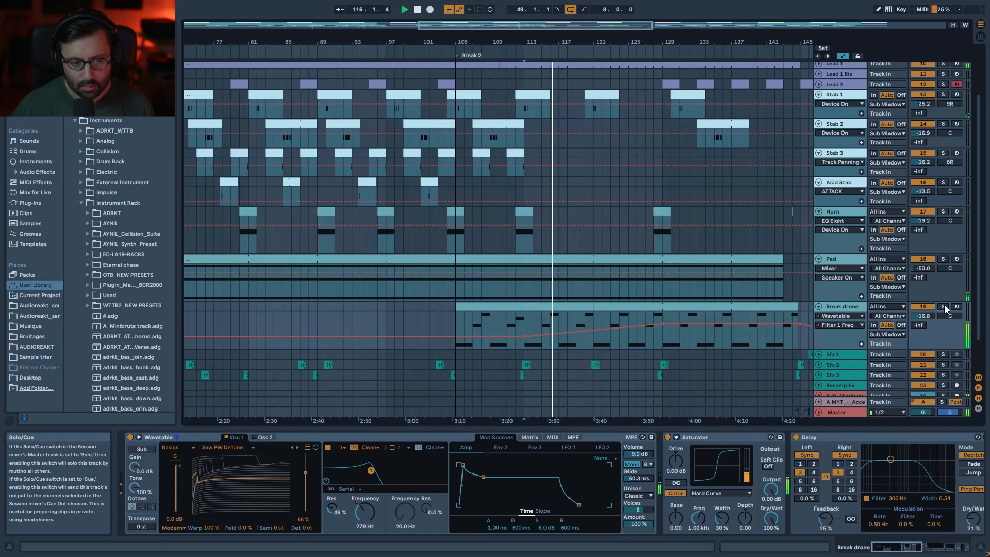
Open the Break drone clip's notes and play the clip from about bar 127
double_click(549, 306)
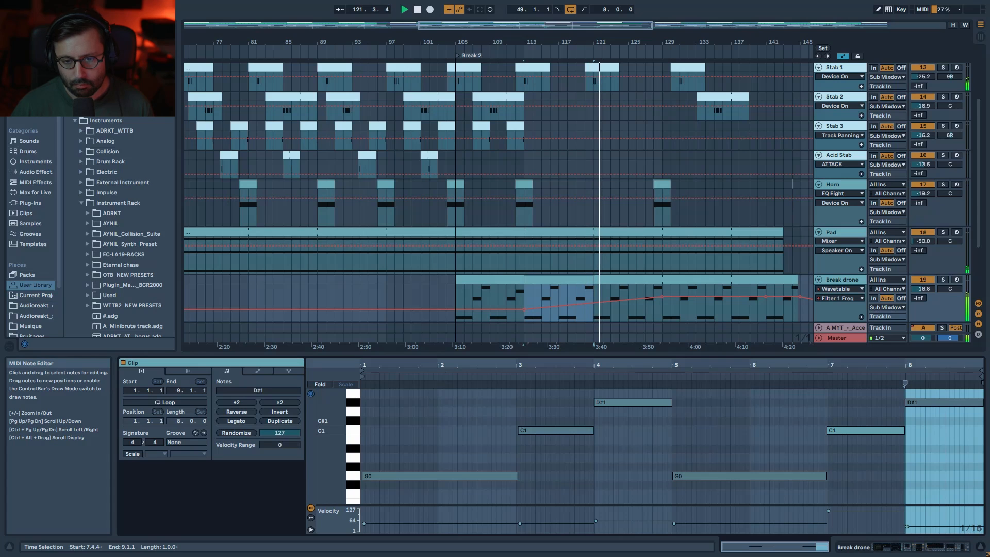
scroll(779, 269, down, 2)
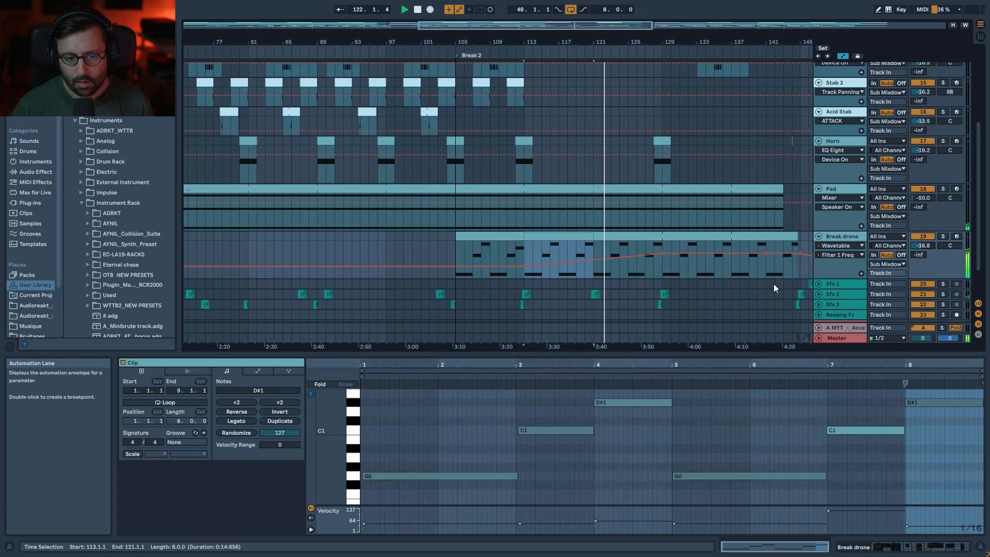
click(657, 269)
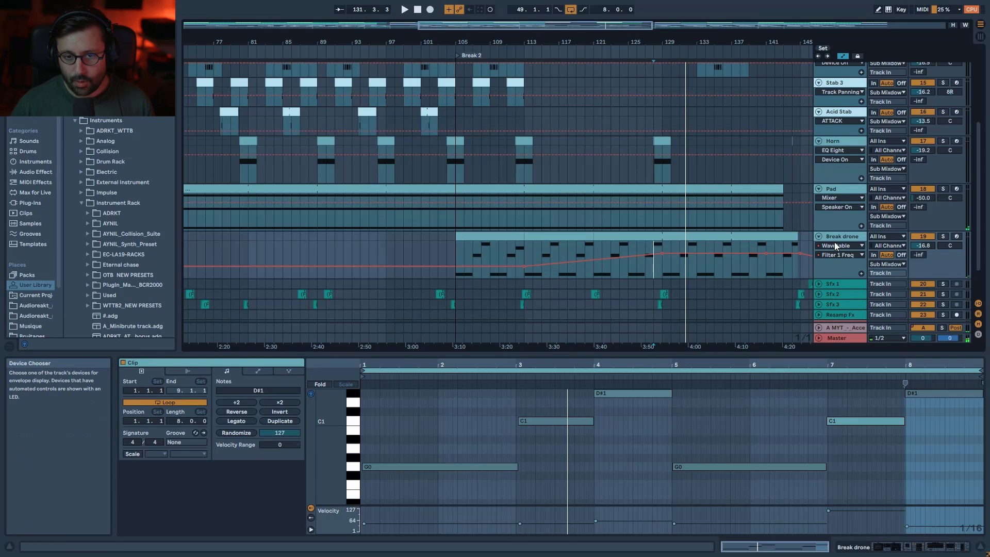
Fold the Pad and Break drone tracks and show the soloed, unfolded Sfx 1 track around Break 1
scroll(834, 243, up, 5)
scroll(830, 111, down, 5)
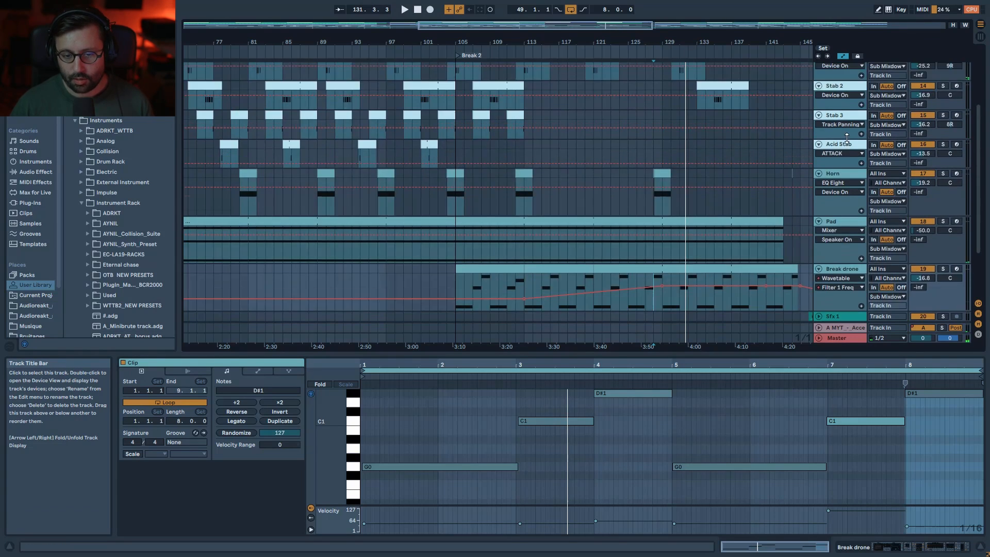
click(820, 190)
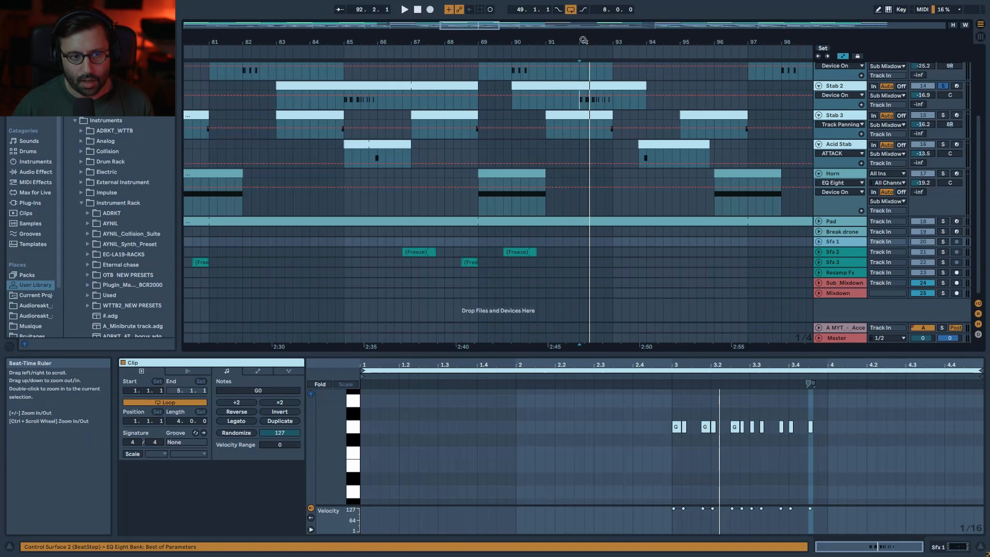
key(minus)
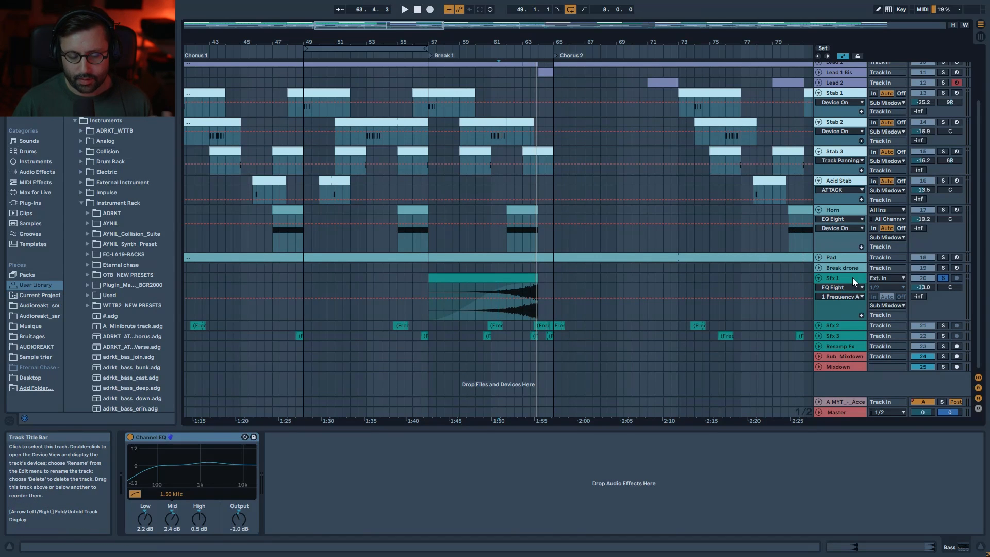
Unfold the Bass group at Drop / Chorus 3 and show the Bass Psy track's effects and its clip at bar 147
scroll(852, 277, up, 5)
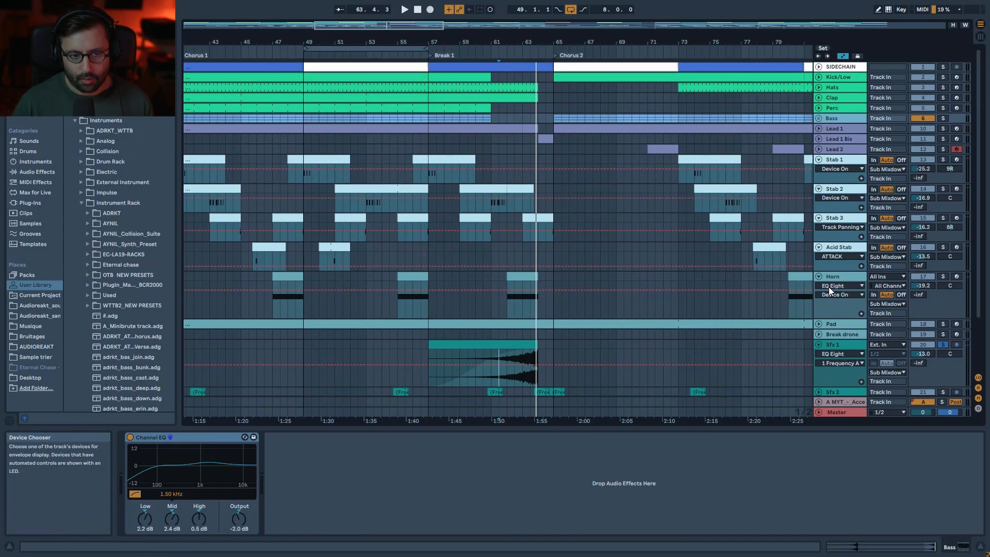
drag(380, 24, 678, 24)
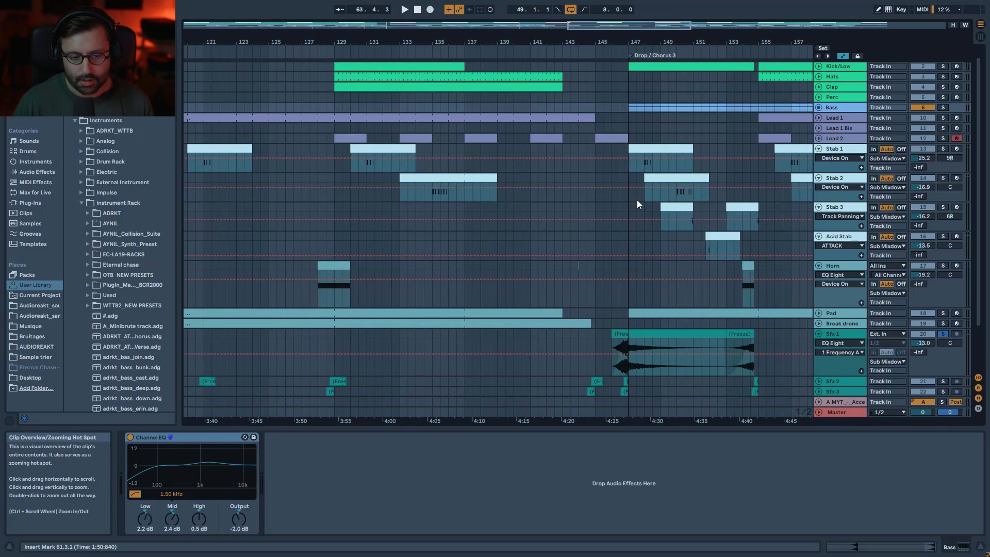
click(819, 108)
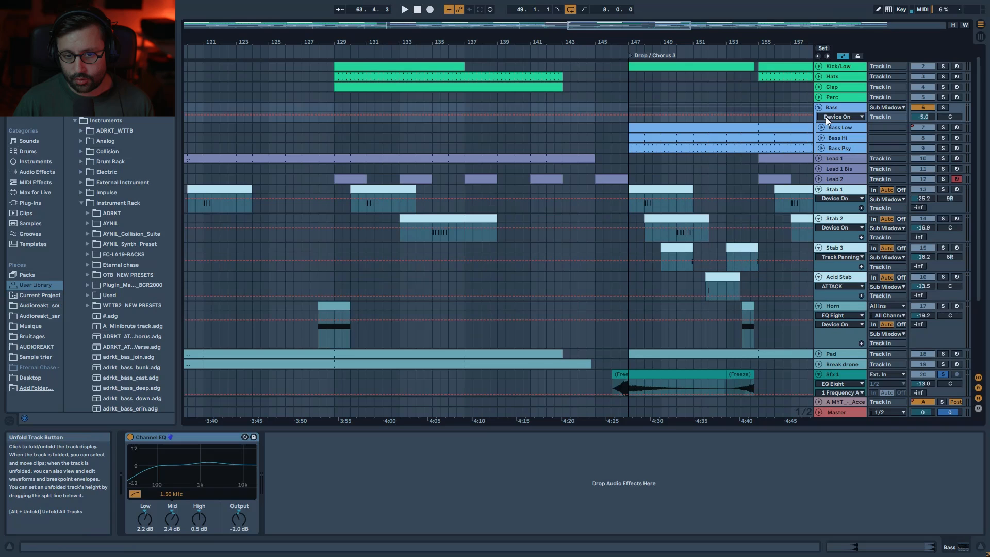
click(854, 149)
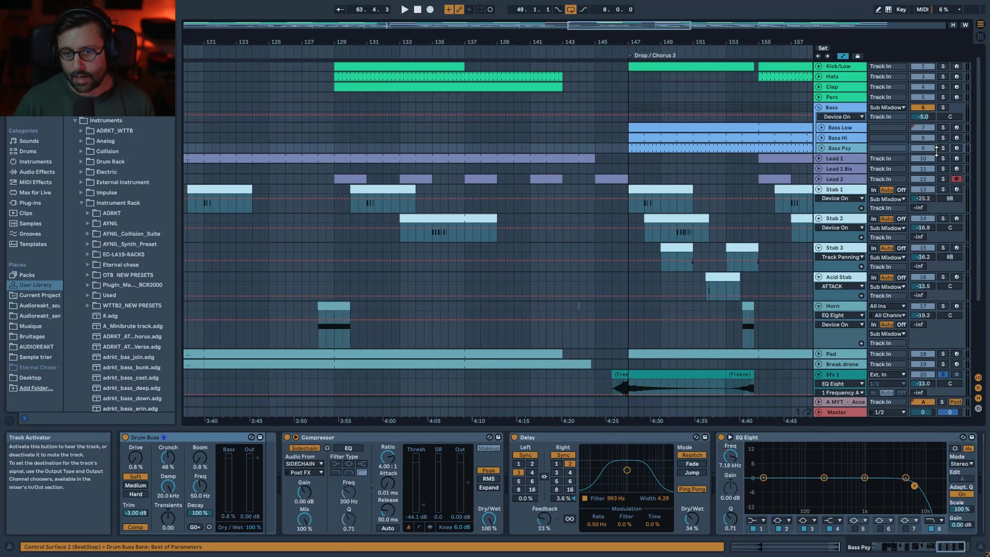
click(822, 148)
click(640, 149)
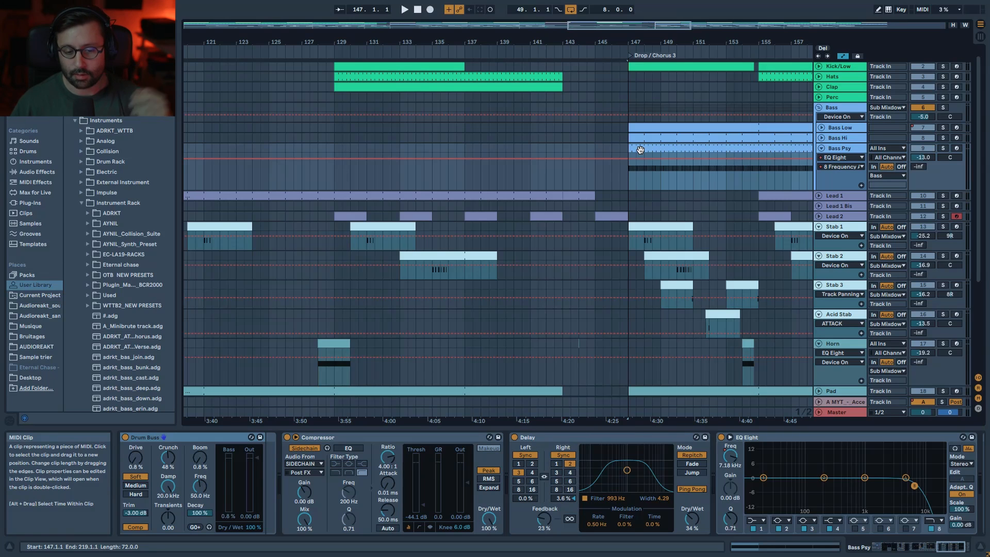
right_click(839, 147)
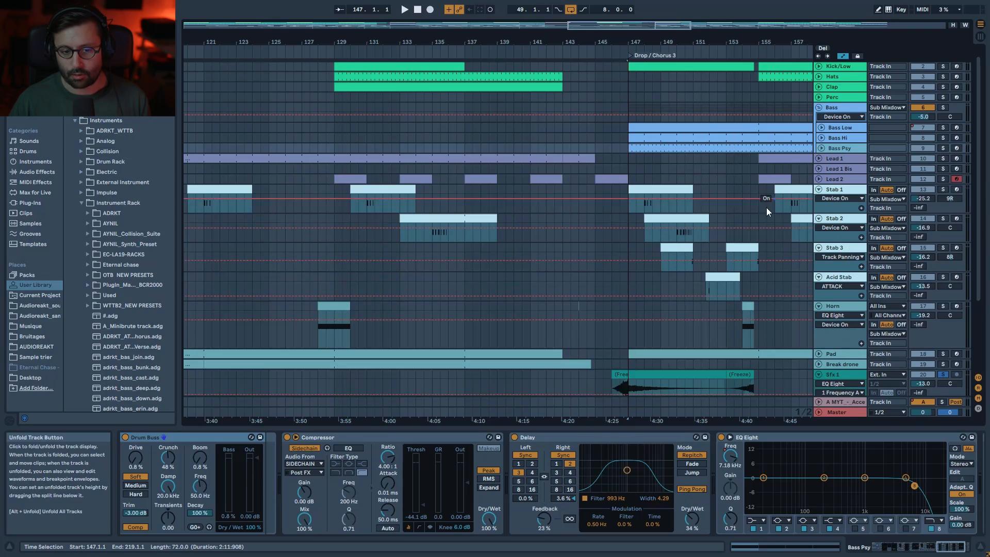
Make a reversed copy of the Drop / Chorus 3 Sfx 1 clip at bar 138.3 with a gain of -1.42 dB
scroll(767, 248, down, 3)
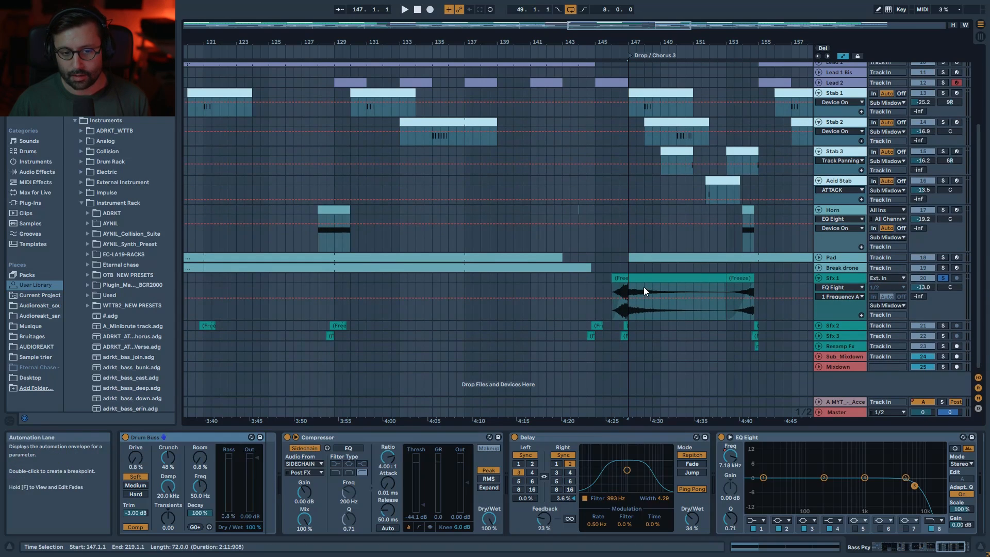
drag(644, 286, 505, 282)
double_click(511, 283)
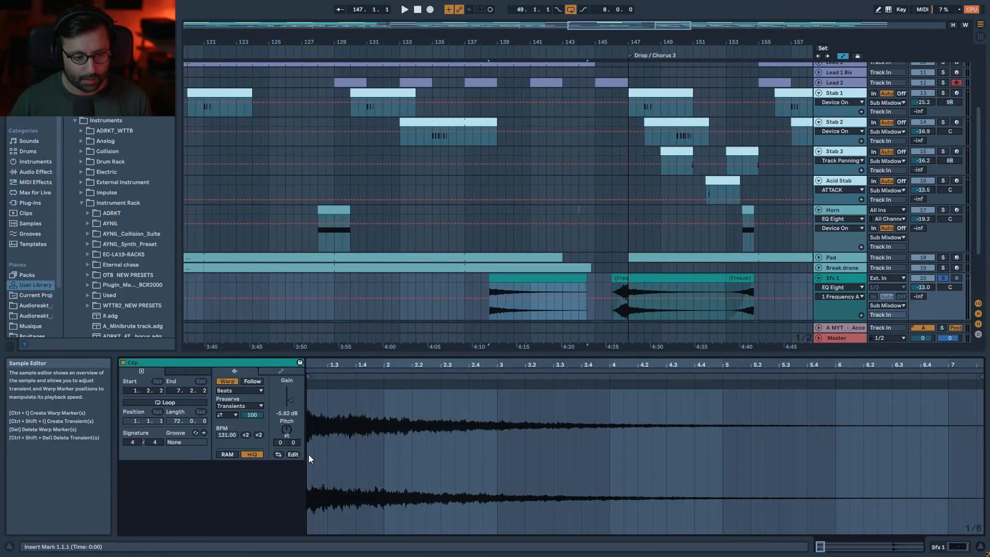
click(518, 285)
click(278, 454)
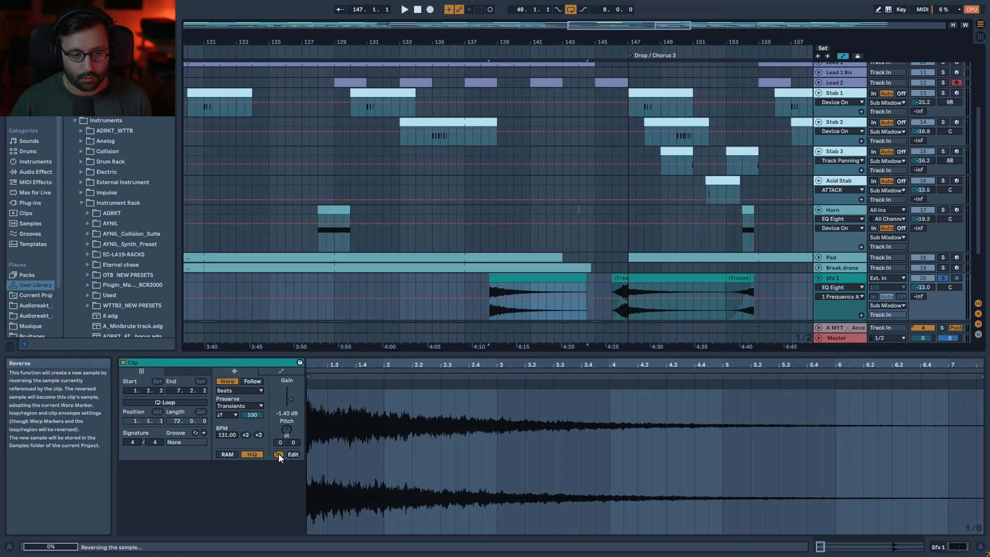
click(534, 313)
click(578, 279)
key(space)
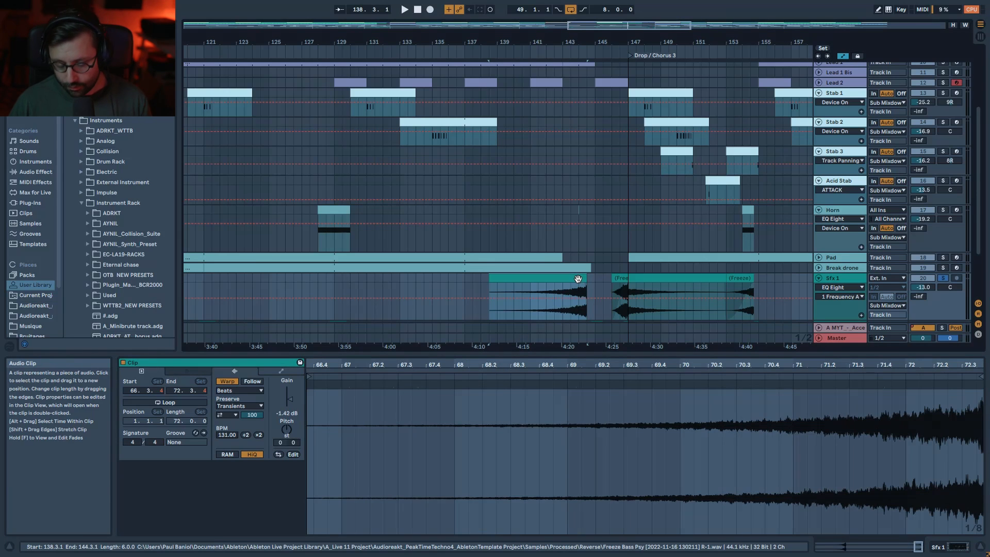
Play the soloed Sfx 1 track from bar 146 into Drop / Chorus 3 and fold the track
key(space)
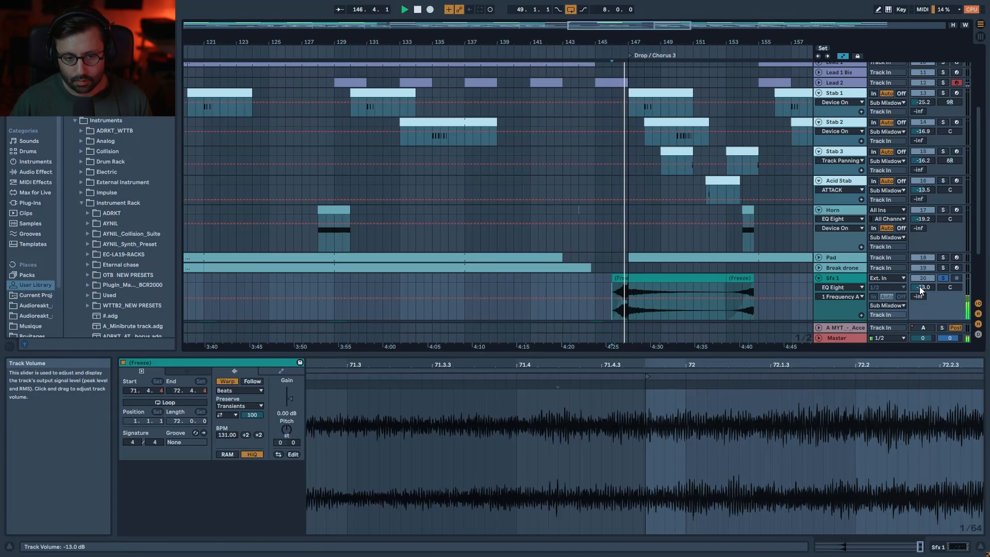
key(space)
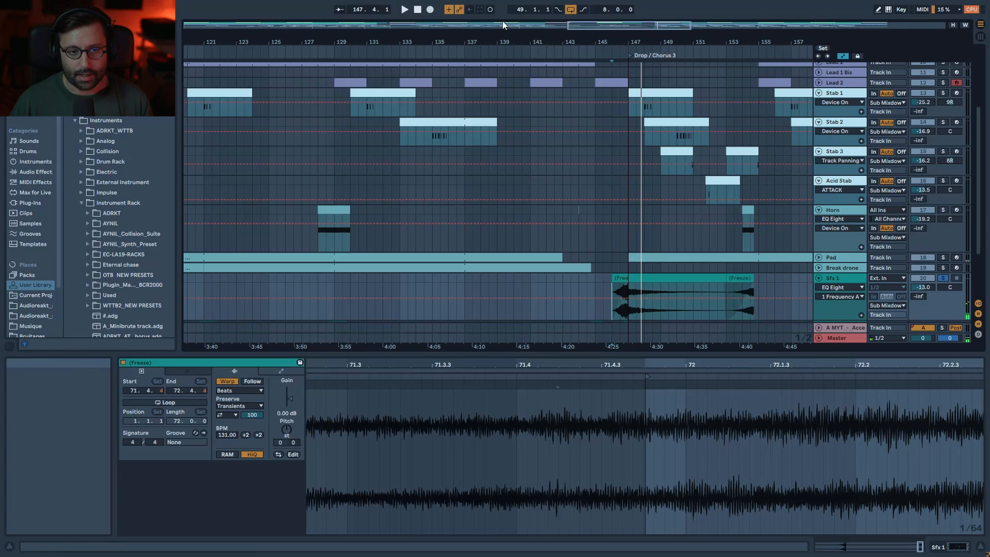
click(819, 279)
Solo Sfx 2 and play its frozen clip just before bar 145
click(941, 289)
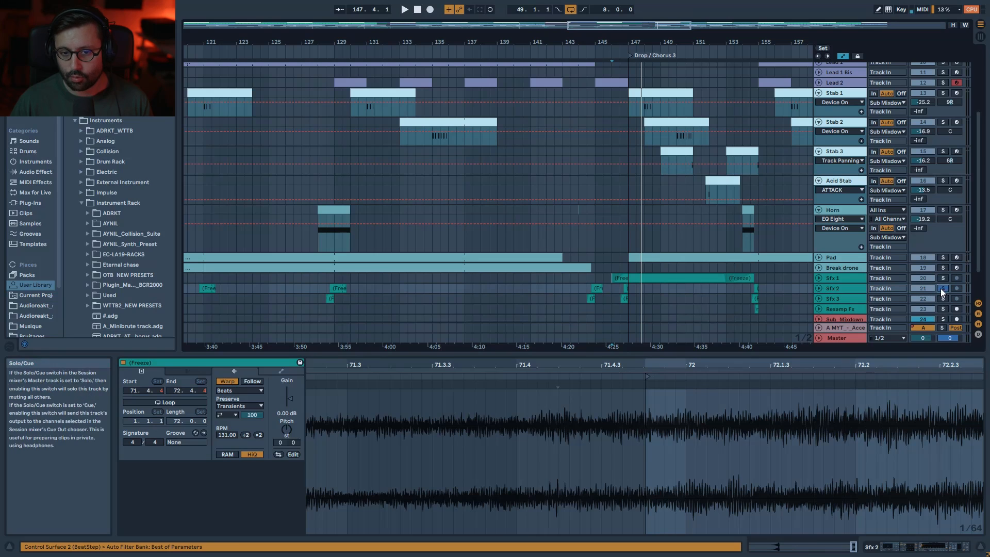
click(594, 288)
key(space)
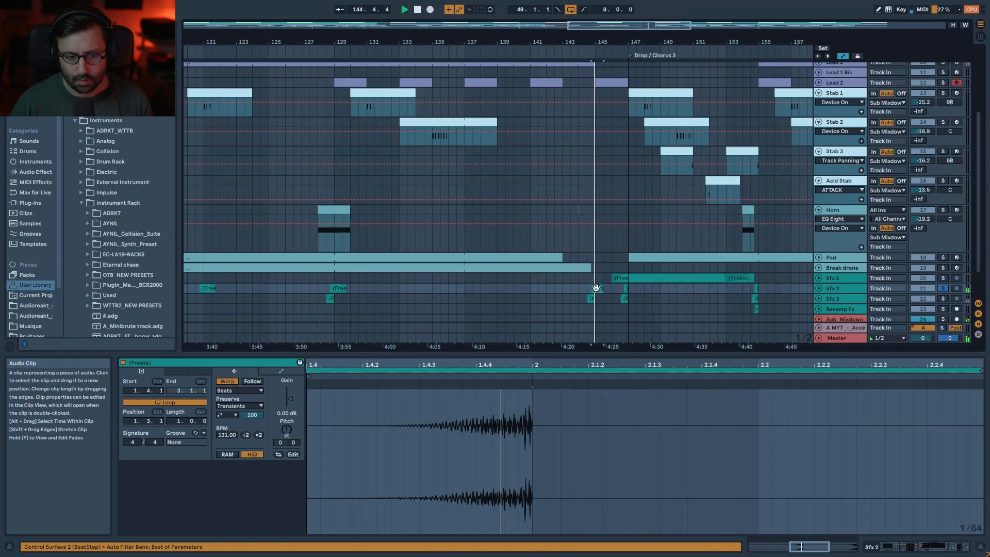
key(space)
Solo Stab 1 and play its chord pattern from about bar 148
click(943, 93)
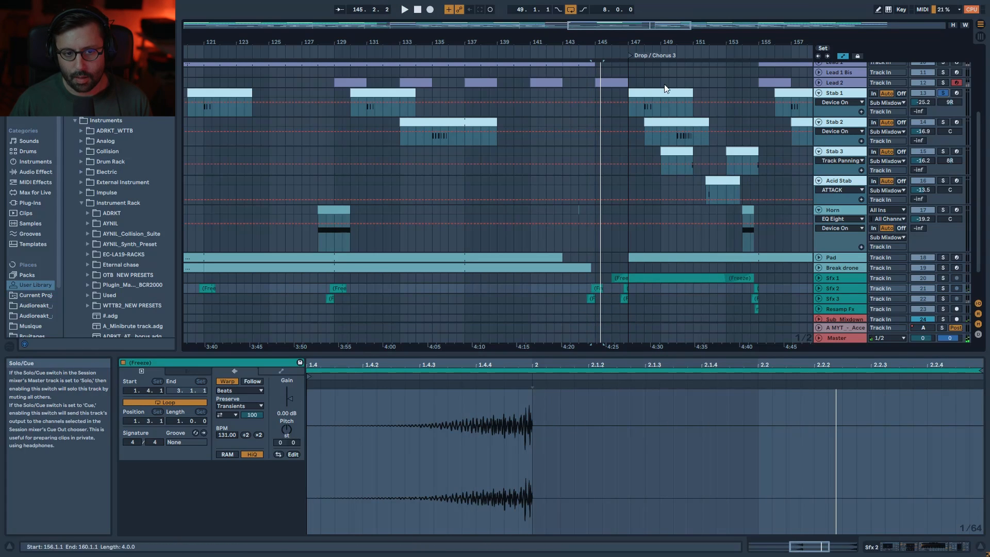
click(643, 111)
key(space)
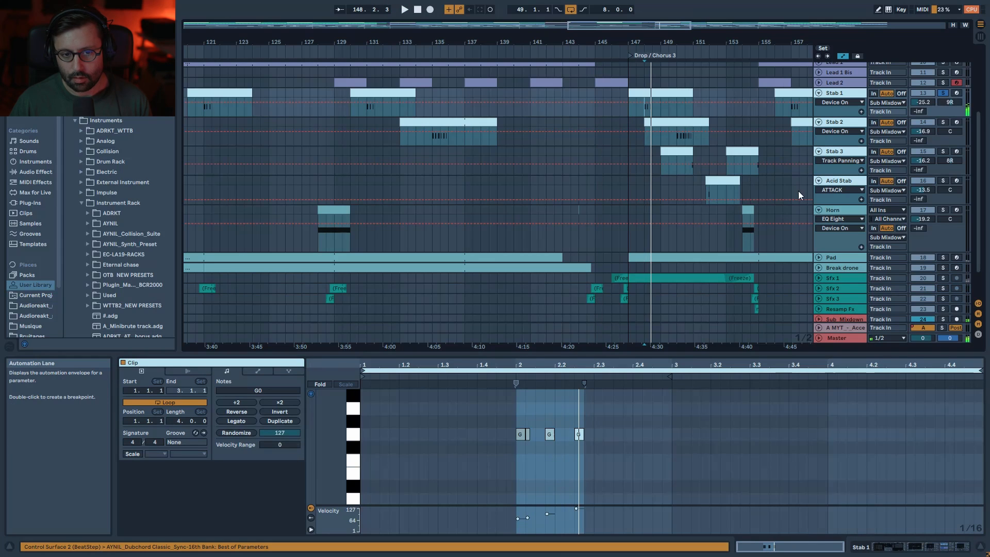
Solo Sfx 3 and play its frozen clip from bar 144
scroll(708, 191, down, 3)
click(592, 261)
key(space)
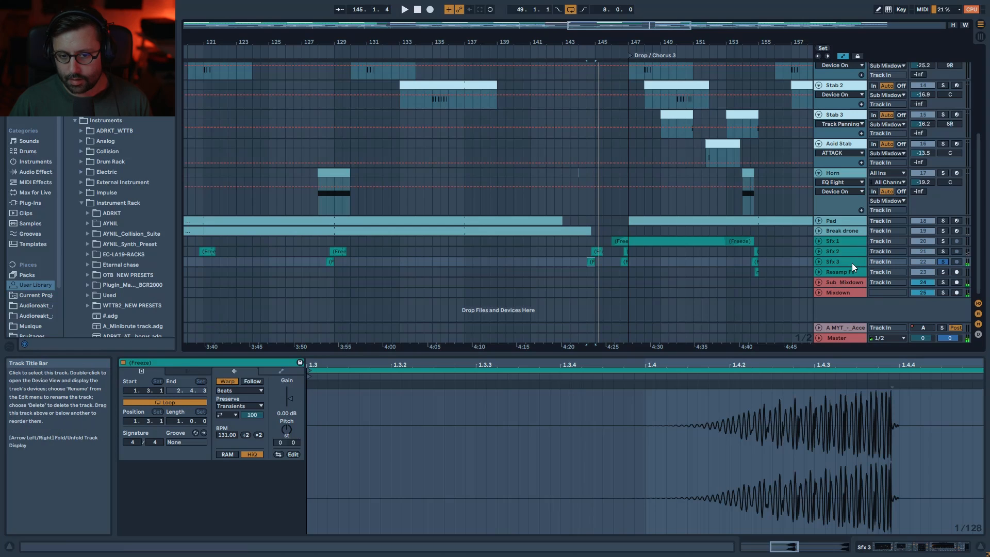
Solo and unfold the Resamp Fx track and play its resampled clip just before bar 155
scroll(854, 195, up, 10)
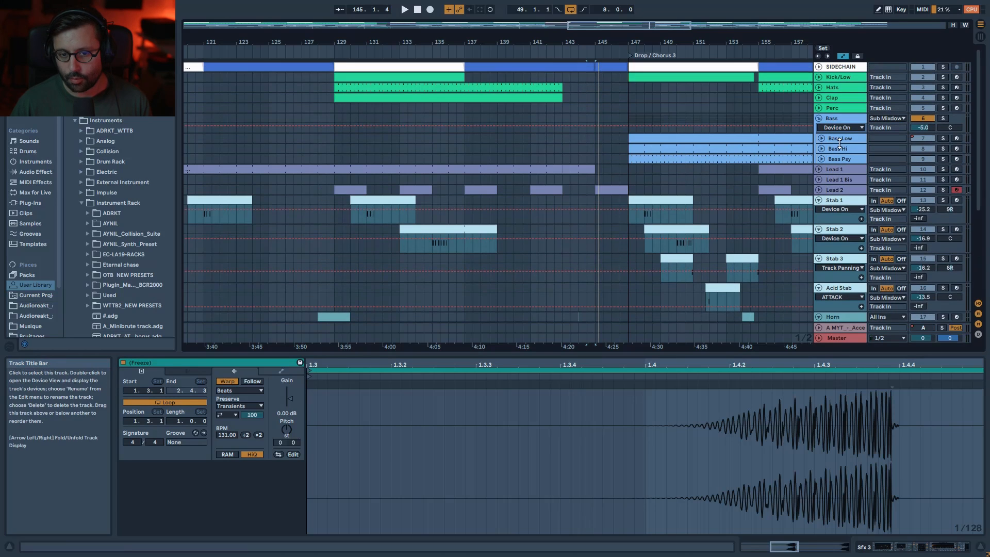
scroll(849, 261, down, 4)
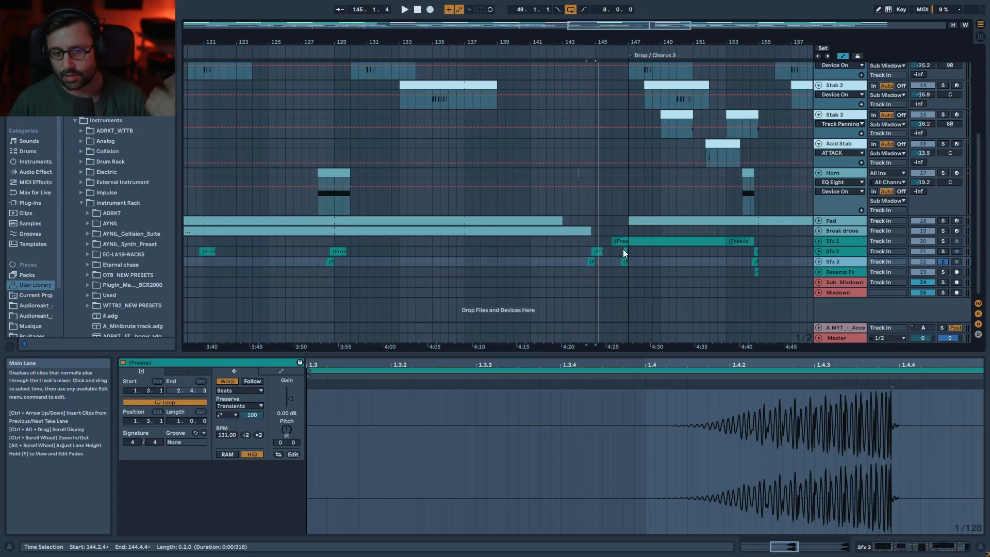
mouse_move(582, 32)
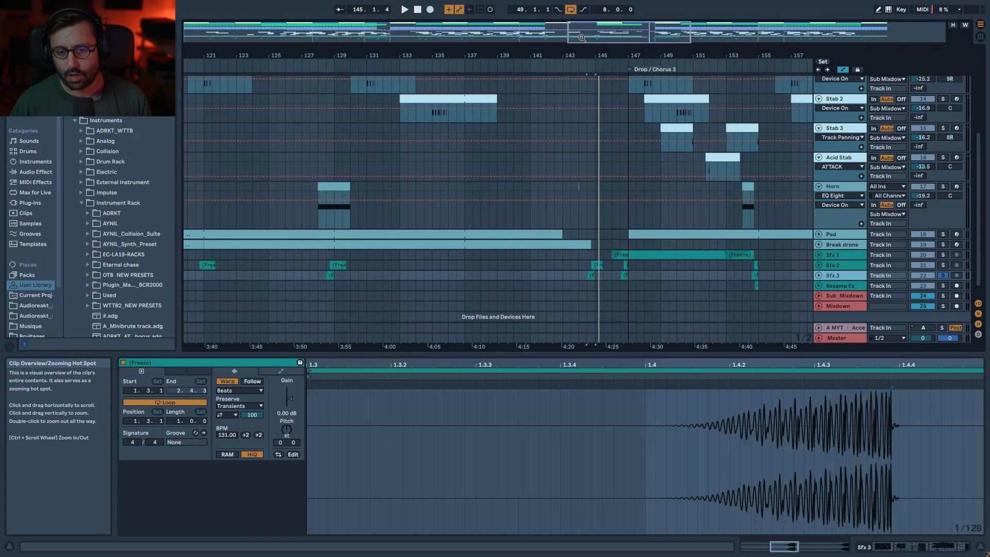
drag(597, 39, 647, 59)
key(Down)
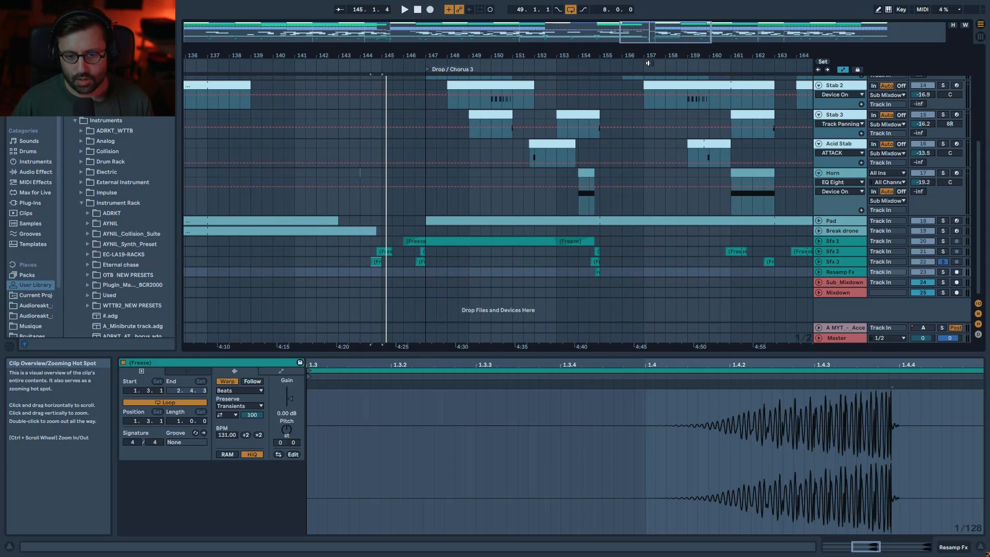
click(596, 272)
click(943, 272)
key(space)
key(u)
drag(562, 55, 356, 123)
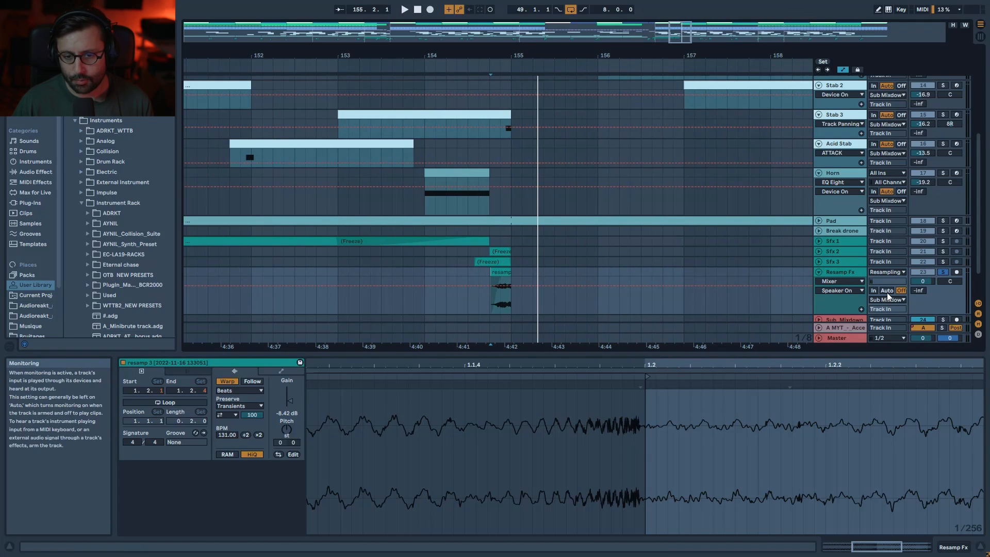
Examine the Resamp Fx track's Resampling input and select the Horn clip at bar 154
click(893, 274)
click(893, 278)
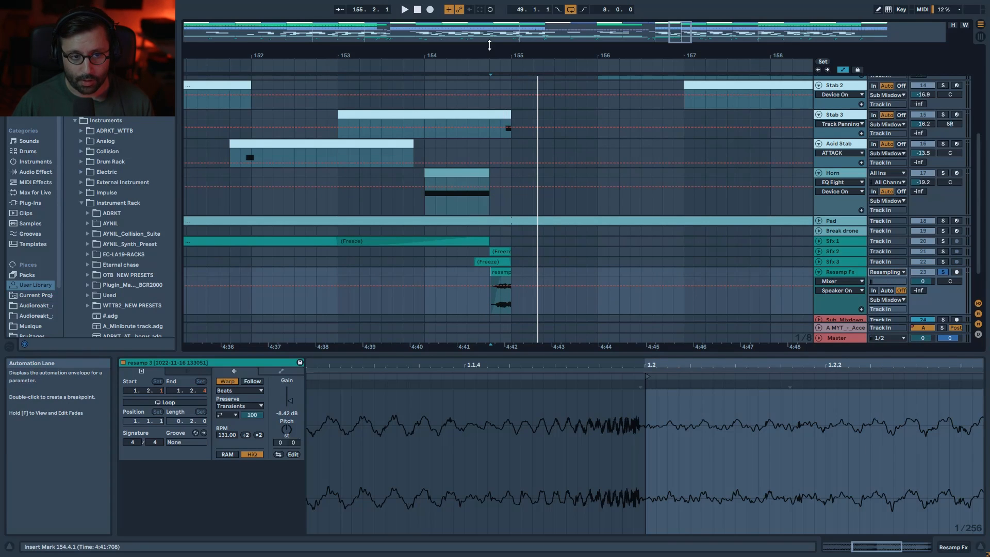
click(462, 174)
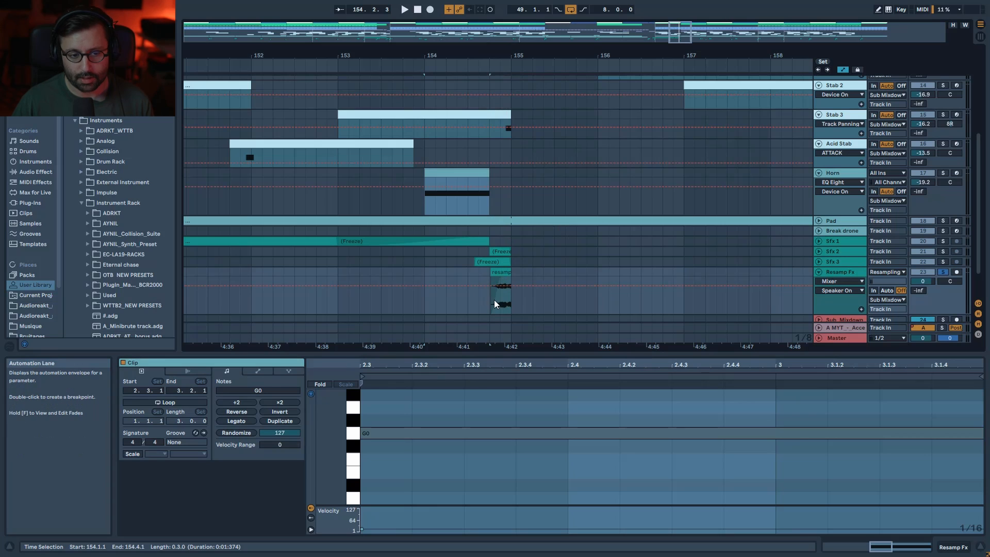
Copy the Resamp Fx clip to bar 156 and extend its start back to about bar 155.3.4
drag(499, 272, 607, 272)
right_click(607, 272)
key(Escape)
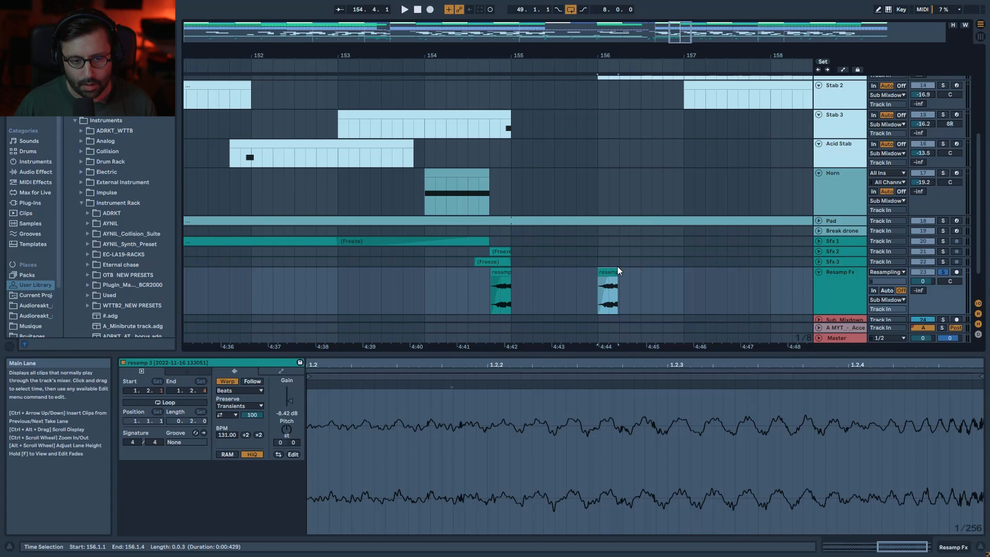
drag(598, 281, 576, 281)
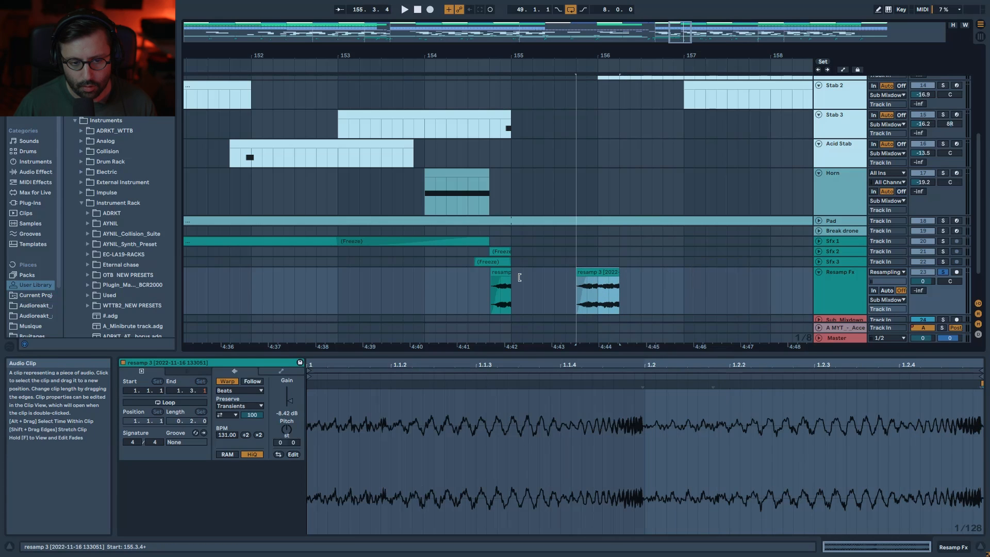
right_click(593, 287)
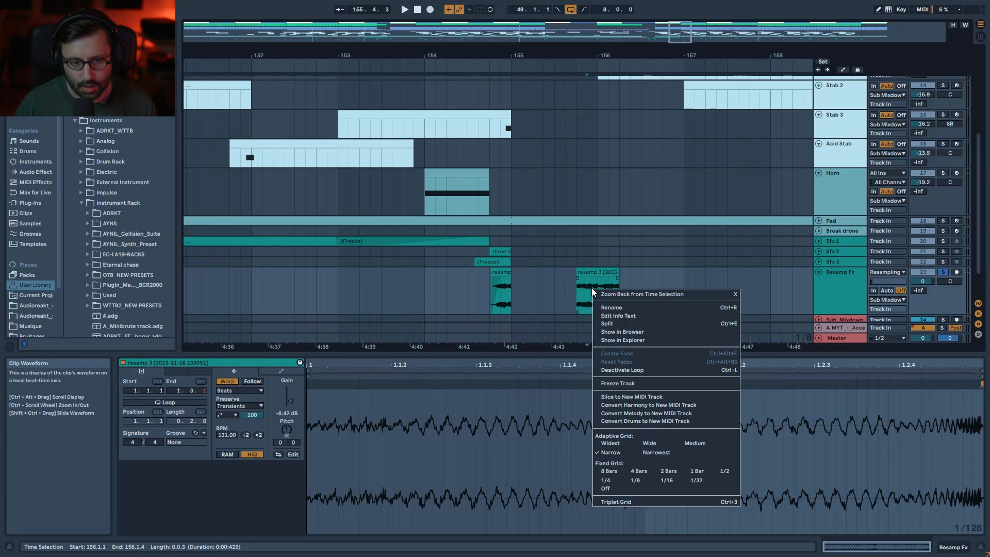
key(Escape)
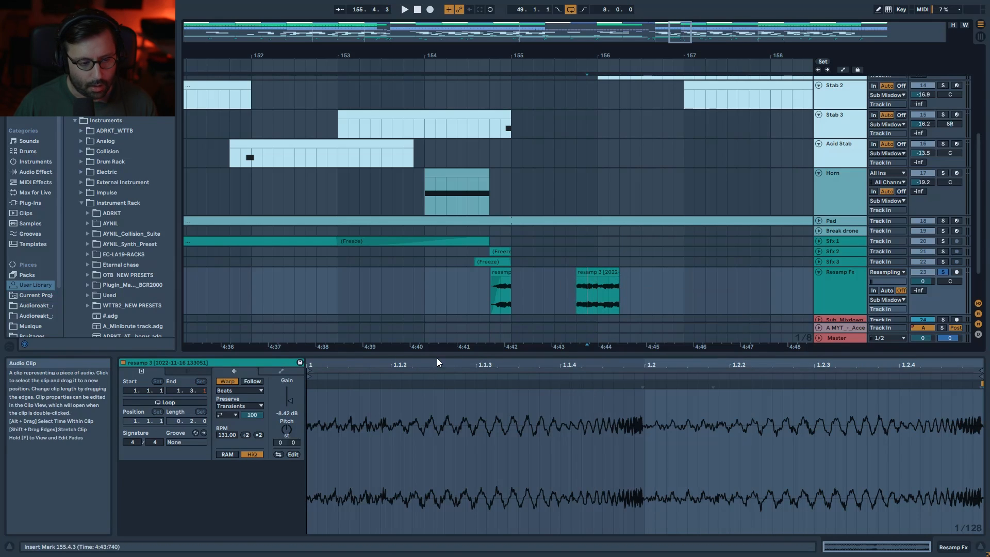
Reverse the copied Resamp Fx clip and play it from its start
click(279, 454)
click(579, 301)
key(space)
key(space)
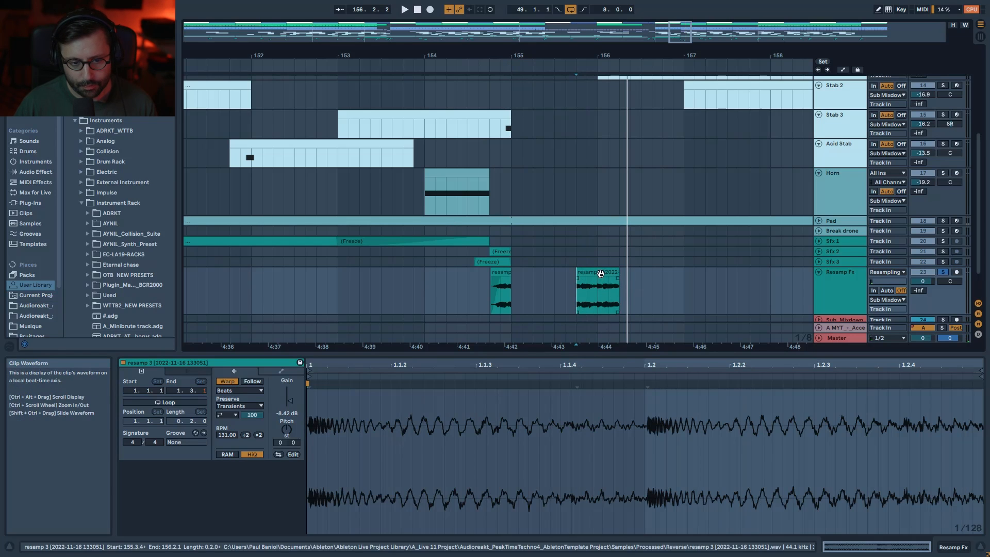
Trim the start of the copied Resamp Fx clip to bar 156, reverse it again and play it
drag(577, 277, 598, 274)
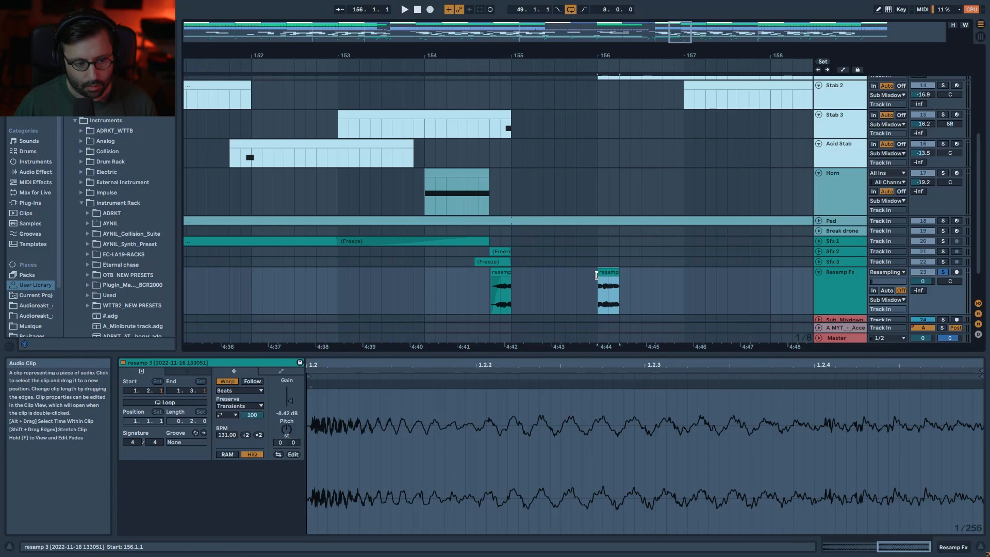
click(279, 454)
key(space)
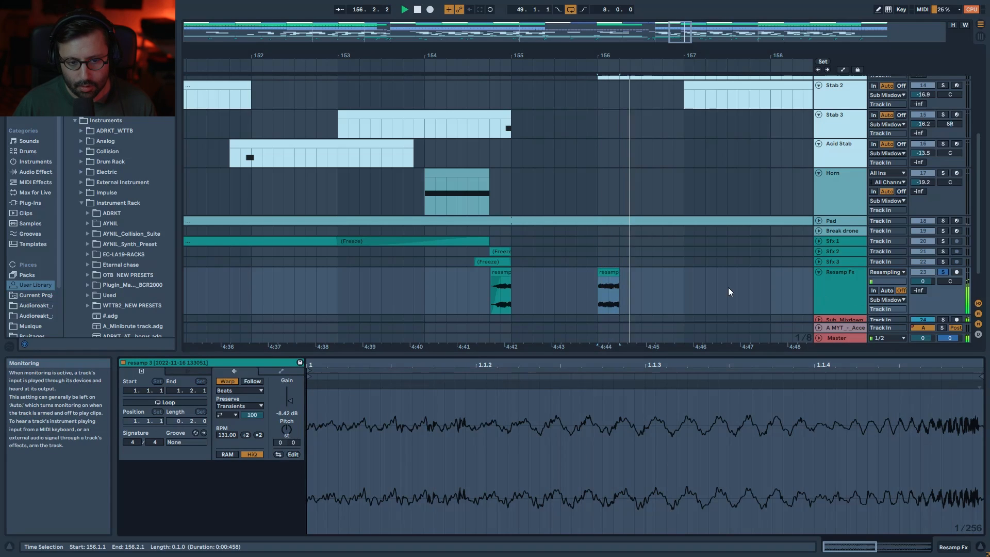
Delete the copied Resamp Fx clip at bar 156 and stop playback
key(Delete)
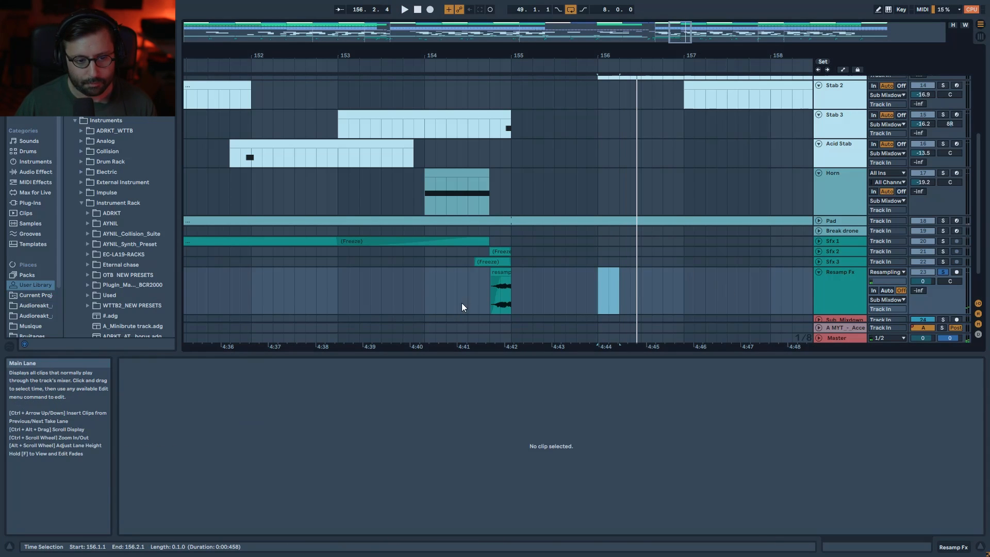
key(space)
Unsolo the Resamp Fx track, play the full arrangement from bar 154 and fold the track
click(427, 299)
click(942, 272)
key(space)
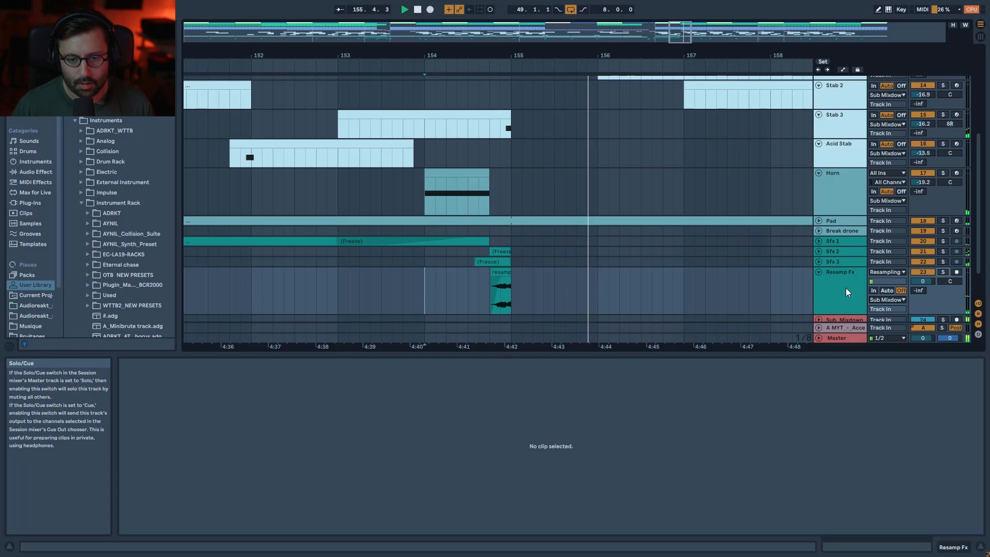
click(820, 272)
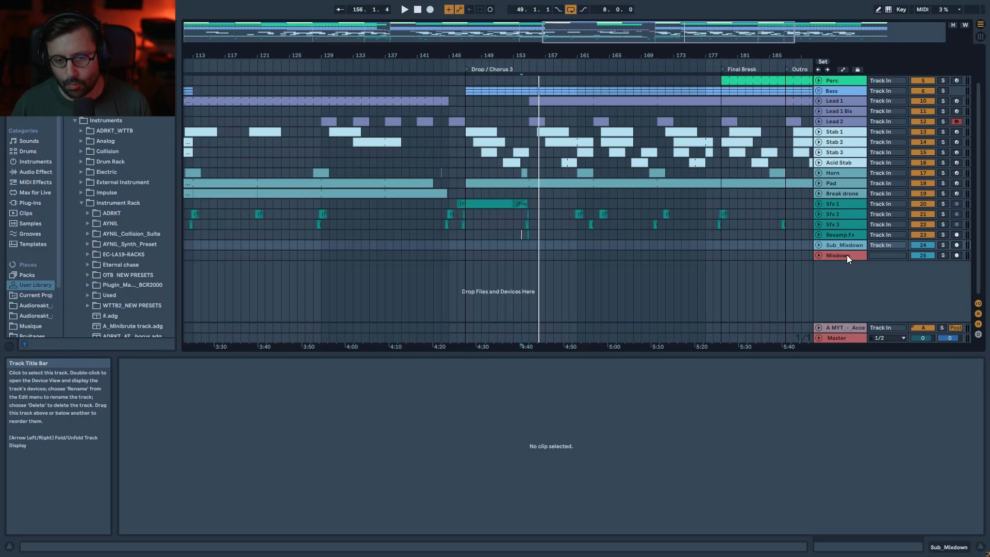
Examine the device chains of the Mixdown track, the Accelerator Reverb return track and the Master track
double_click(847, 255)
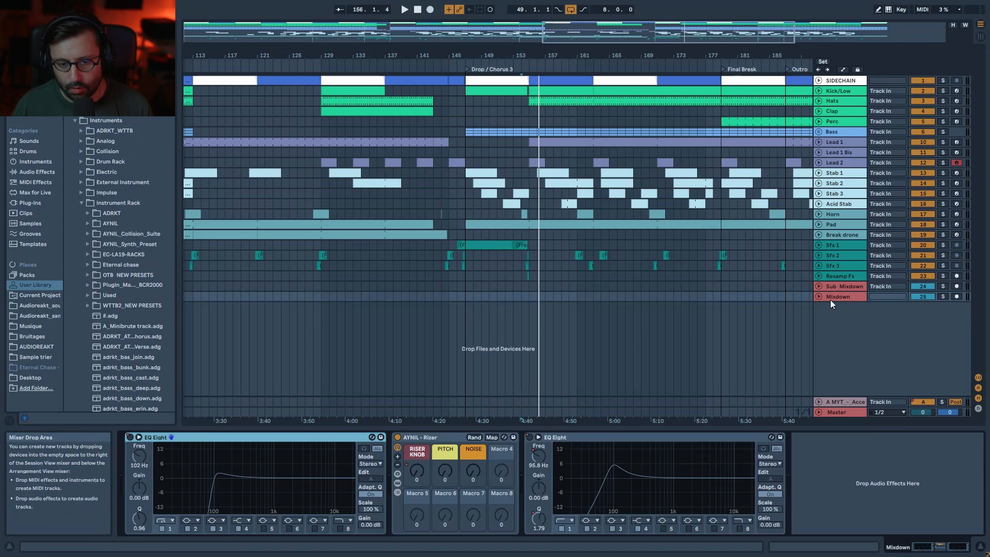
click(848, 401)
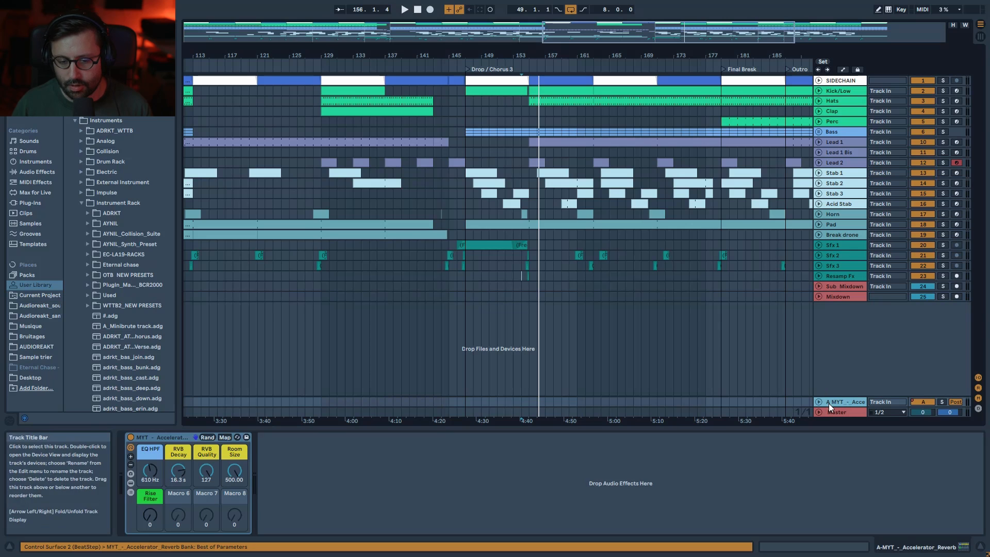
click(834, 411)
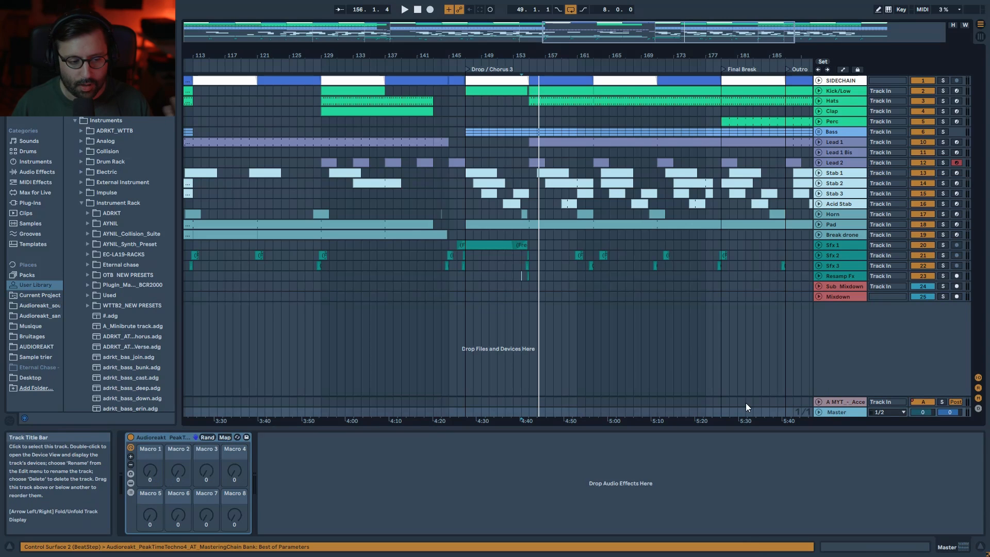
Zoom the arrangement out to an overview from before Chorus 1 through the Outro
click(754, 289)
drag(632, 32, 467, 51)
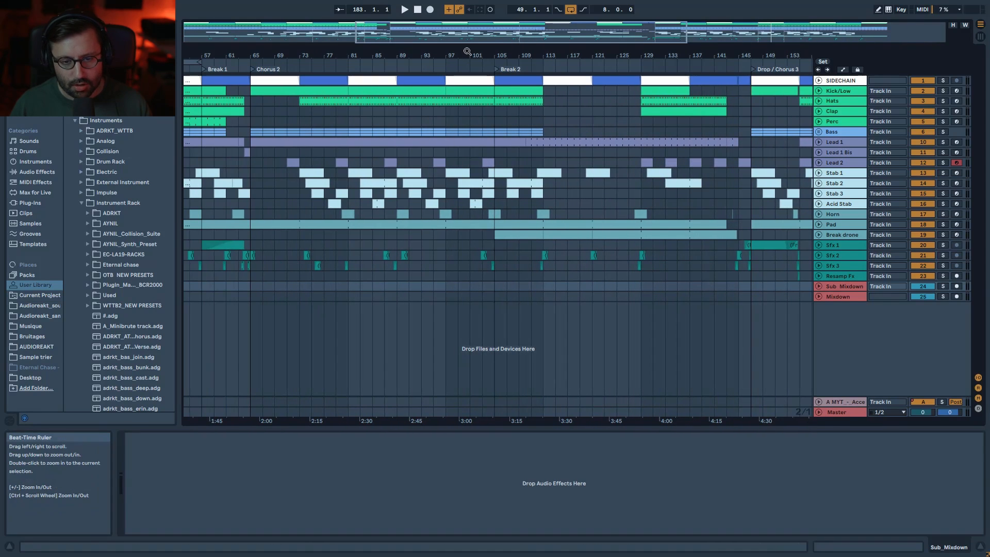
drag(550, 35, 552, 15)
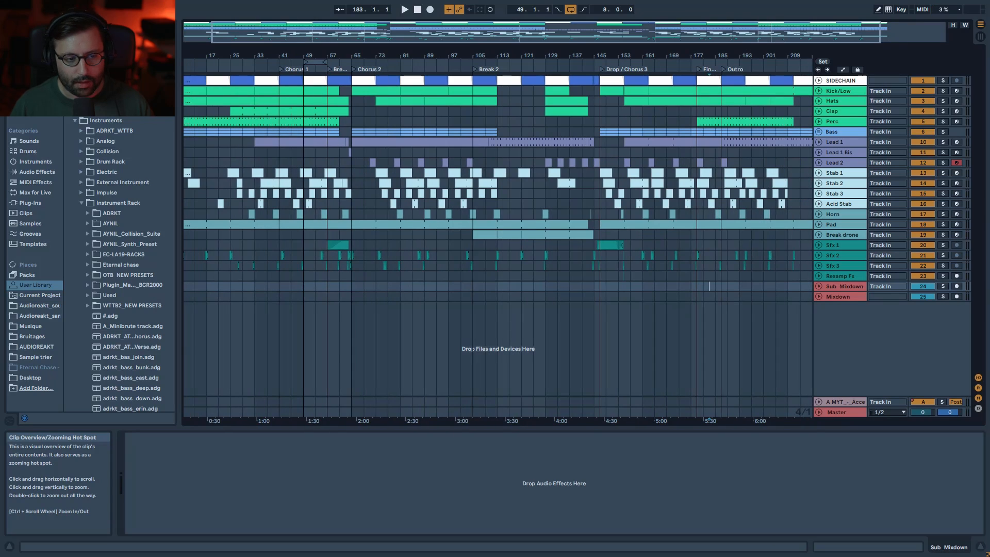